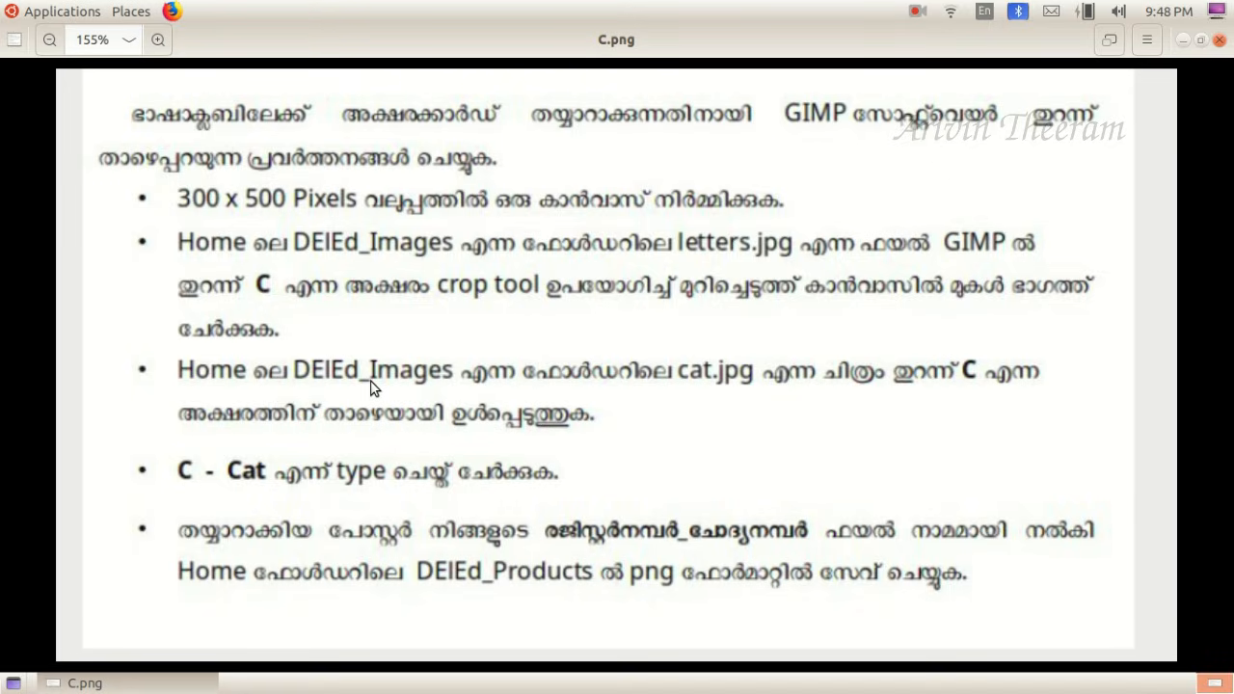
- Reset GIMP to its default settings using the Reset GIMP launcher in the home directory's Reset_Settings folder
{"action": "left_click", "coordinate": [1185, 39]}
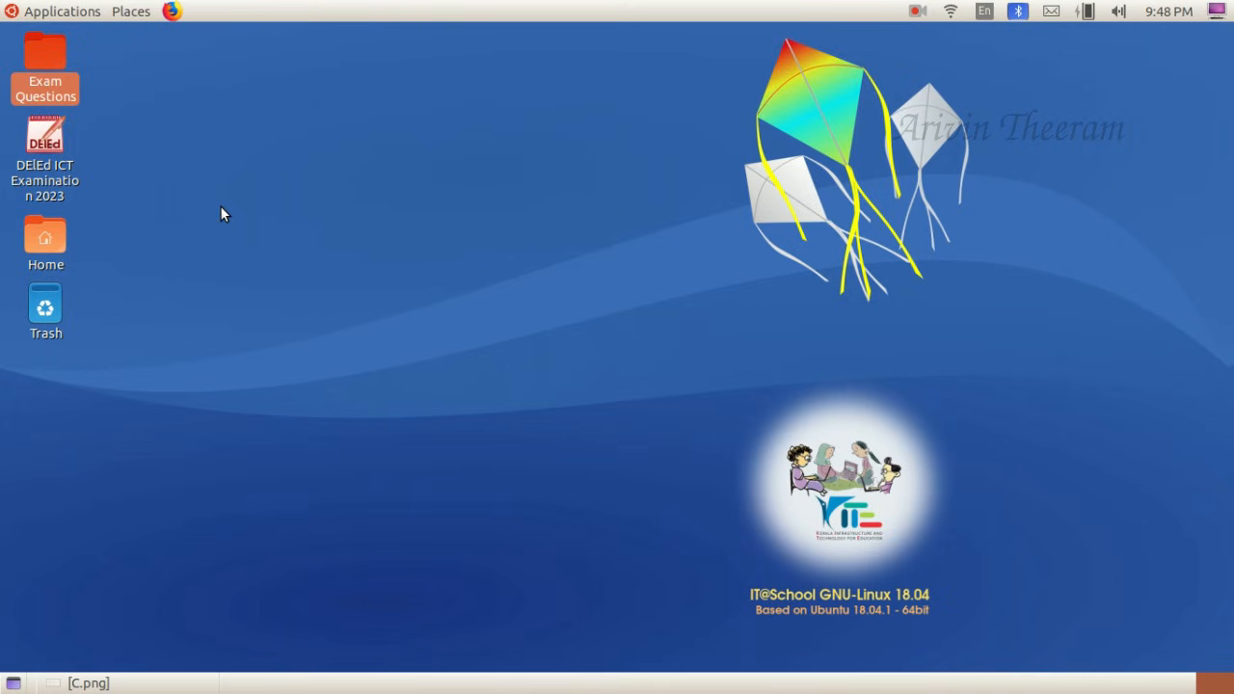
{"action": "double_click", "coordinate": [44, 236]}
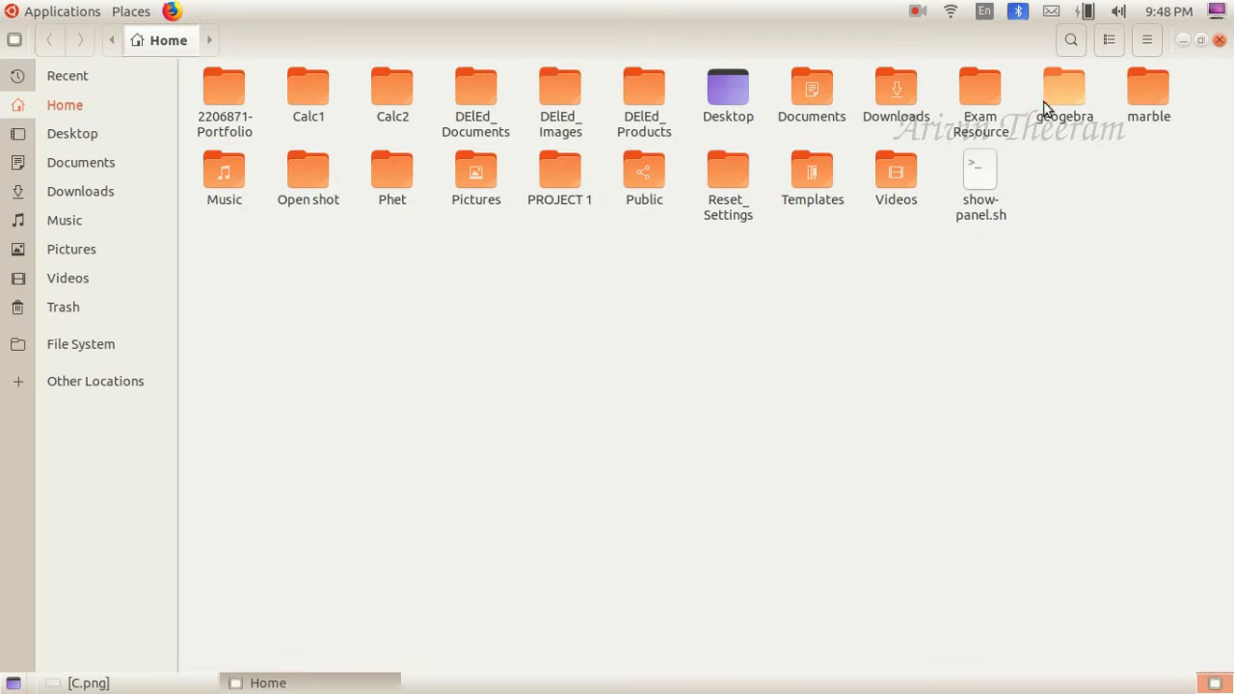
{"action": "double_click", "coordinate": [723, 169]}
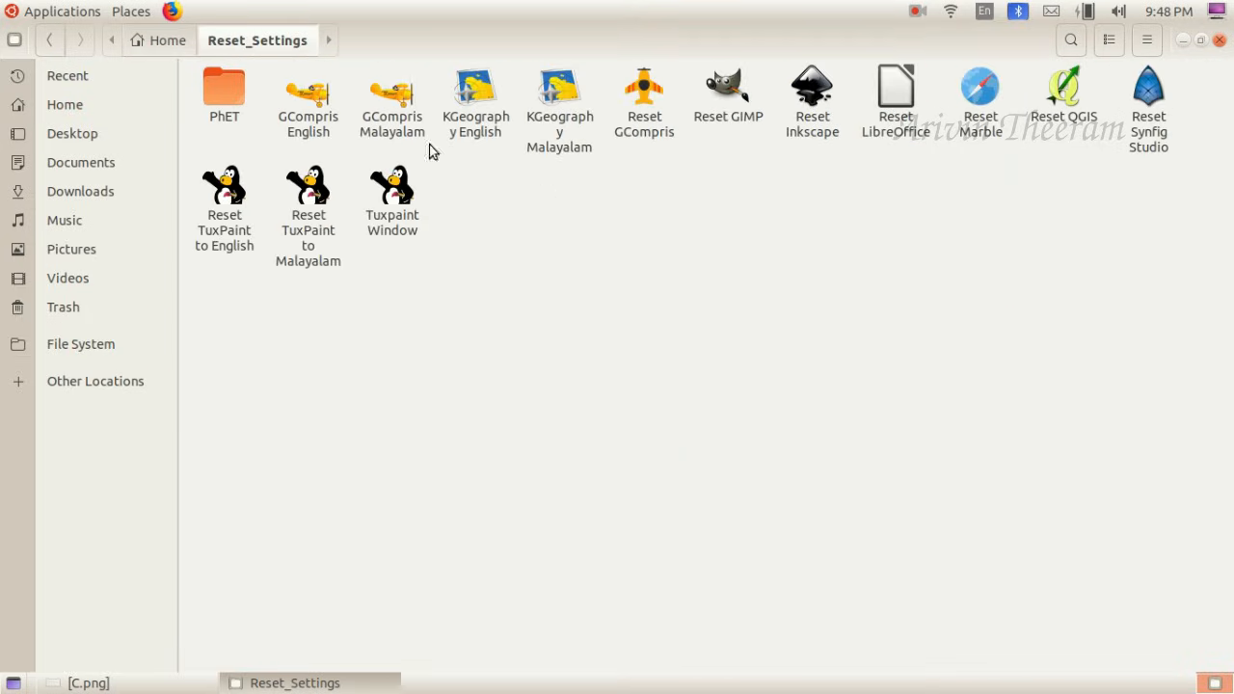
{"action": "double_click", "coordinate": [721, 83]}
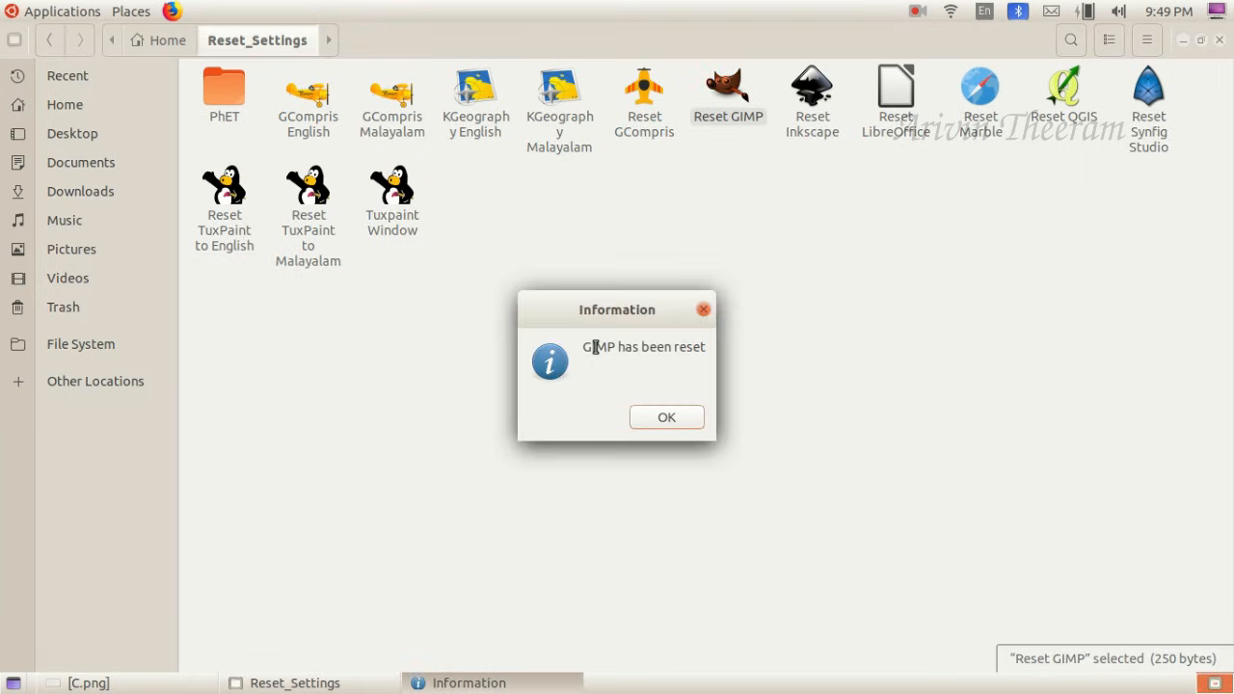
{"action": "left_click", "coordinate": [666, 417]}
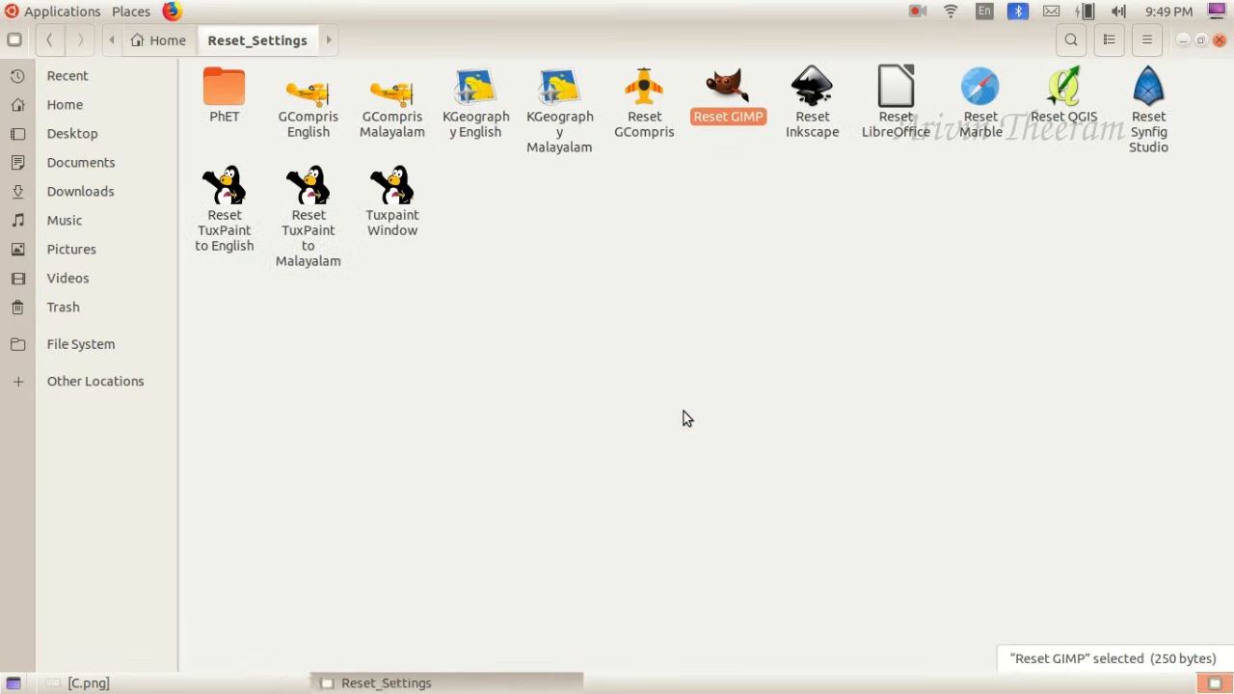
{"action": "left_click", "coordinate": [1219, 42]}
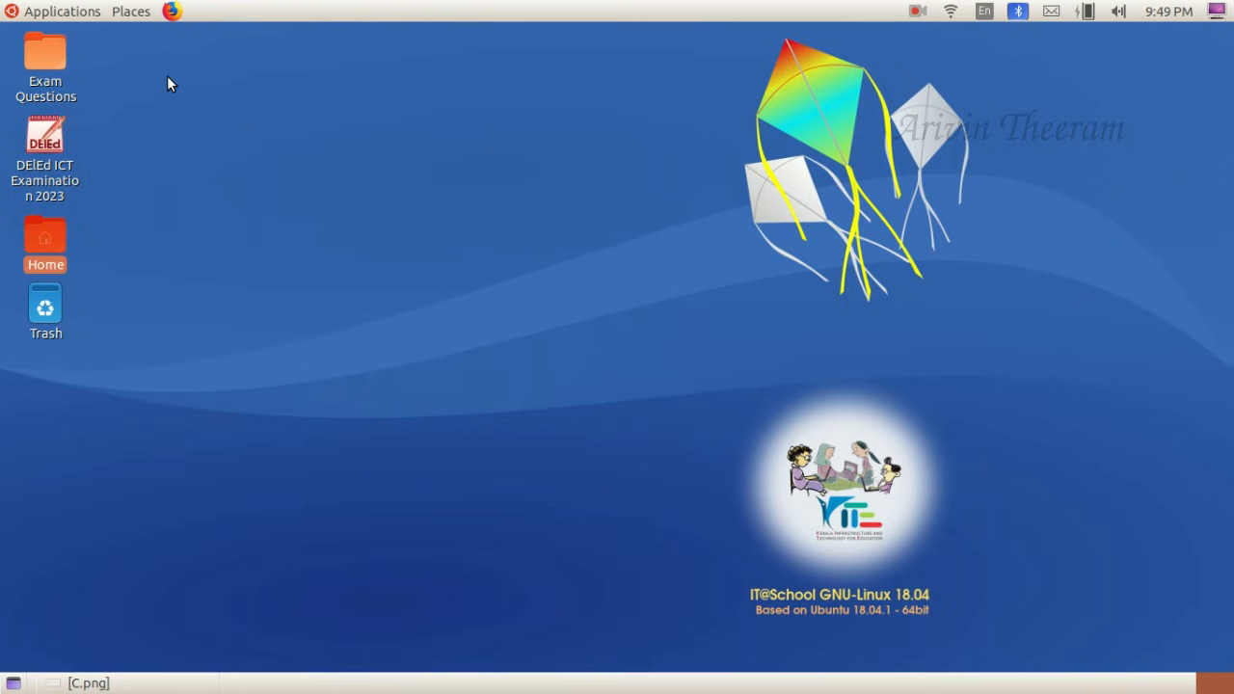
- Launch the GNU Image Manipulation Program
{"action": "left_click", "coordinate": [77, 13]}
{"action": "mouse_move", "coordinate": [81, 144]}
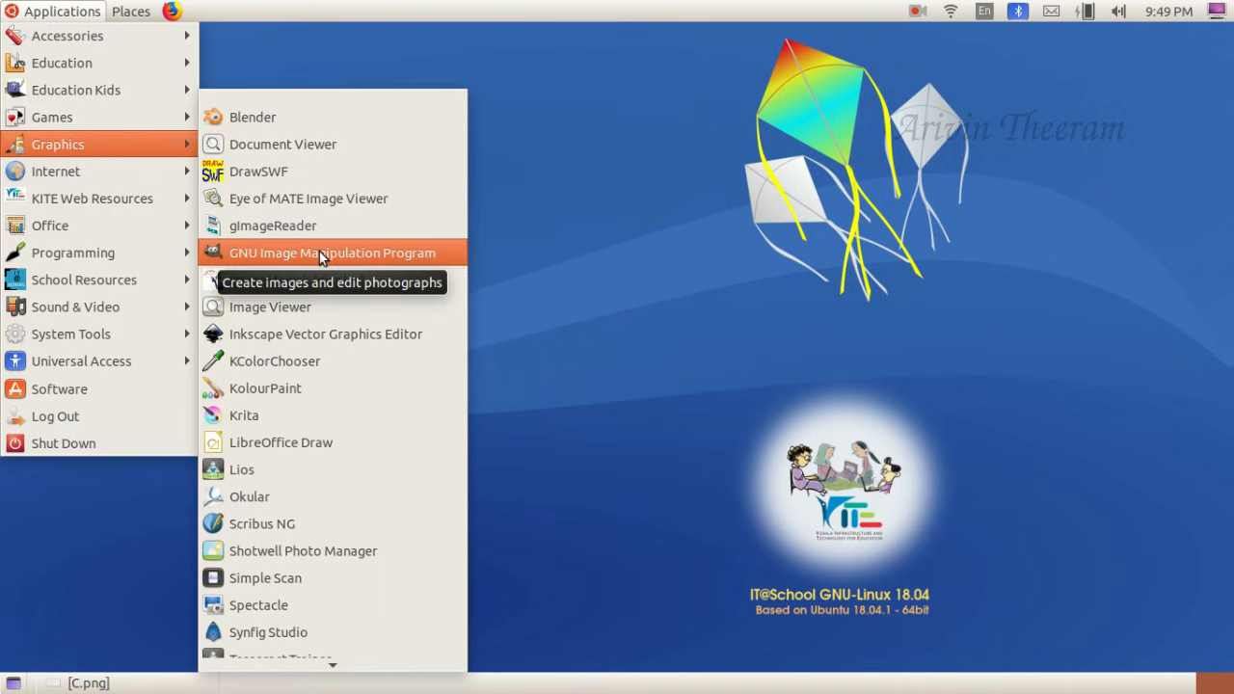
{"action": "left_click", "coordinate": [439, 265]}
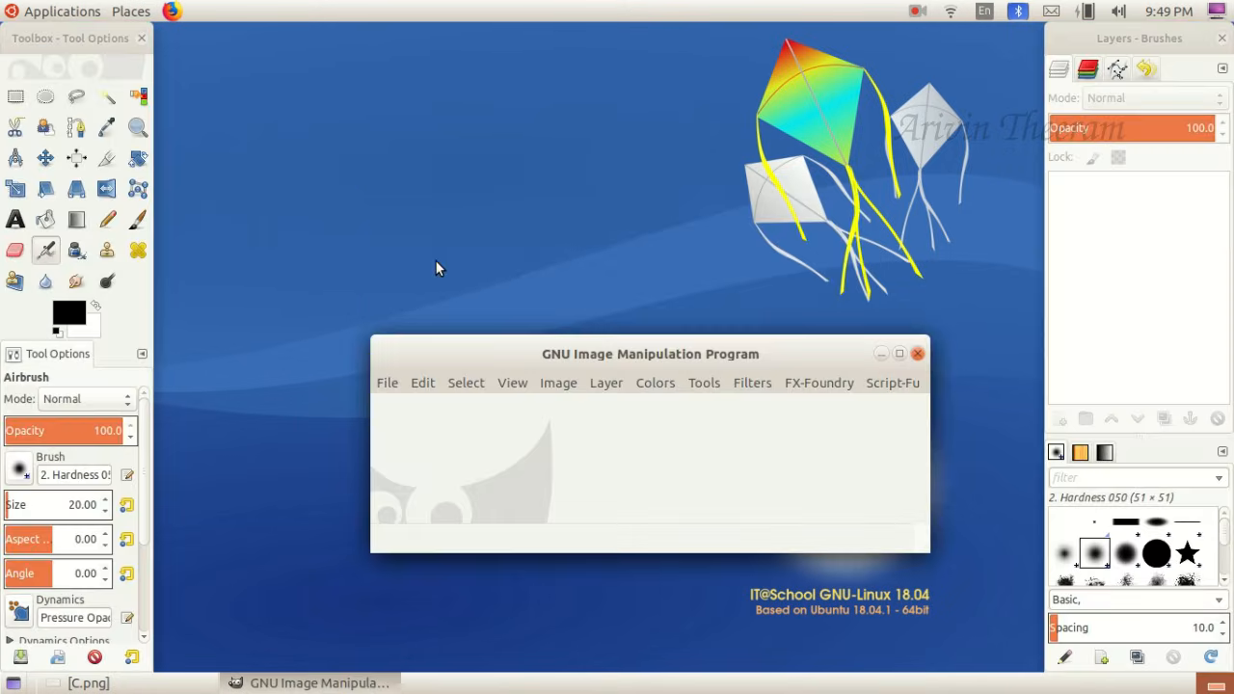
- Switch GIMP to single-window mode and maximize its window
{"action": "left_click_drag", "start_coordinate": [565, 360], "coordinate": [476, 253]}
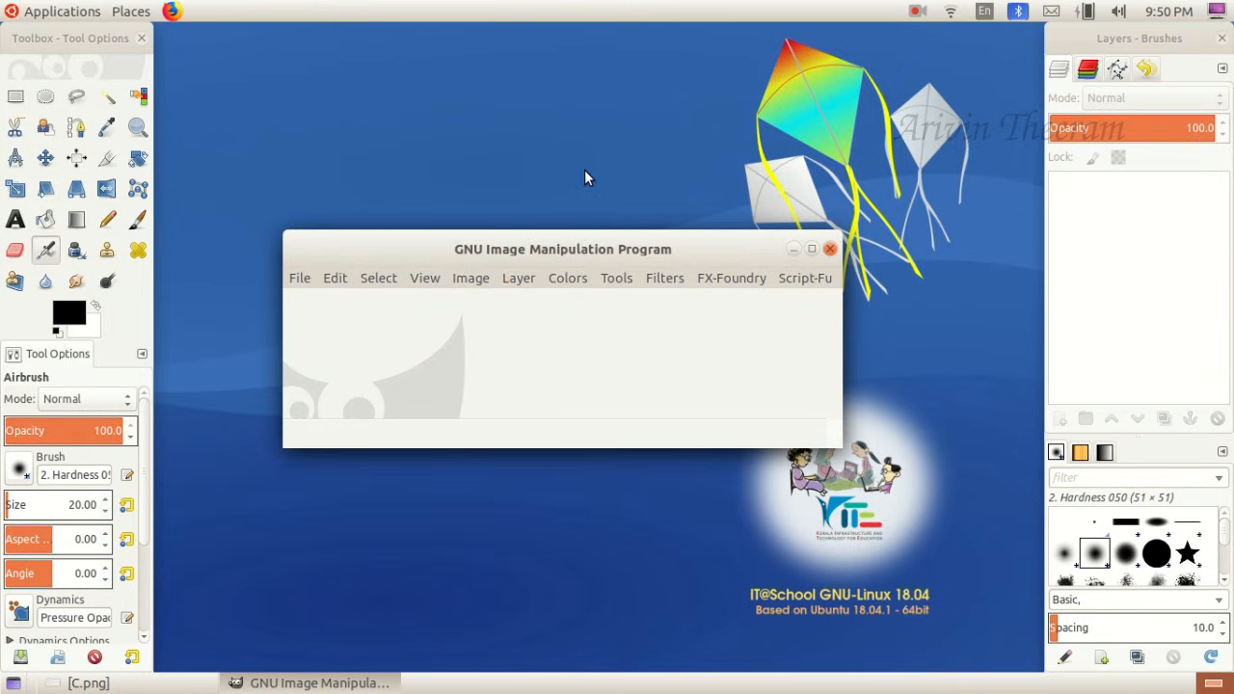
{"action": "left_click_drag", "start_coordinate": [642, 247], "coordinate": [603, 247]}
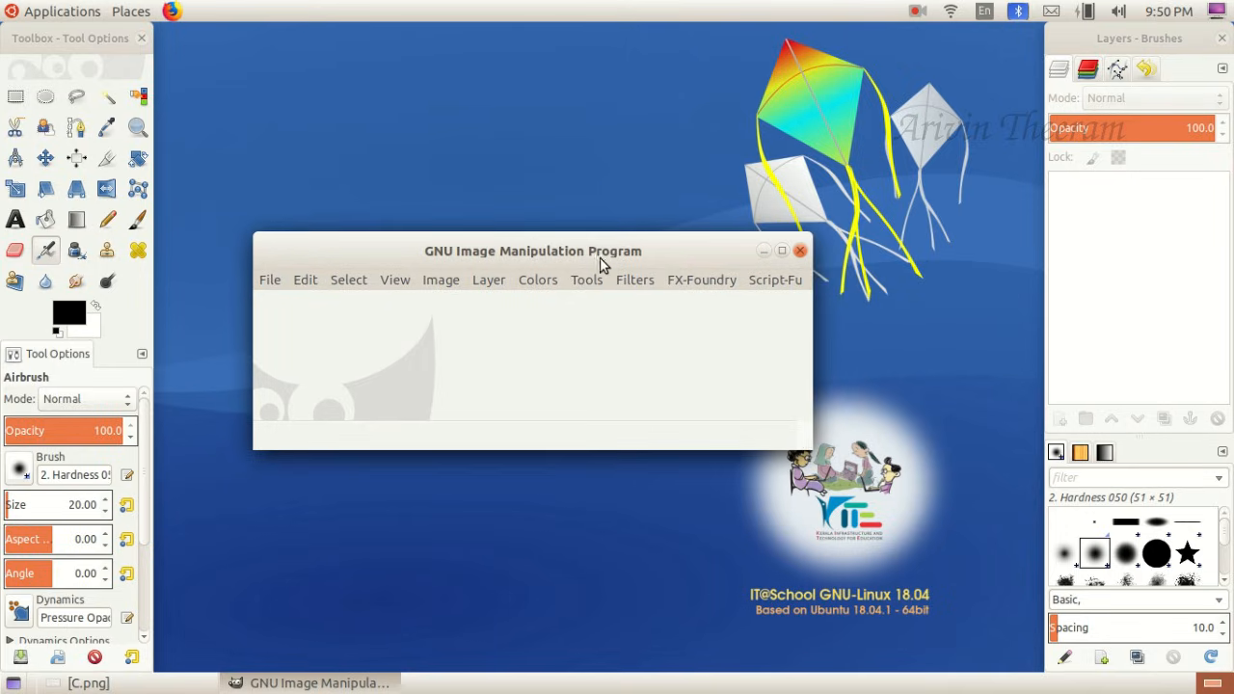
{"action": "left_click", "coordinate": [782, 250]}
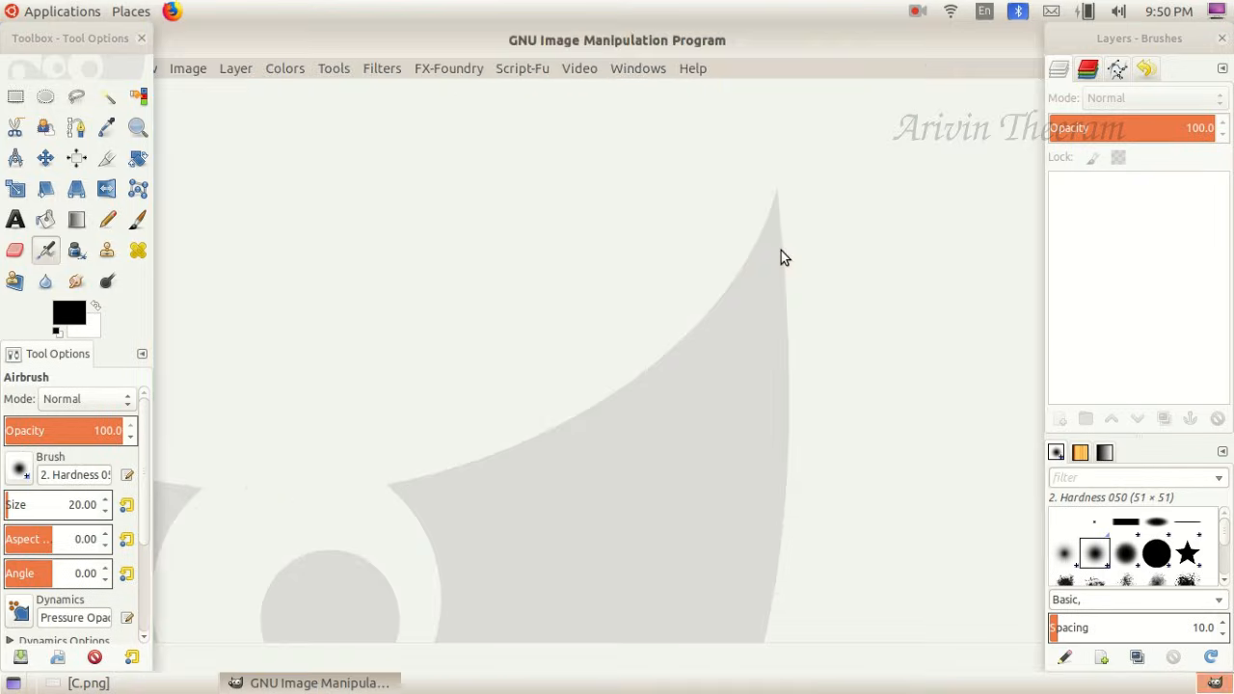
{"action": "left_click", "coordinate": [641, 73]}
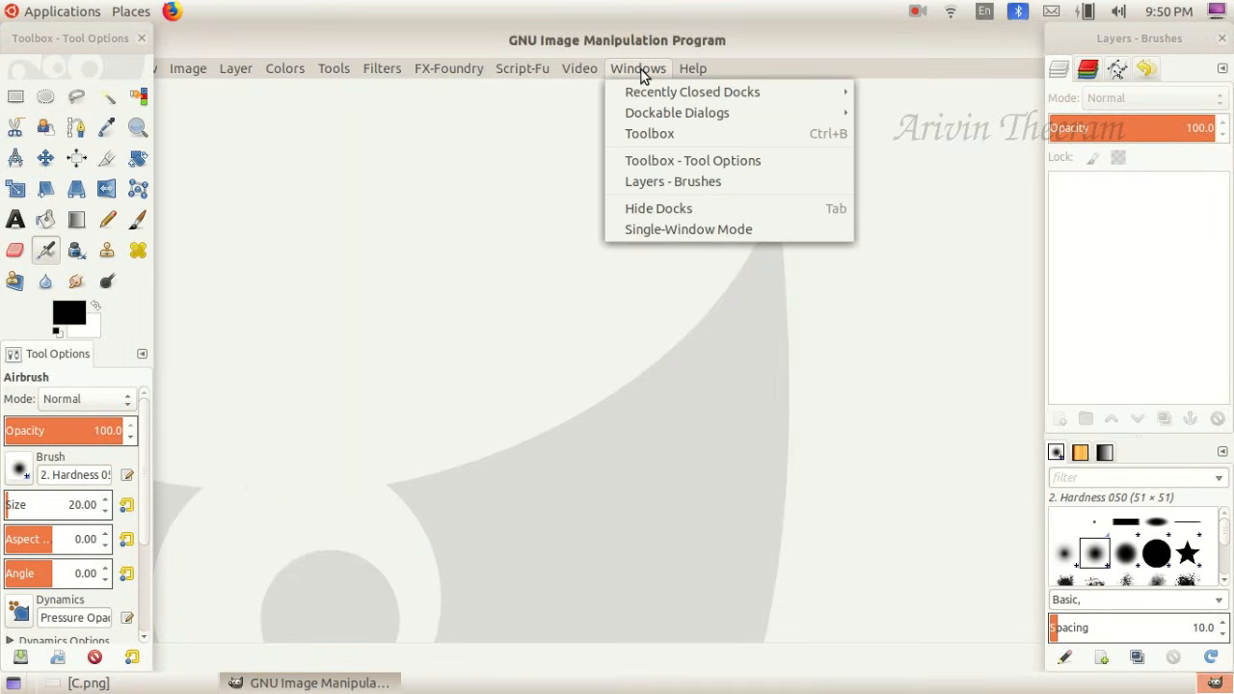
{"action": "left_click", "coordinate": [669, 229]}
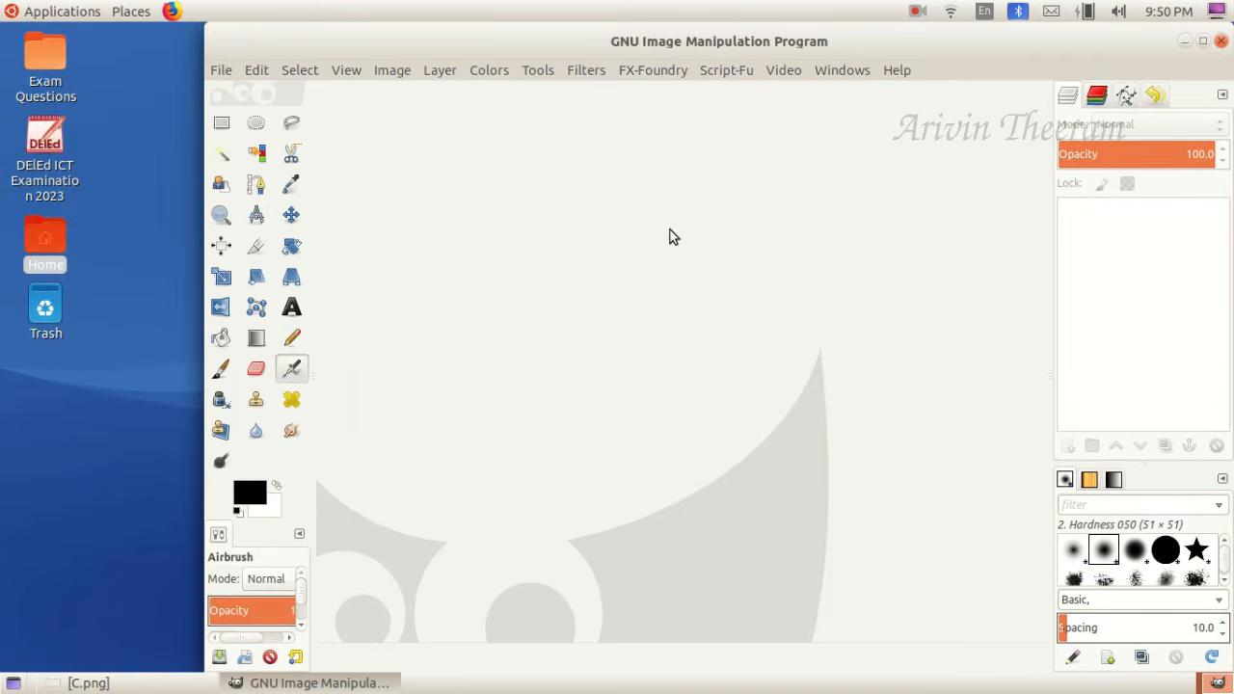
{"action": "left_click", "coordinate": [1203, 44]}
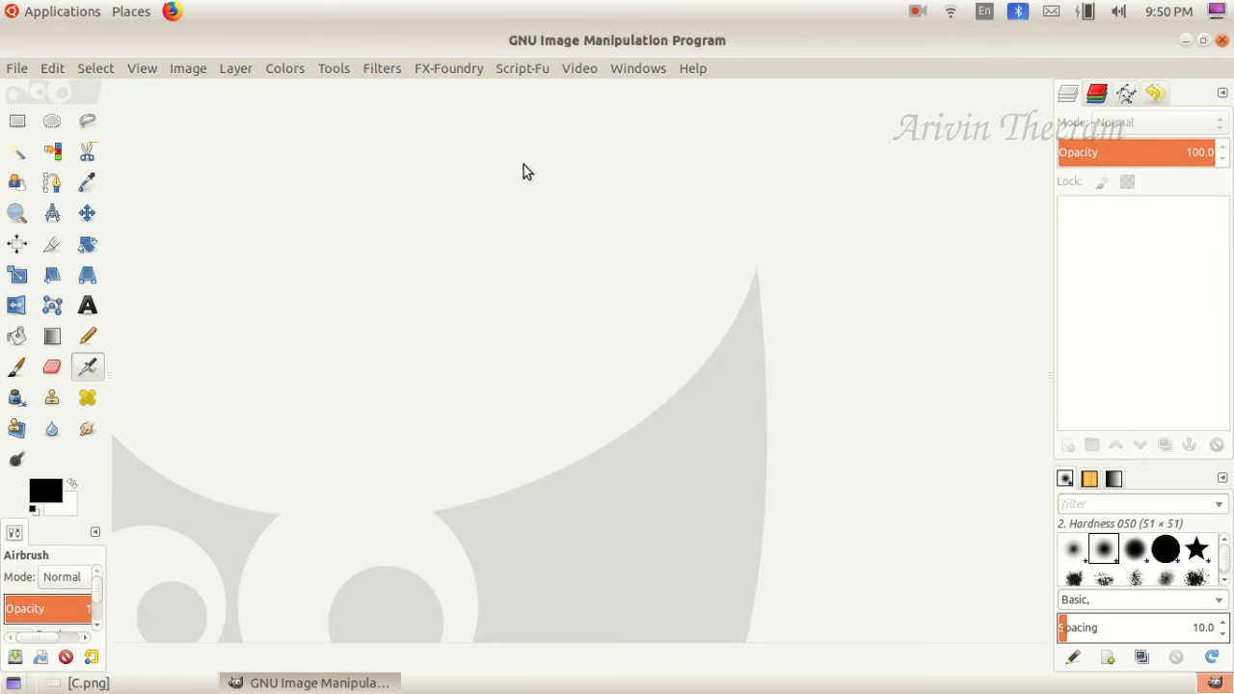
- Check the canvas size in the C.png question and start a new image with pixels as the unit
{"action": "left_click", "coordinate": [113, 683]}
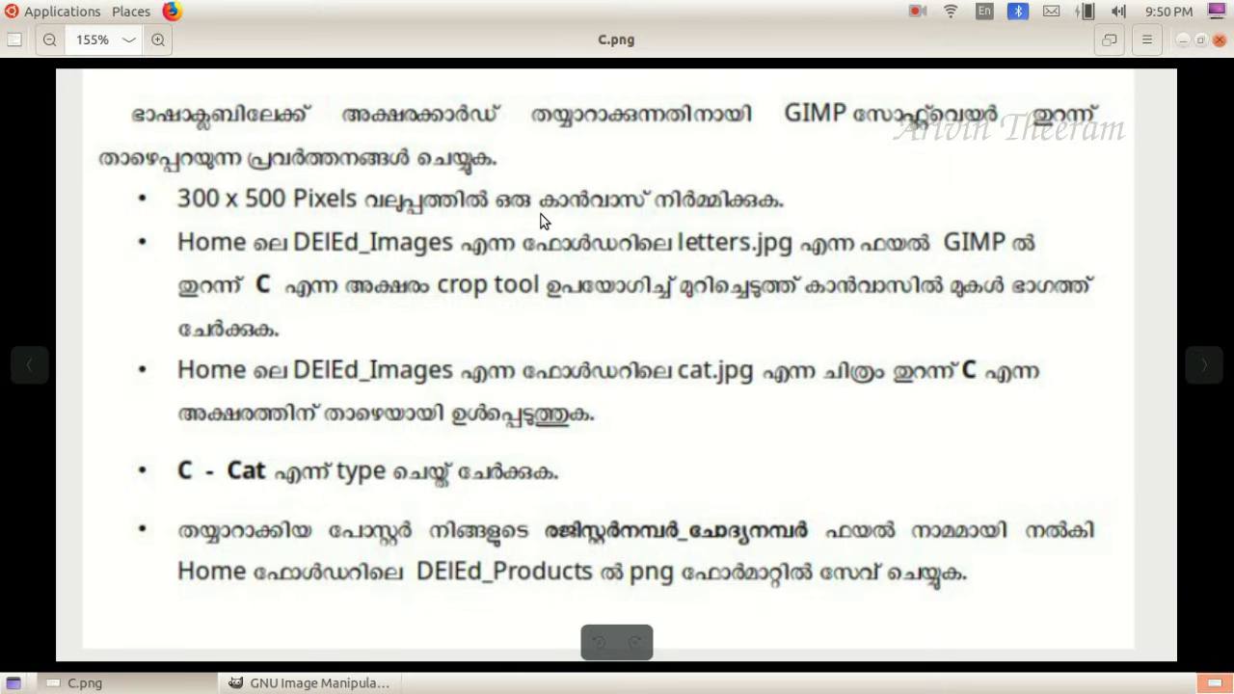
{"action": "left_click", "coordinate": [78, 682]}
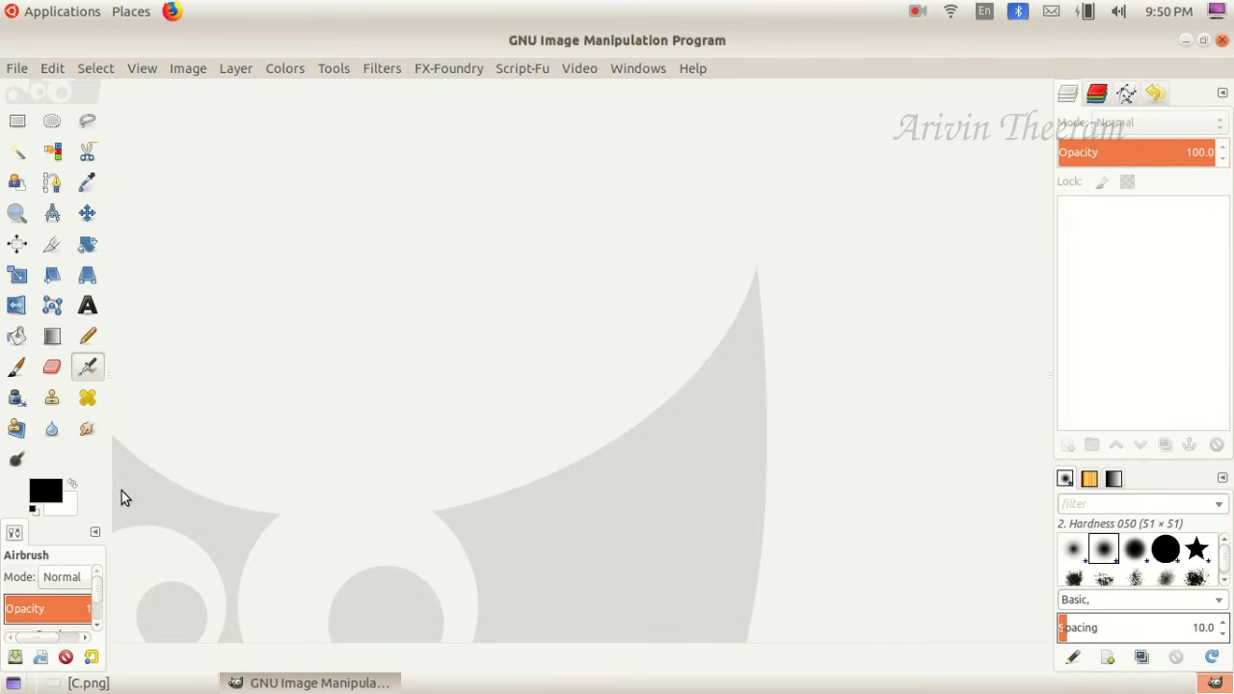
{"action": "left_click", "coordinate": [17, 70]}
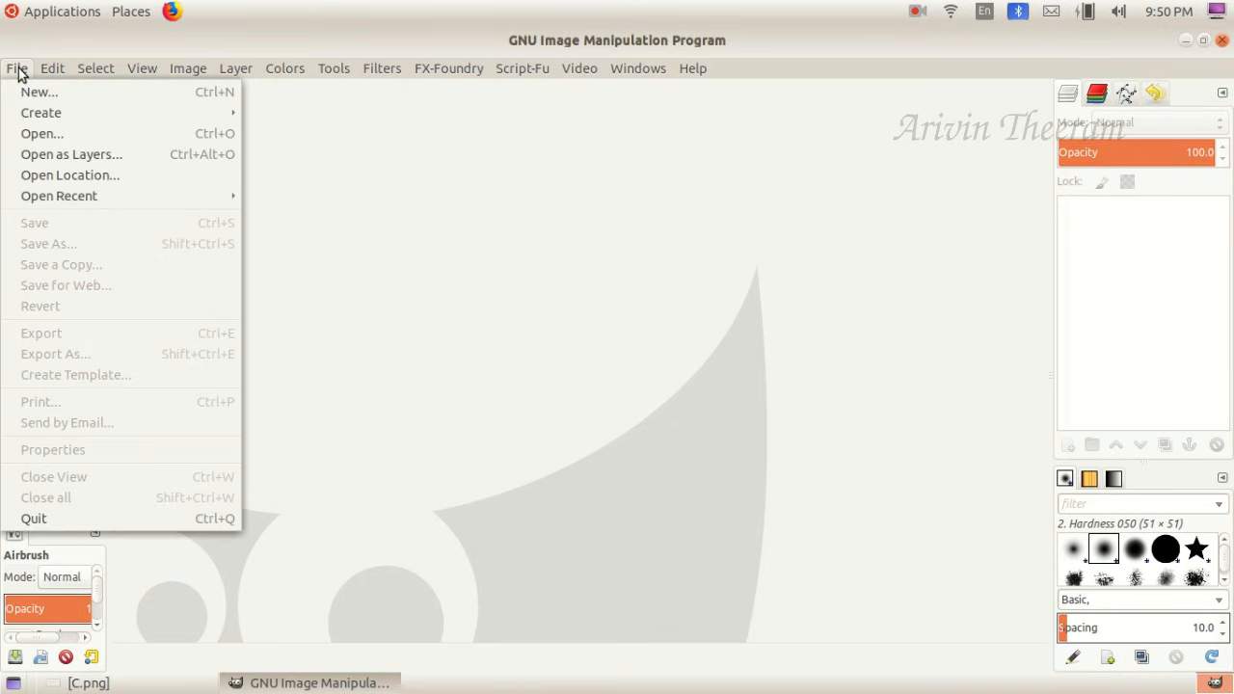
{"action": "left_click", "coordinate": [40, 92]}
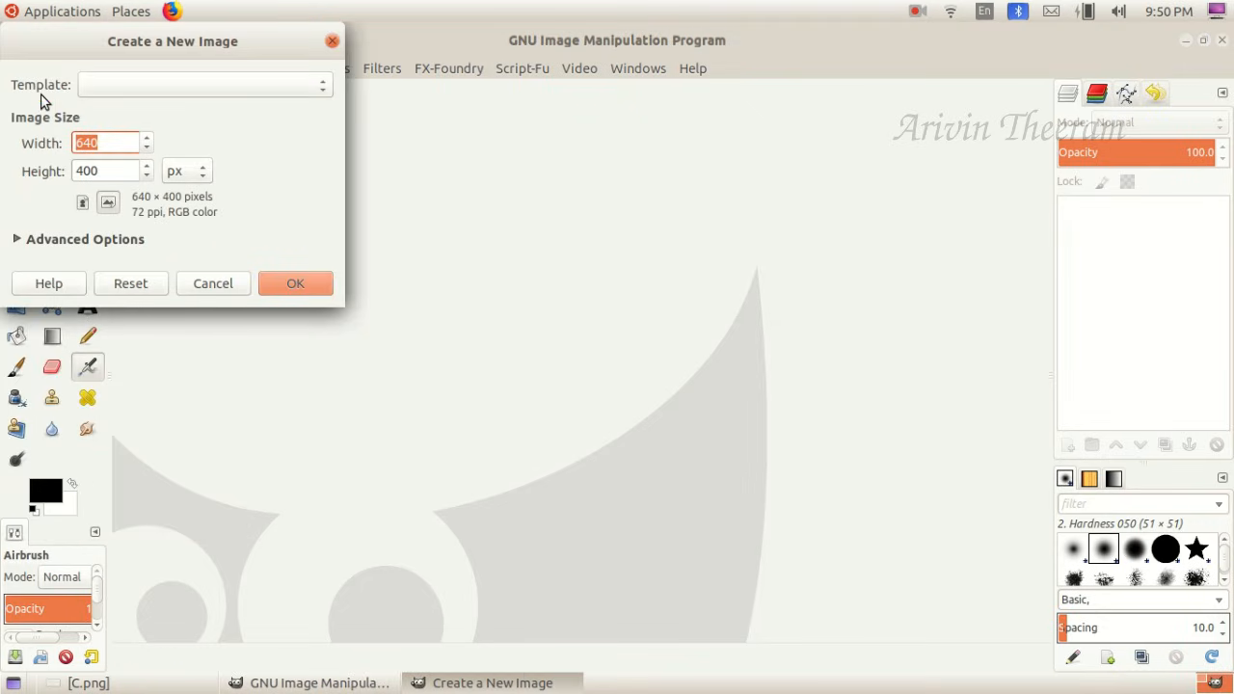
{"action": "left_click_drag", "start_coordinate": [108, 39], "coordinate": [271, 120]}
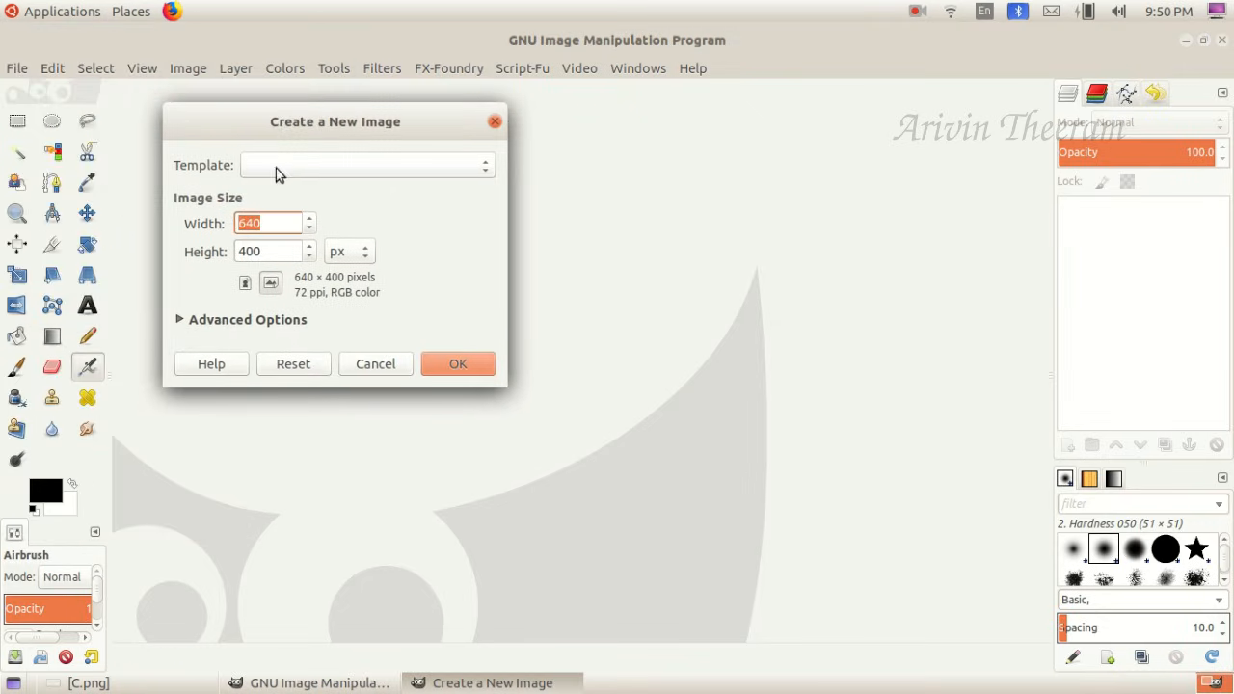
{"action": "left_click", "coordinate": [305, 166]}
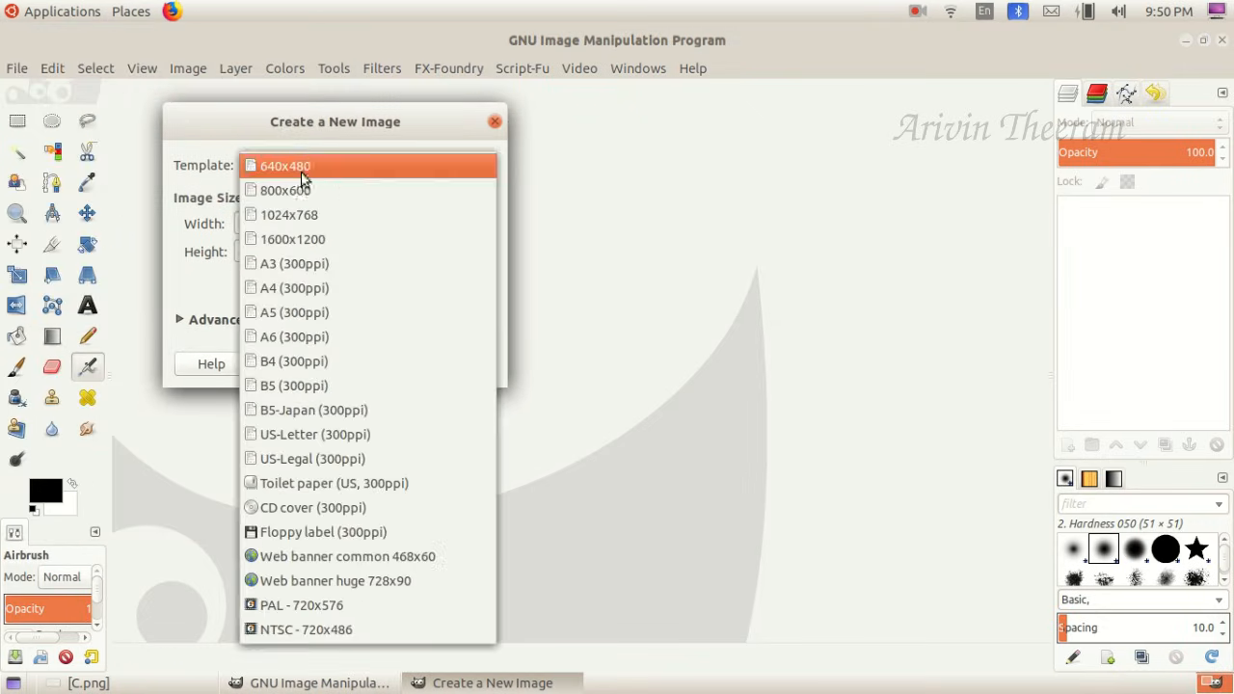
{"action": "left_click", "coordinate": [337, 114]}
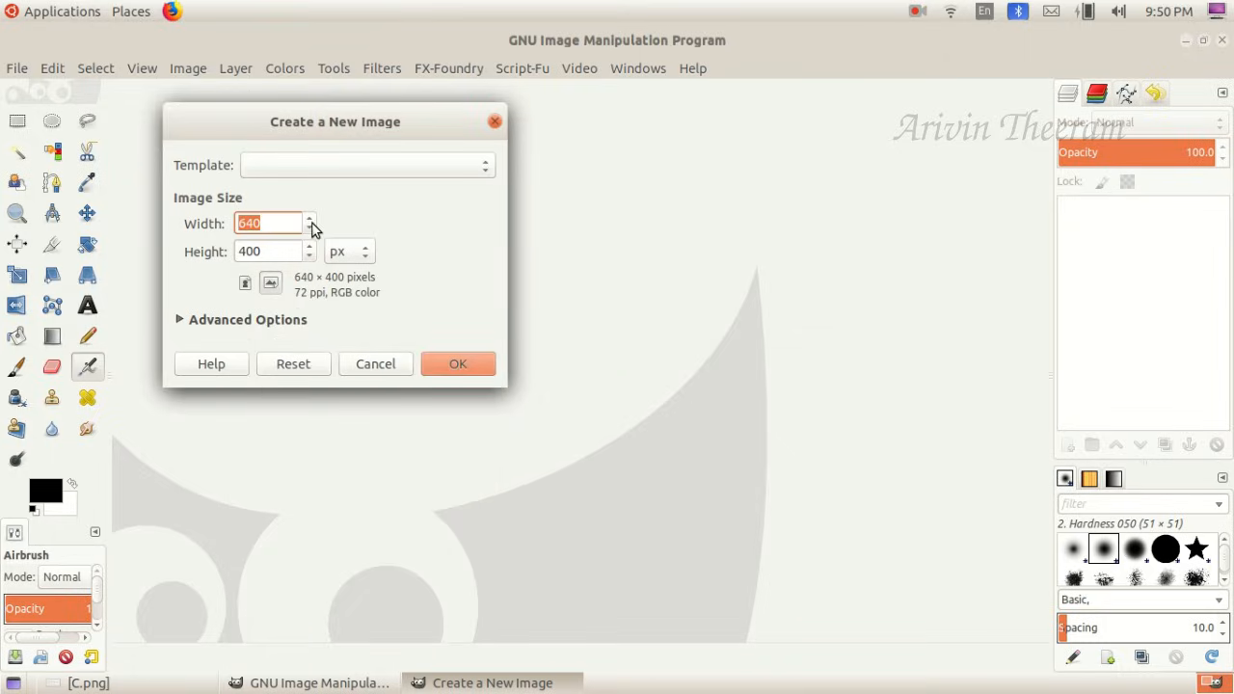
{"action": "left_click", "coordinate": [355, 264]}
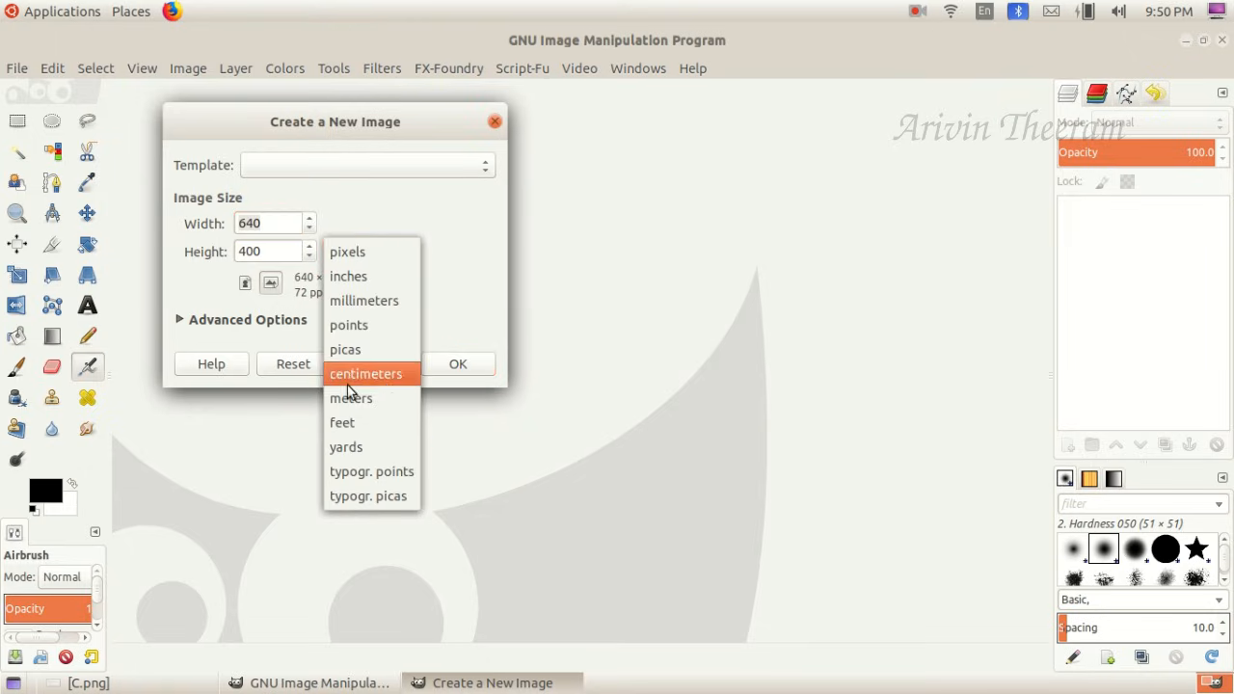
{"action": "left_click", "coordinate": [371, 253]}
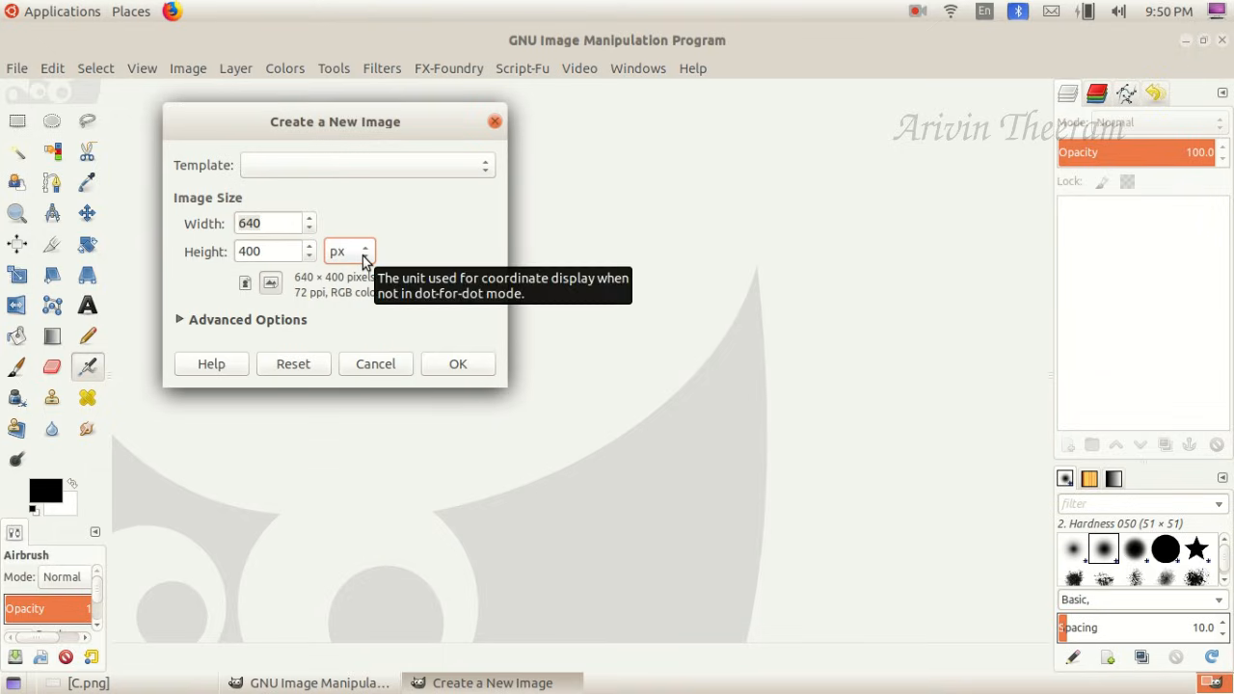
- Set the new image's width to 300 px and height to 500 px, and create it
{"action": "double_click", "coordinate": [264, 224]}
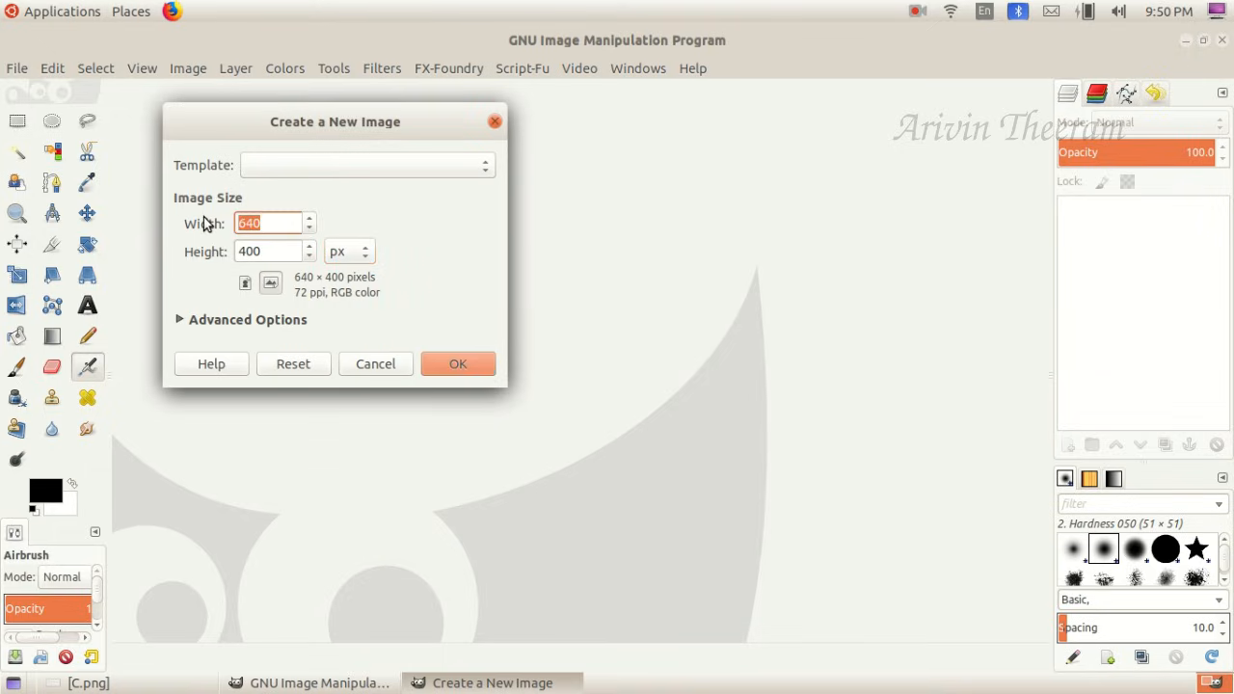
{"action": "type", "text": "300"}
{"action": "left_click", "coordinate": [85, 683]}
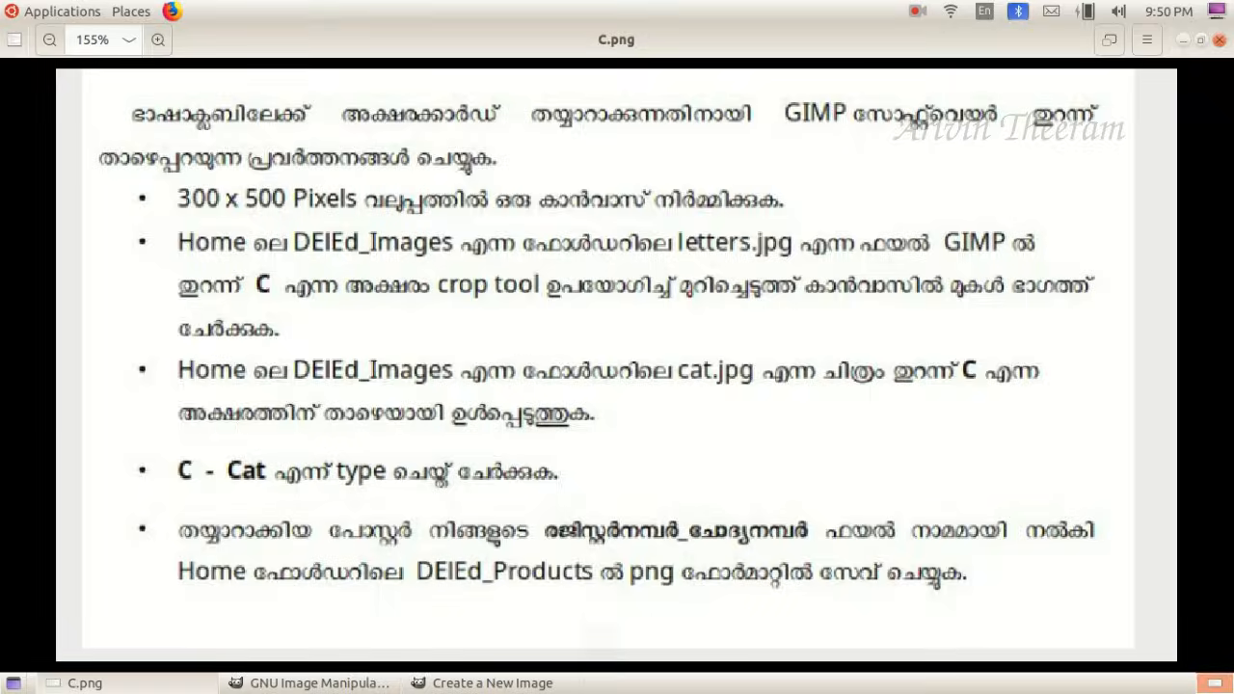
{"action": "left_click", "coordinate": [85, 683]}
{"action": "left_click", "coordinate": [279, 254]}
{"action": "key", "text": "BackSpace"}
{"action": "key", "text": "BackSpace"}
{"action": "key", "text": "BackSpace"}
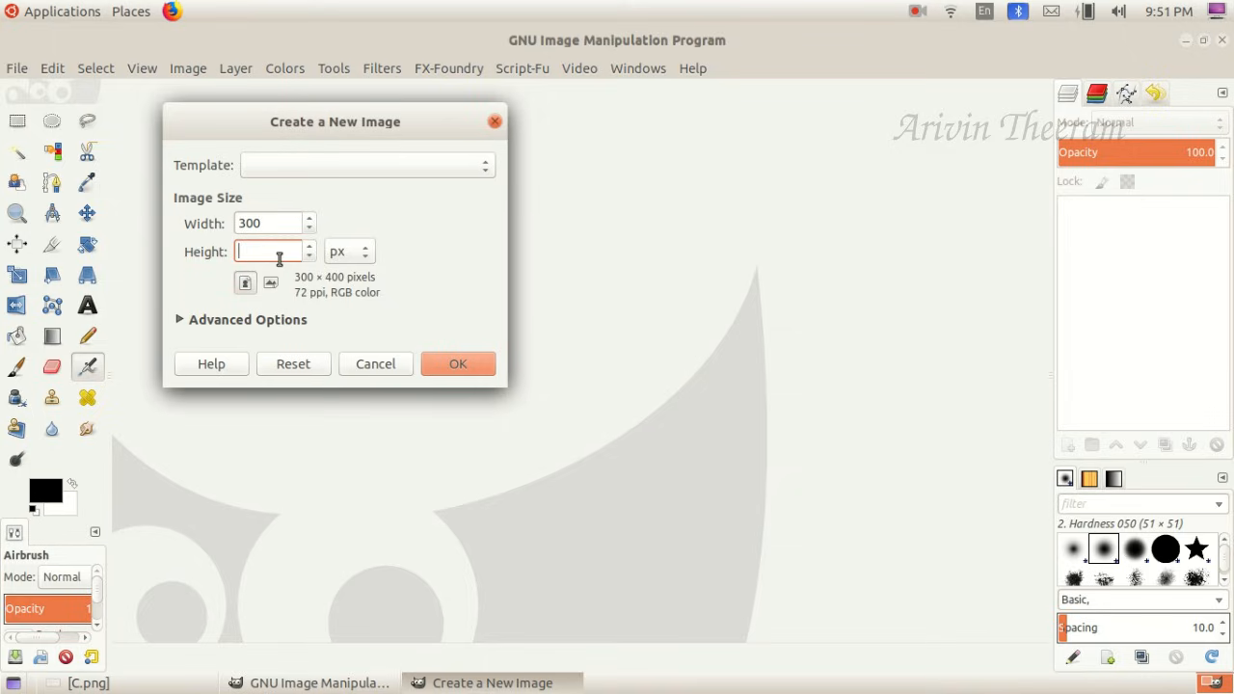
{"action": "type", "text": "500"}
{"action": "left_click", "coordinate": [458, 365]}
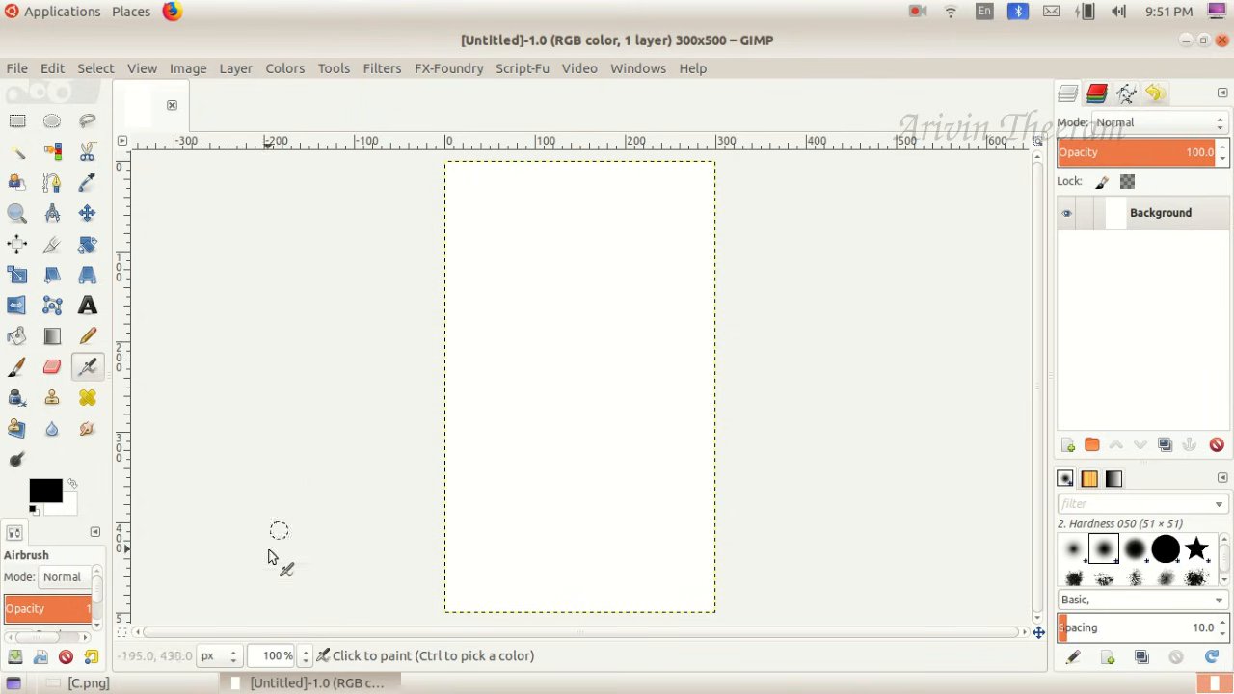
- Check the C.png question and browse to the home folder's DElEd_Images folder to open an image
{"action": "left_click", "coordinate": [224, 681]}
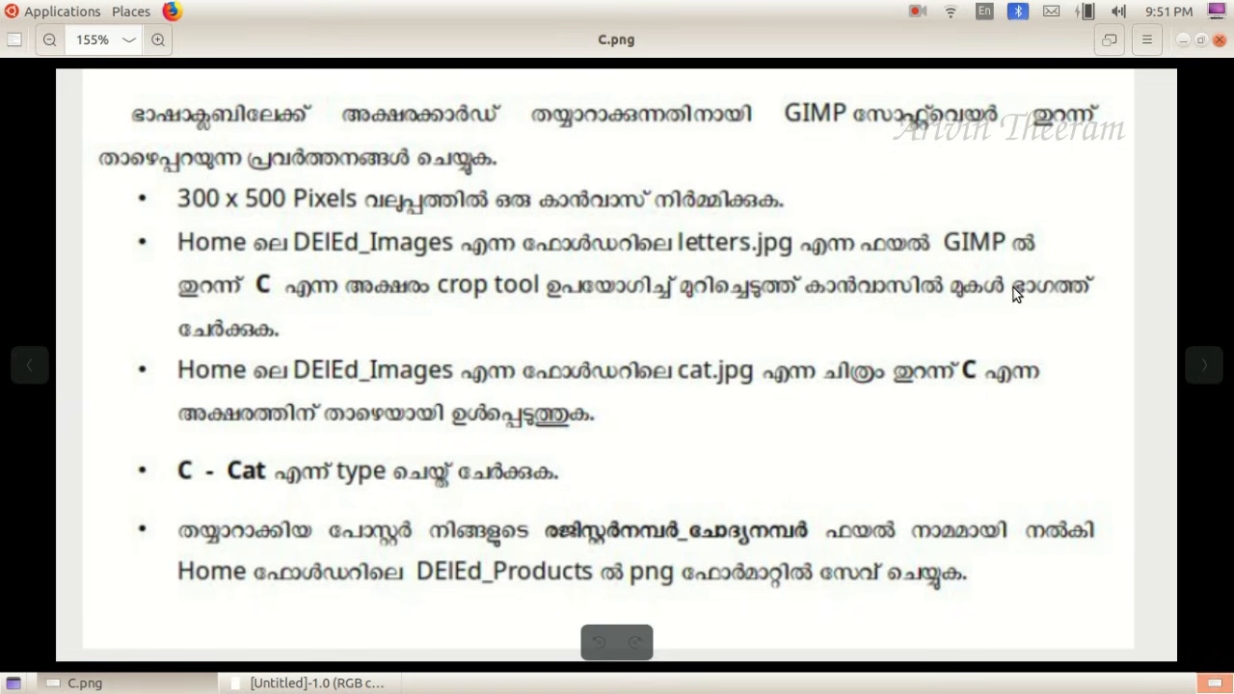
{"action": "left_click", "coordinate": [86, 683]}
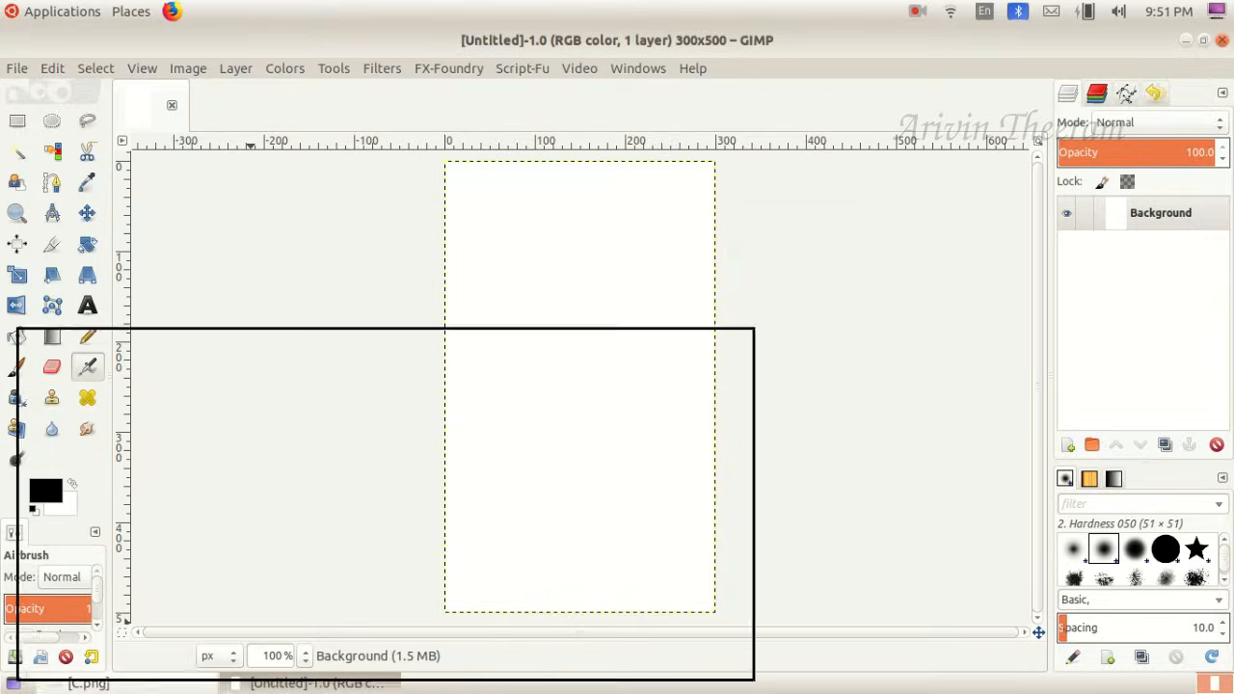
{"action": "left_click", "coordinate": [19, 70]}
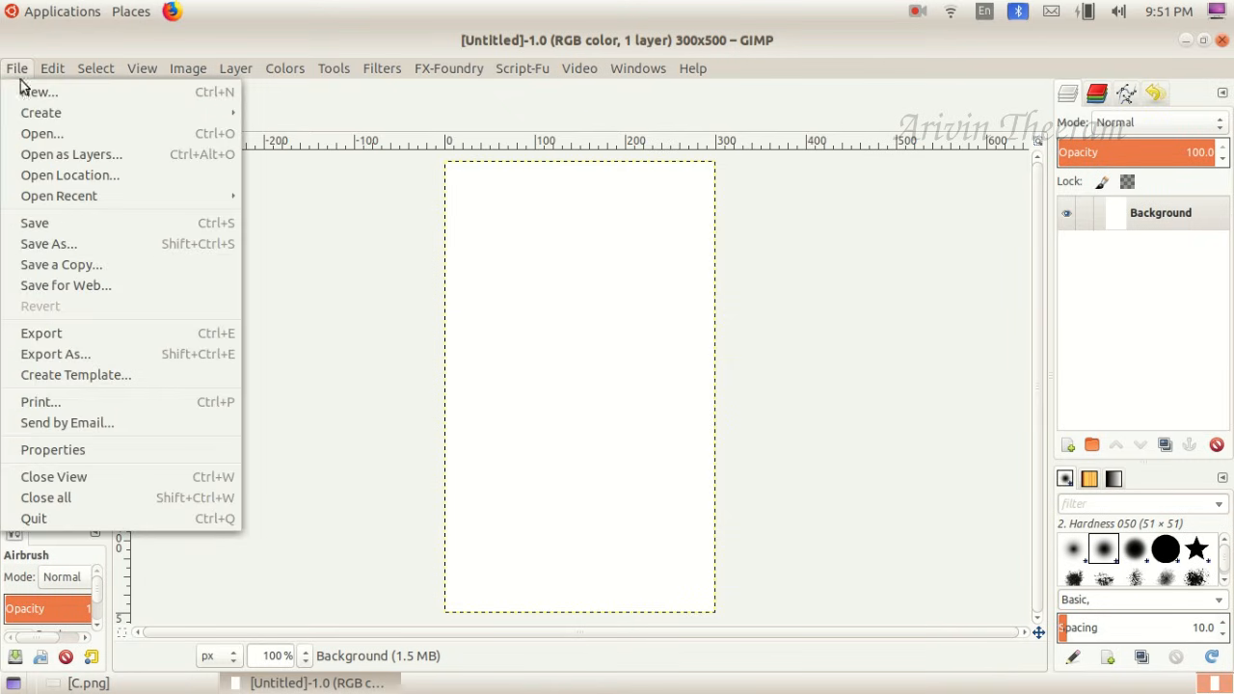
{"action": "left_click", "coordinate": [54, 133]}
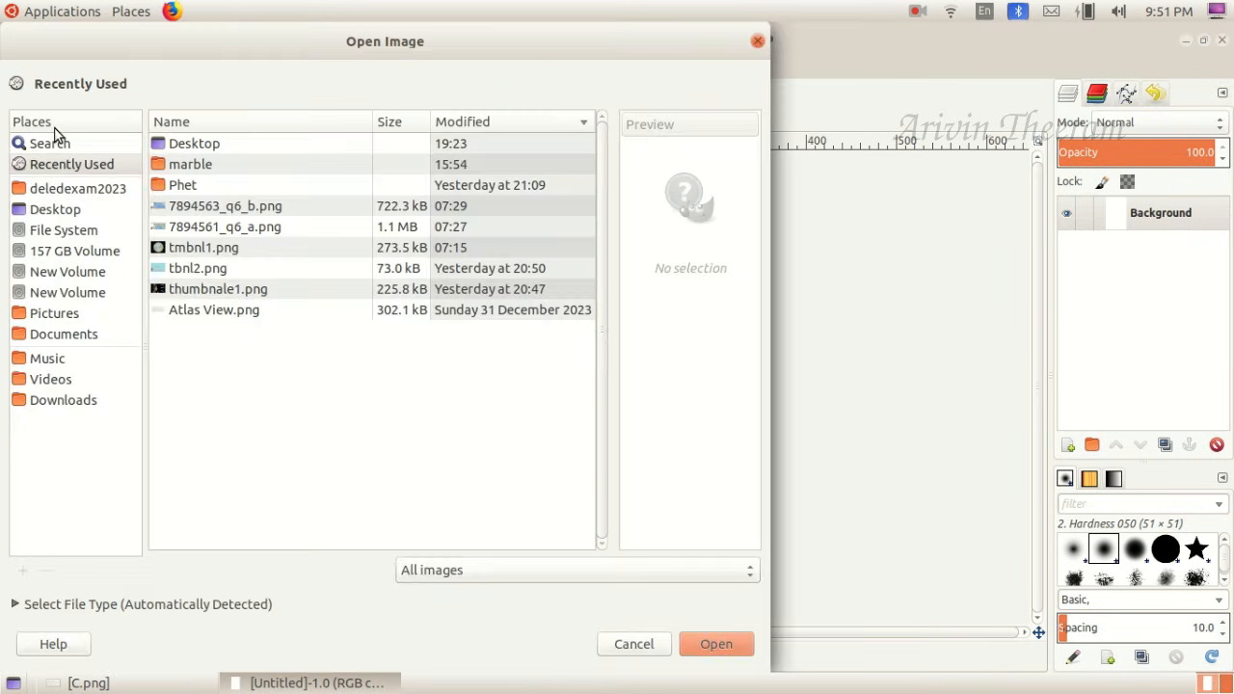
{"action": "left_click", "coordinate": [70, 193]}
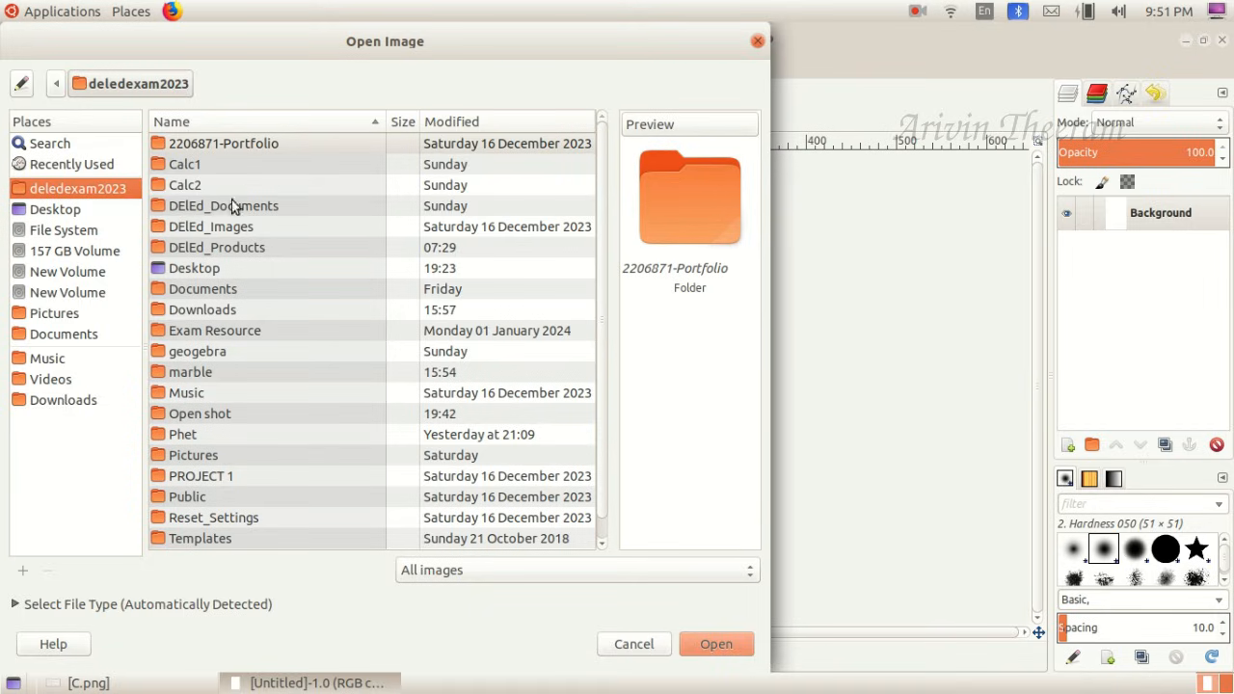
{"action": "left_click", "coordinate": [198, 229]}
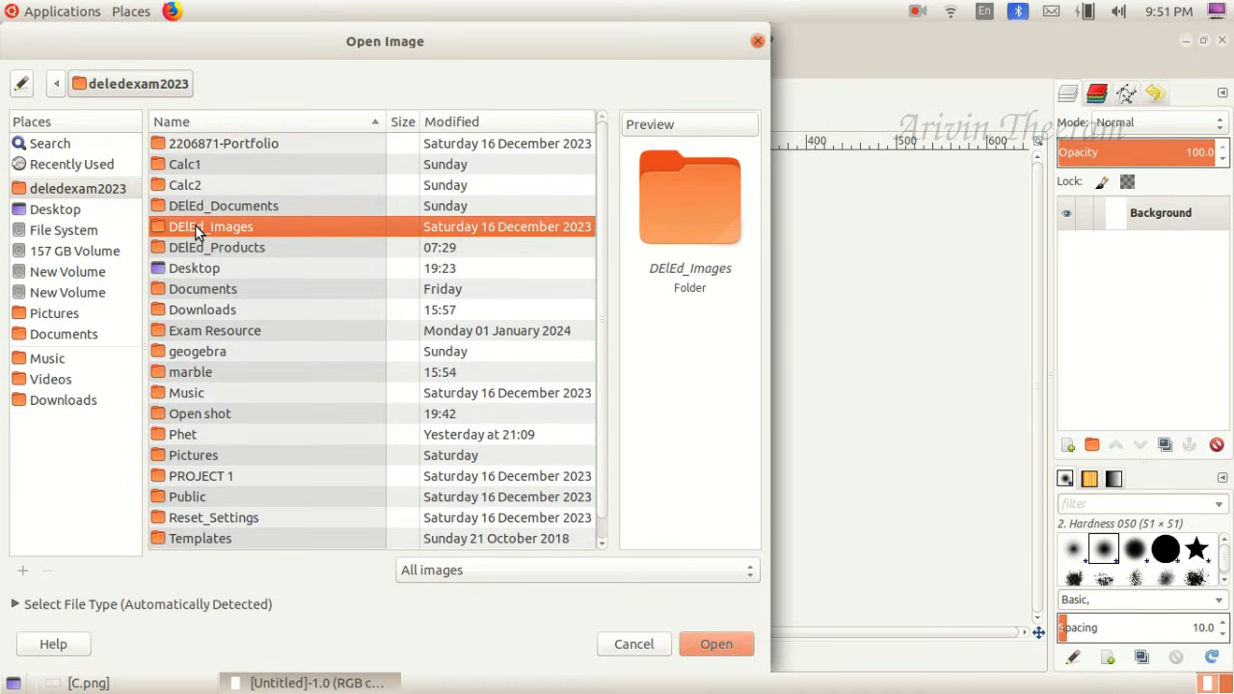
{"action": "double_click", "coordinate": [195, 227]}
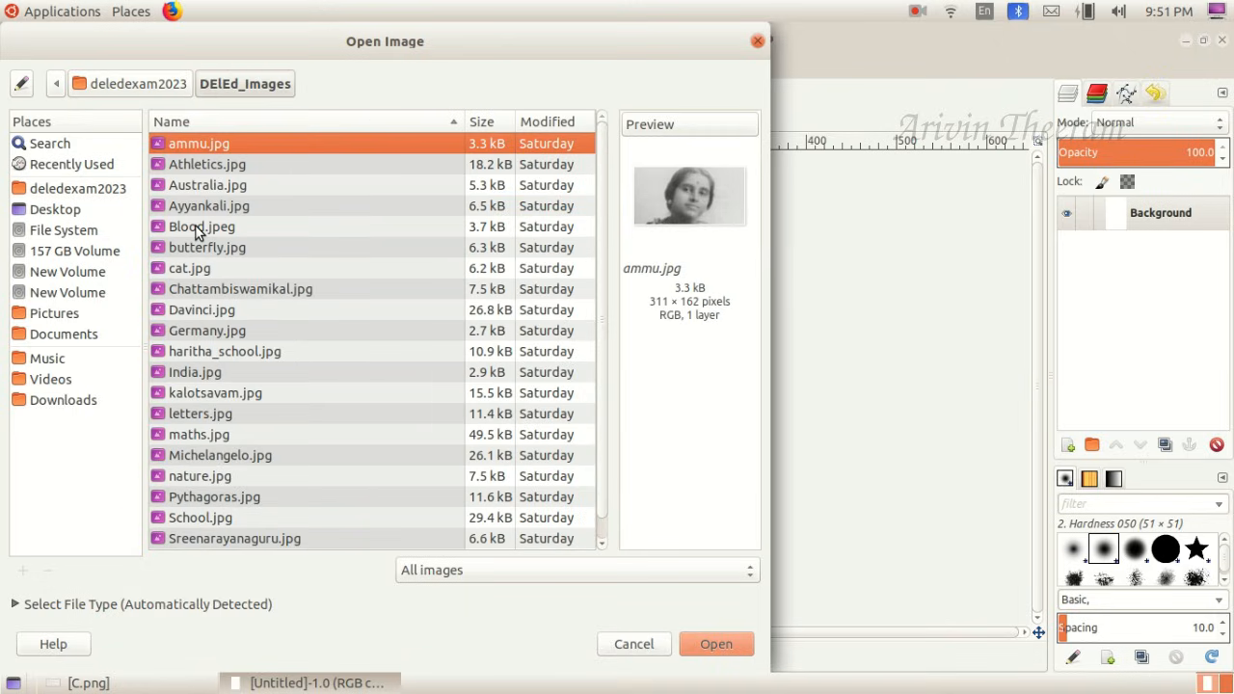
- Check the required file name in the C.png question and open letters.jpg from DElEd_Images
{"action": "left_click", "coordinate": [106, 680]}
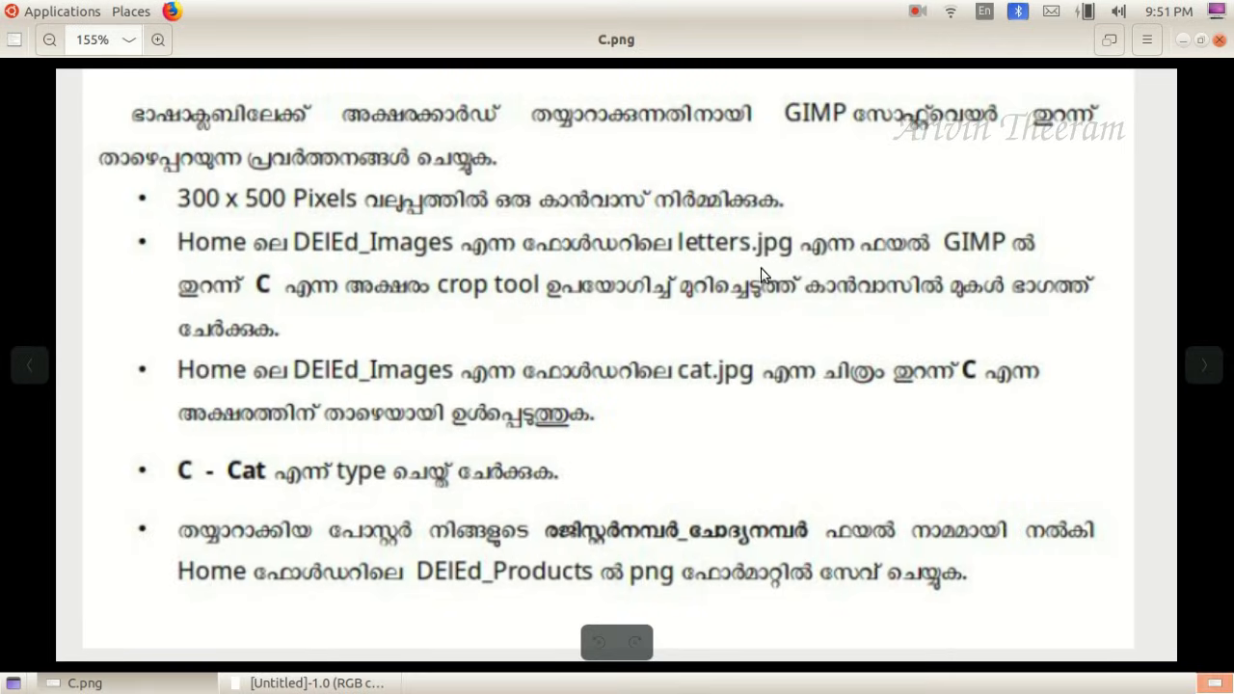
{"action": "left_click", "coordinate": [205, 680]}
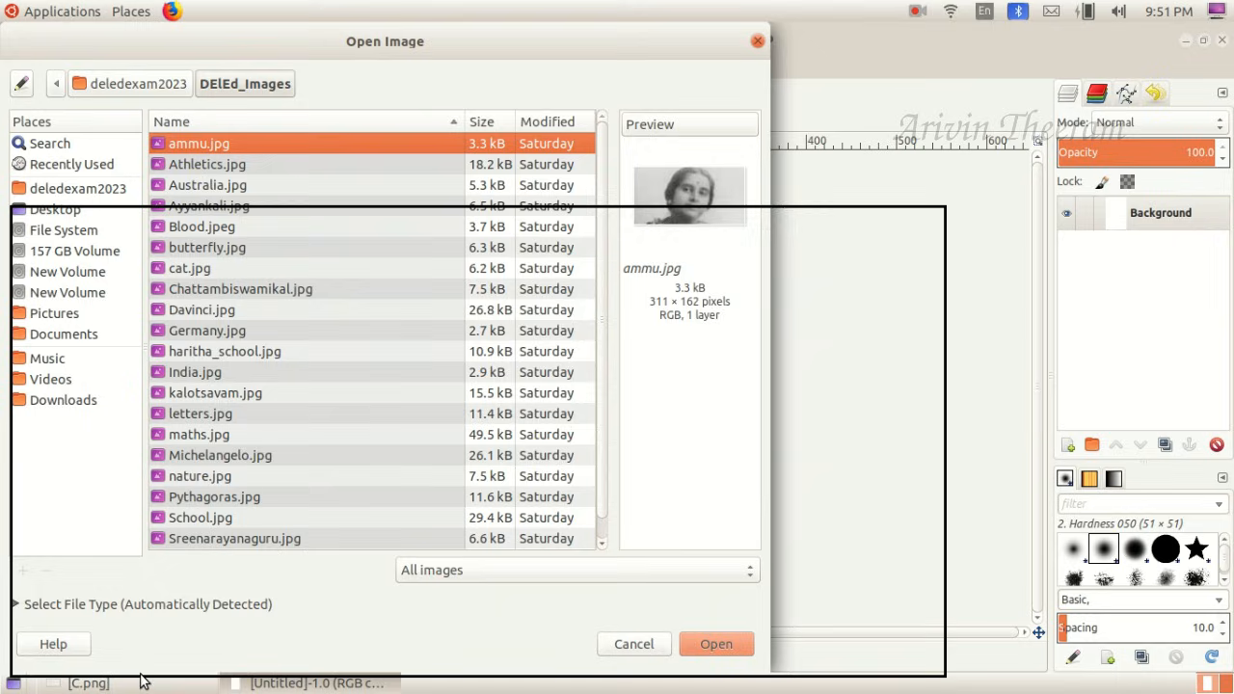
{"action": "left_click", "coordinate": [192, 412]}
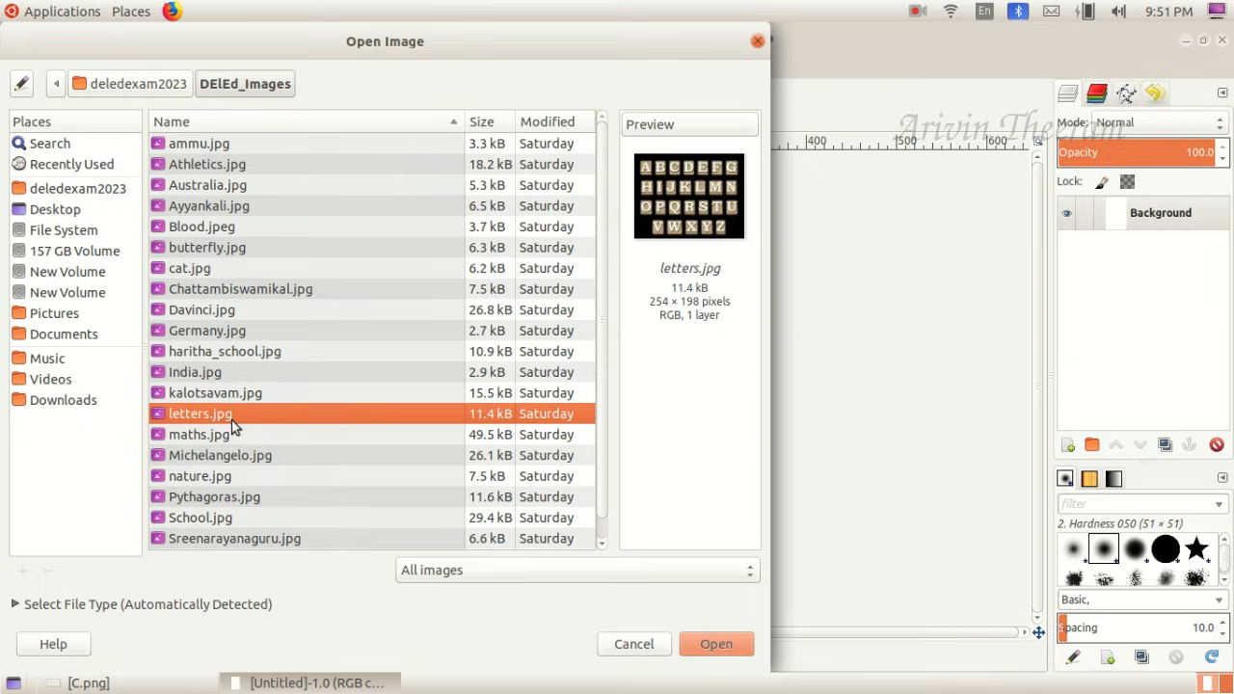
{"action": "left_click", "coordinate": [718, 644]}
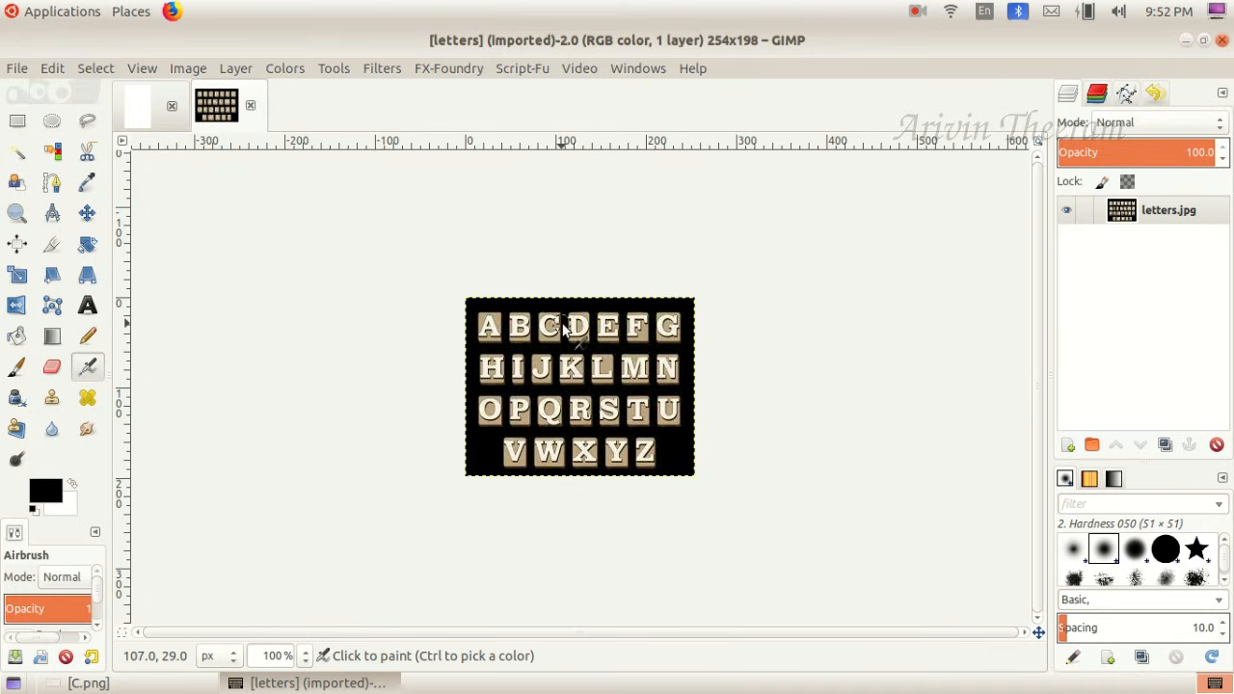
- Crop letters.jpg to just the tile with the letter C, about 25 x 33 px
{"action": "left_click", "coordinate": [306, 656]}
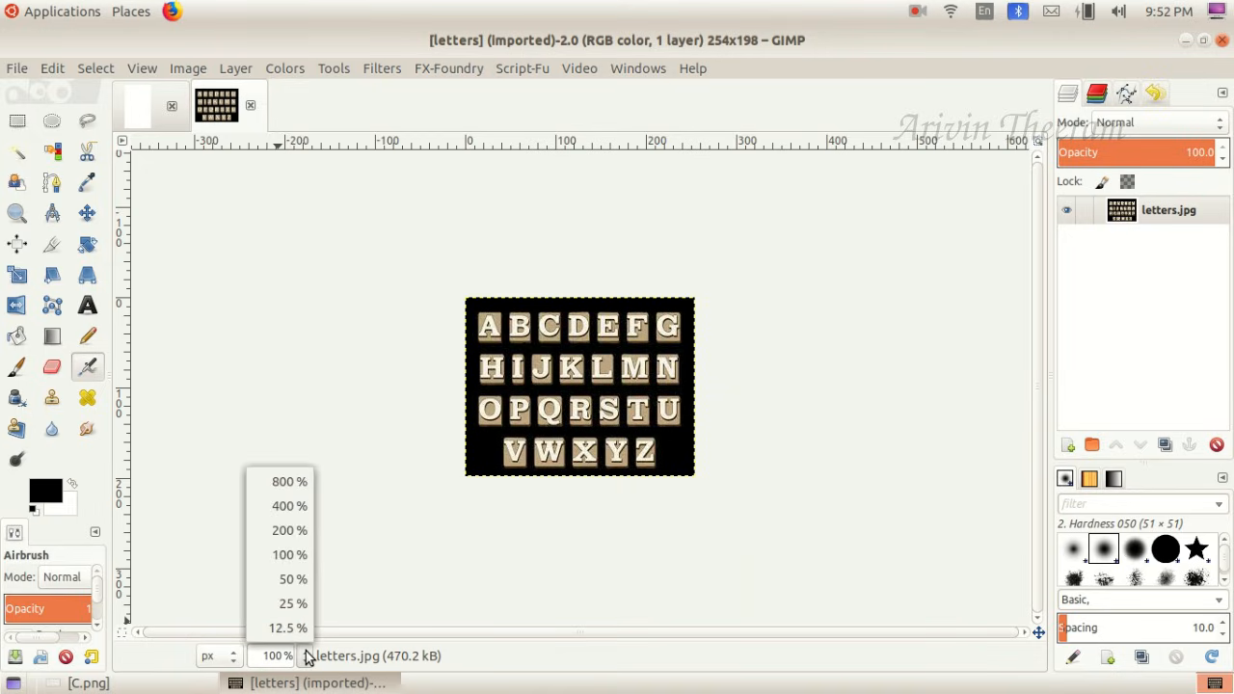
{"action": "left_click", "coordinate": [280, 531]}
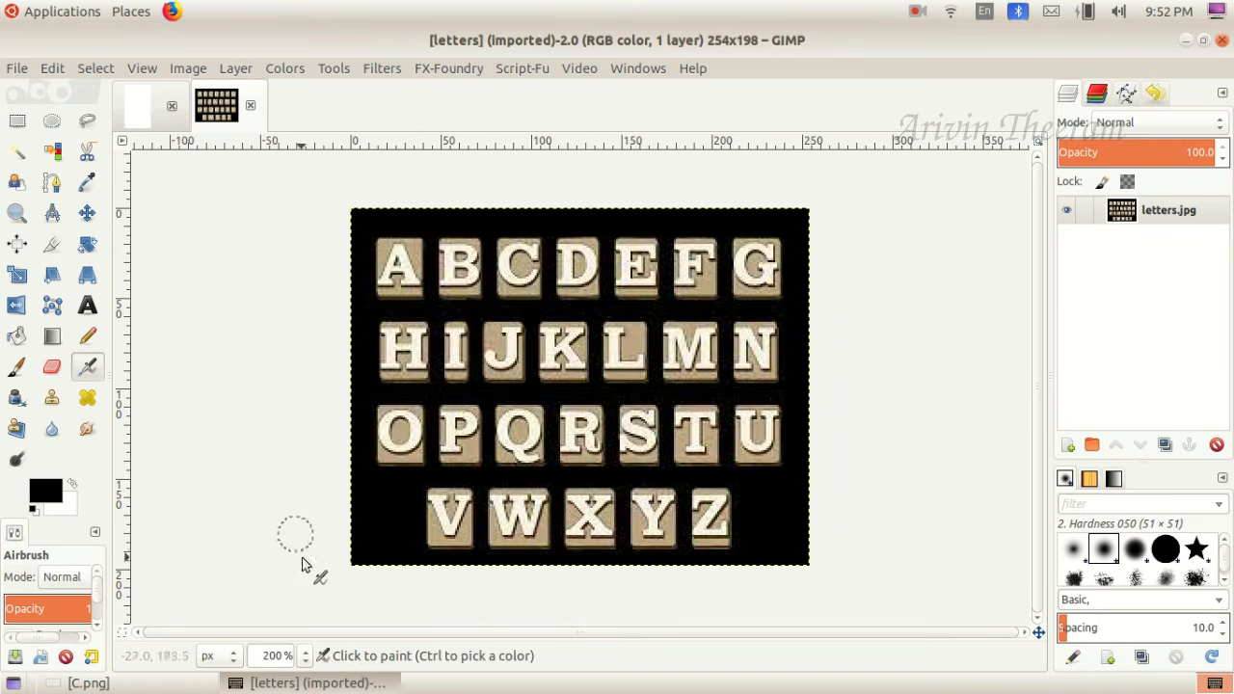
{"action": "left_click", "coordinate": [305, 655]}
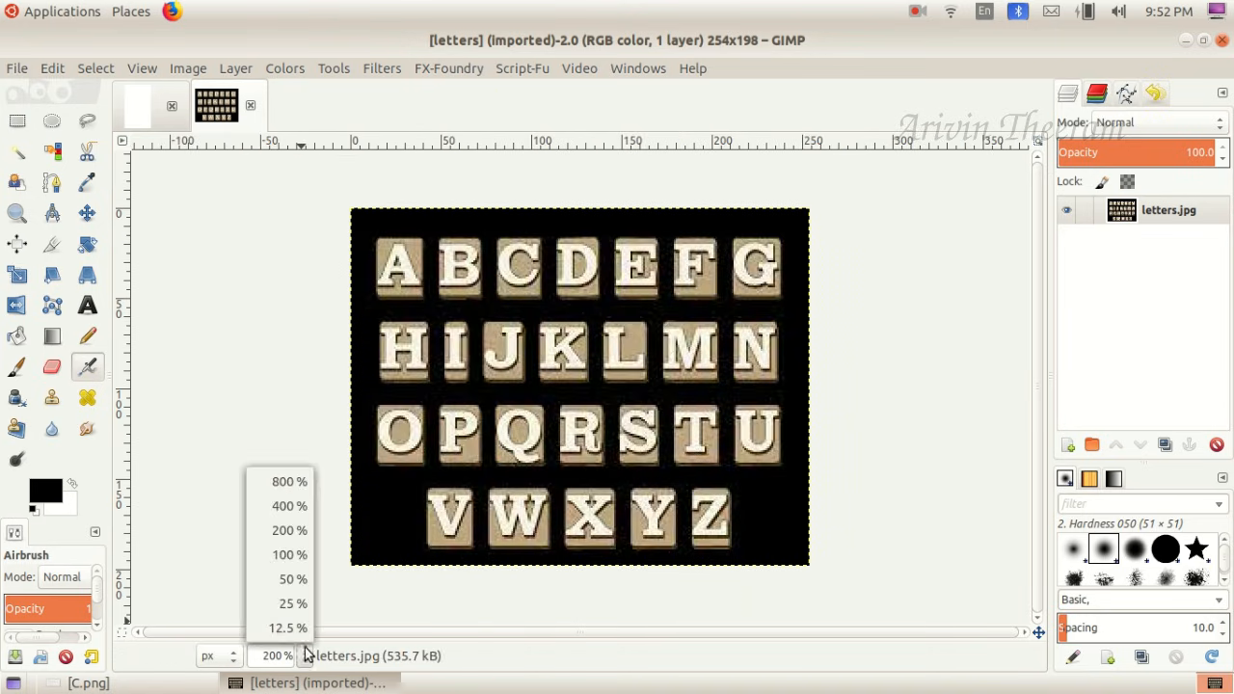
{"action": "left_click", "coordinate": [292, 509]}
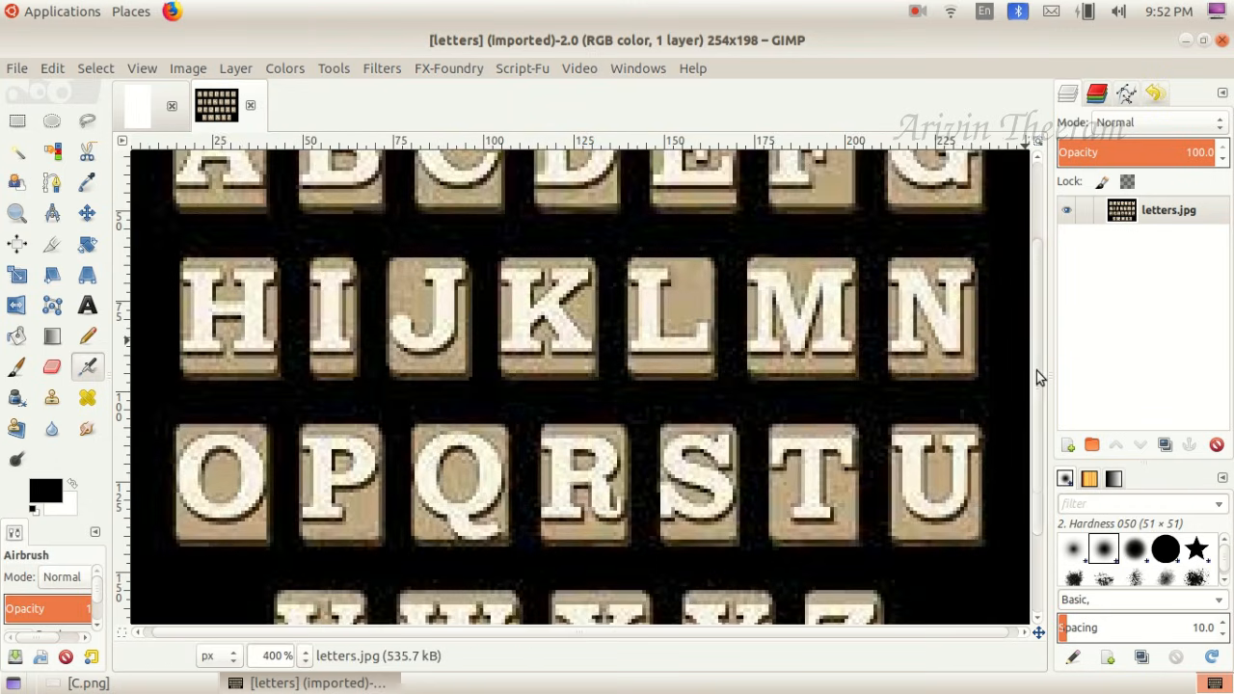
{"action": "left_click_drag", "start_coordinate": [1036, 370], "coordinate": [1033, 267]}
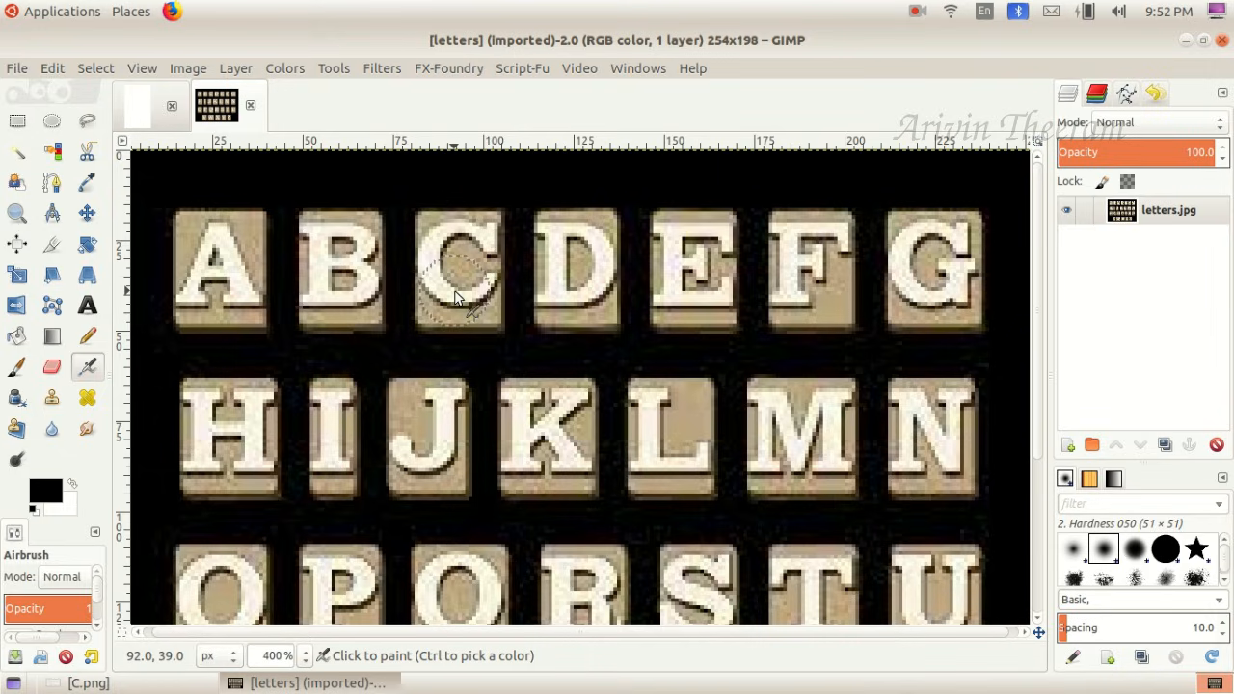
{"action": "left_click", "coordinate": [53, 247]}
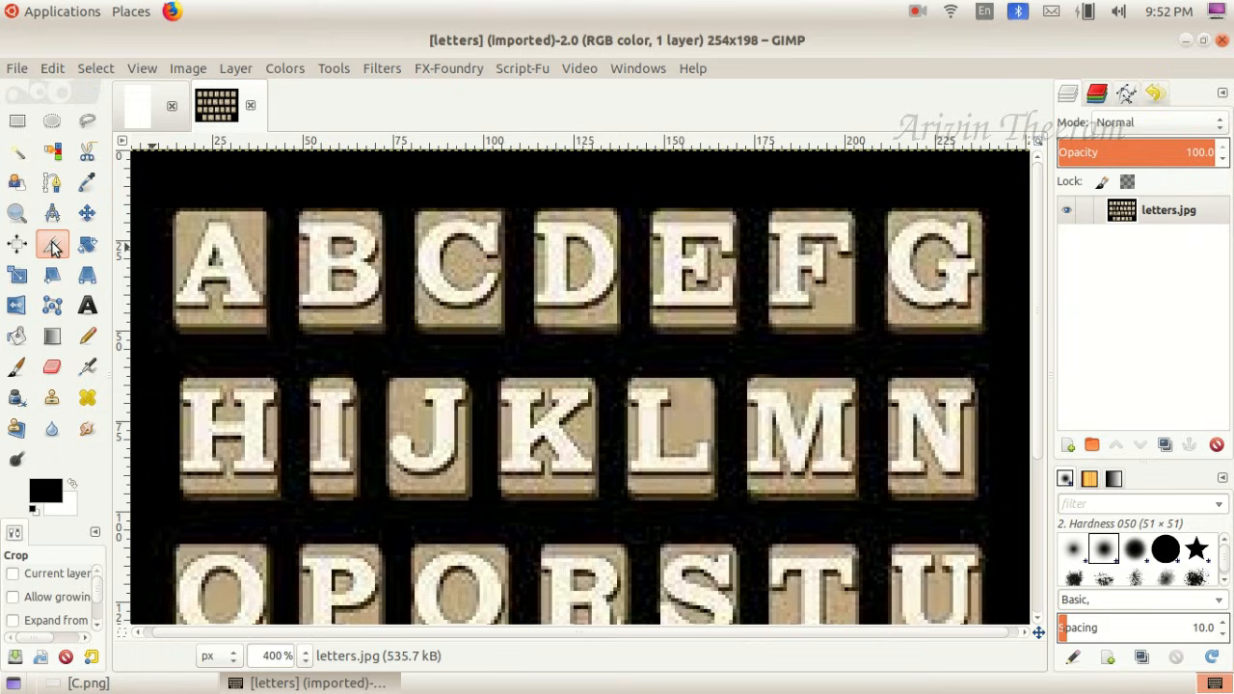
{"action": "left_click_drag", "start_coordinate": [414, 211], "coordinate": [504, 331]}
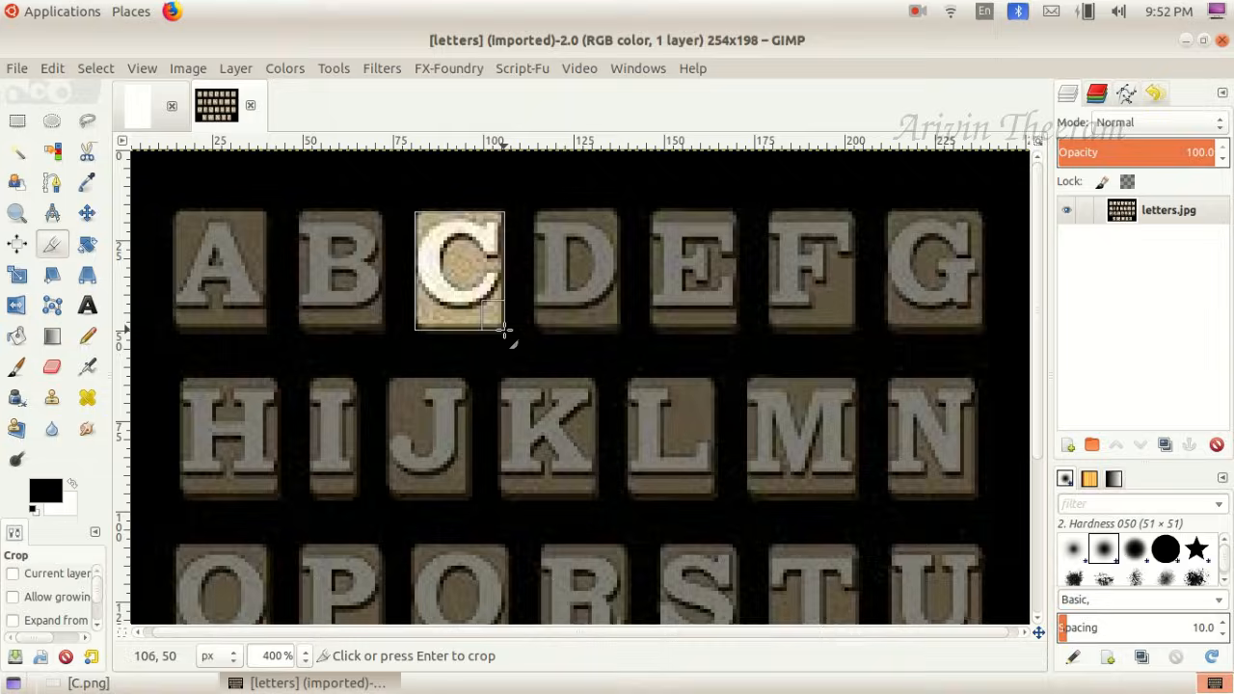
{"action": "key", "text": "Return"}
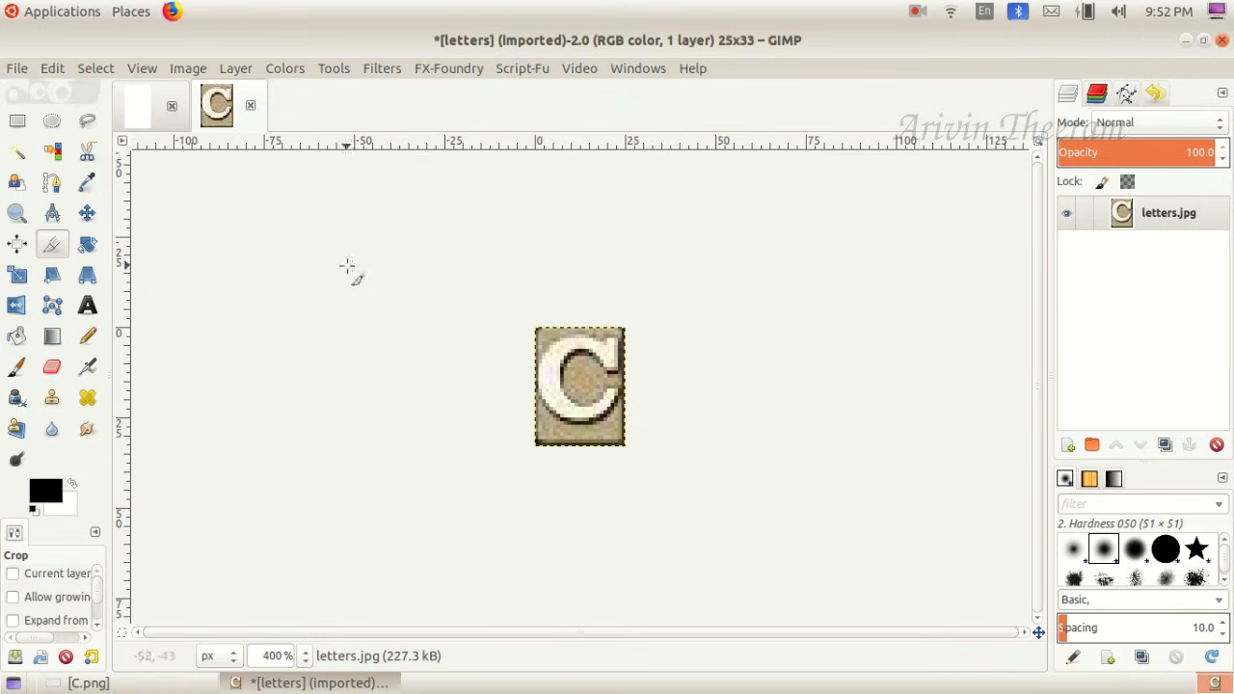
- Copy the cropped letter C and paste it into the blank 300 x 500 px image
{"action": "left_click", "coordinate": [50, 69]}
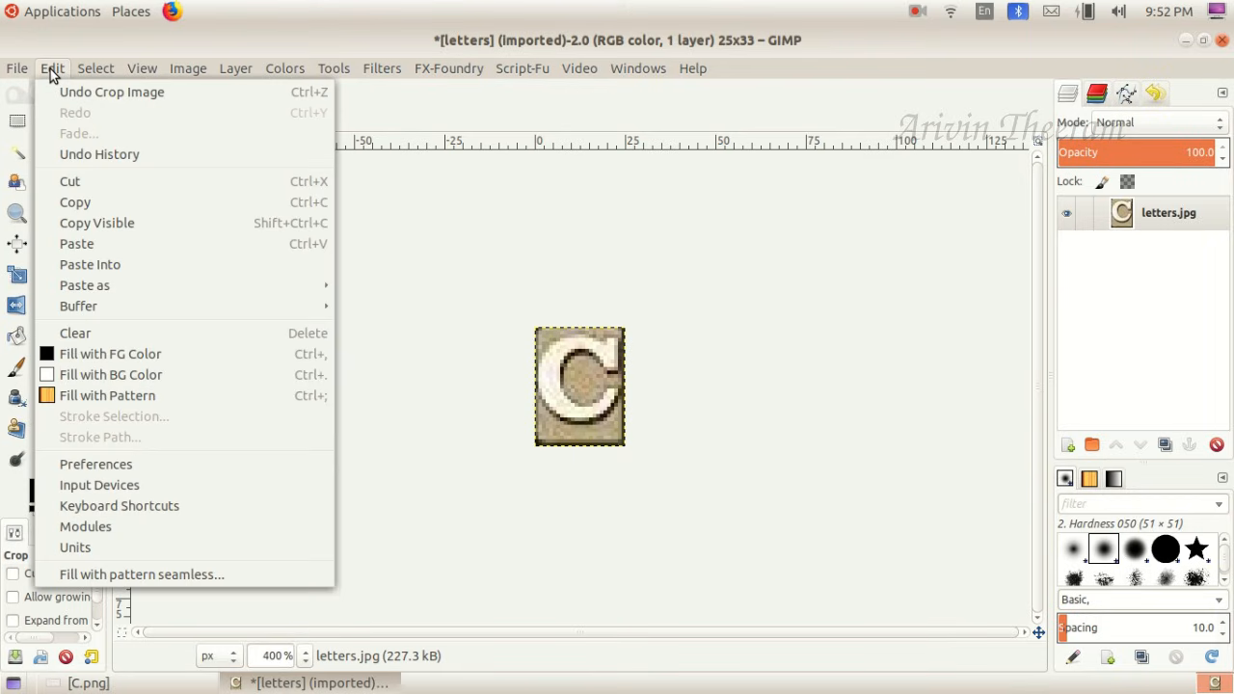
{"action": "left_click", "coordinate": [90, 209]}
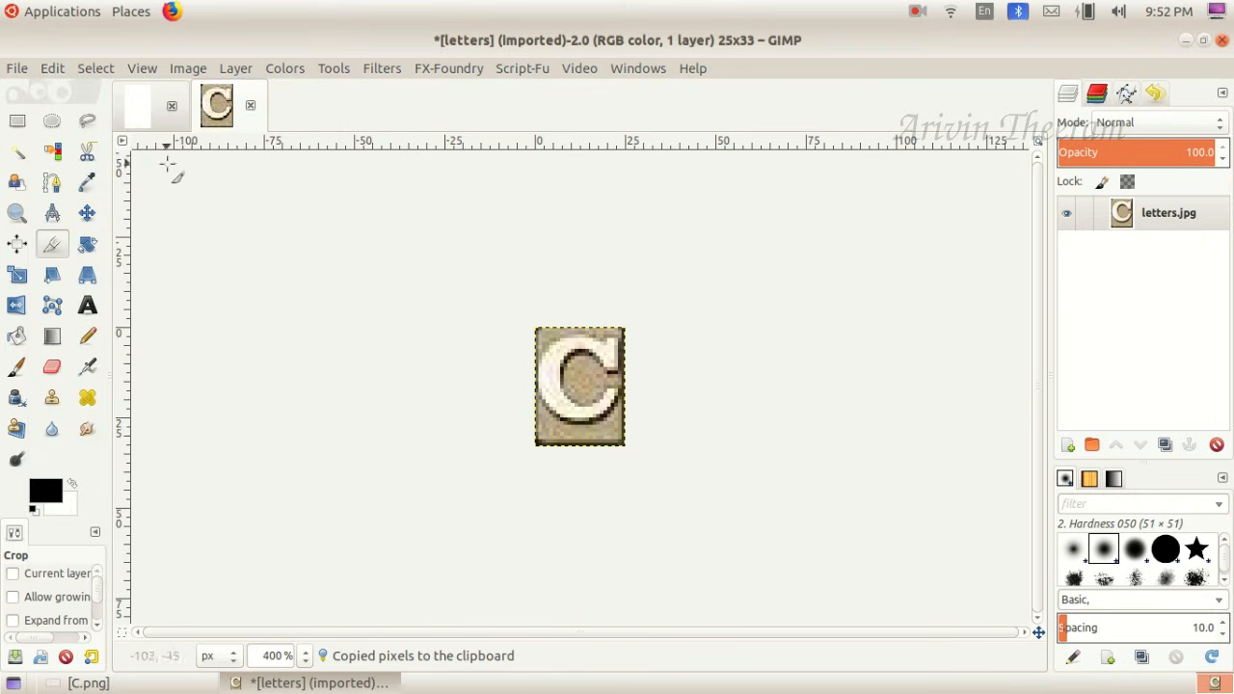
{"action": "left_click", "coordinate": [138, 99]}
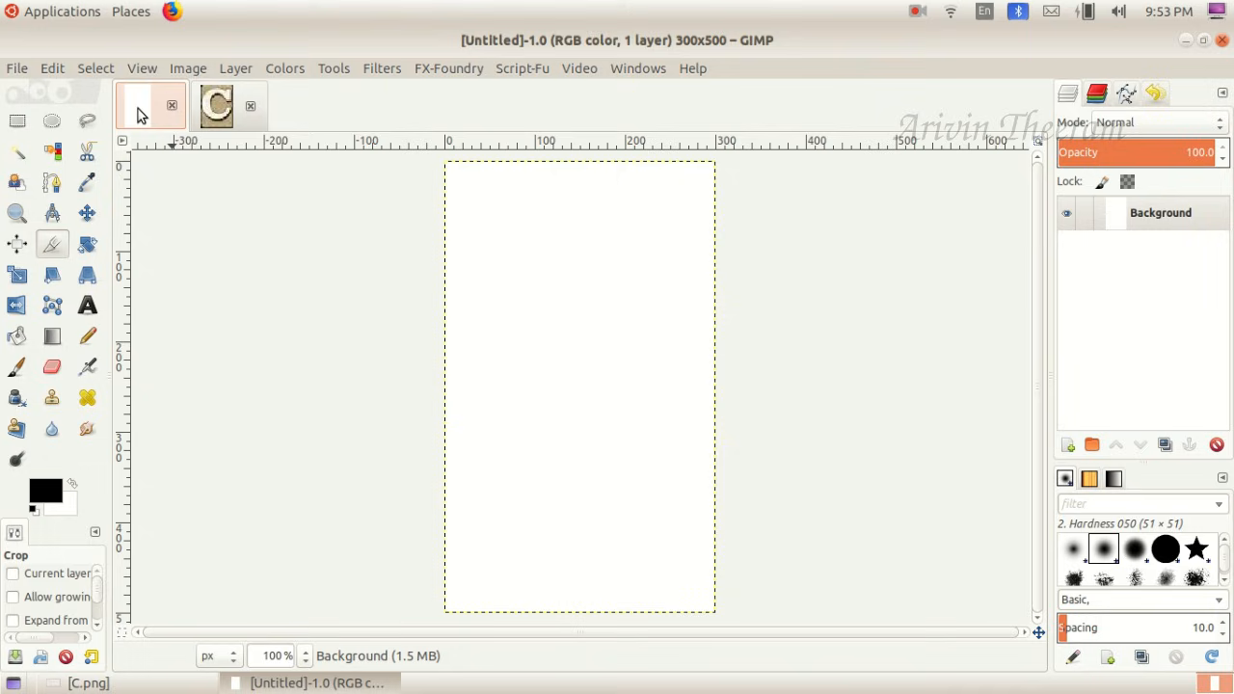
{"action": "left_click", "coordinate": [53, 69]}
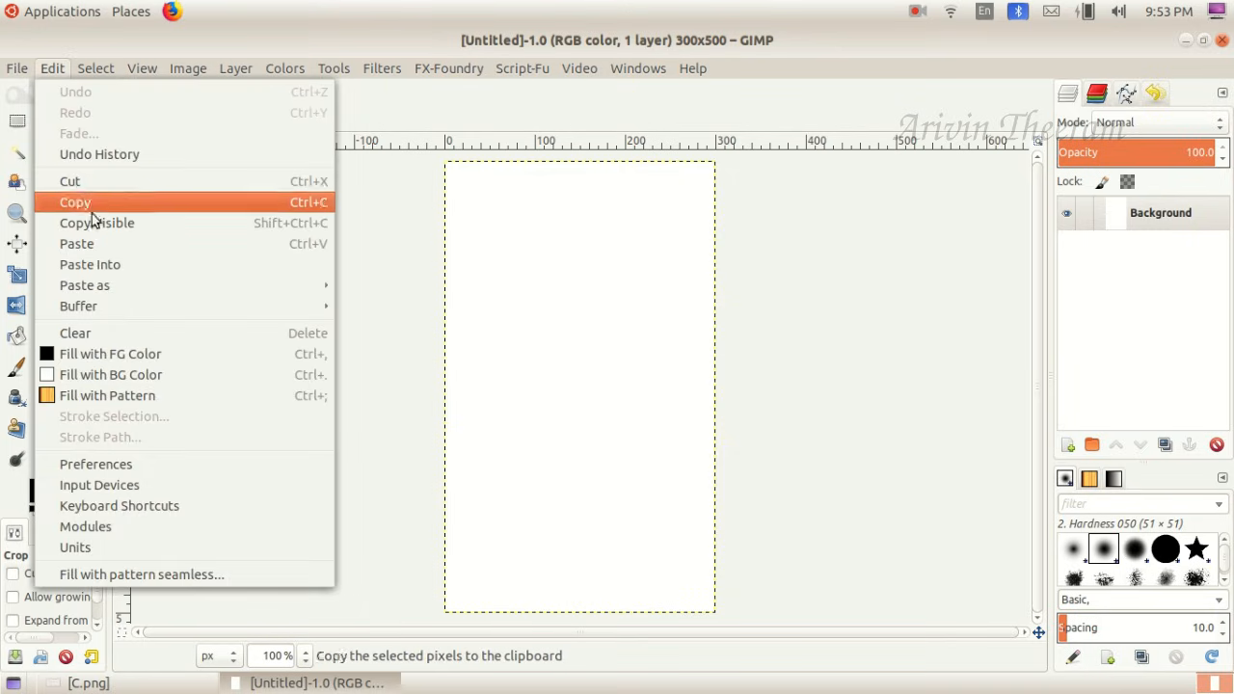
{"action": "left_click", "coordinate": [89, 245]}
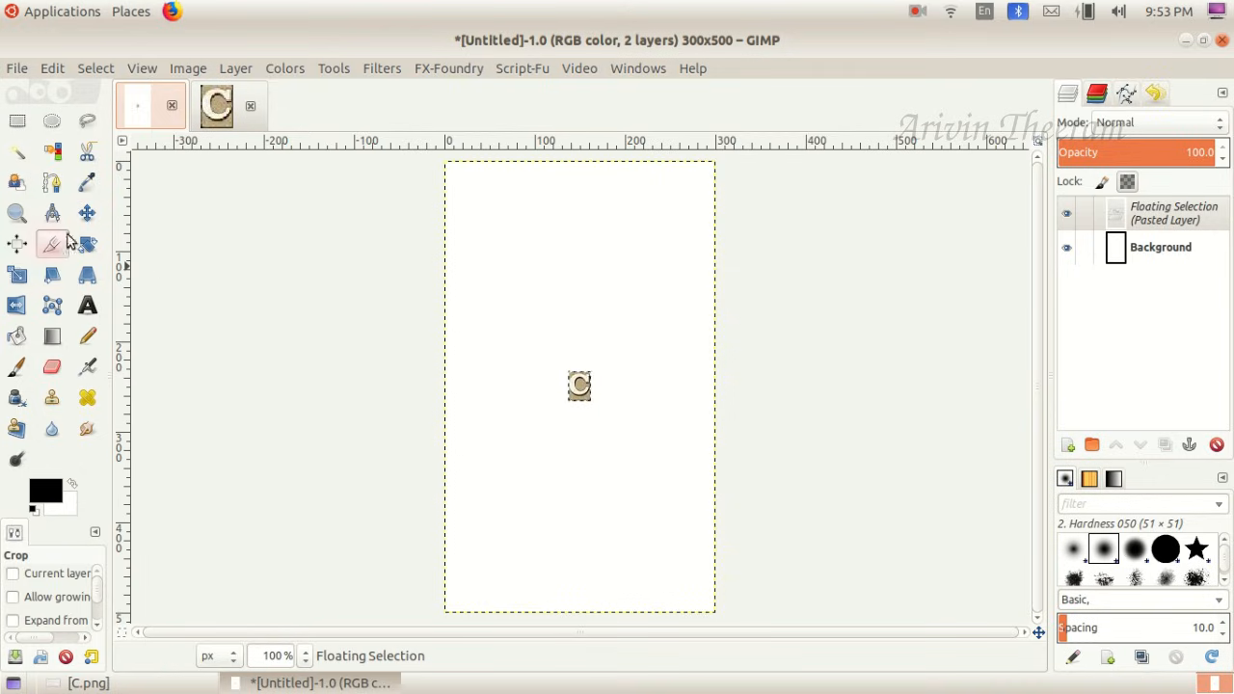
- Scale the pasted letter C up to about 126 x 138 px
{"action": "left_click", "coordinate": [17, 277]}
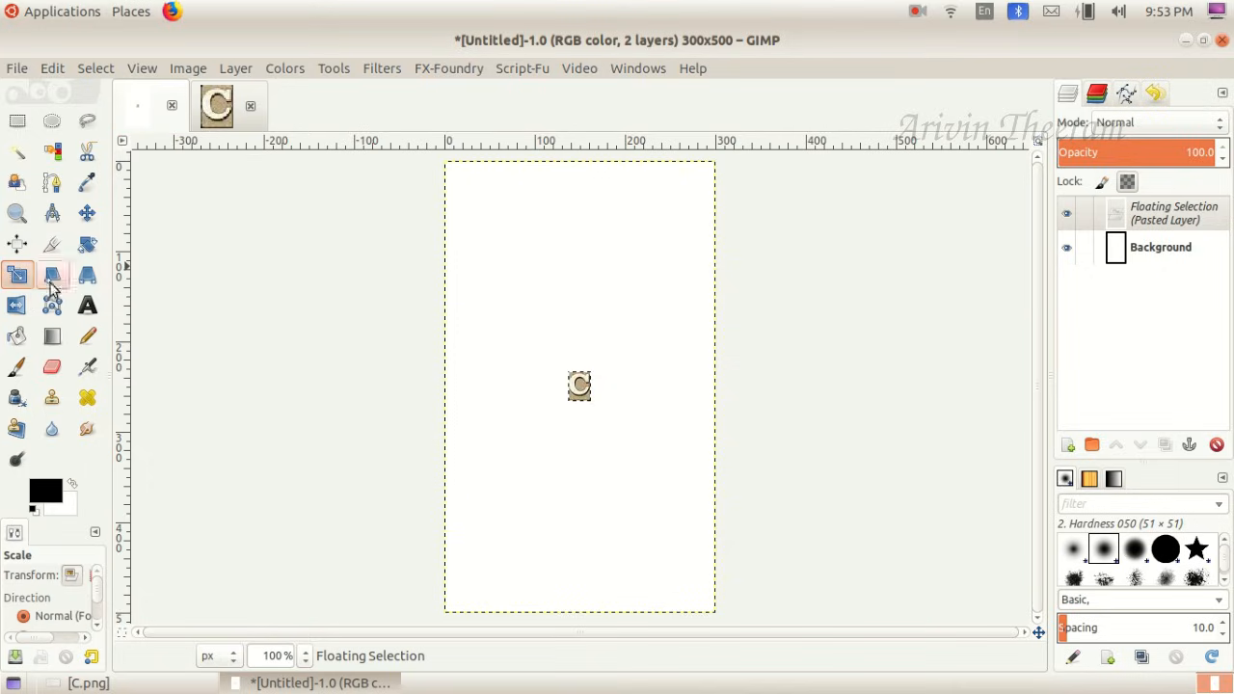
{"action": "left_click", "coordinate": [579, 385]}
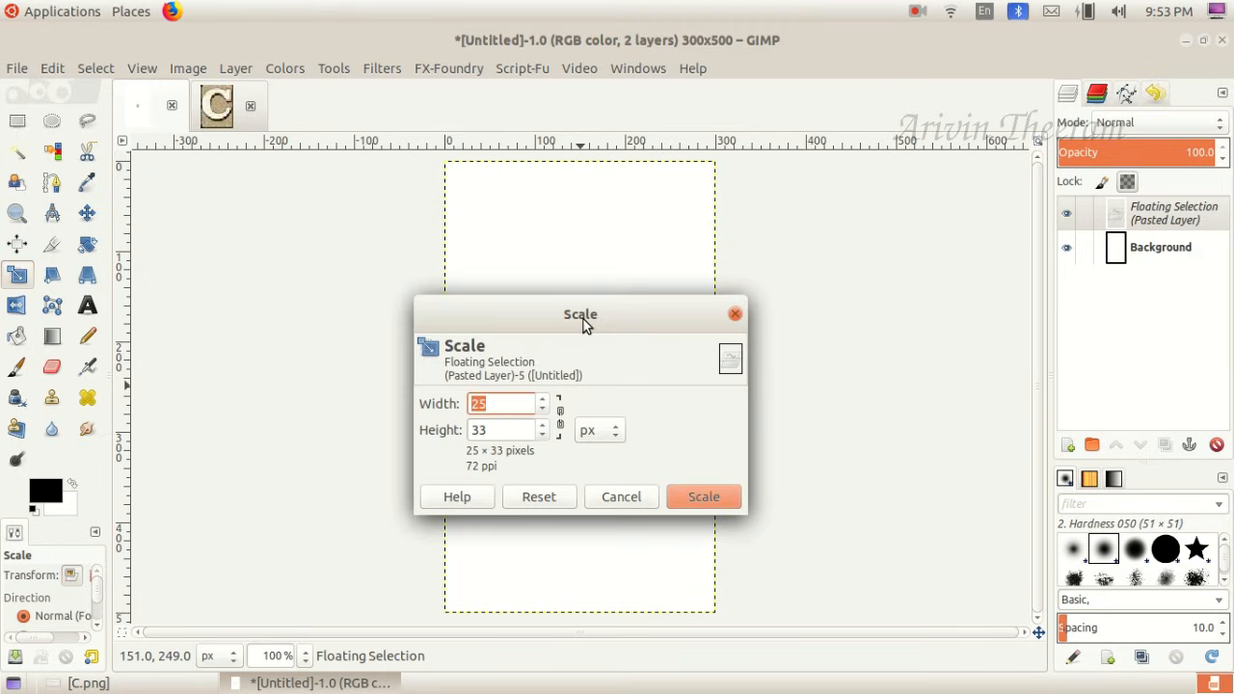
{"action": "left_click_drag", "start_coordinate": [571, 321], "coordinate": [211, 205]}
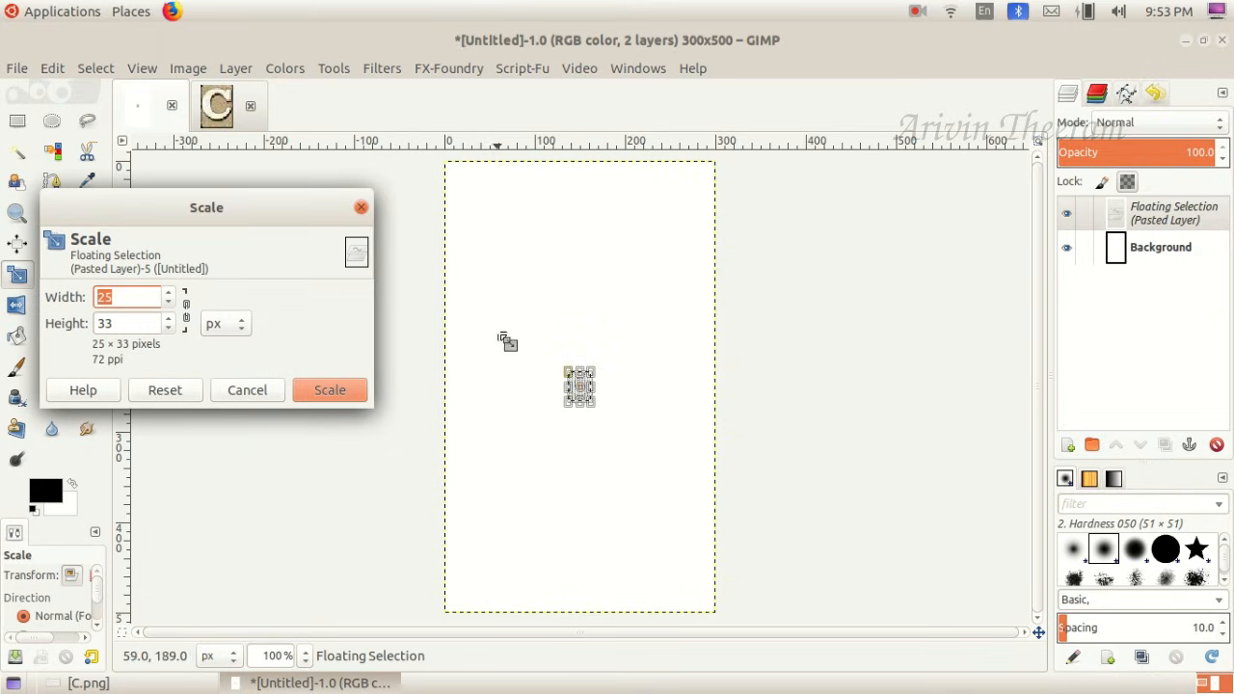
{"action": "left_click_drag", "start_coordinate": [602, 381], "coordinate": [695, 284]}
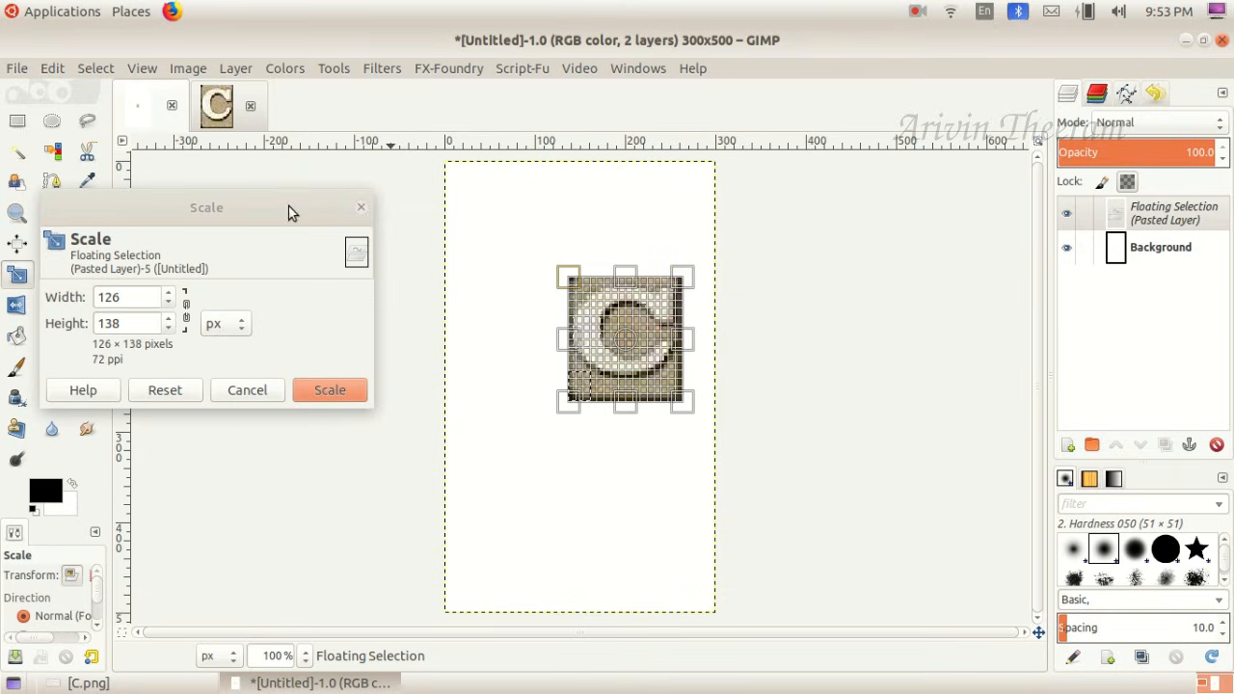
{"action": "left_click", "coordinate": [334, 390]}
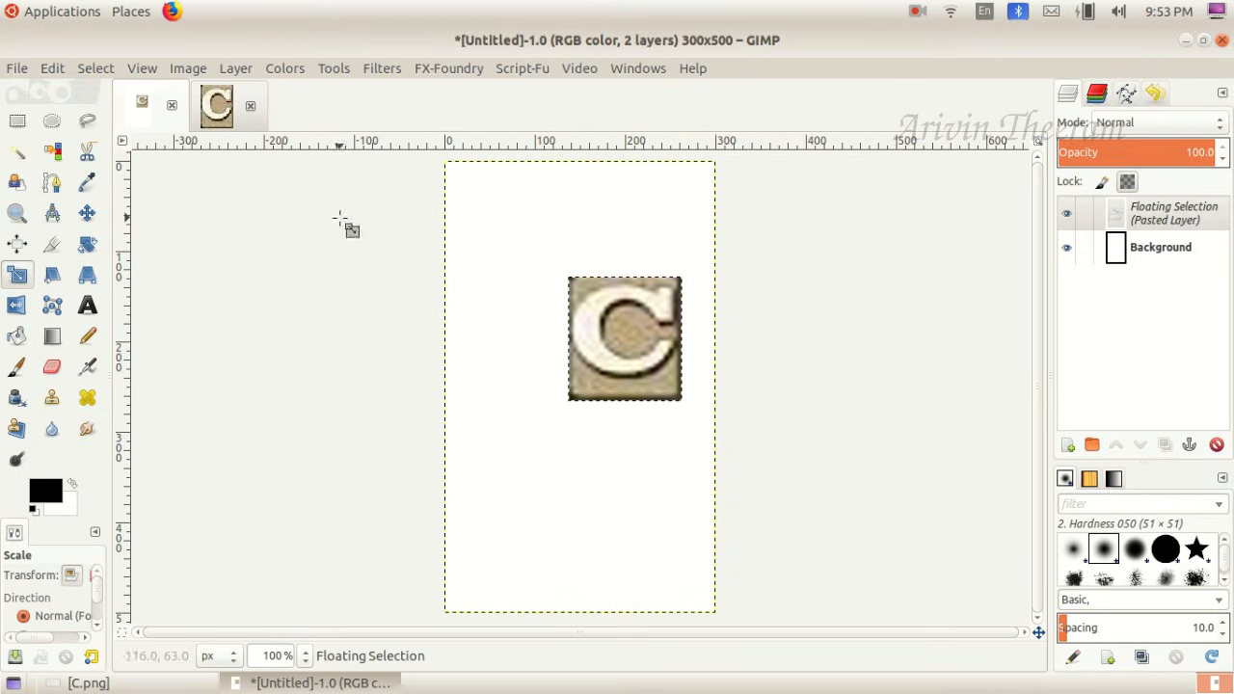
- Move the letter C to the upper middle of the canvas and turn the floating selection into a new layer
{"action": "left_click", "coordinate": [88, 216]}
{"action": "left_click_drag", "start_coordinate": [609, 345], "coordinate": [557, 261]}
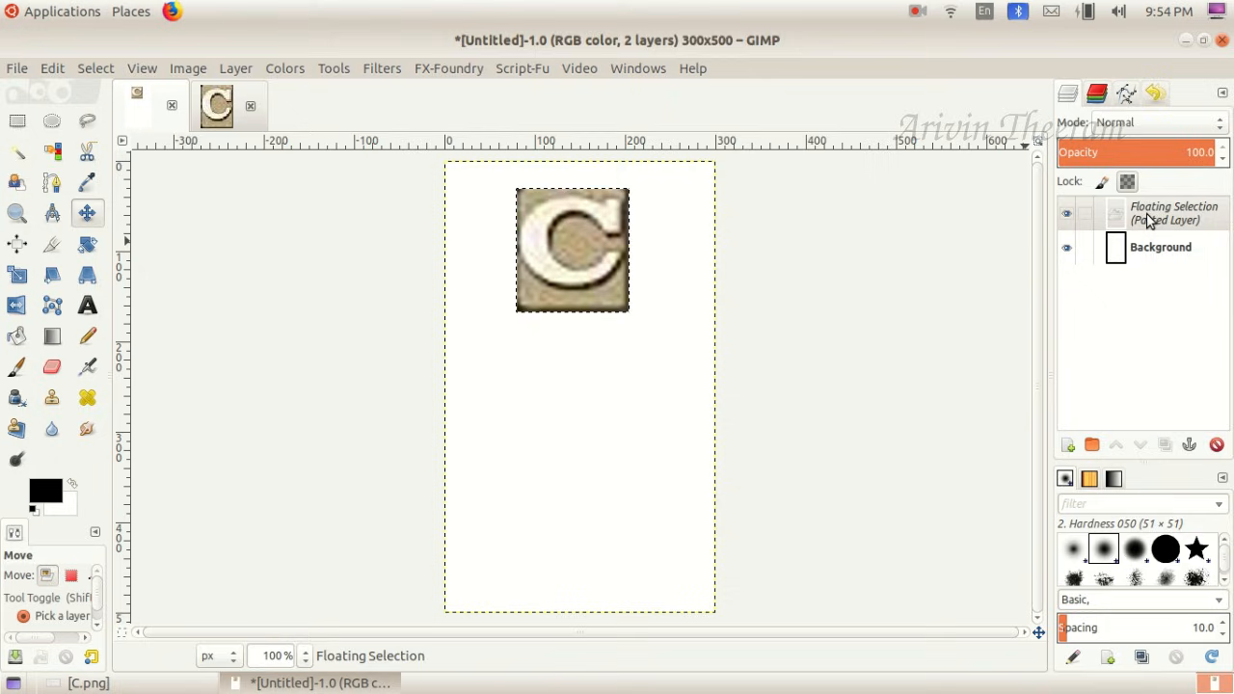
{"action": "left_click", "coordinate": [236, 68]}
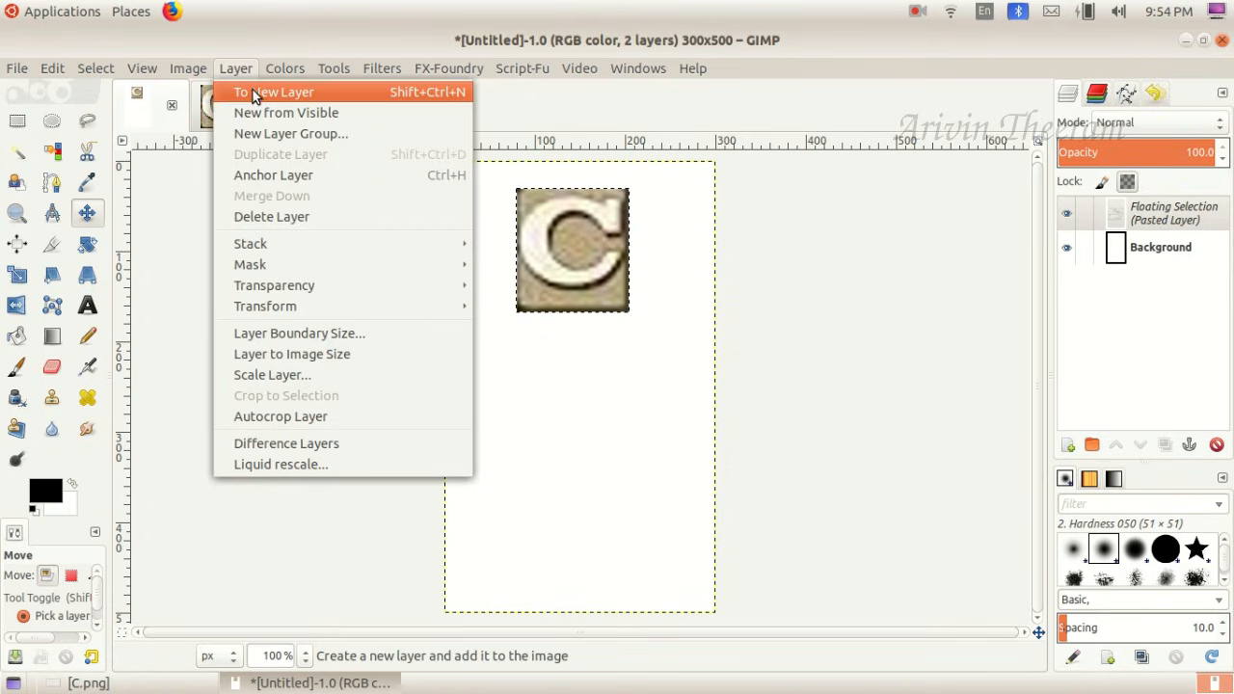
{"action": "left_click", "coordinate": [301, 92]}
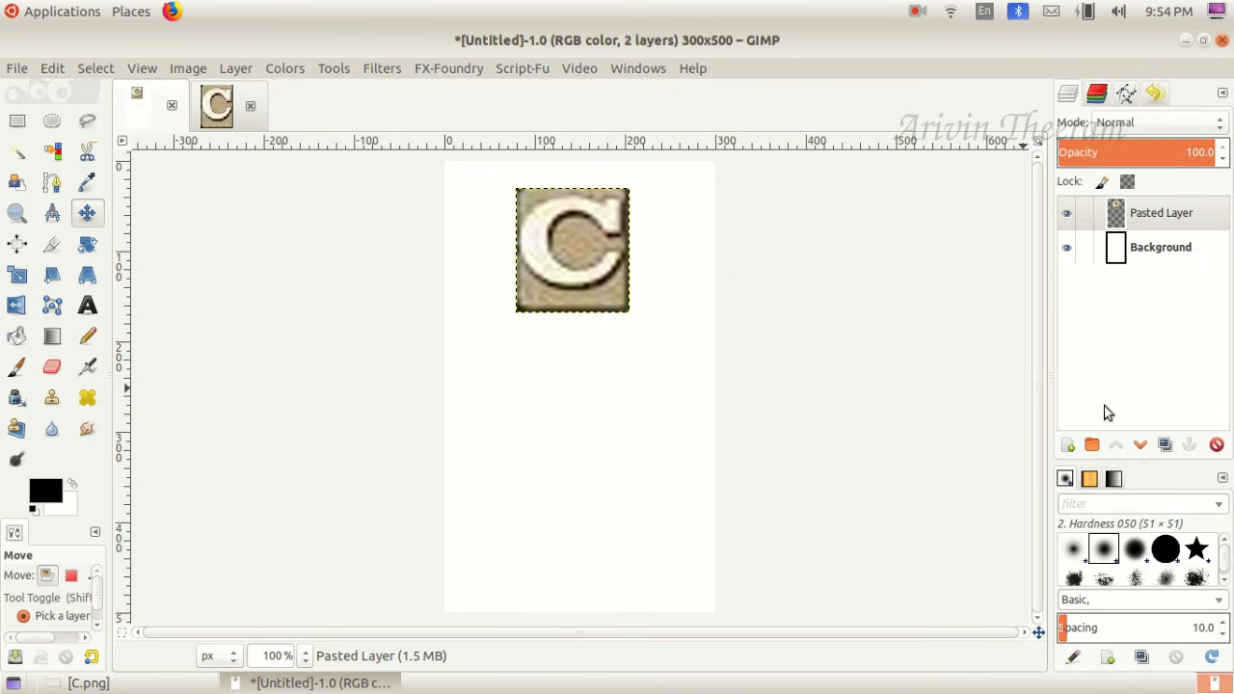
- Add a new transparent layer of 300 x 500 px above the pasted letter C
{"action": "left_click", "coordinate": [1068, 445]}
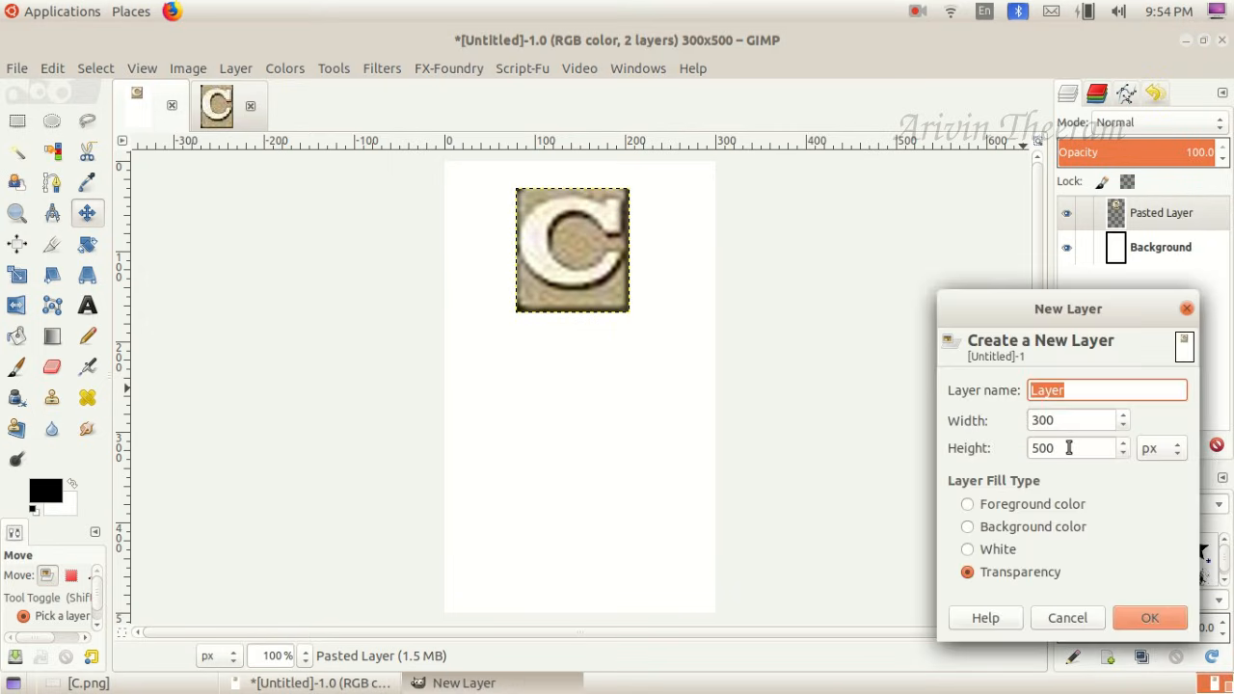
{"action": "left_click", "coordinate": [1188, 309]}
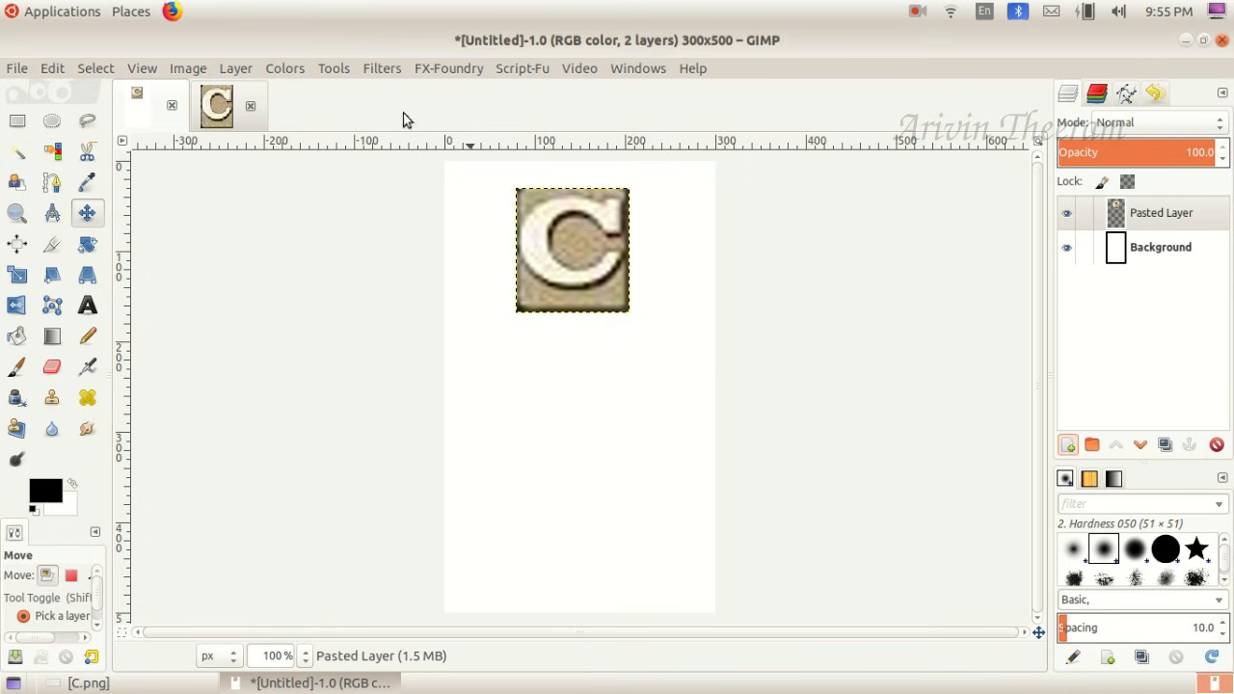
{"action": "left_click", "coordinate": [237, 71]}
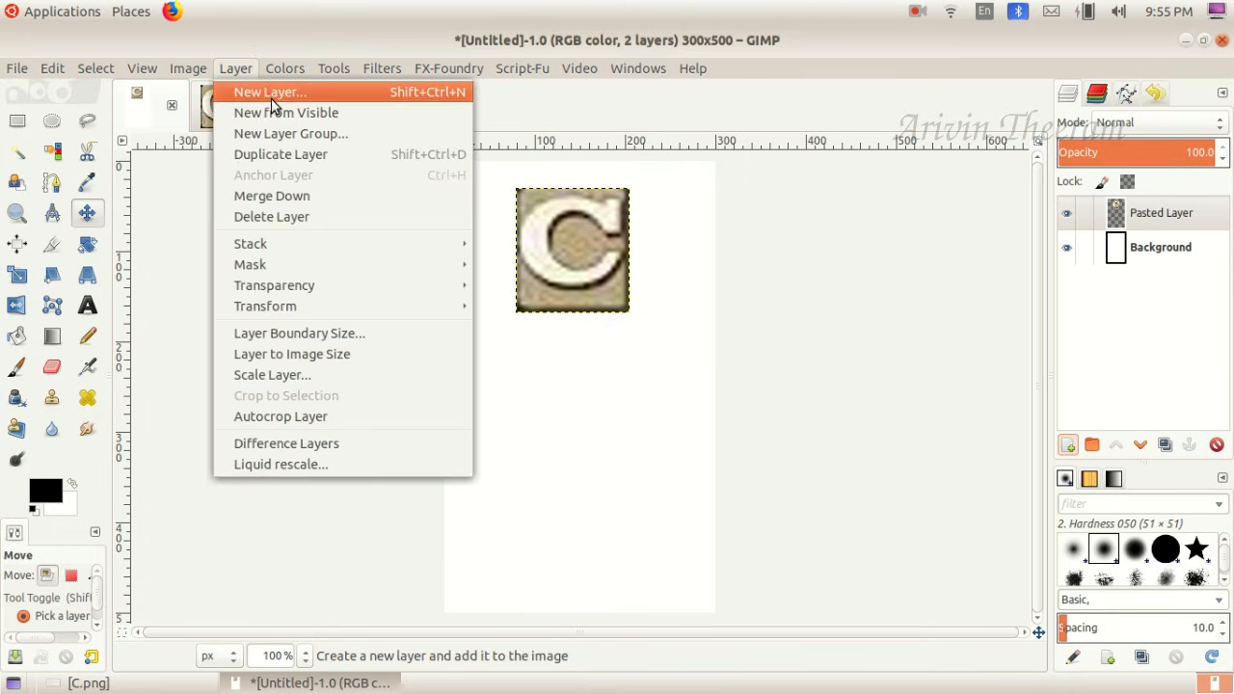
{"action": "left_click", "coordinate": [271, 92]}
{"action": "left_click", "coordinate": [685, 534]}
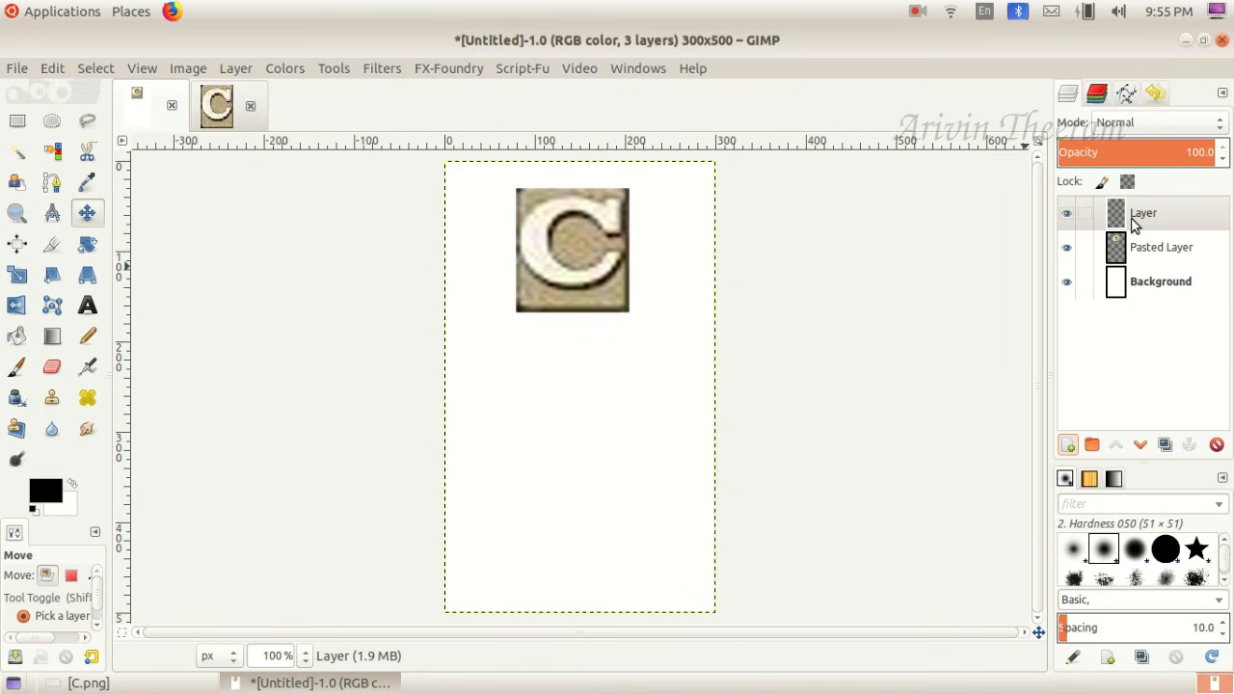
- Check the task instructions in C.png and close the cropped letters image, discarding its changes
{"action": "left_click", "coordinate": [125, 683]}
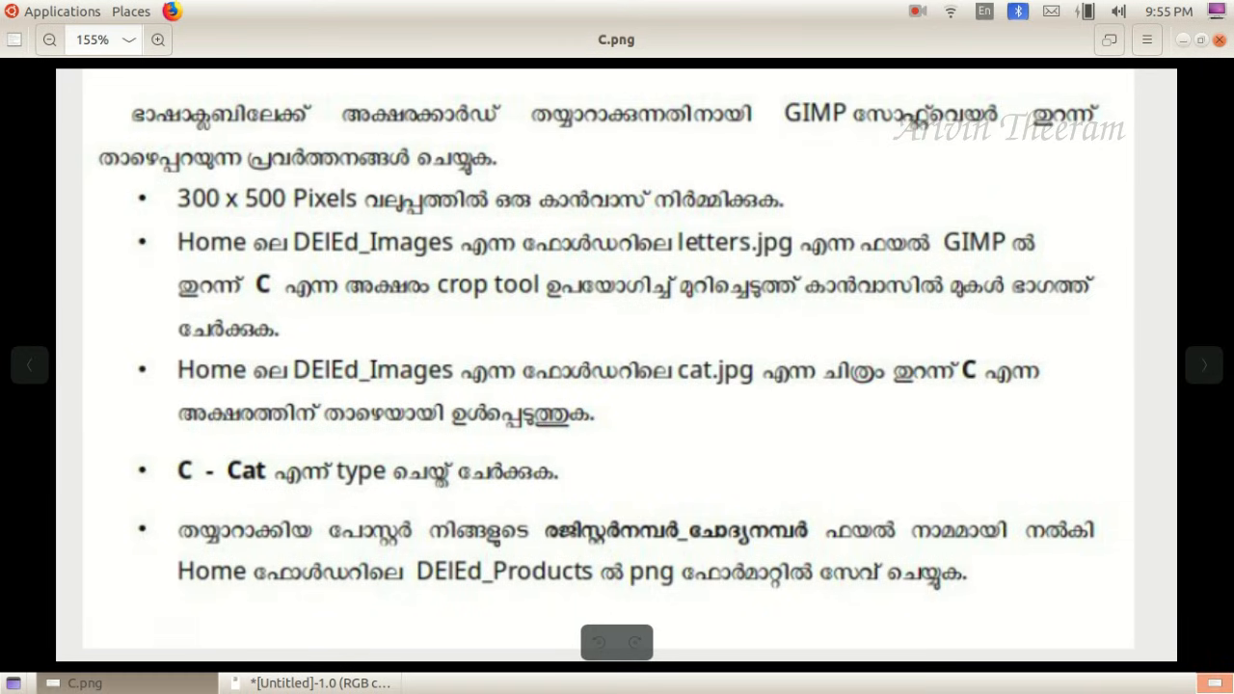
{"action": "left_click", "coordinate": [89, 683]}
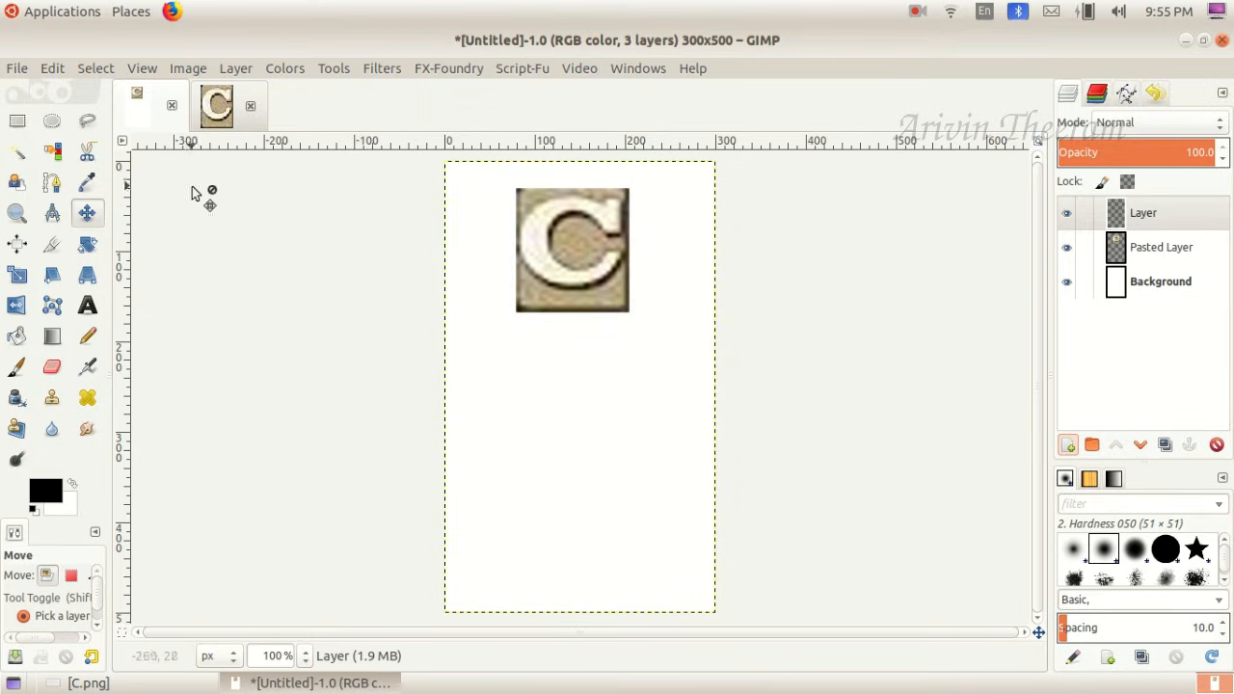
{"action": "left_click", "coordinate": [227, 110]}
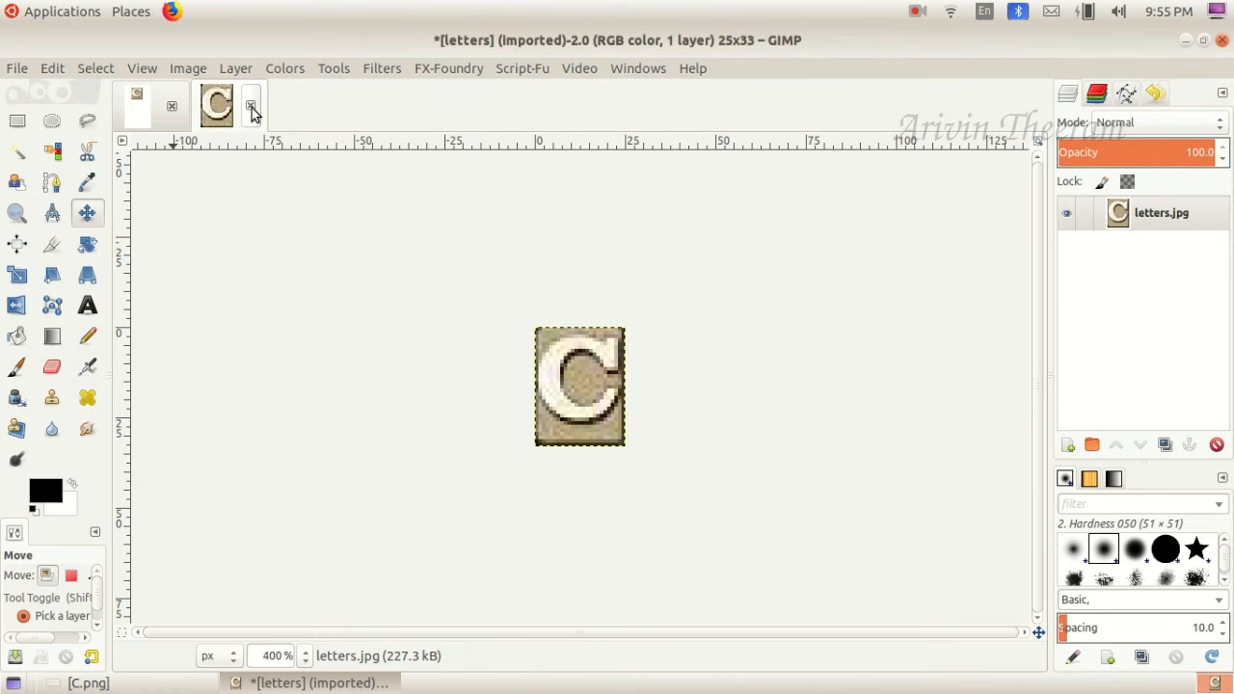
{"action": "left_click", "coordinate": [252, 106]}
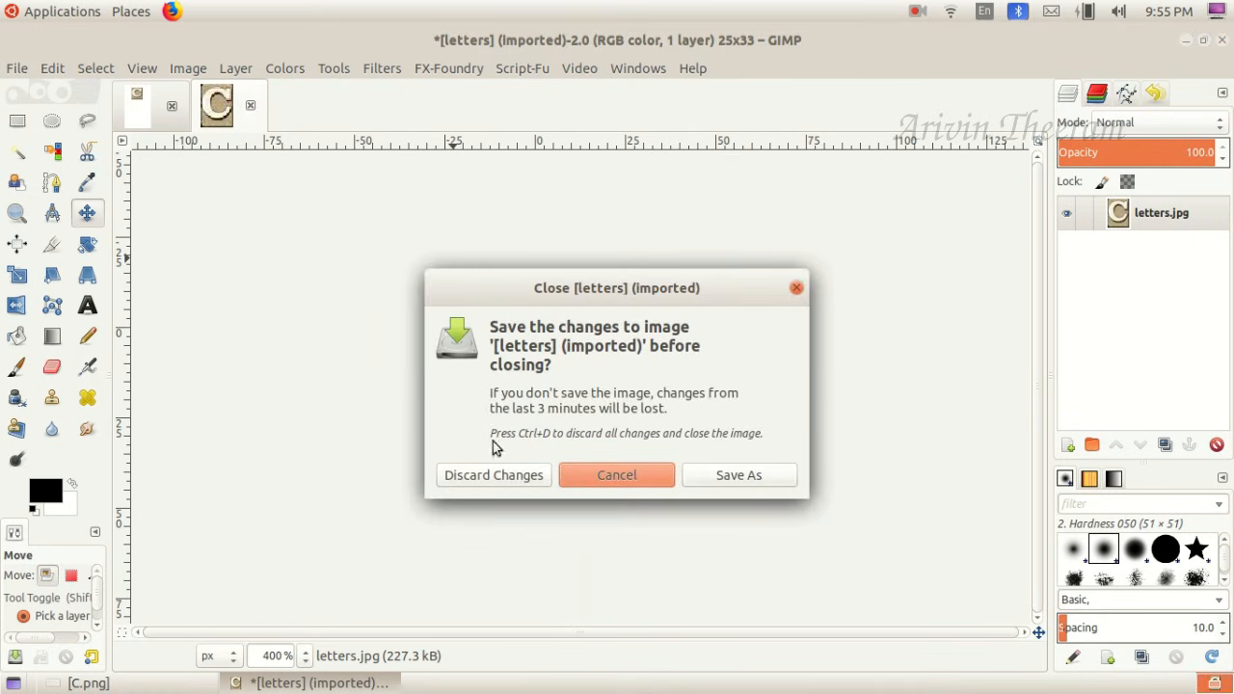
{"action": "left_click", "coordinate": [495, 476]}
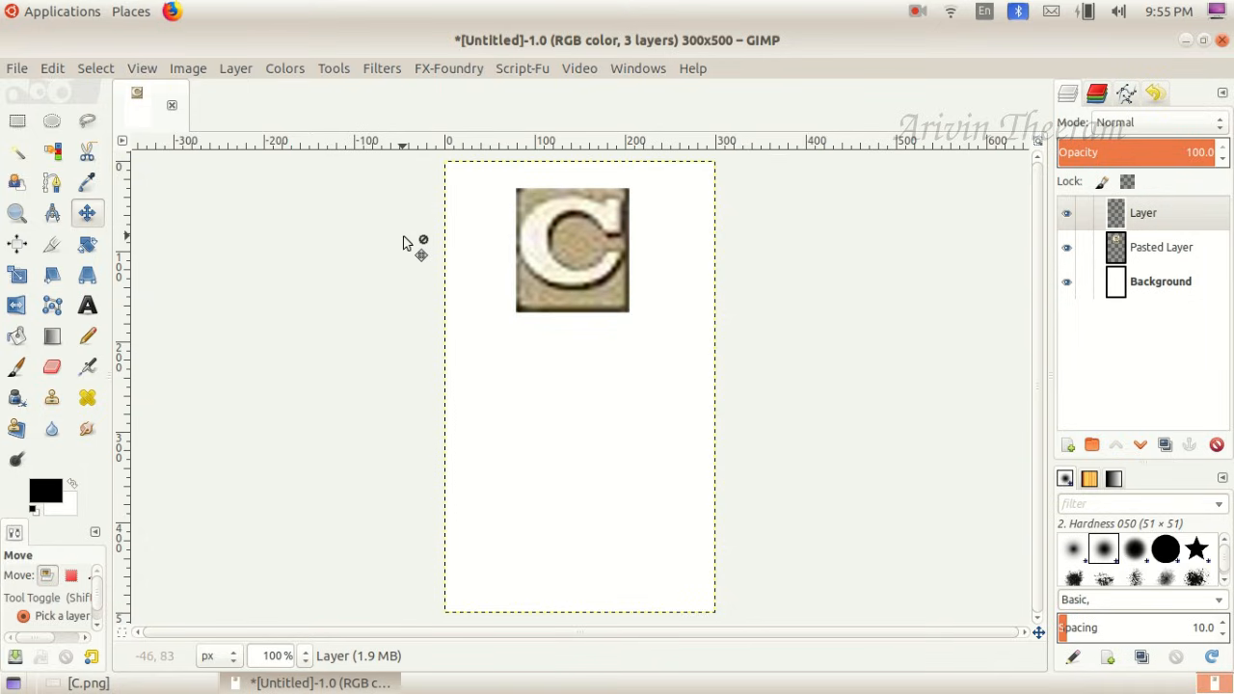
- Open cat.jpg from the DElEd_Images folder in the home directory as a separate image
{"action": "left_click", "coordinate": [17, 68]}
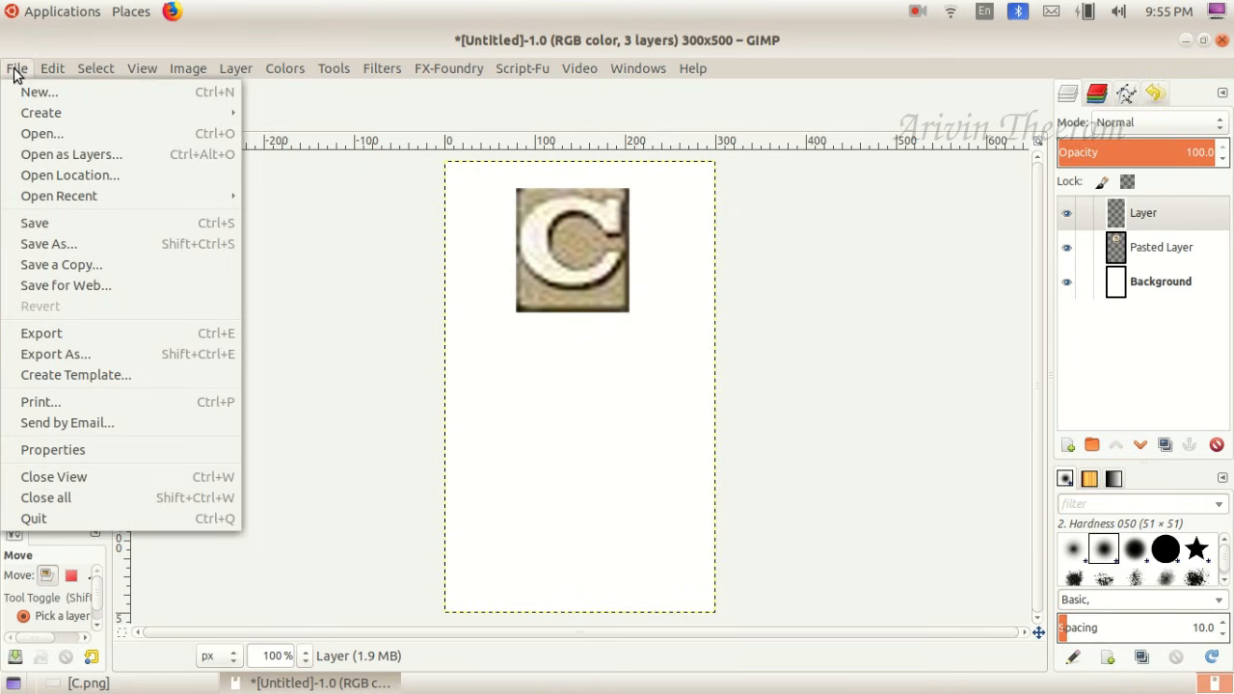
{"action": "left_click", "coordinate": [41, 134]}
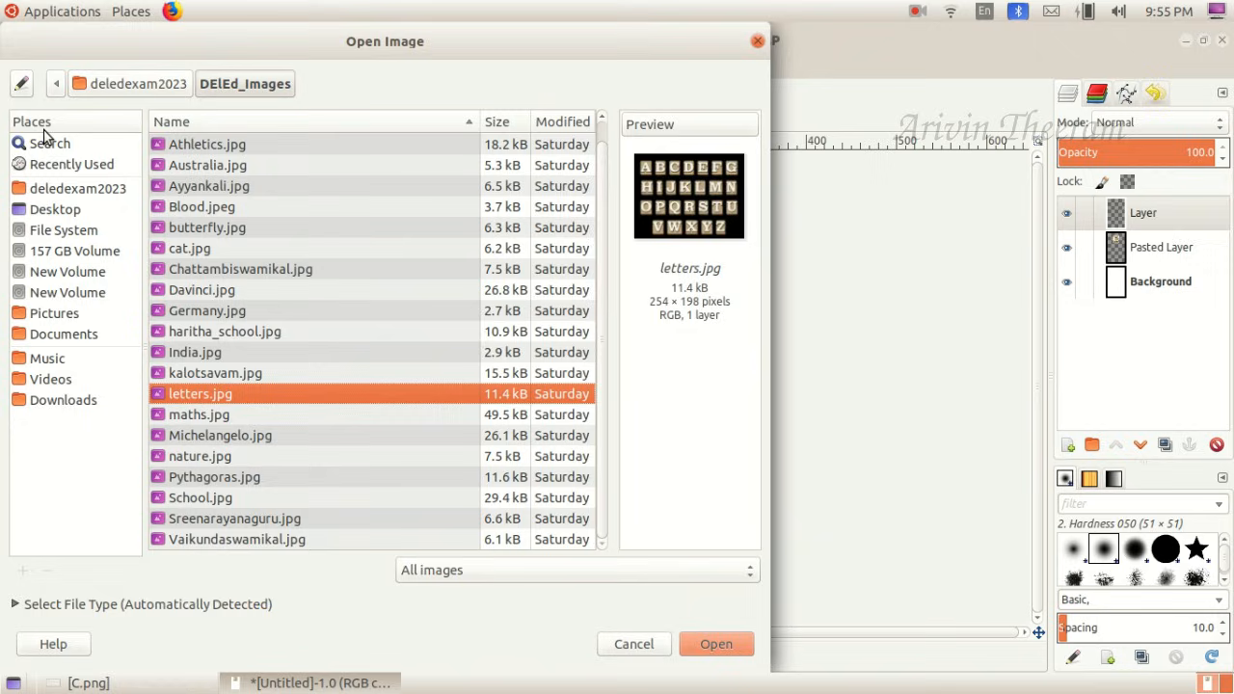
{"action": "left_click", "coordinate": [62, 192]}
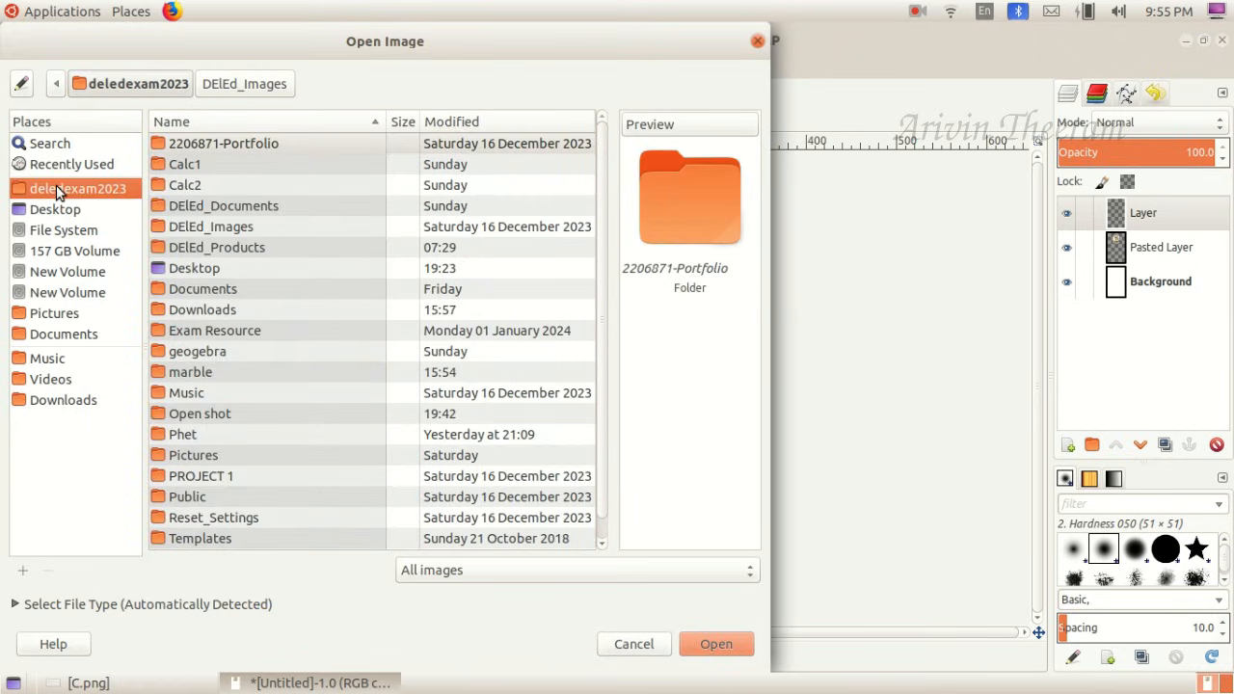
{"action": "double_click", "coordinate": [212, 227]}
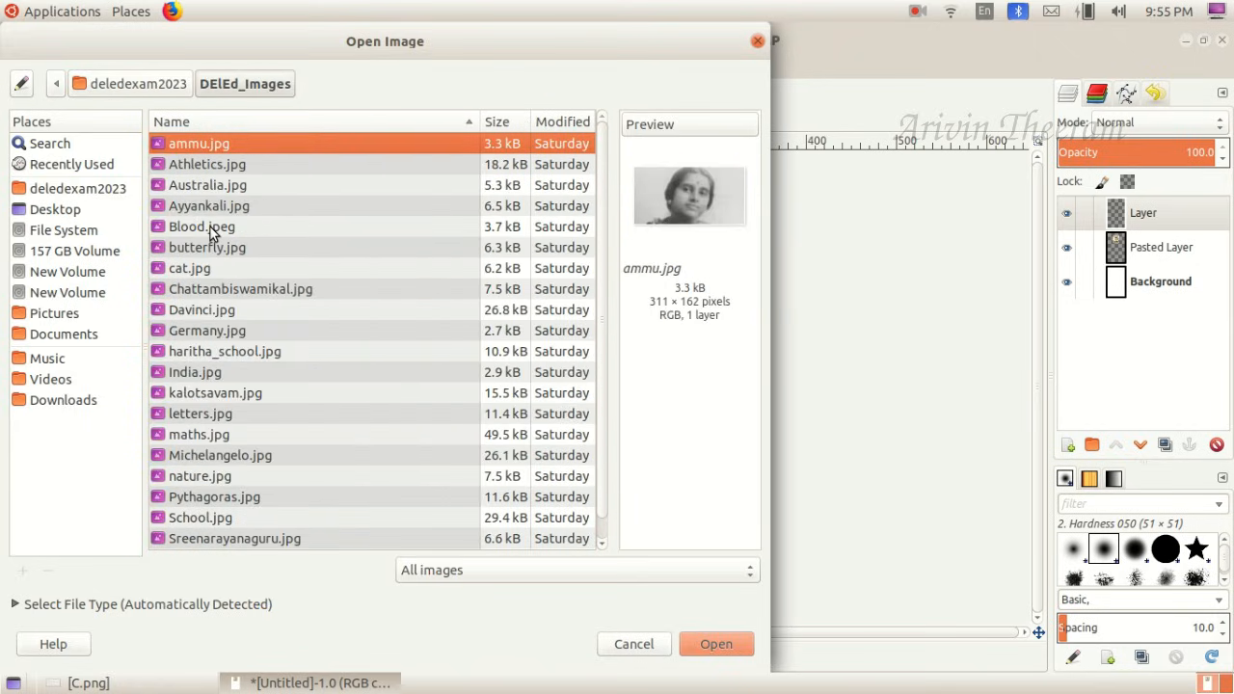
{"action": "left_click", "coordinate": [96, 683]}
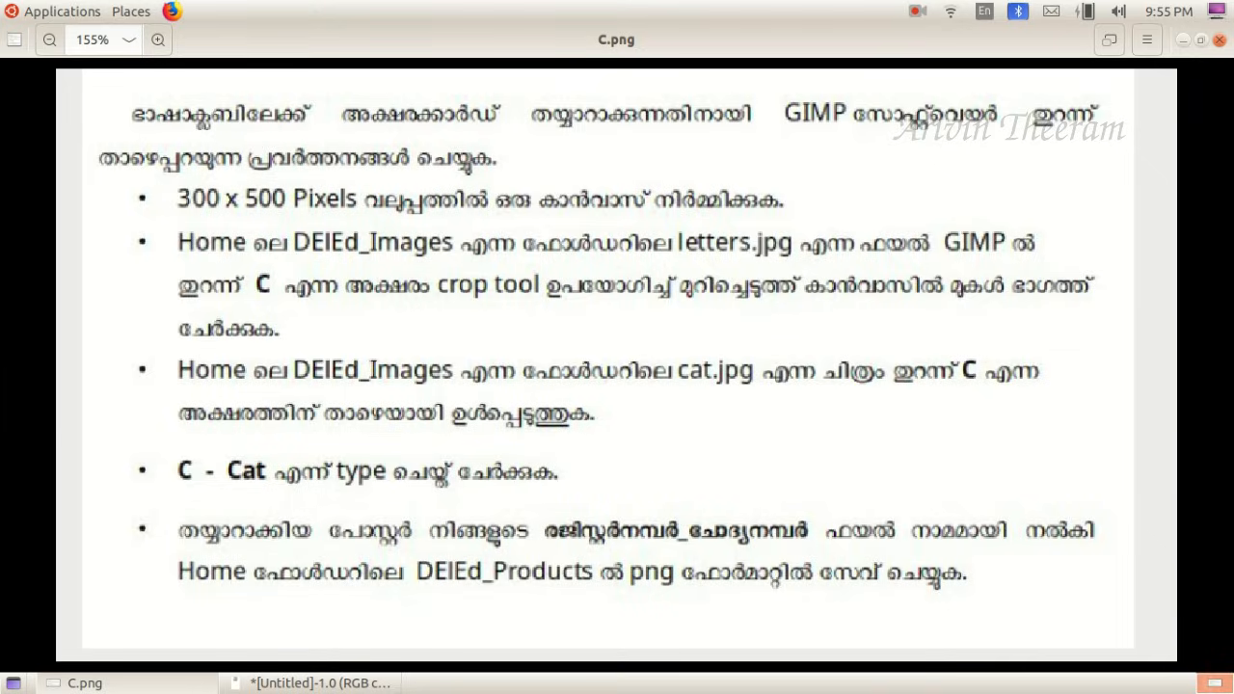
{"action": "left_click", "coordinate": [96, 683]}
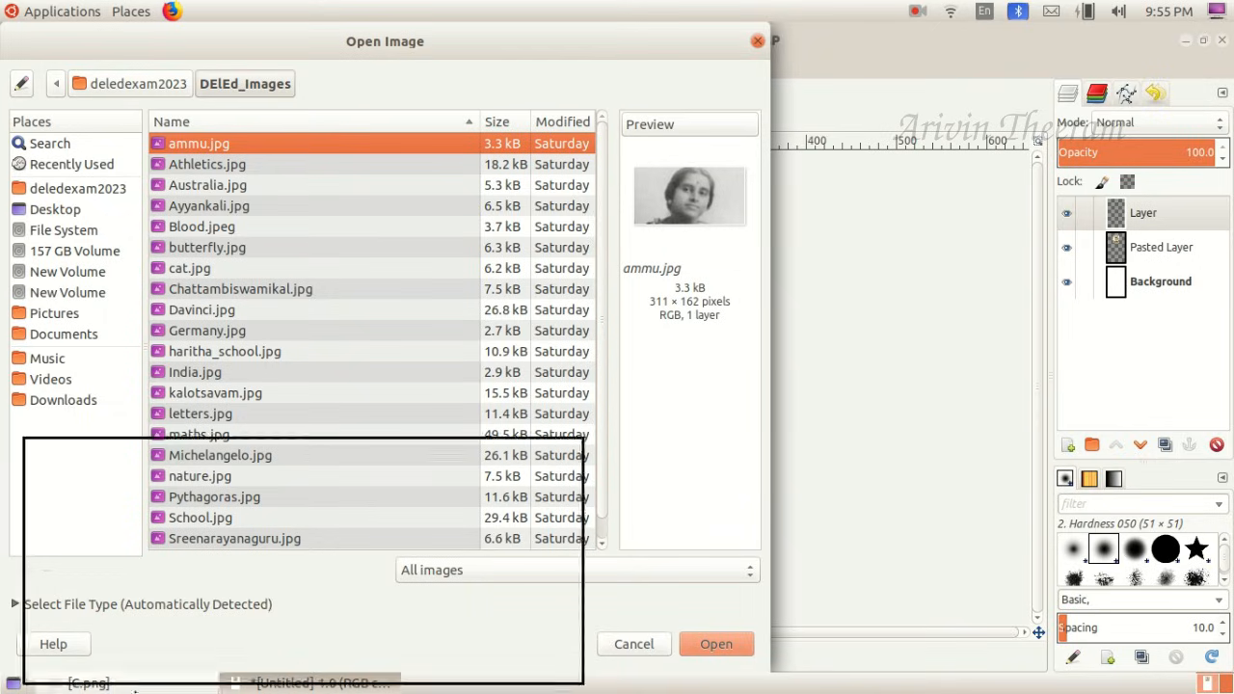
{"action": "left_click", "coordinate": [186, 270]}
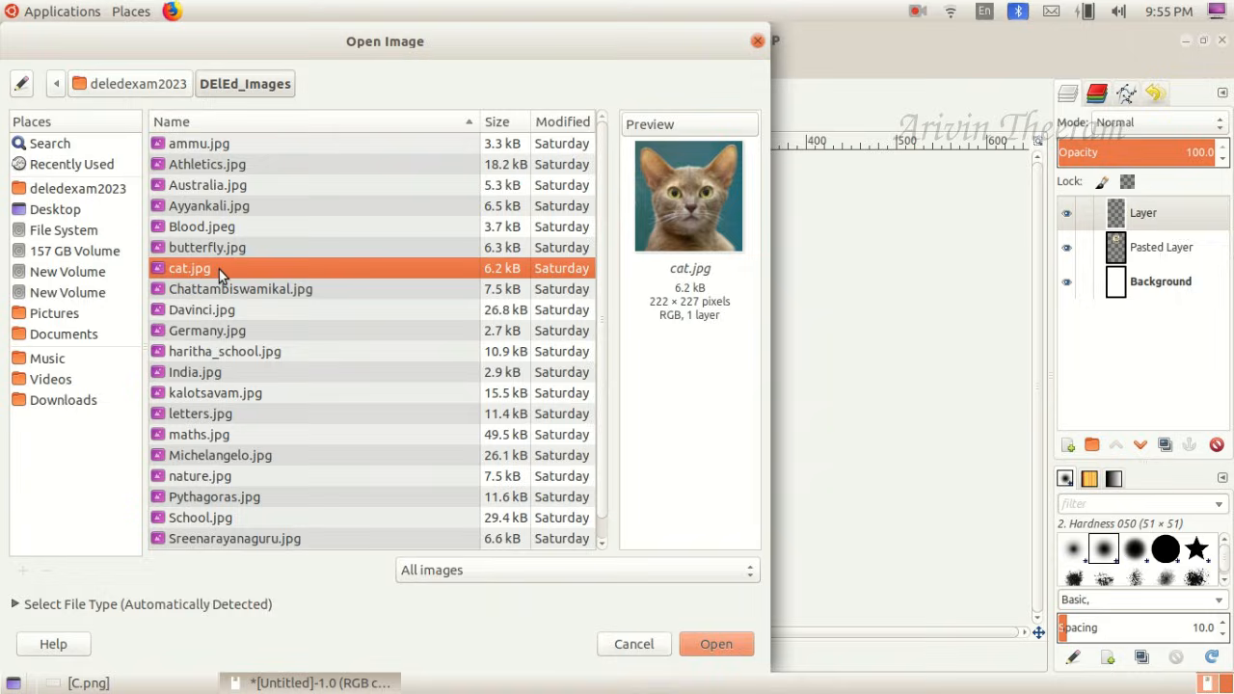
{"action": "left_click", "coordinate": [722, 644]}
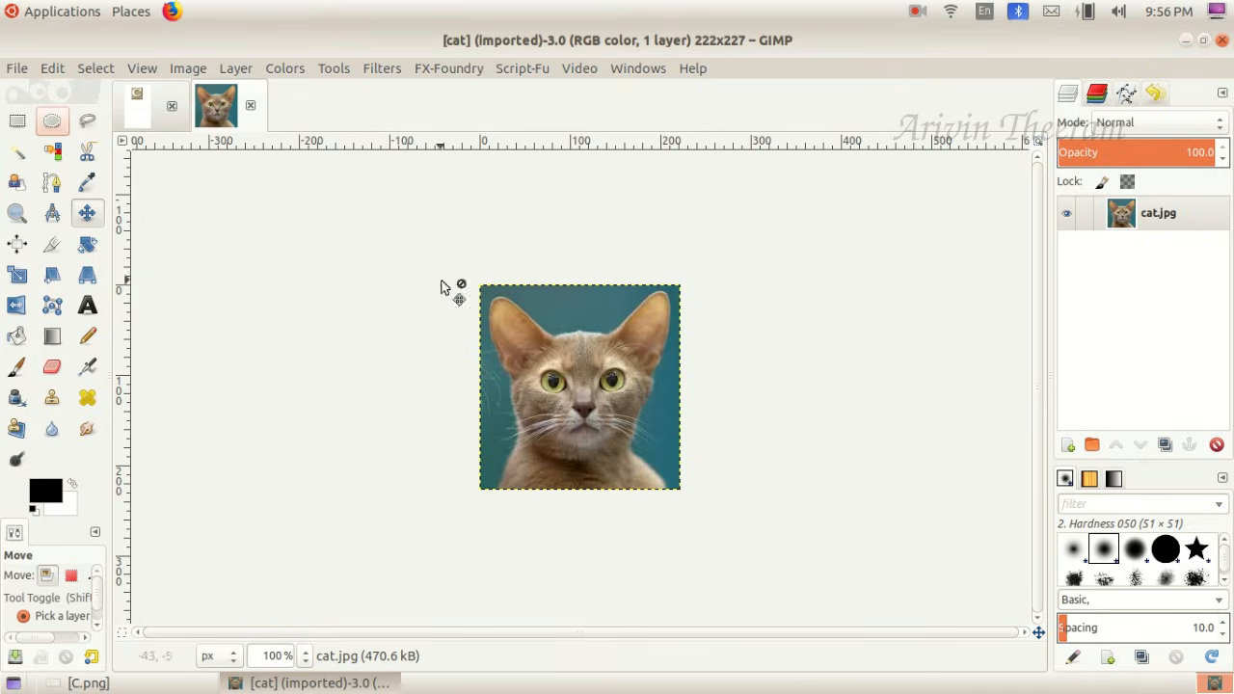
- Copy the whole cat picture and paste it into the 300 x 500 px card image
{"action": "left_click", "coordinate": [51, 68]}
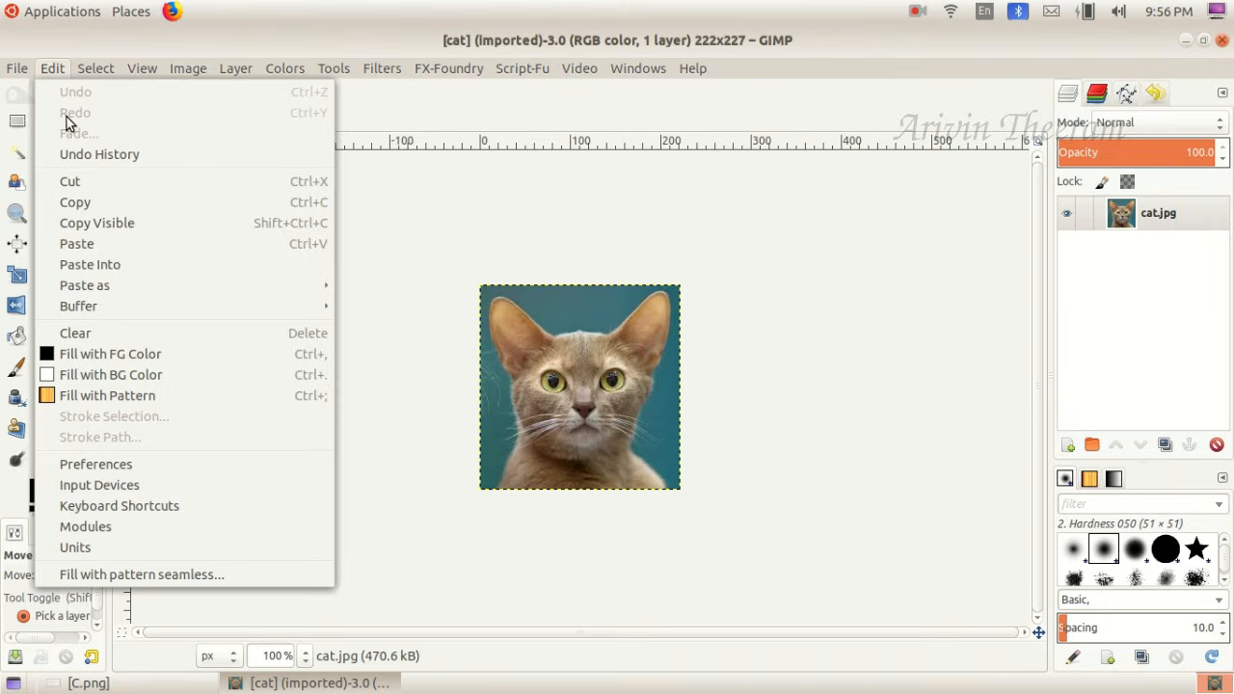
{"action": "left_click", "coordinate": [98, 201]}
{"action": "left_click", "coordinate": [150, 109]}
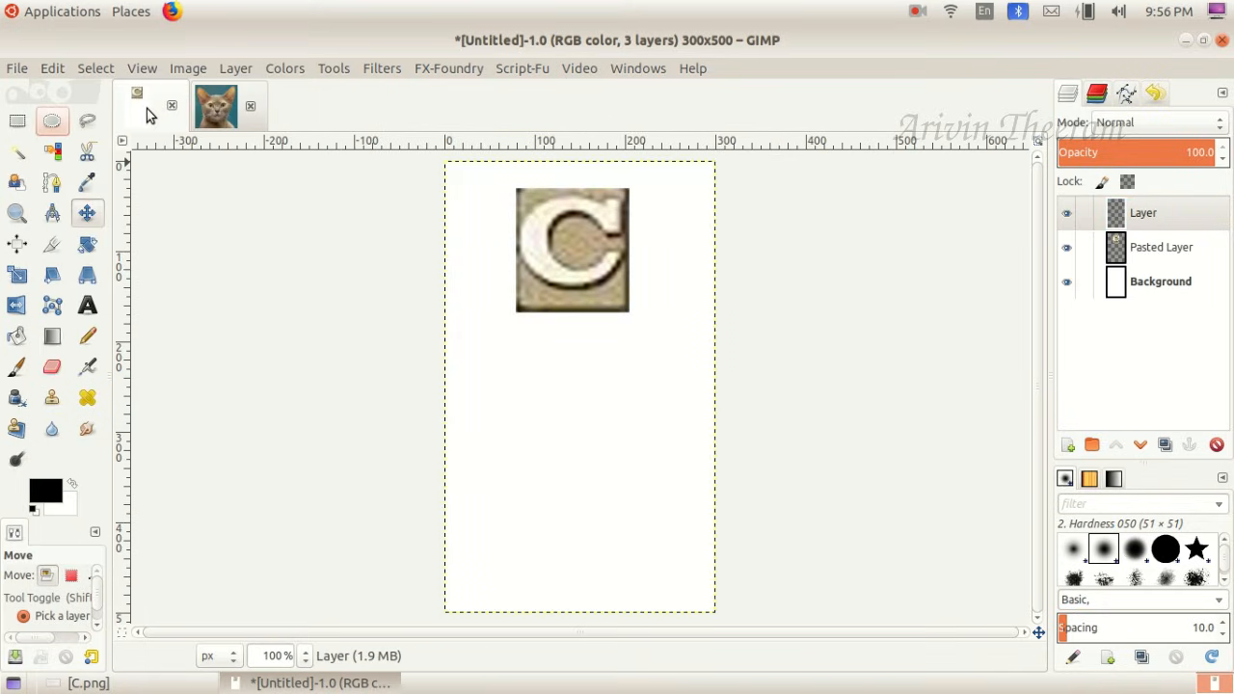
{"action": "left_click", "coordinate": [53, 68]}
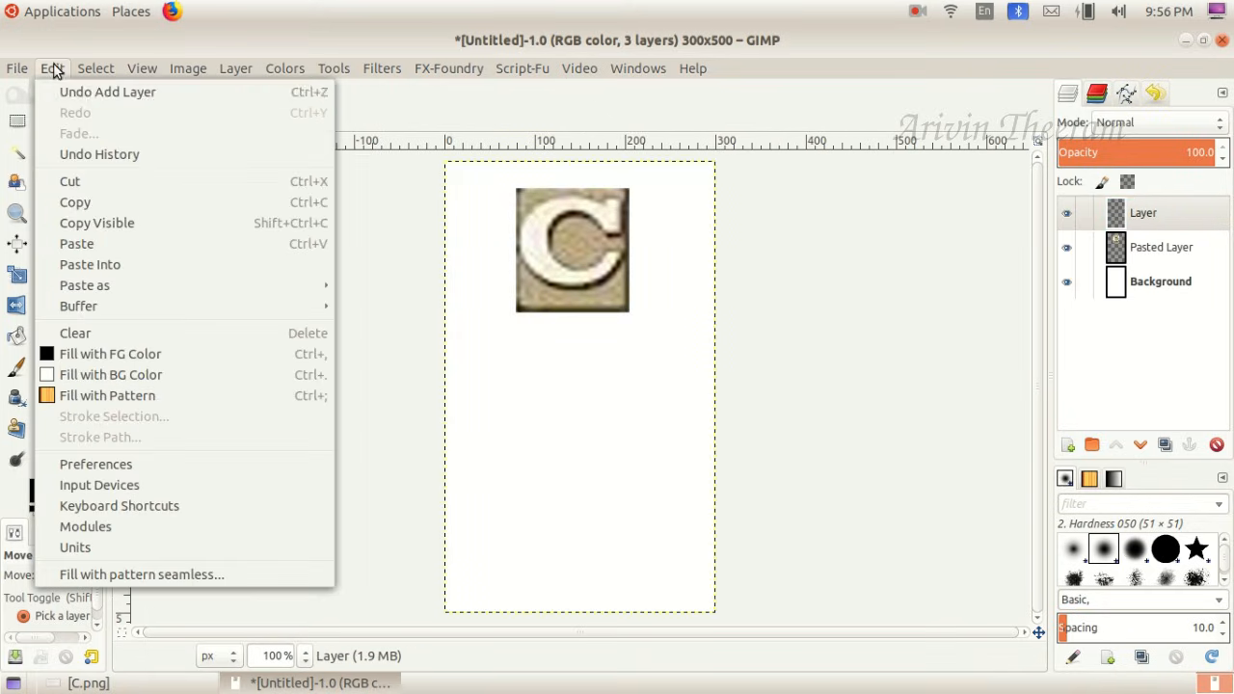
{"action": "left_click", "coordinate": [84, 245]}
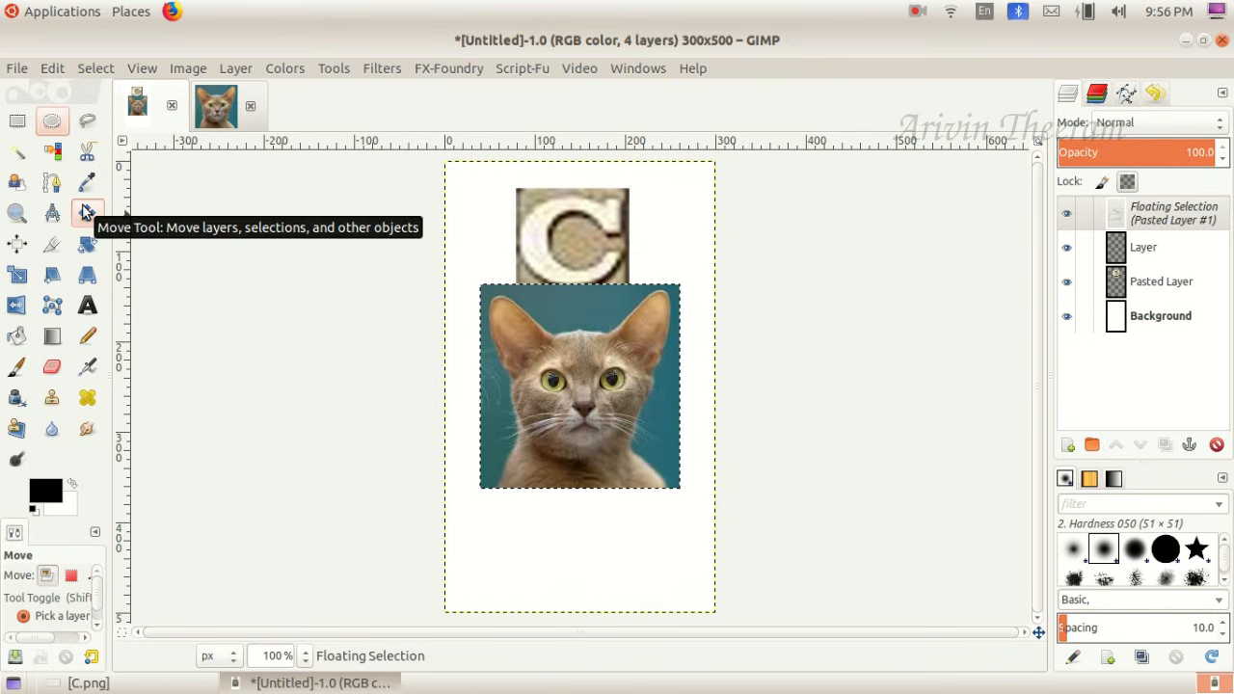
- Move the pasted cat picture just below the letter C and anchor it to the new layer
{"action": "left_click", "coordinate": [620, 352]}
{"action": "left_click_drag", "start_coordinate": [620, 352], "coordinate": [619, 396]}
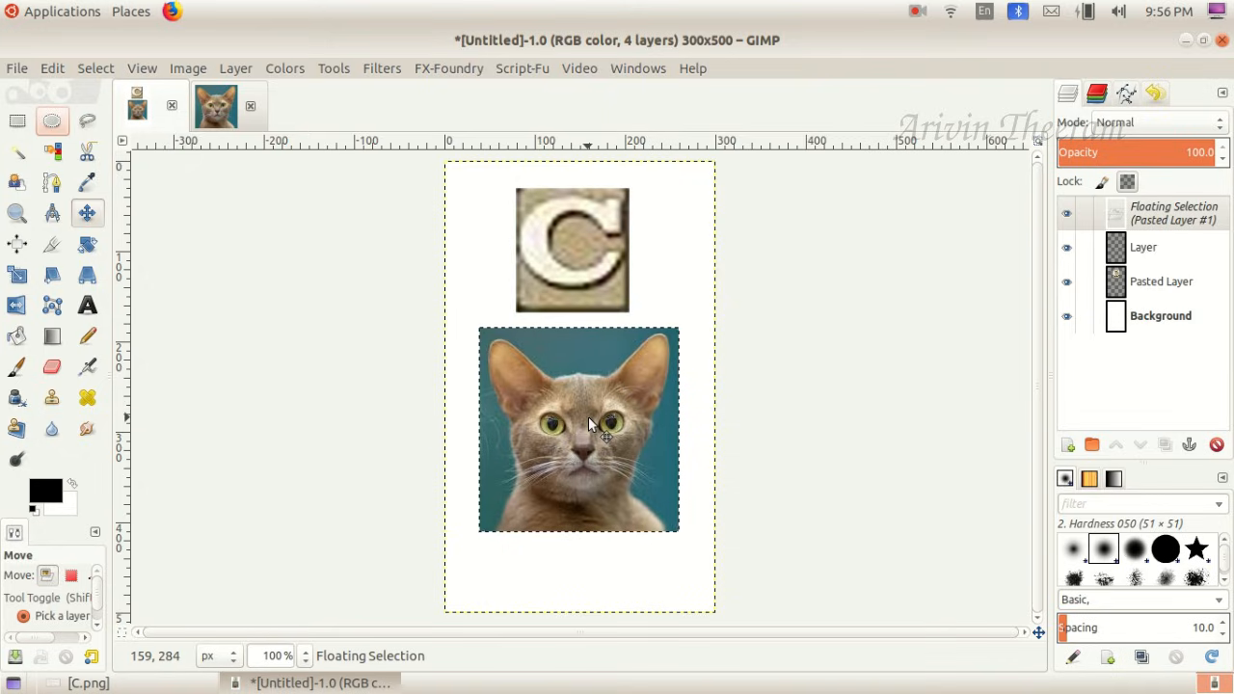
{"action": "left_click", "coordinate": [241, 71]}
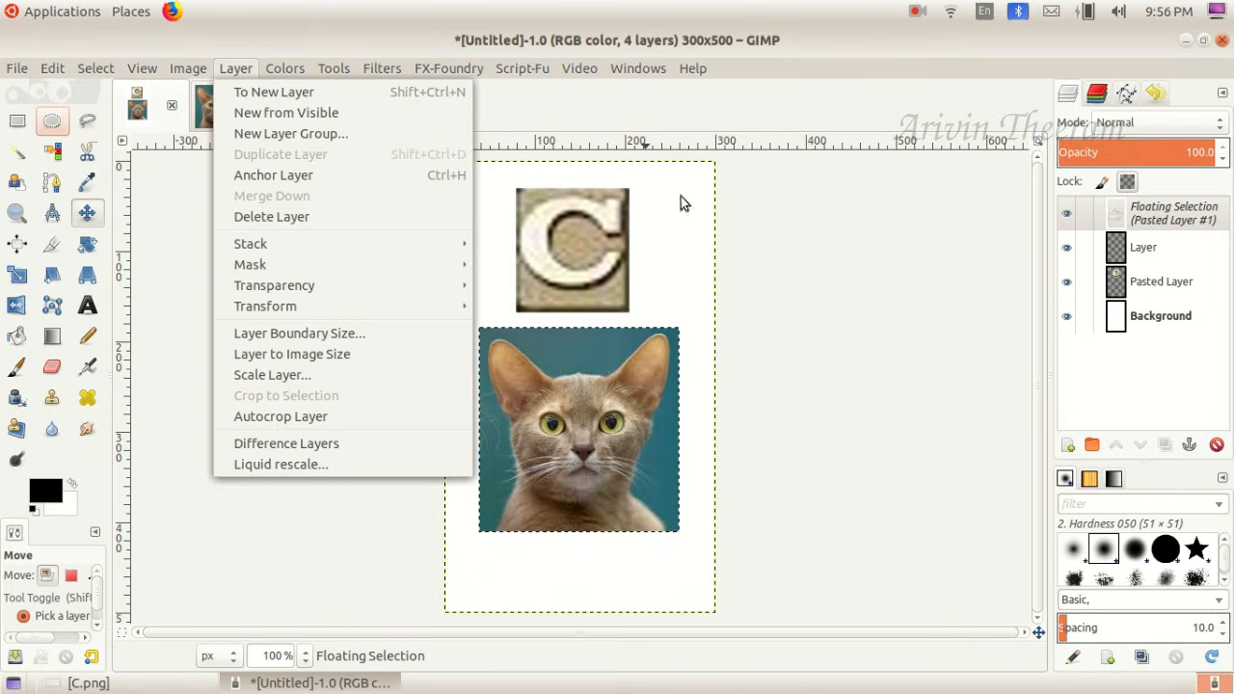
{"action": "left_click", "coordinate": [372, 175]}
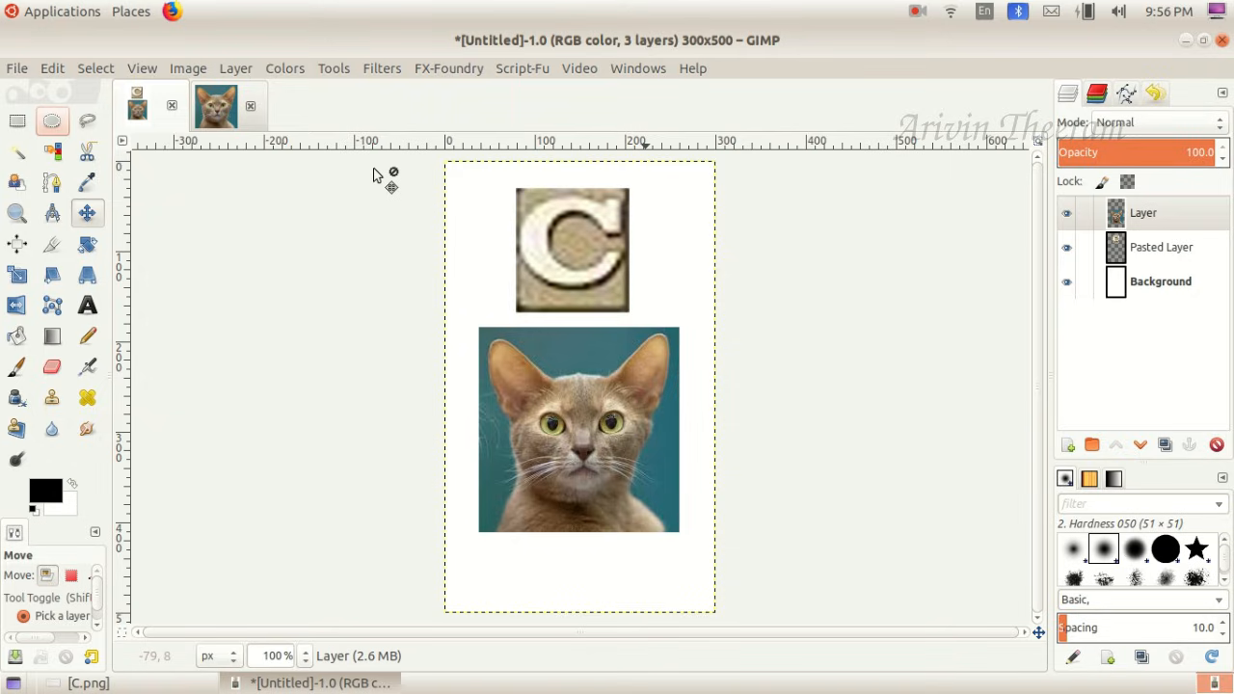
- Check the required caption in C.png and draw a text box about 221 x 49 px below the cat picture
{"action": "left_click", "coordinate": [127, 683]}
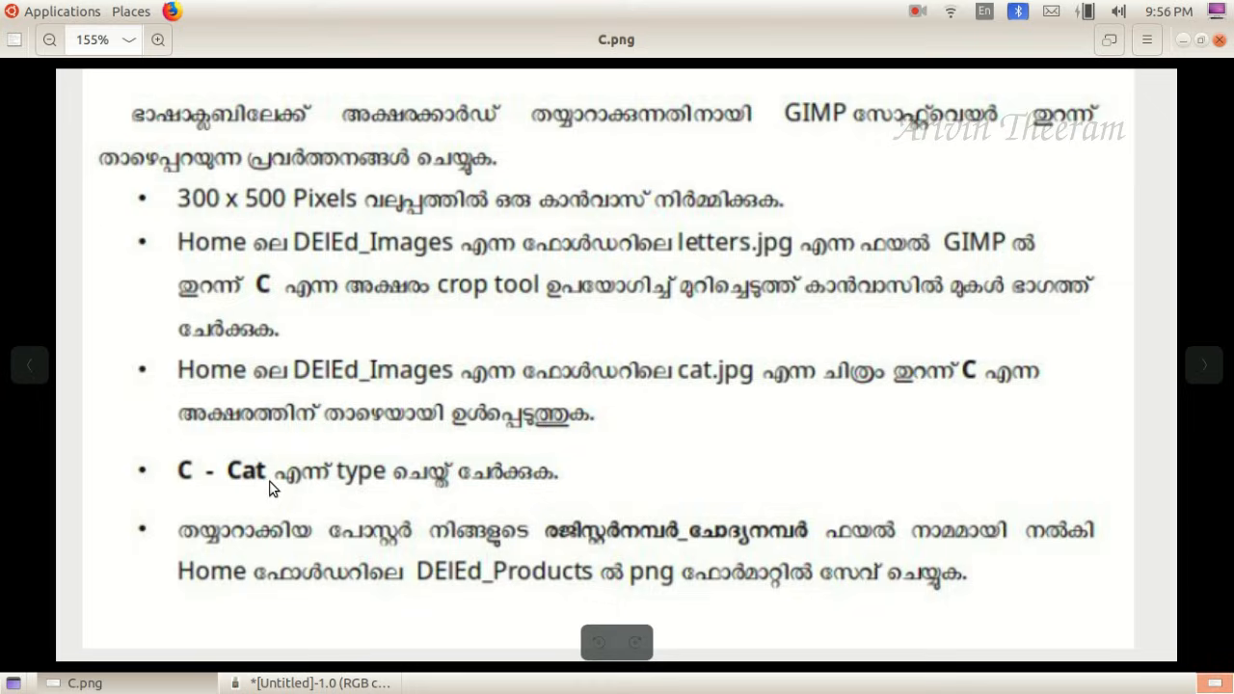
{"action": "left_click", "coordinate": [125, 682]}
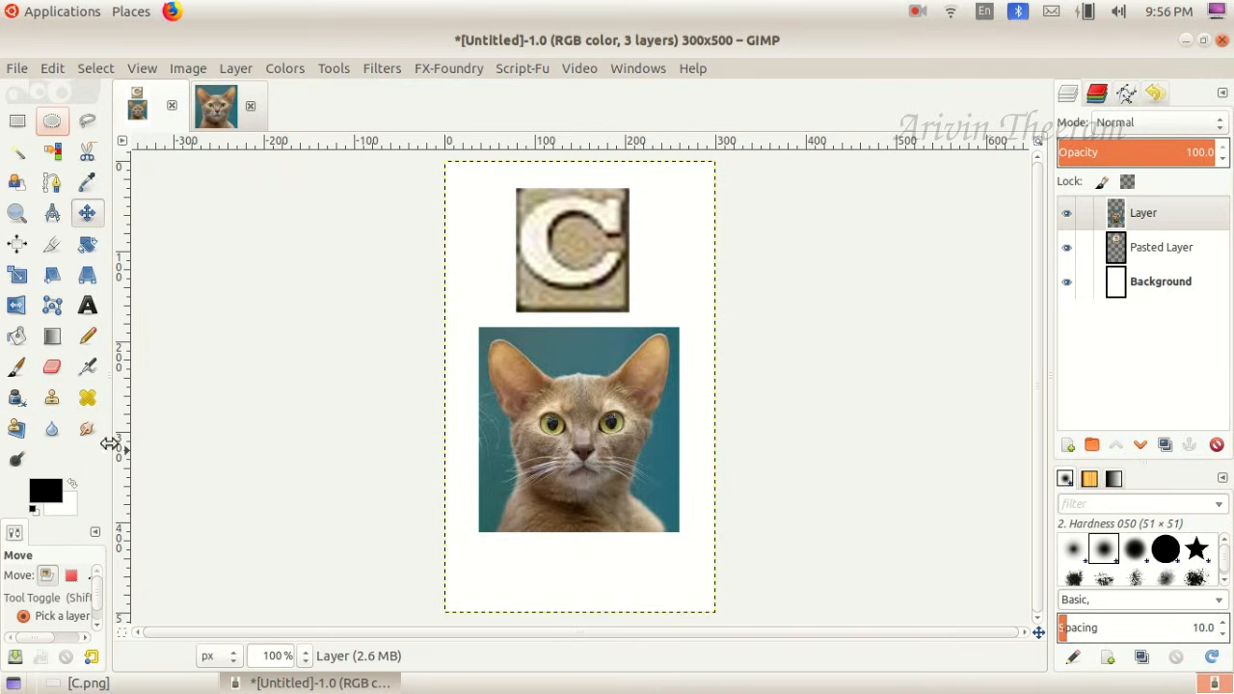
{"action": "left_click", "coordinate": [88, 306]}
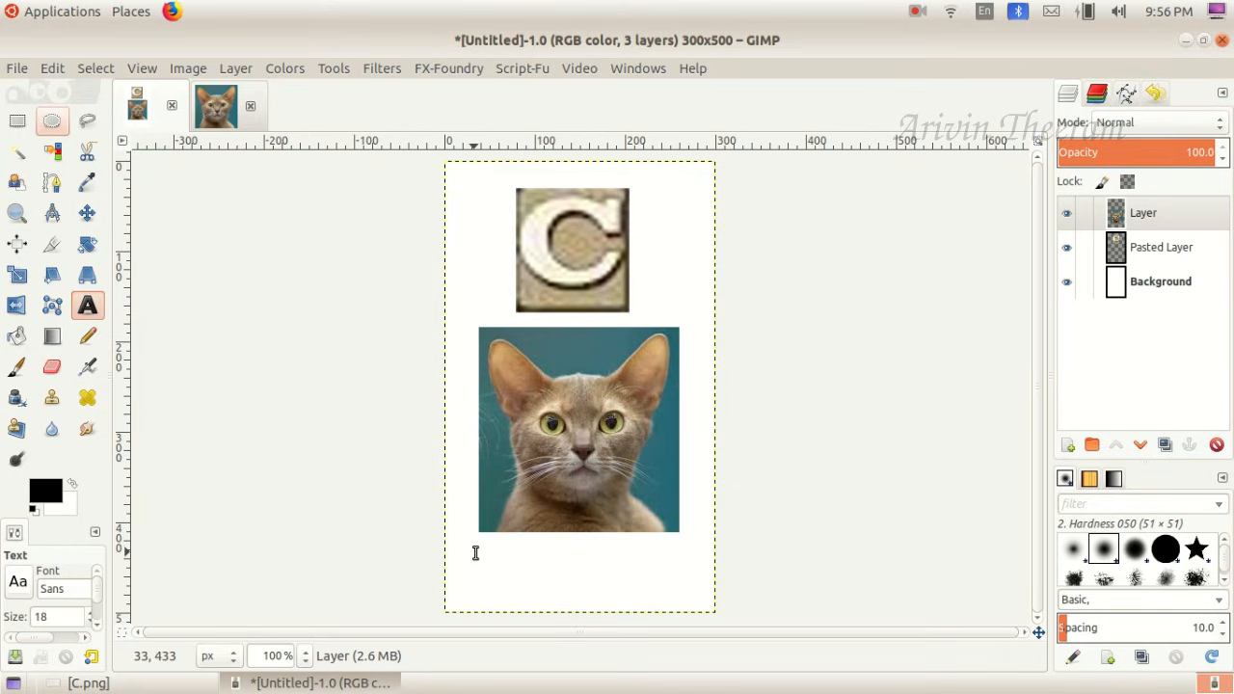
{"action": "left_click_drag", "start_coordinate": [475, 552], "coordinate": [675, 599]}
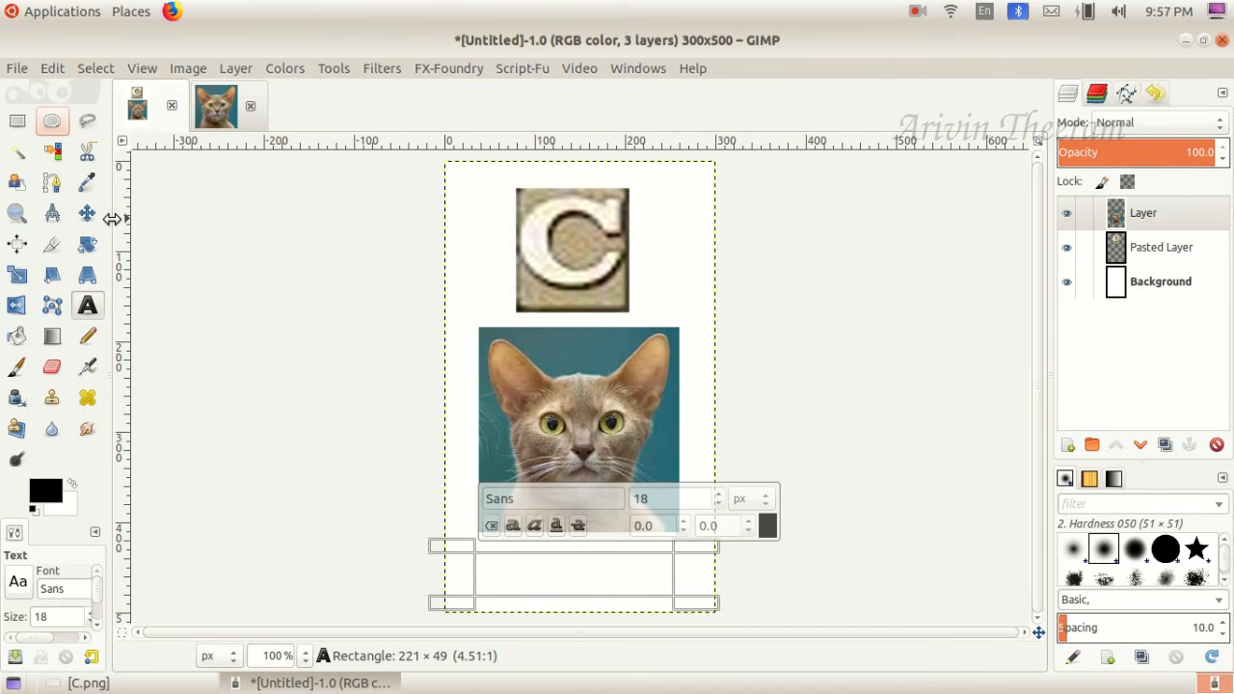
- Widen the tool options area and set the text color to black (000000)
{"action": "left_click_drag", "start_coordinate": [114, 219], "coordinate": [179, 219]}
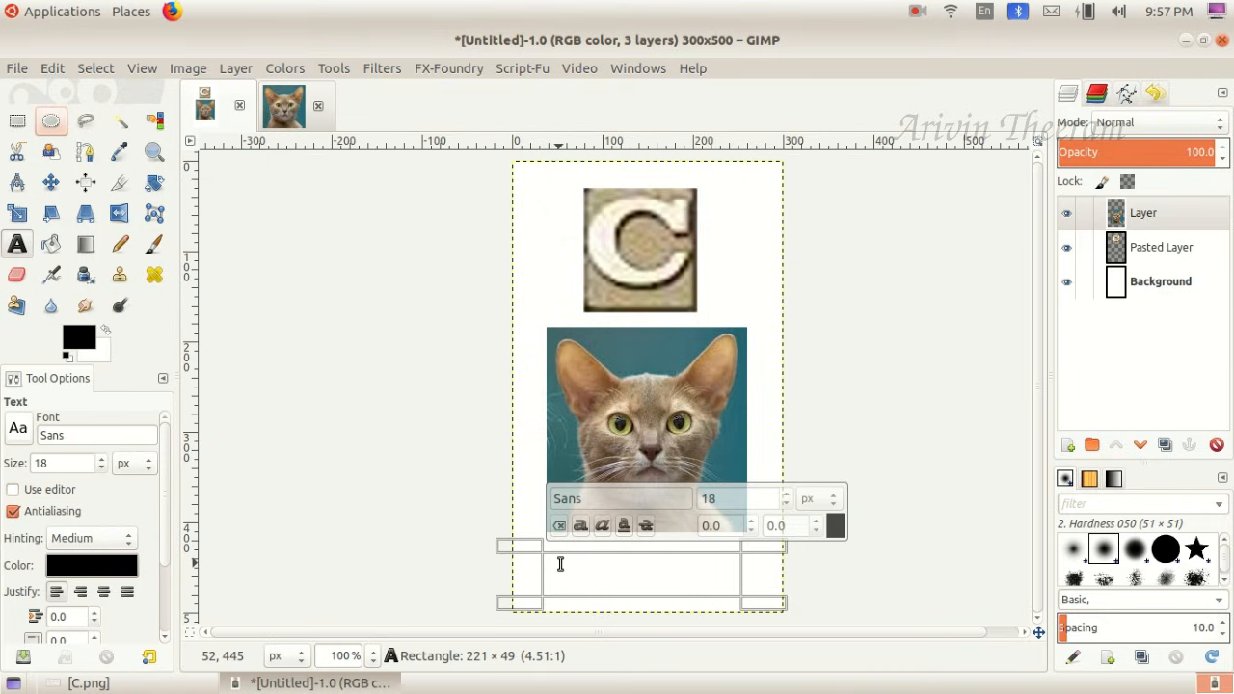
{"action": "left_click", "coordinate": [115, 568]}
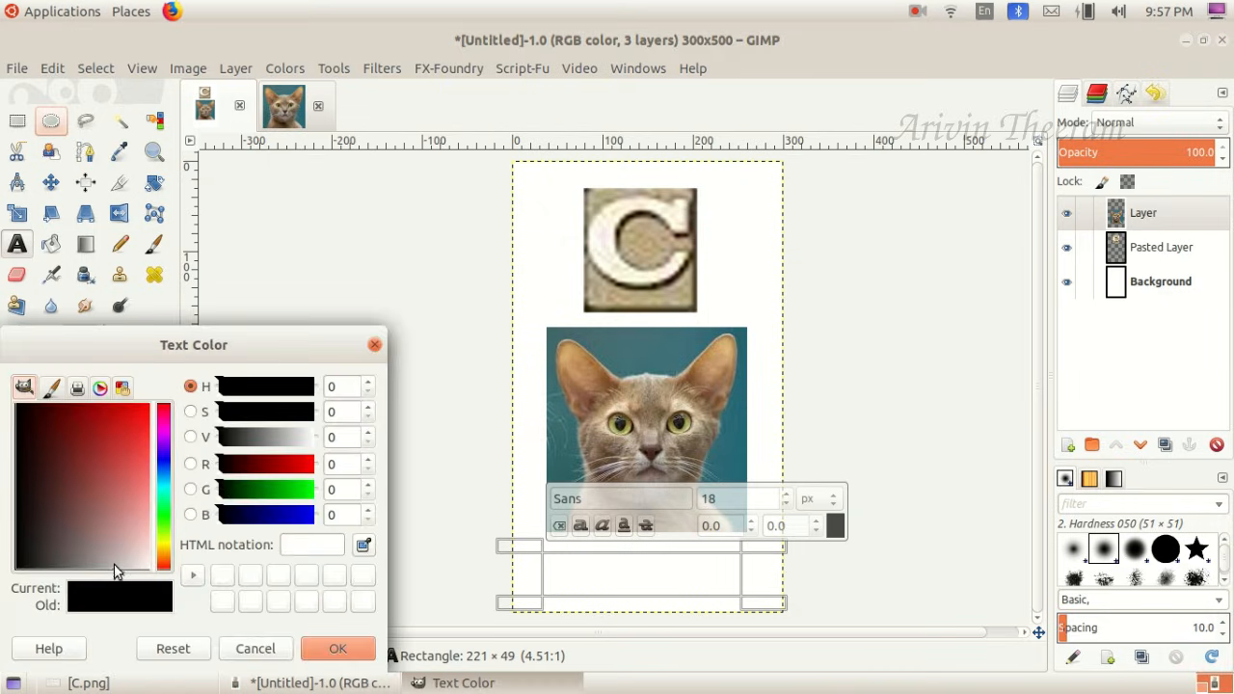
{"action": "left_click_drag", "start_coordinate": [74, 533], "coordinate": [9, 405]}
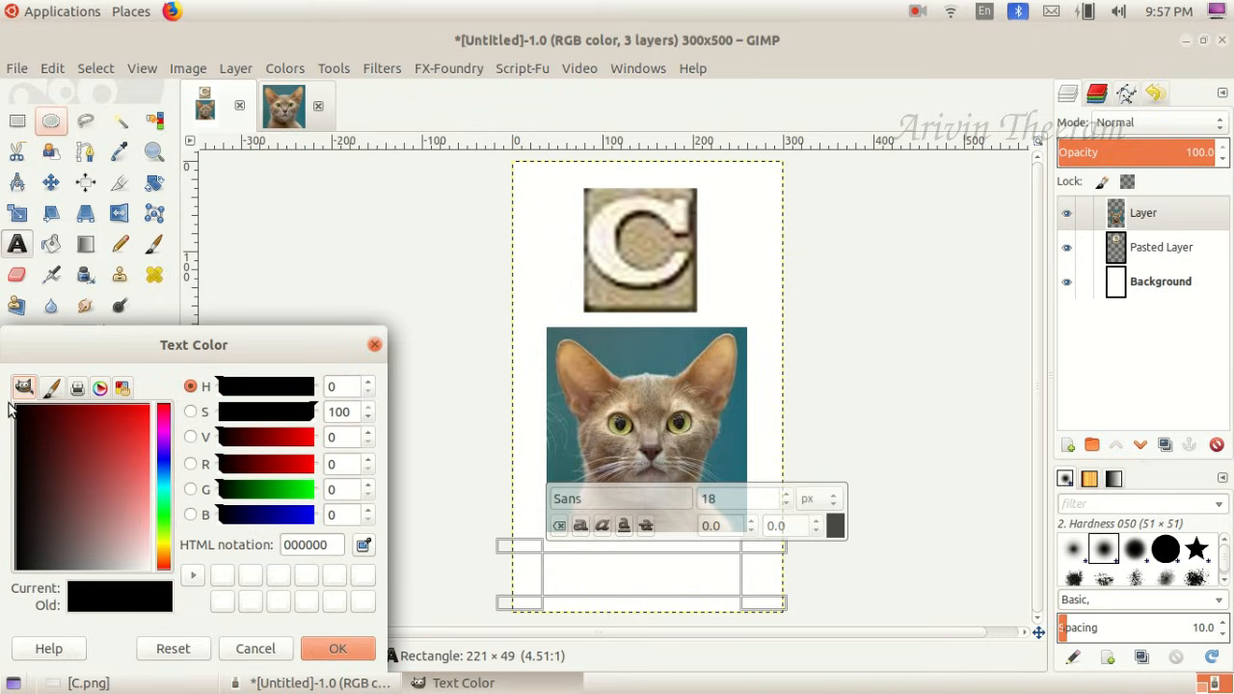
{"action": "left_click", "coordinate": [335, 648]}
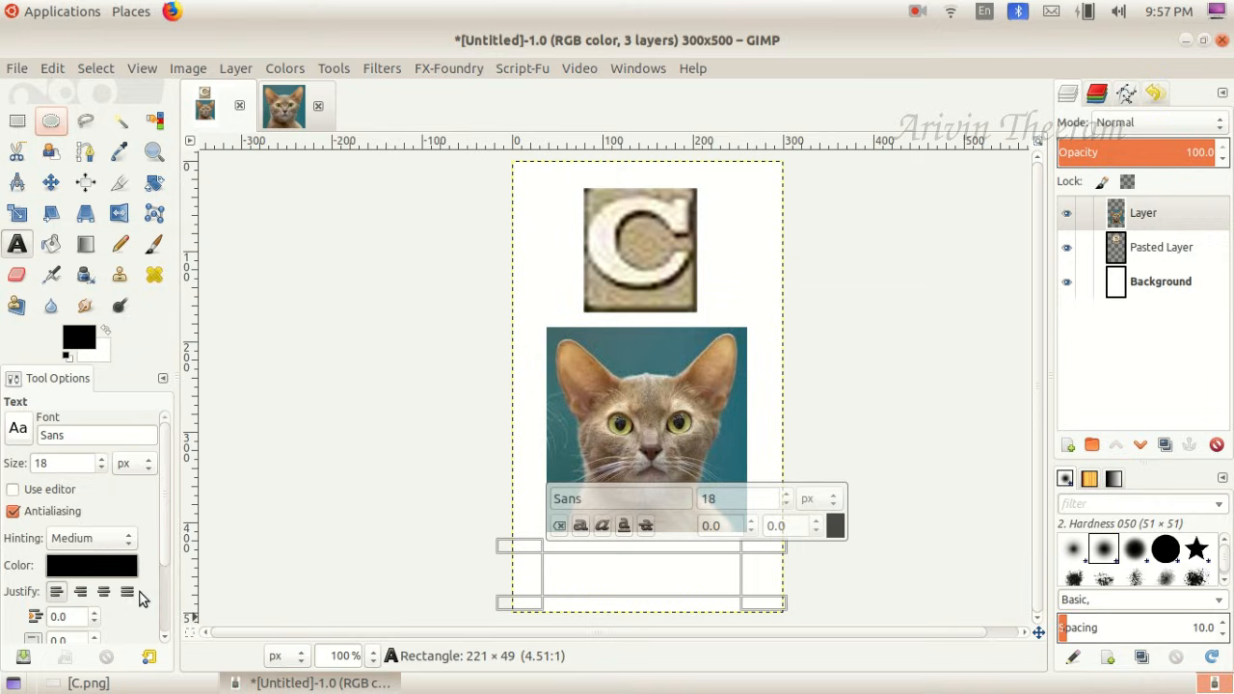
- Set the text size to 59 px and place the cursor in the text box below the cat
{"action": "double_click", "coordinate": [104, 464]}
{"action": "type", "text": "50"}
{"action": "key", "text": "BackSpace"}
{"action": "type", "text": "3"}
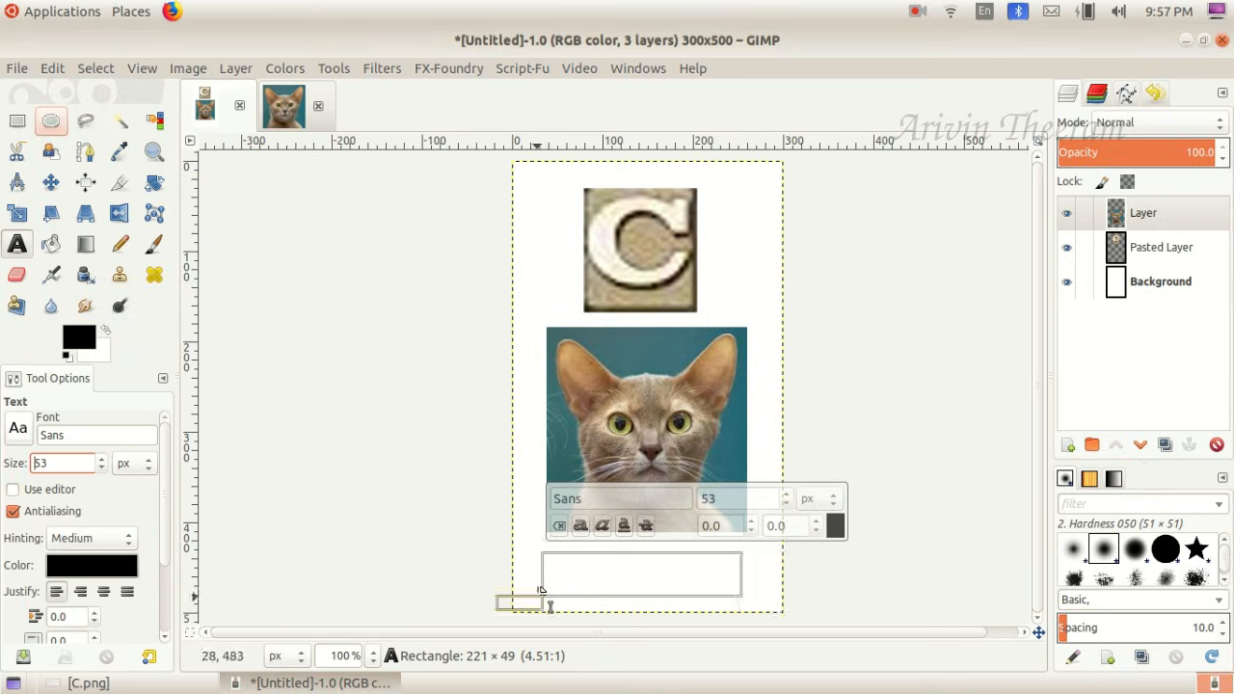
{"action": "left_click", "coordinate": [102, 459]}
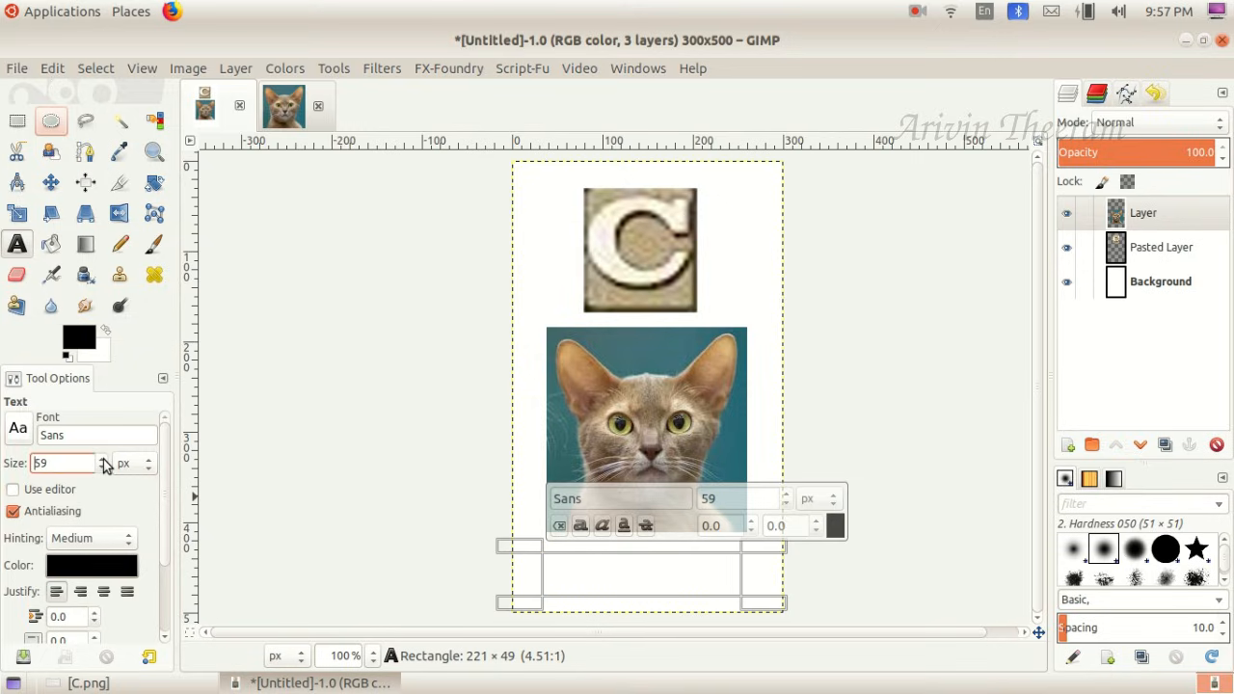
{"action": "left_click", "coordinate": [605, 563]}
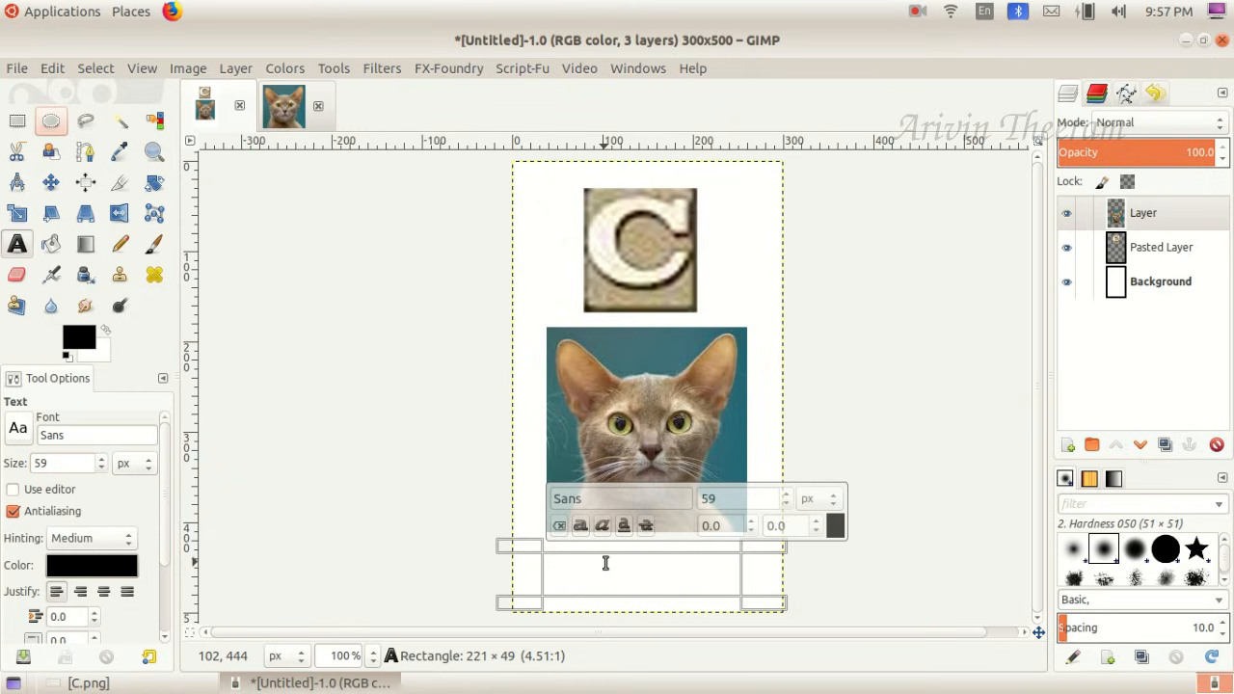
- Enter the letter "c" in the text box below the cat and set its size to 44 px
{"action": "type", "text": "c"}
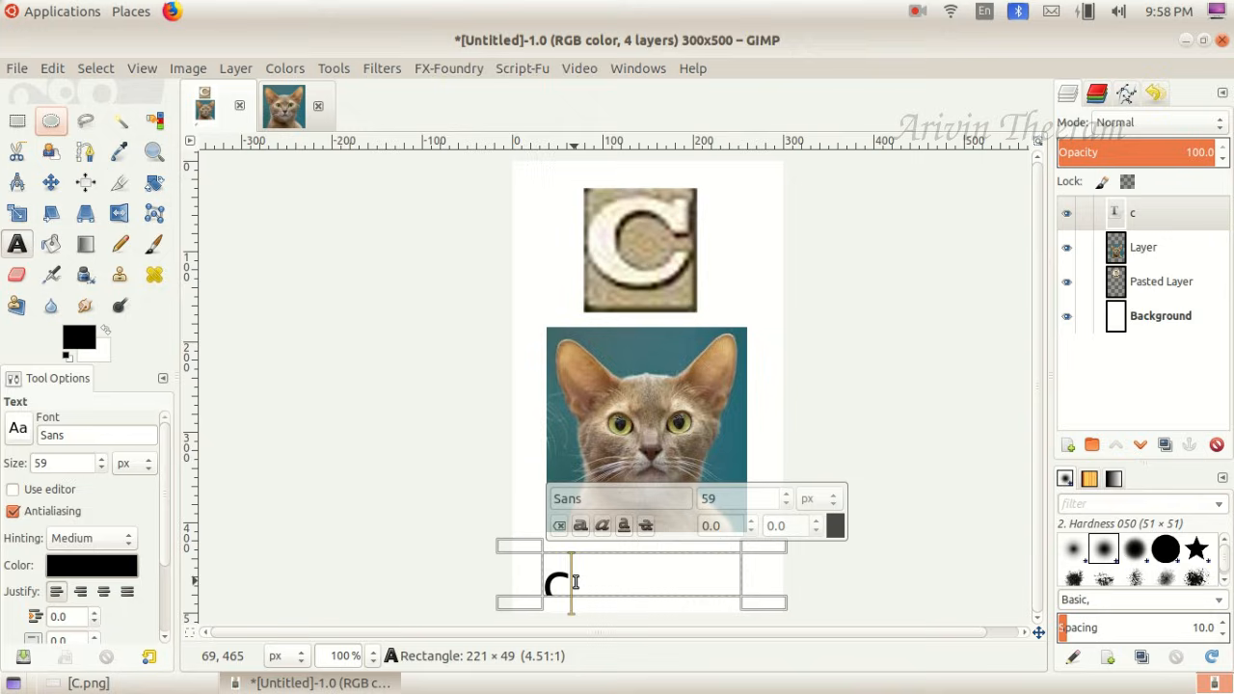
{"action": "left_click_drag", "start_coordinate": [565, 580], "coordinate": [540, 570]}
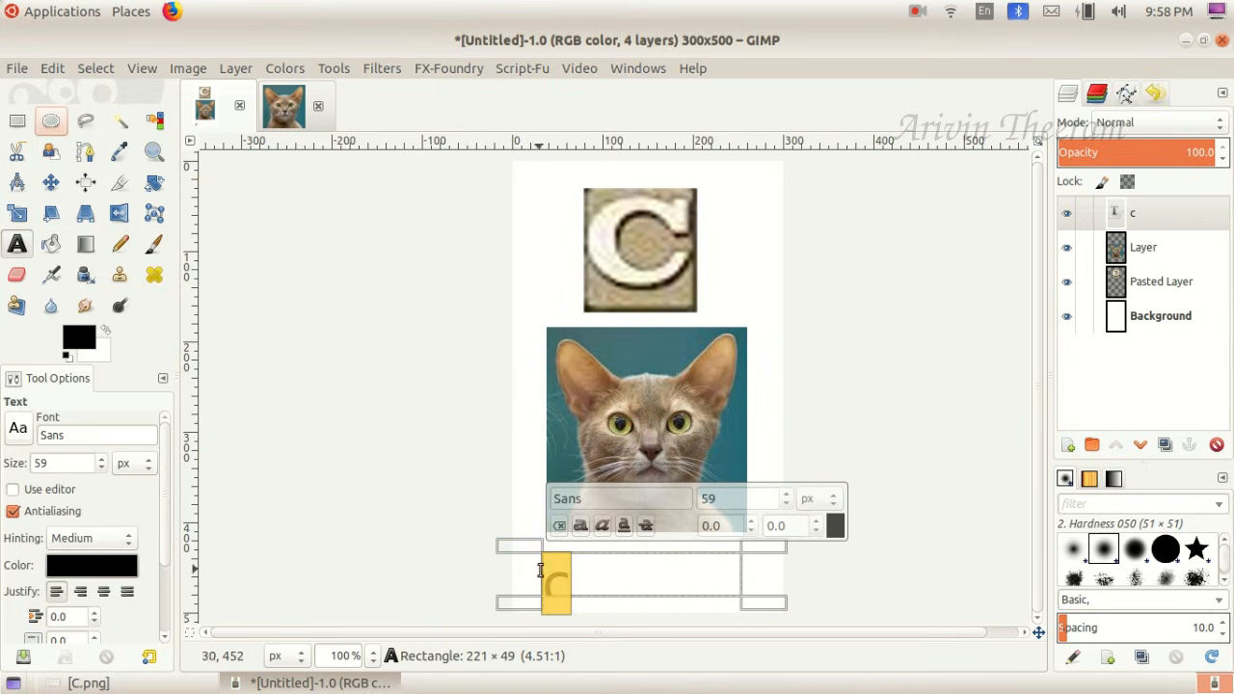
{"action": "left_click", "coordinate": [104, 469]}
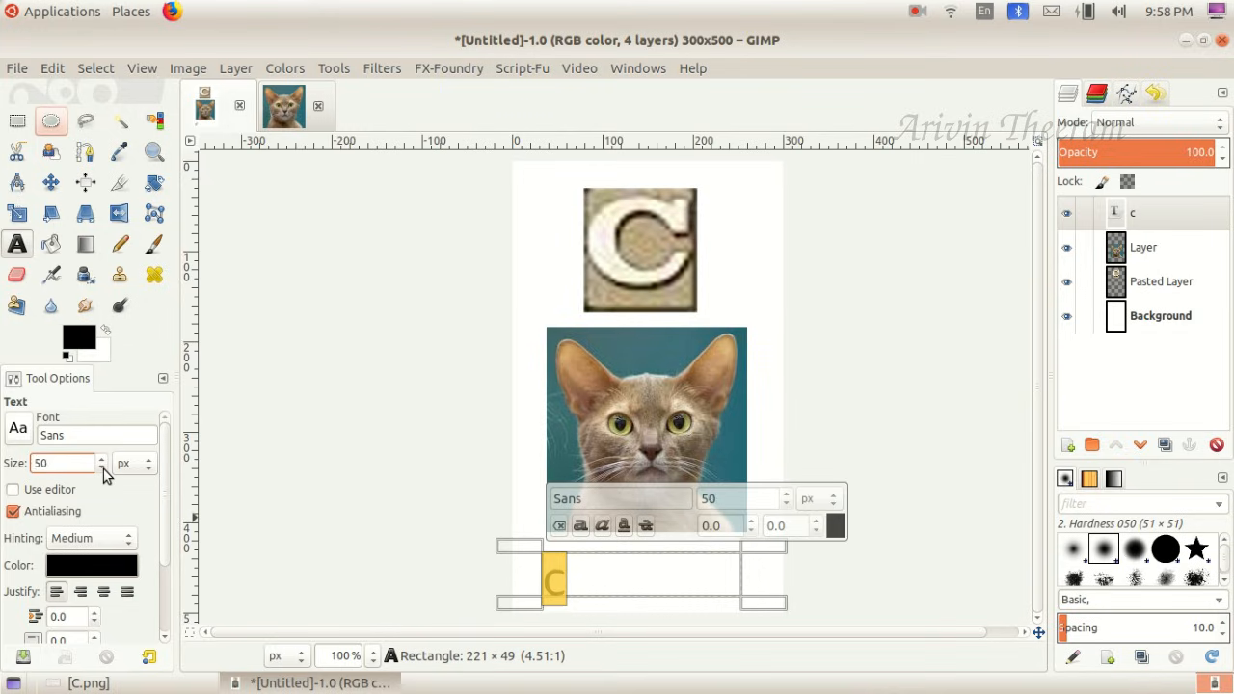
{"action": "left_click", "coordinate": [103, 469]}
{"action": "left_click", "coordinate": [103, 469]}
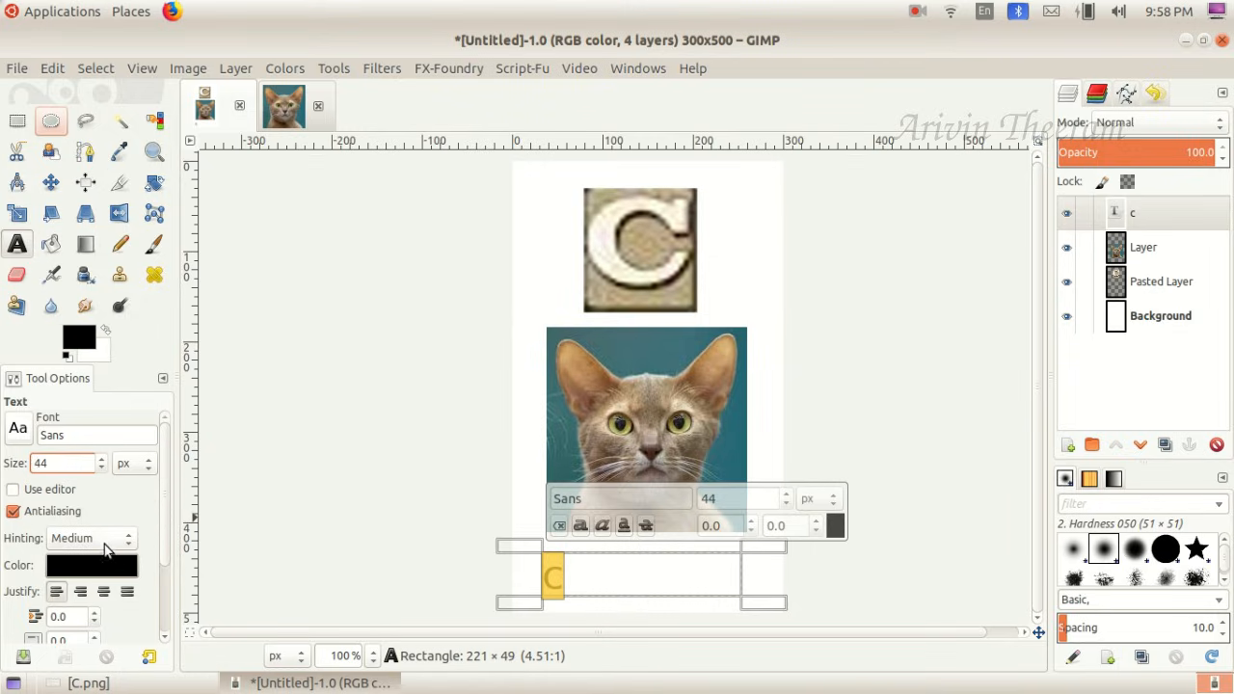
- Make the letter in the text box bold and set the text justification to centered
{"action": "left_click", "coordinate": [581, 528]}
{"action": "scroll", "coordinate": [163, 461], "scroll_direction": "down", "scroll_amount": 2}
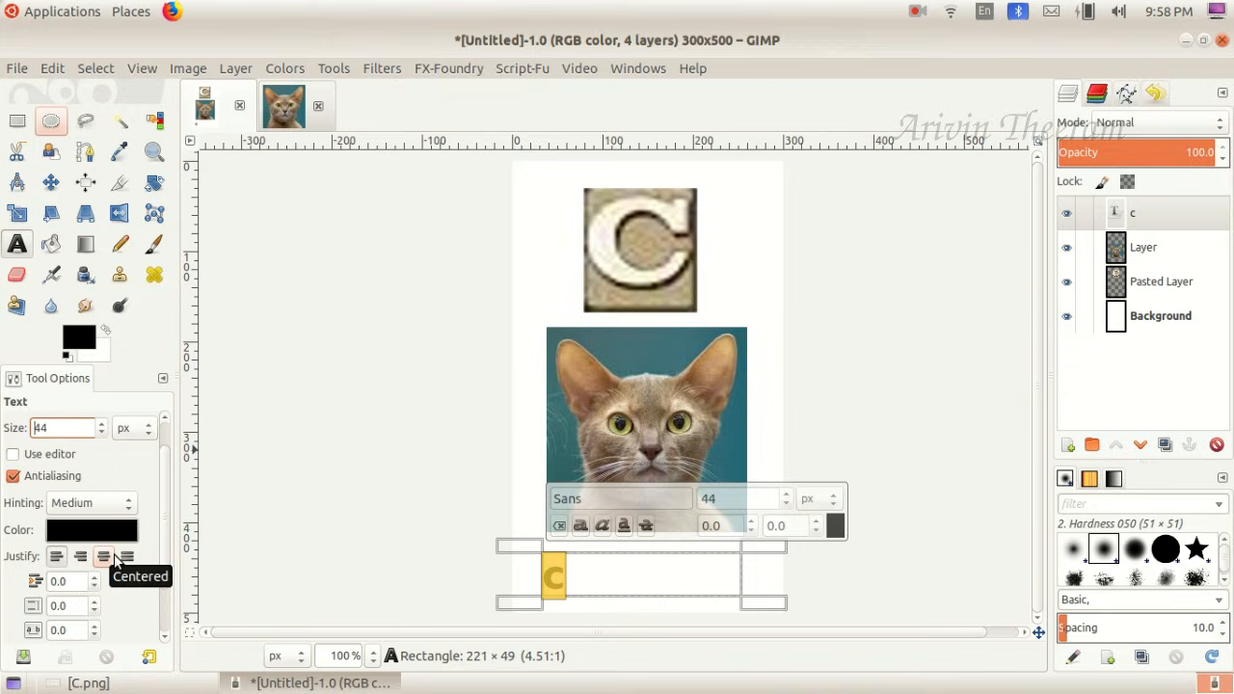
{"action": "scroll", "coordinate": [166, 498], "scroll_direction": "down", "scroll_amount": 1}
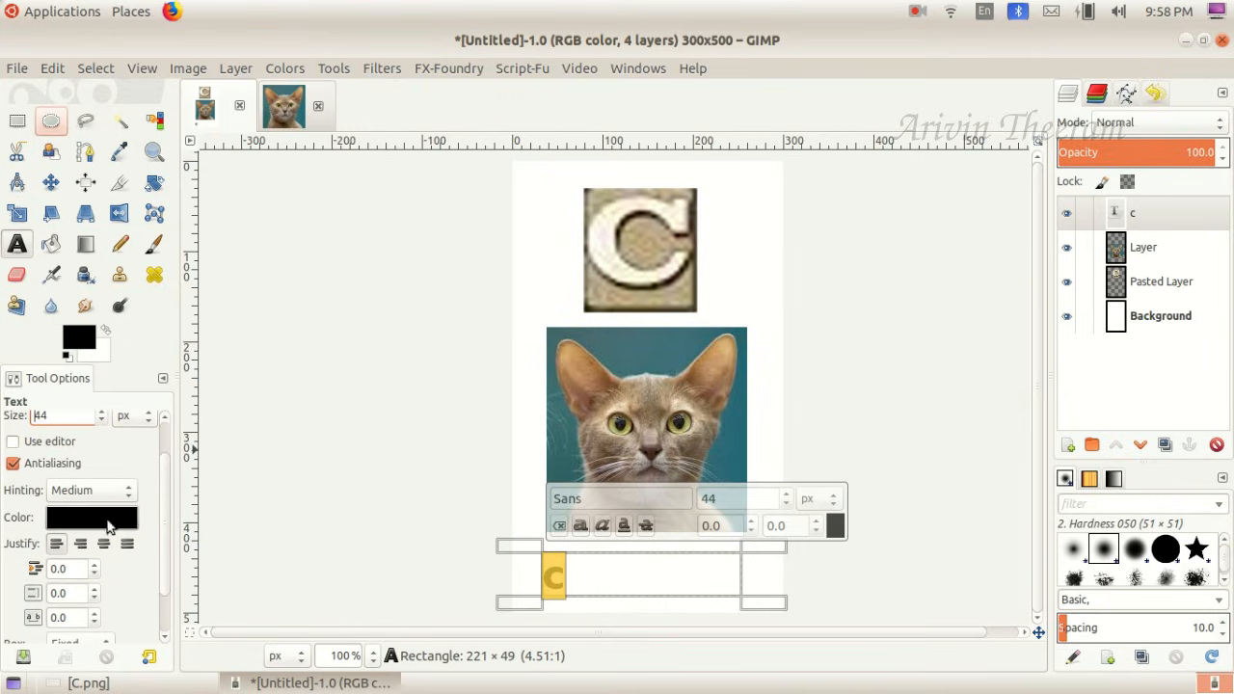
{"action": "left_click", "coordinate": [104, 543]}
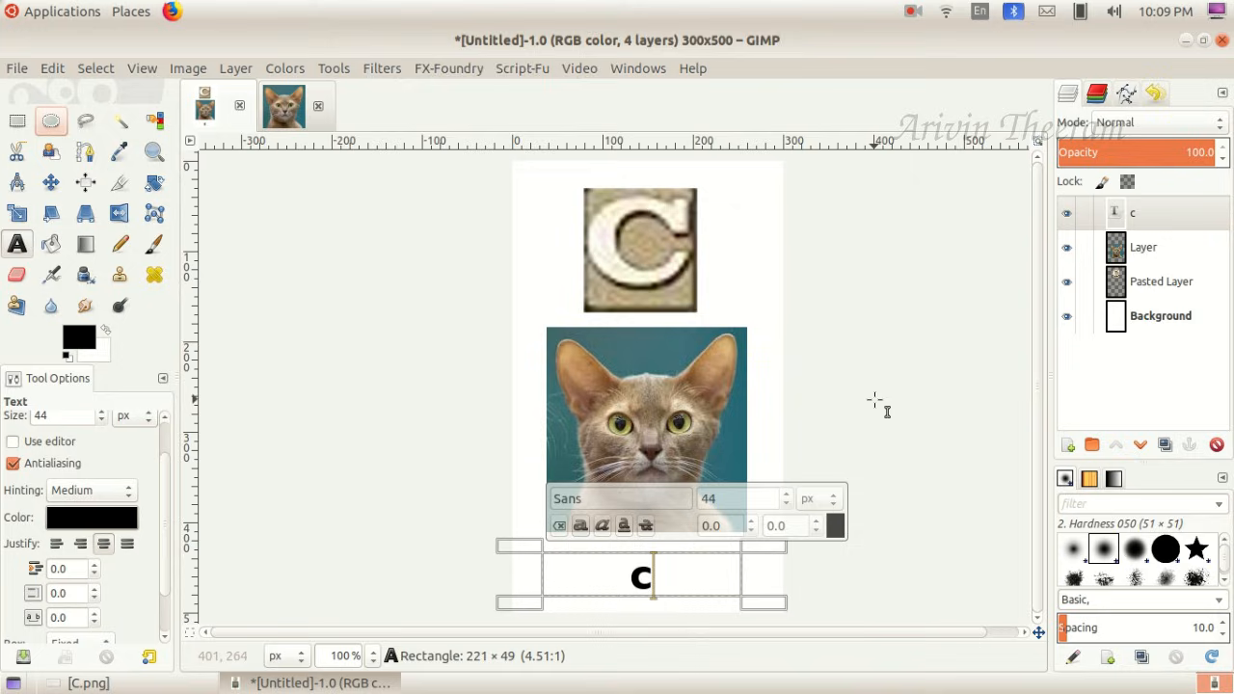
- Extend the text to "C-Cat" and change its first letter to a capital C
{"action": "type", "text": "-Cat"}
{"action": "double_click", "coordinate": [658, 579]}
{"action": "left_click", "coordinate": [709, 576]}
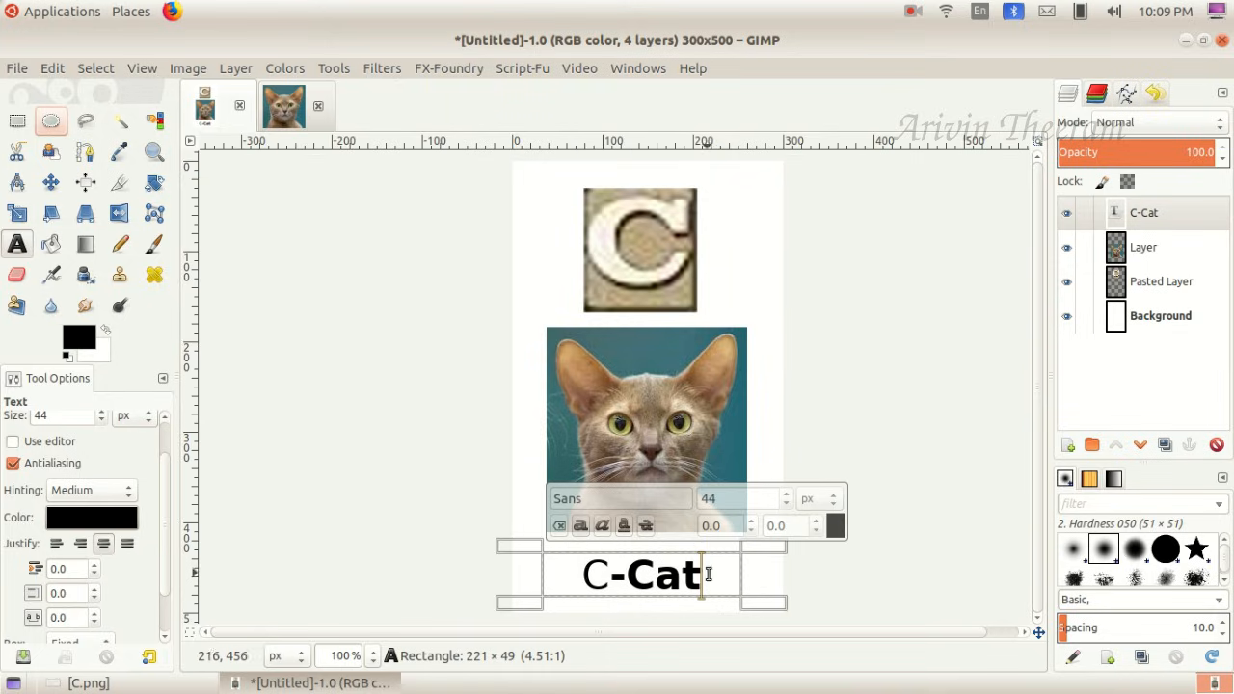
- Make the whole caption bold and add a space on each side of the hyphen to read "C - Cat"
{"action": "left_click_drag", "start_coordinate": [699, 575], "coordinate": [581, 578]}
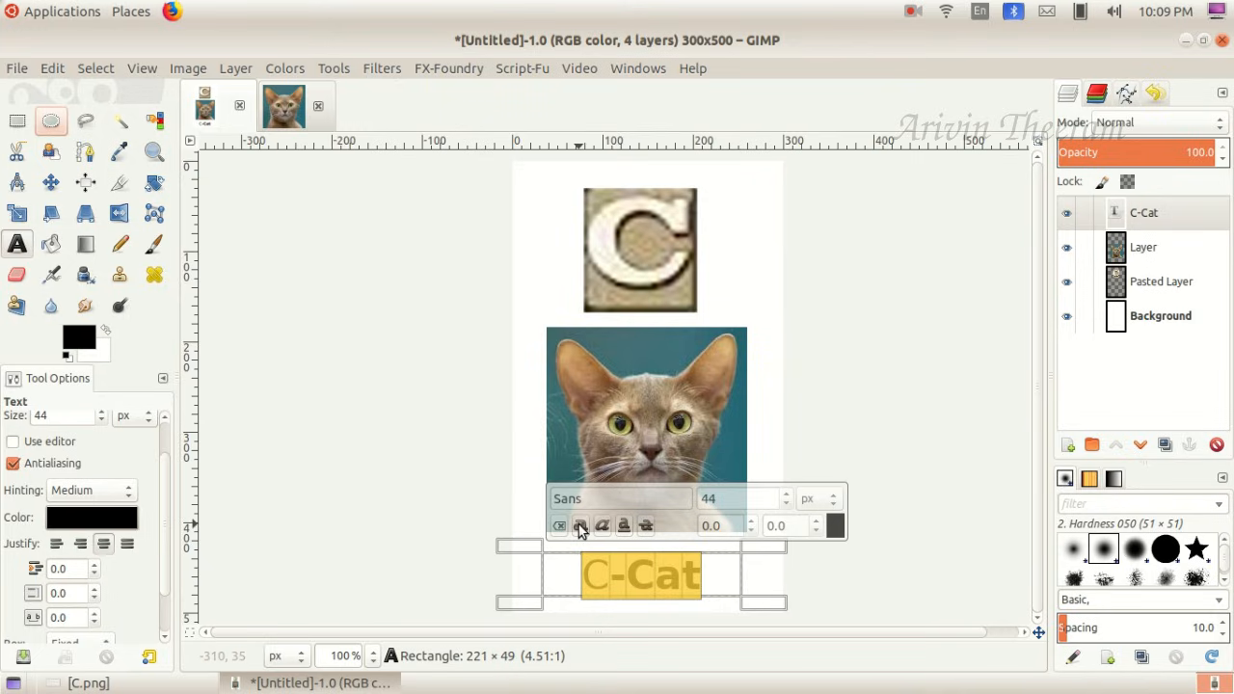
{"action": "left_click", "coordinate": [721, 575]}
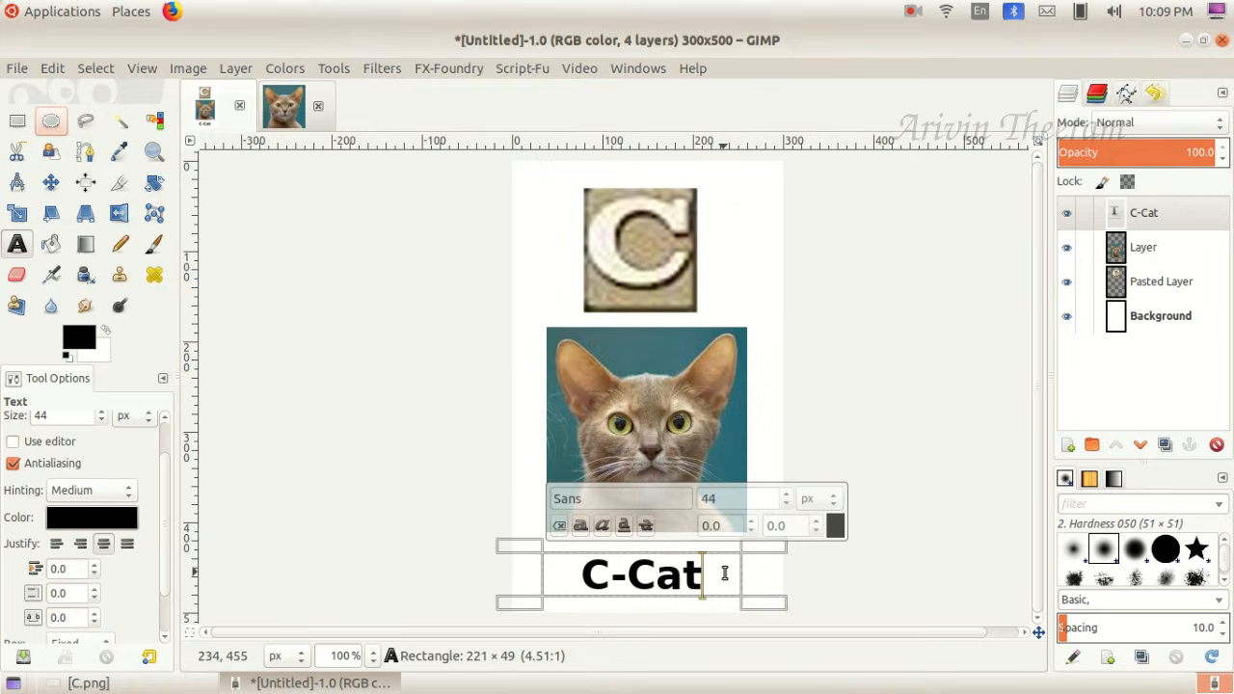
{"action": "left_click", "coordinate": [617, 575]}
{"action": "left_click", "coordinate": [629, 578]}
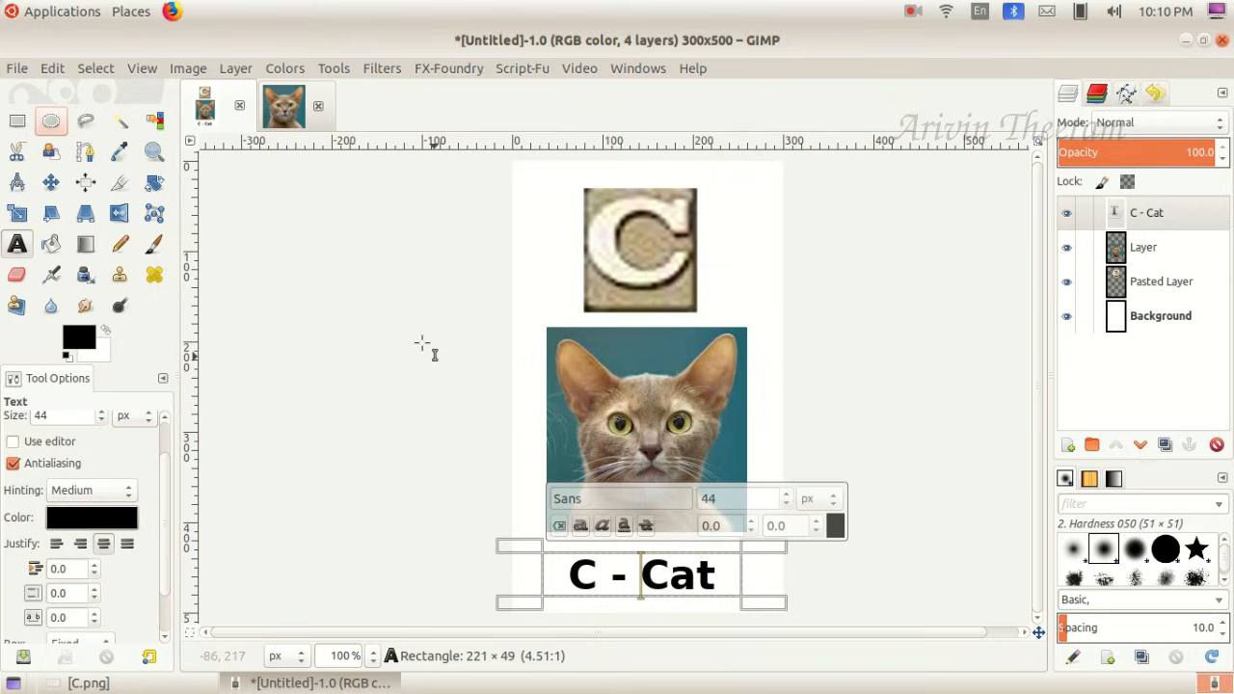
- Move the "C - Cat" caption slightly up towards the cat picture
{"action": "left_click", "coordinate": [49, 187]}
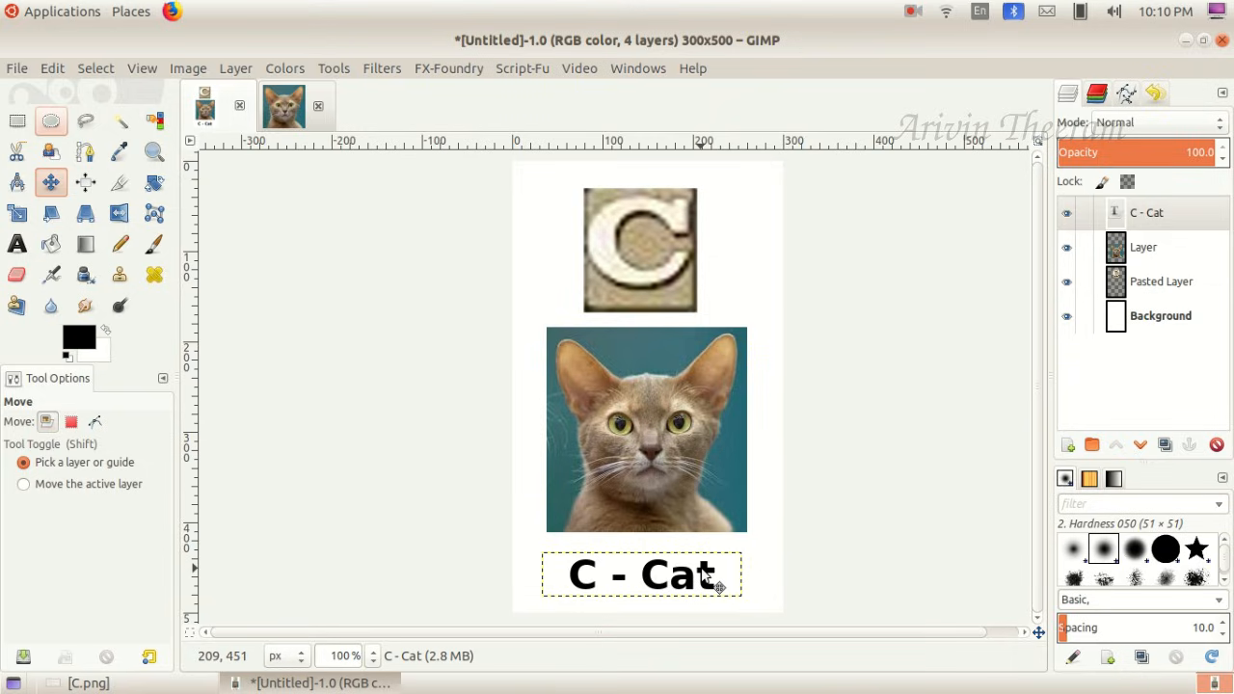
{"action": "left_click_drag", "start_coordinate": [718, 586], "coordinate": [719, 577]}
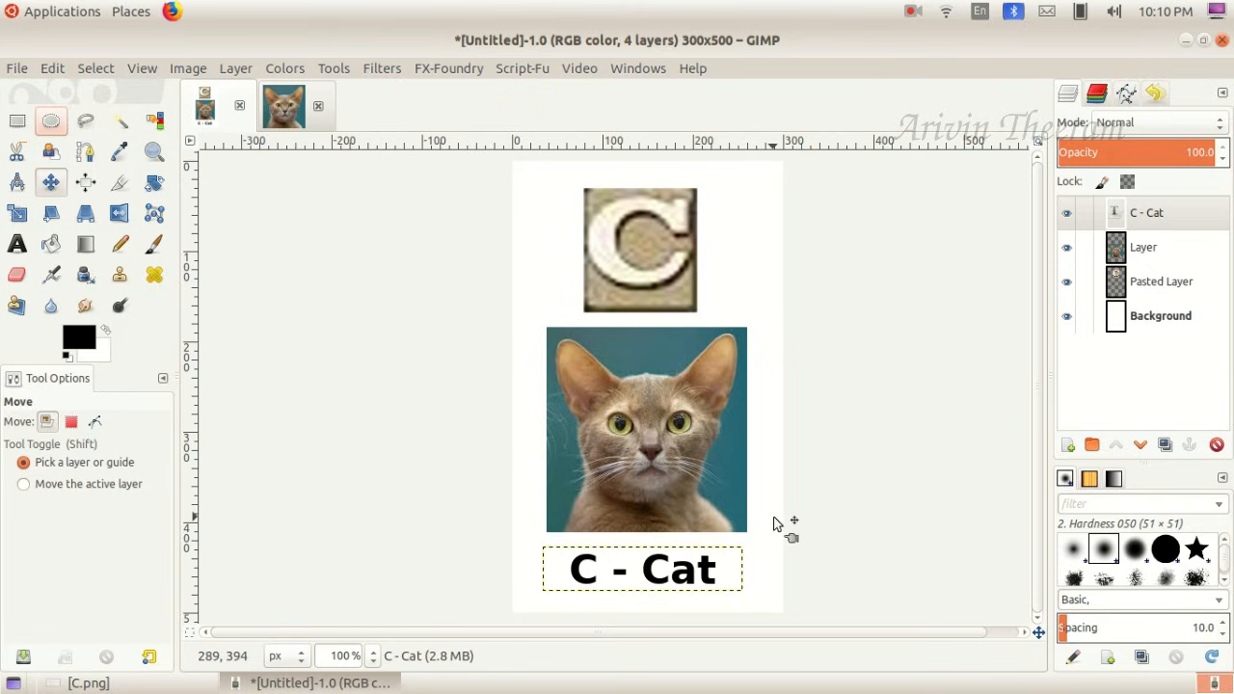
{"action": "left_click_drag", "start_coordinate": [773, 518], "coordinate": [784, 517]}
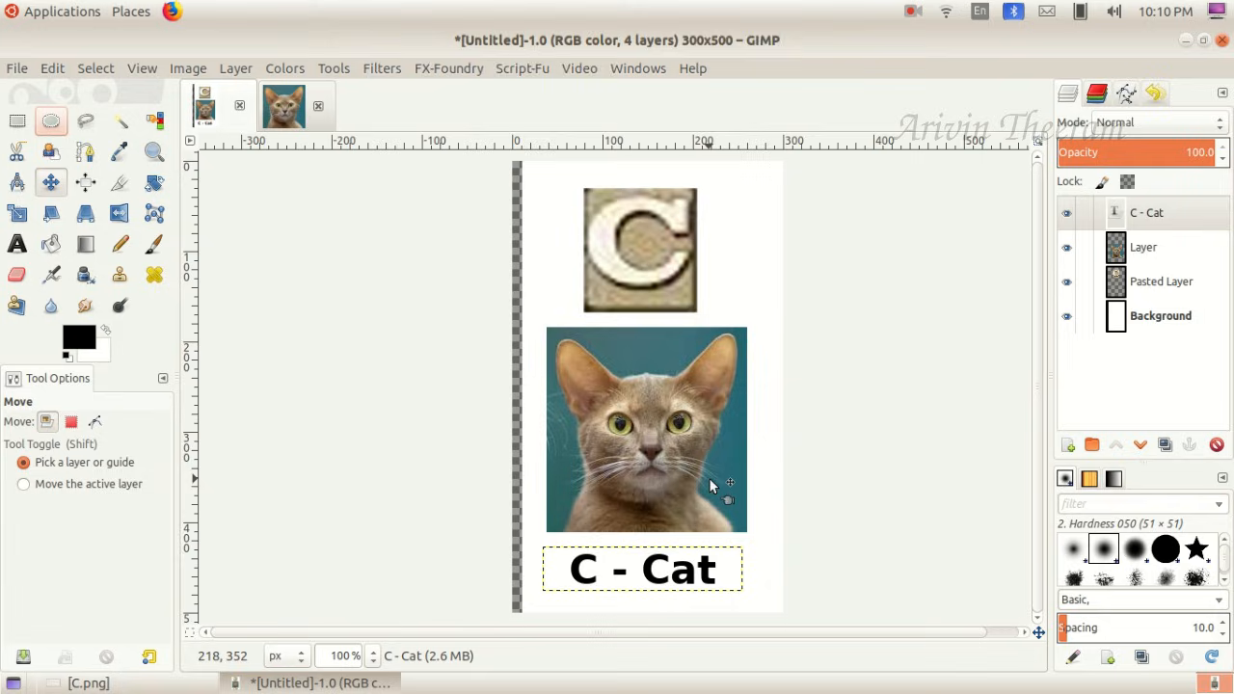
{"action": "left_click", "coordinate": [58, 74]}
{"action": "left_click", "coordinate": [67, 94]}
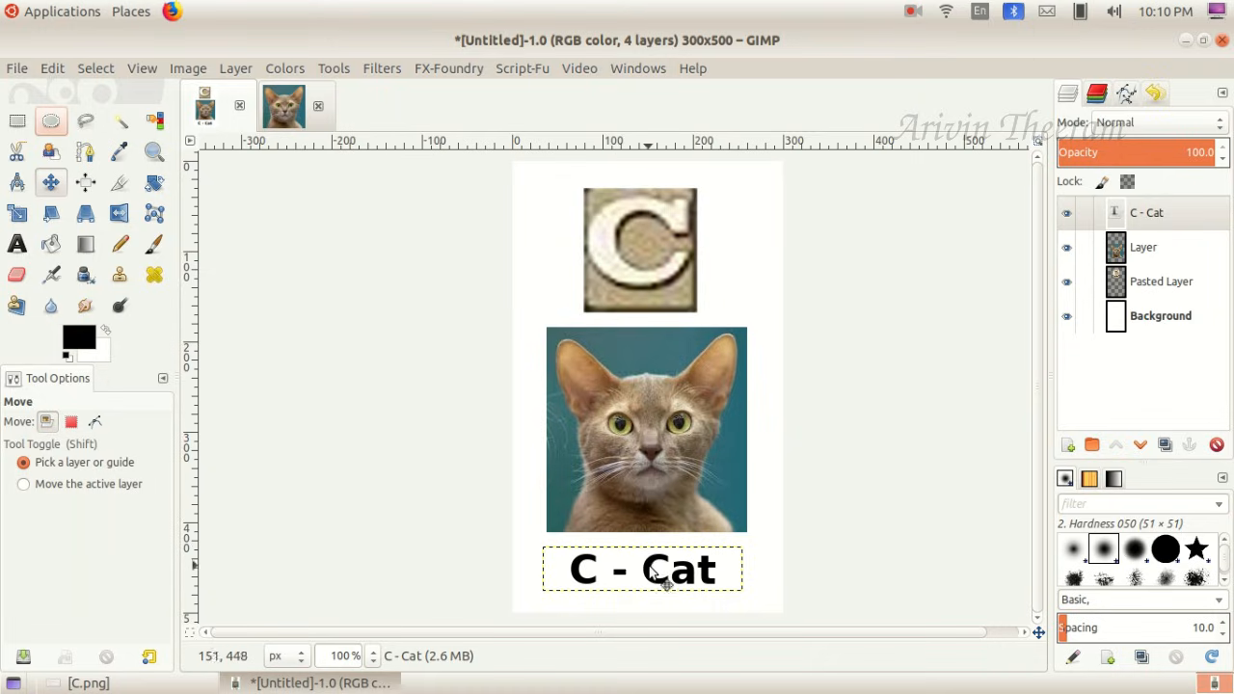
- Nudge the caption slightly right and up to align it below the cat, and check the saving instructions in C.png
{"action": "left_click_drag", "start_coordinate": [652, 569], "coordinate": [657, 566]}
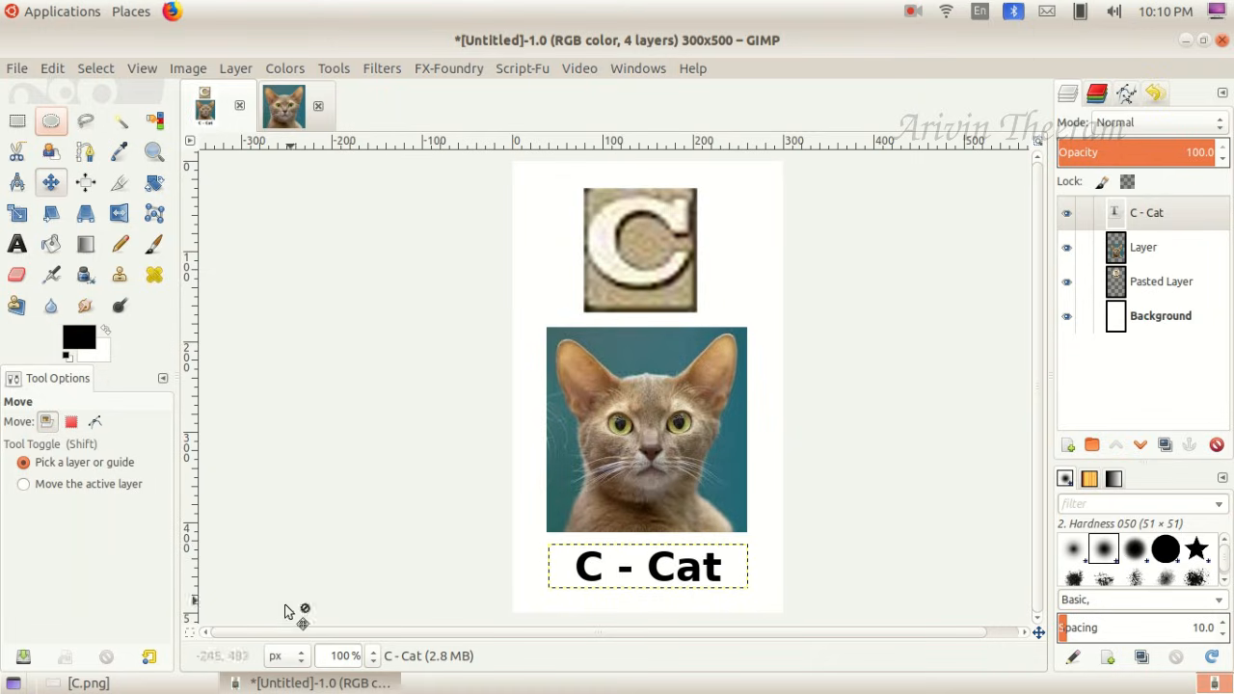
{"action": "left_click", "coordinate": [137, 684]}
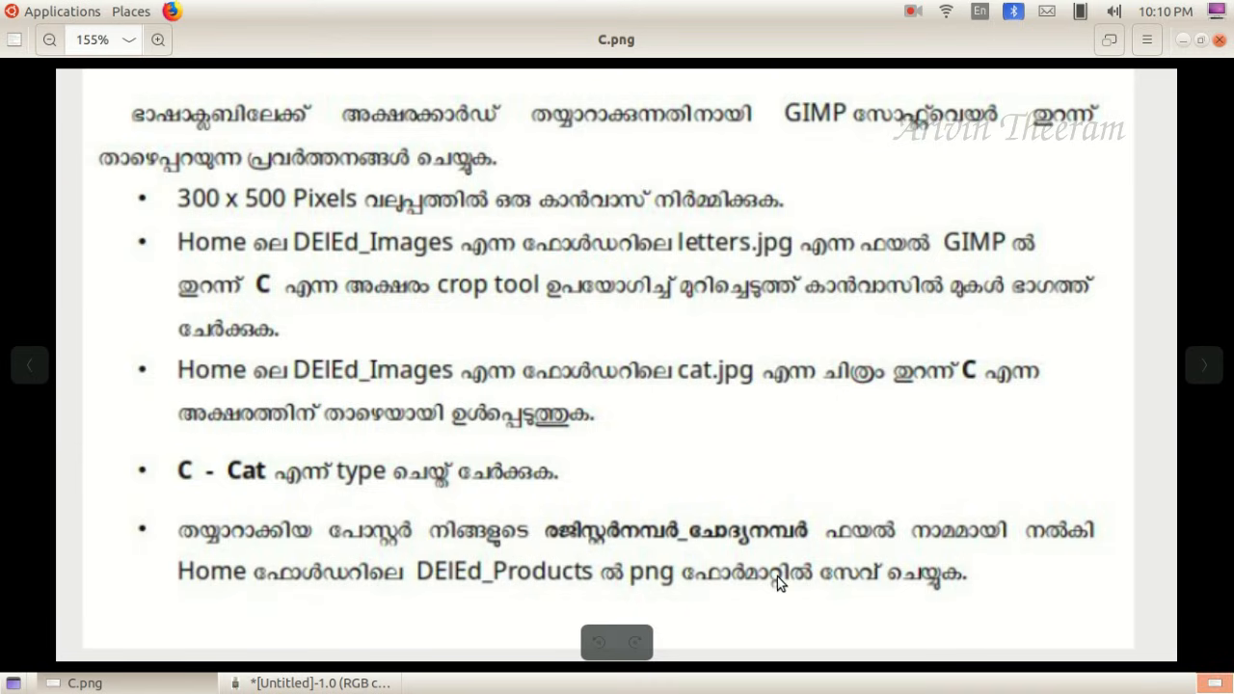
{"action": "left_click", "coordinate": [85, 683]}
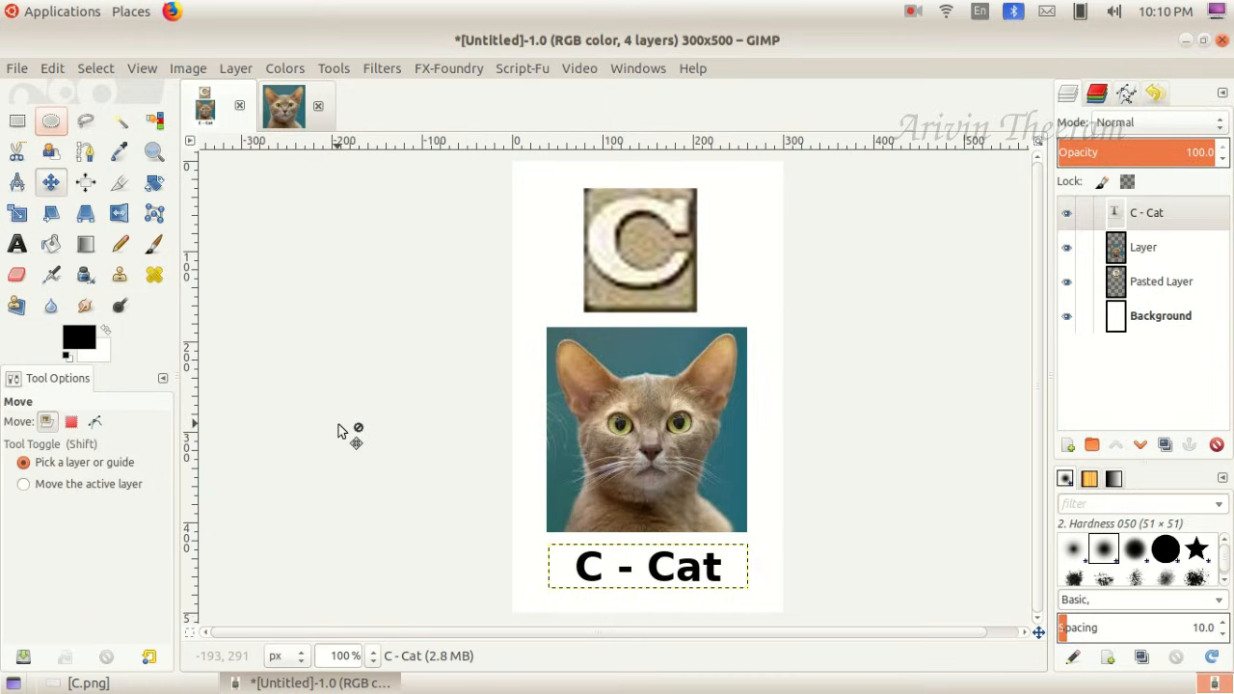
- Save the image as an XCF file in the DElEd_Products folder, named with the register number followed by "_q7"
{"action": "left_click", "coordinate": [16, 69]}
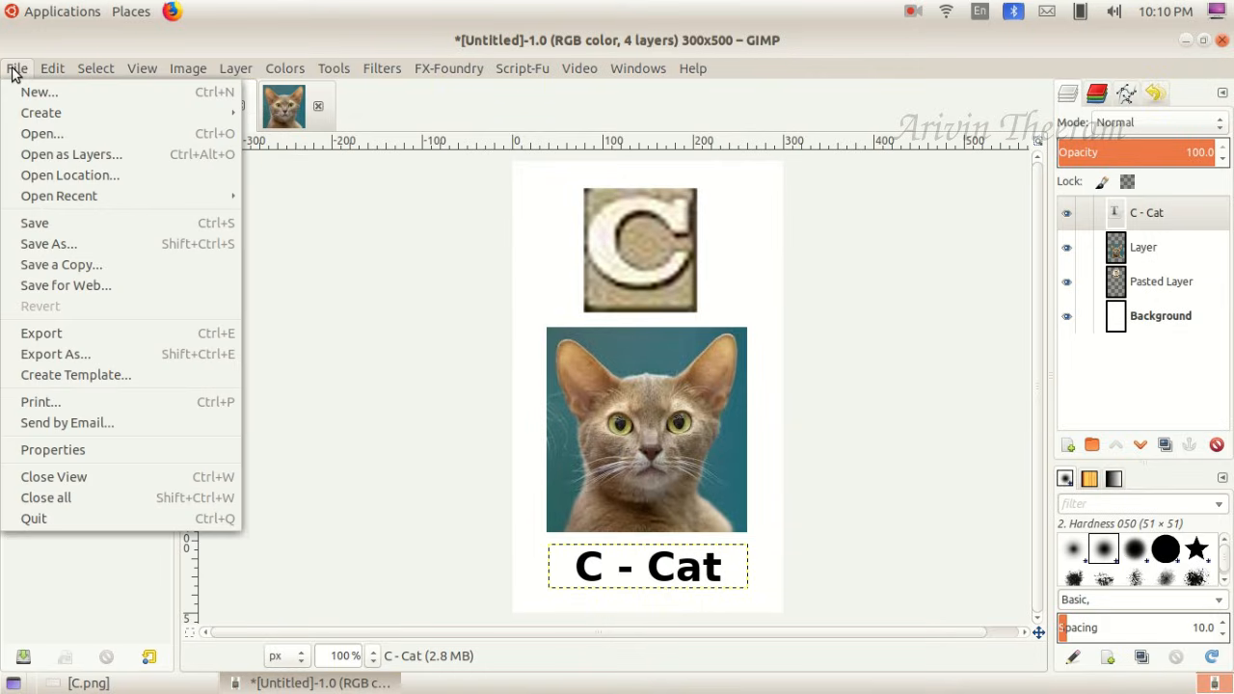
{"action": "left_click", "coordinate": [61, 248]}
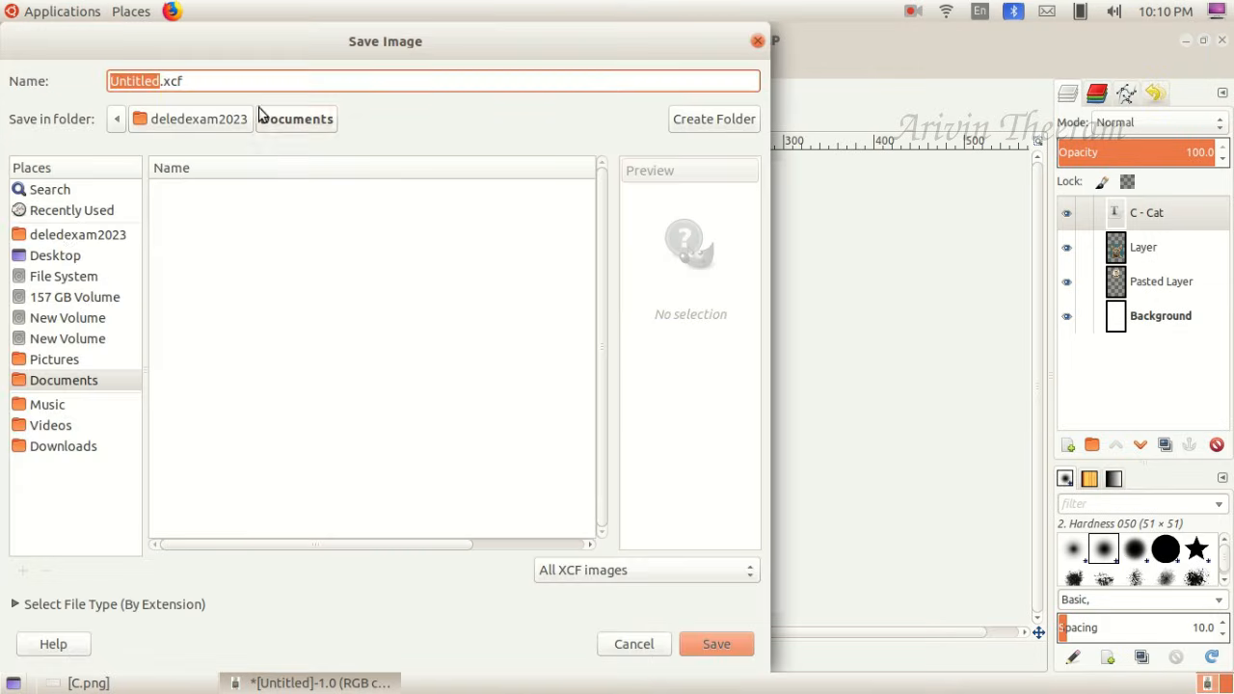
{"action": "left_click_drag", "start_coordinate": [276, 41], "coordinate": [482, 42]}
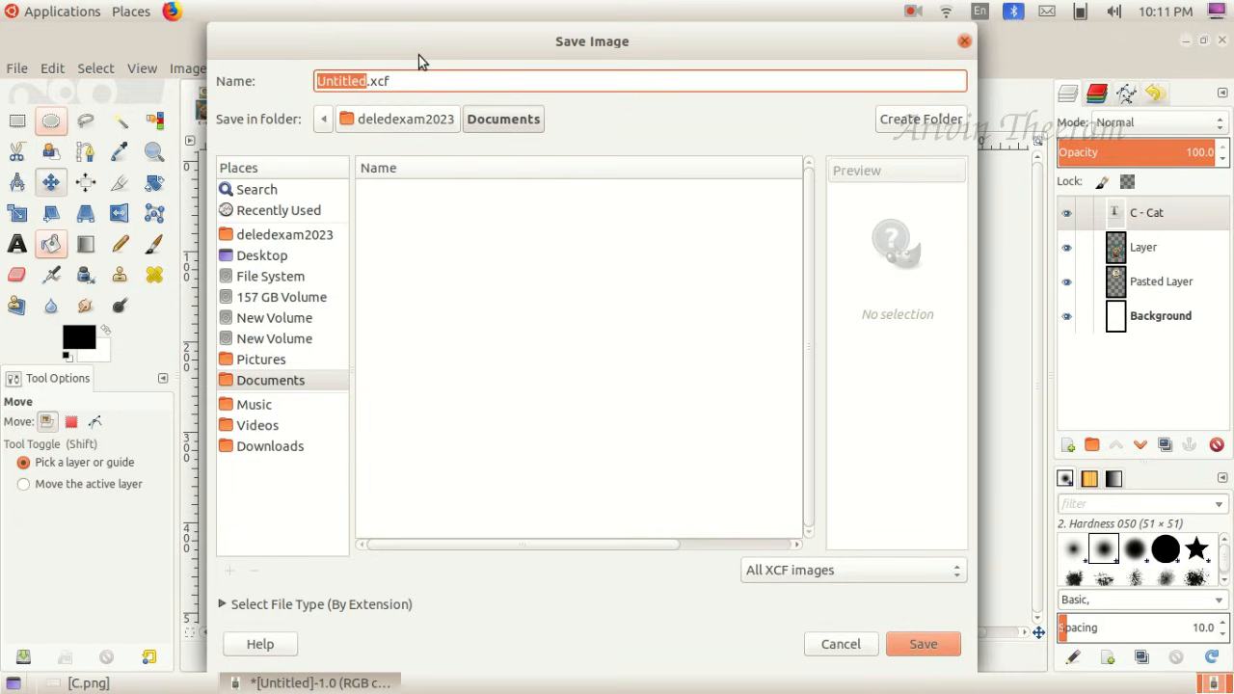
{"action": "type", "text": "2569874"}
{"action": "type", "text": "_q"}
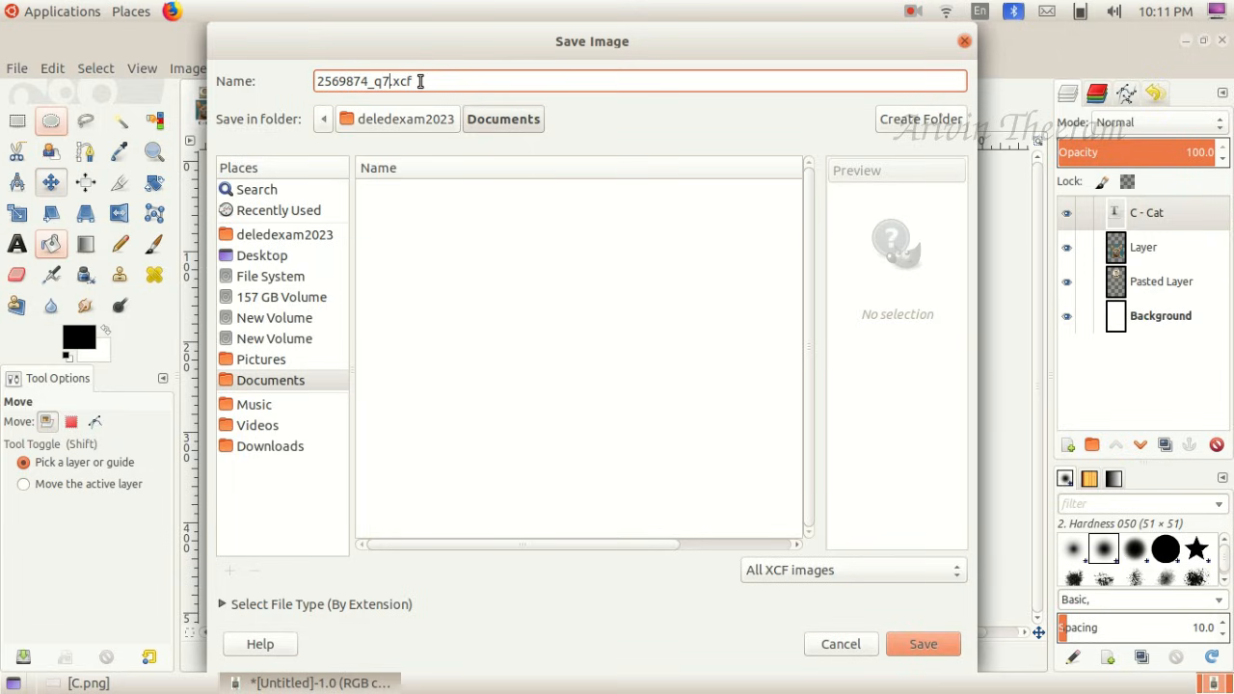
{"action": "left_click_drag", "start_coordinate": [420, 81], "coordinate": [389, 81]}
{"action": "left_click", "coordinate": [274, 237]}
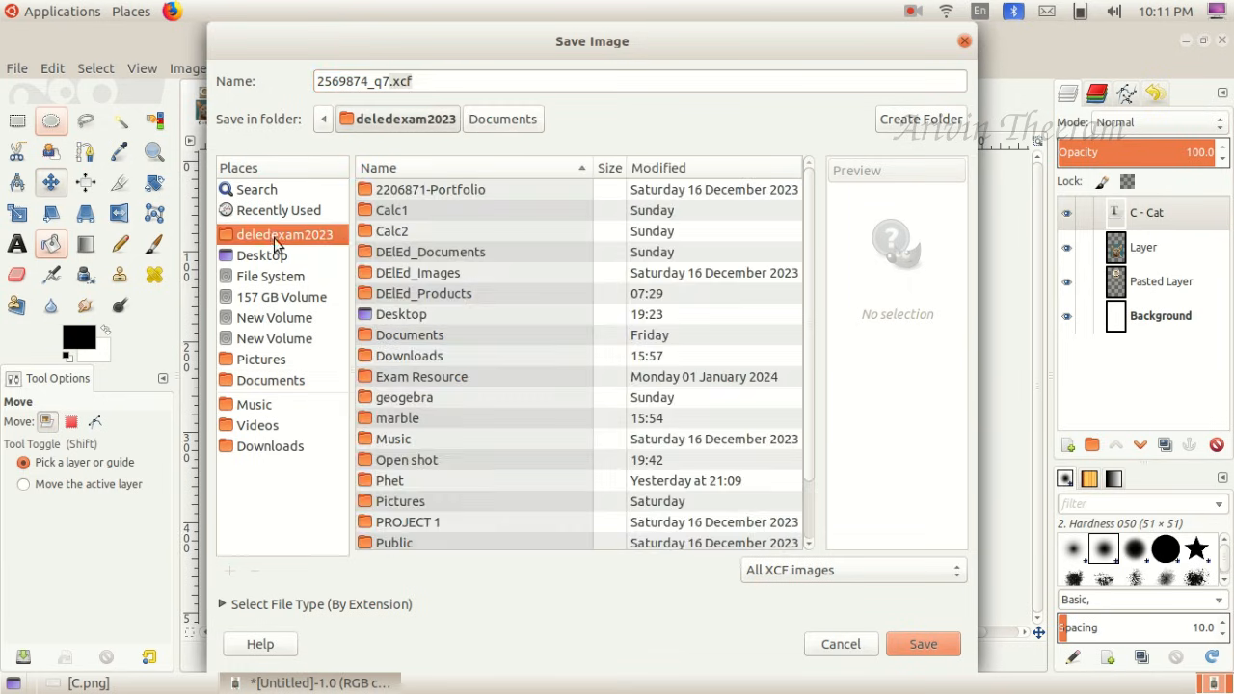
{"action": "double_click", "coordinate": [409, 294]}
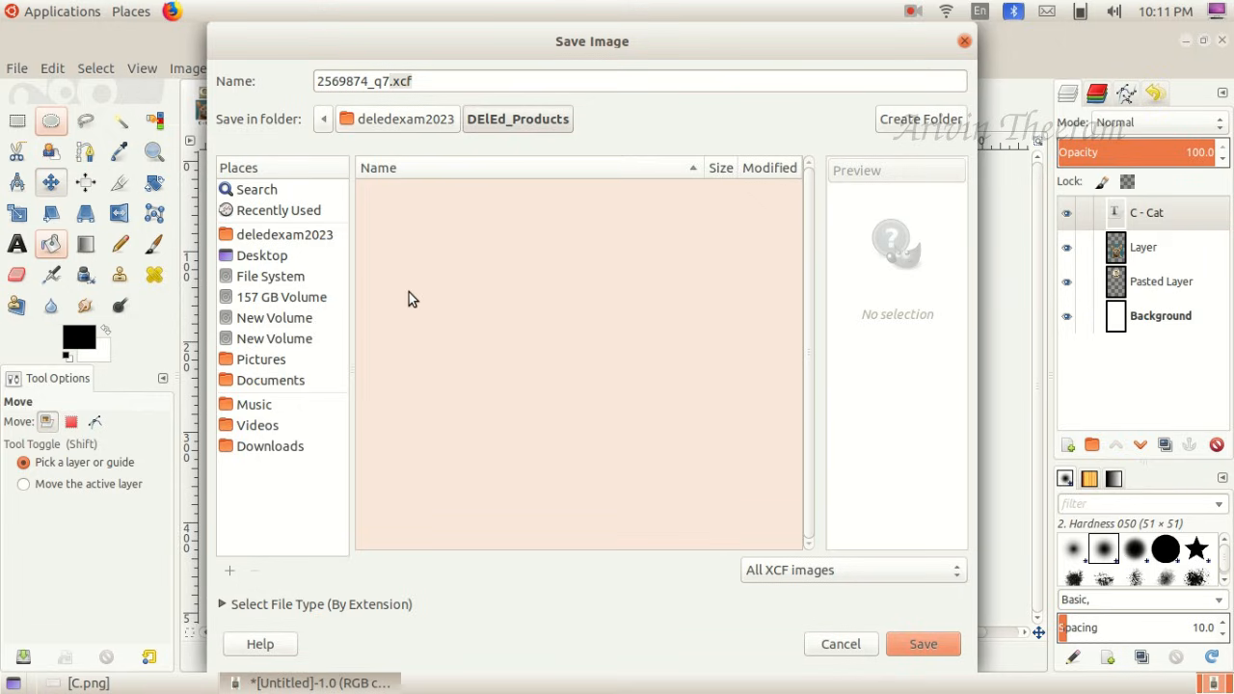
{"action": "left_click", "coordinate": [908, 640]}
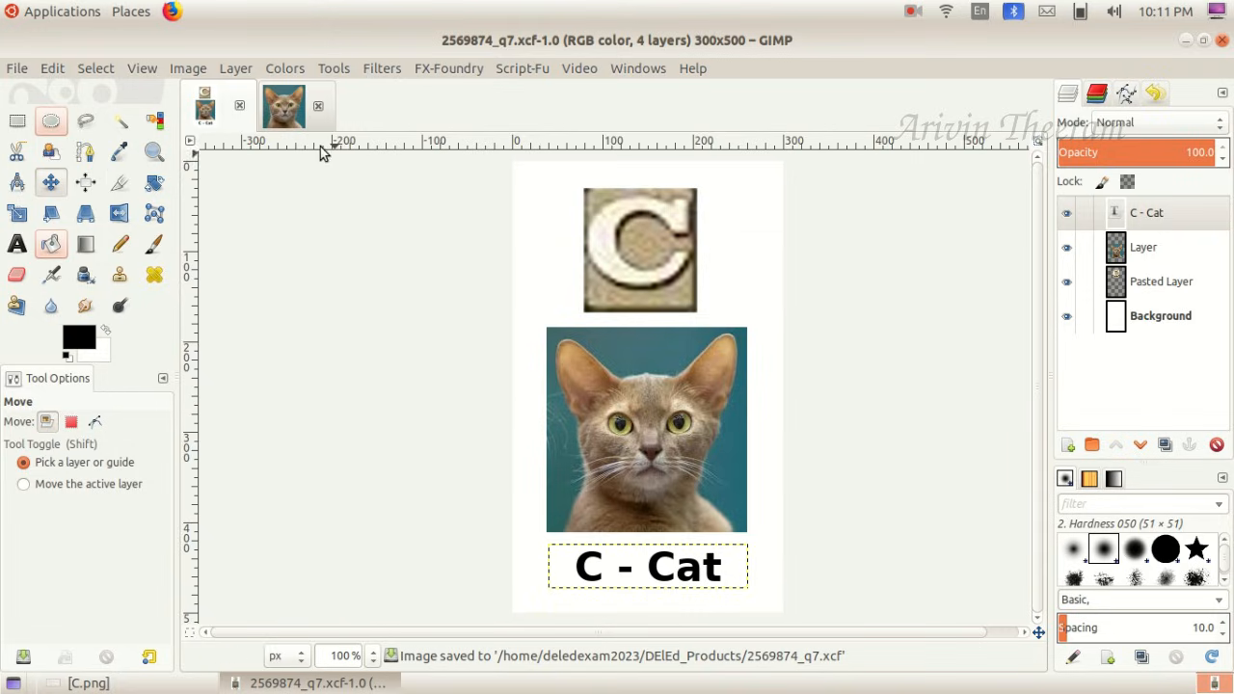
- Export the card as a PNG to DElEd_Products under the register number followed by "_q7", with the default PNG options
{"action": "left_click", "coordinate": [18, 71]}
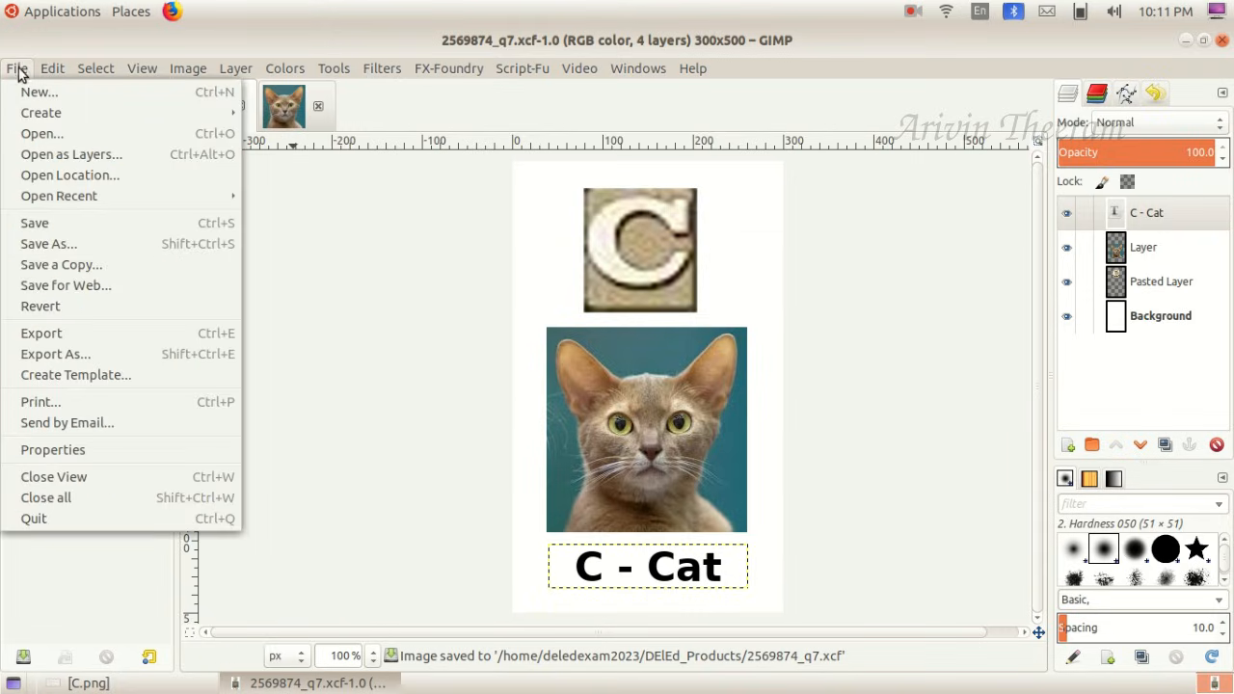
{"action": "left_click", "coordinate": [92, 354]}
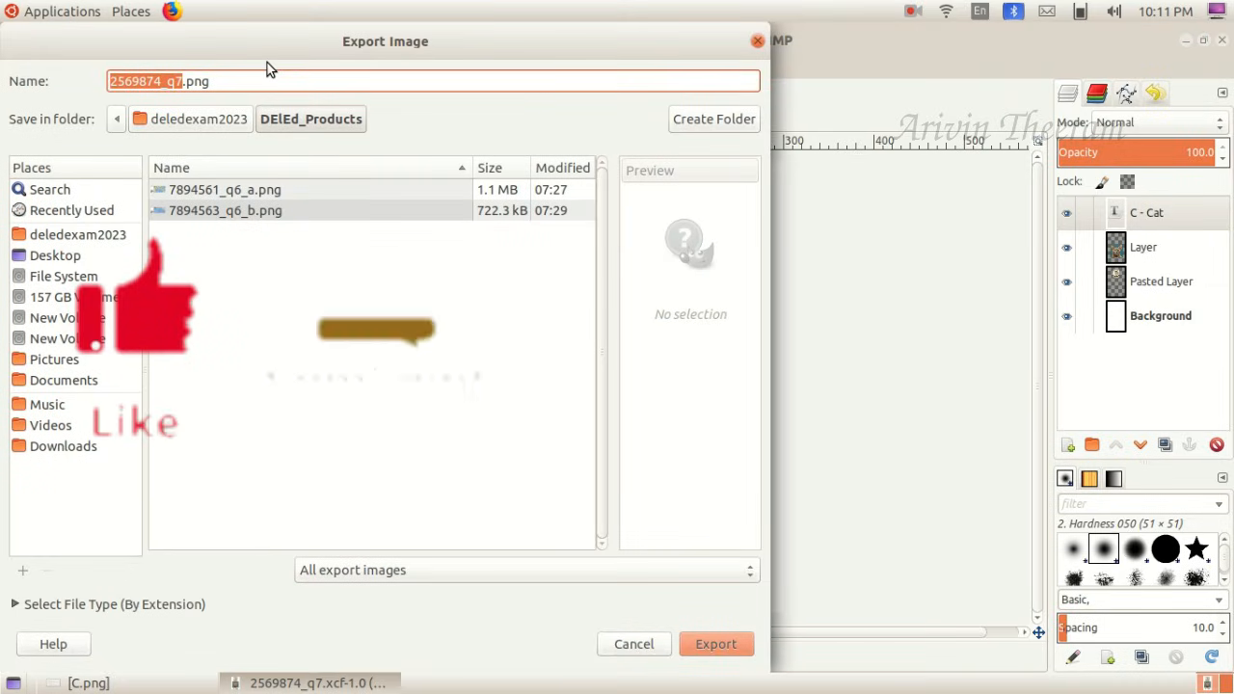
{"action": "left_click_drag", "start_coordinate": [264, 45], "coordinate": [396, 45]}
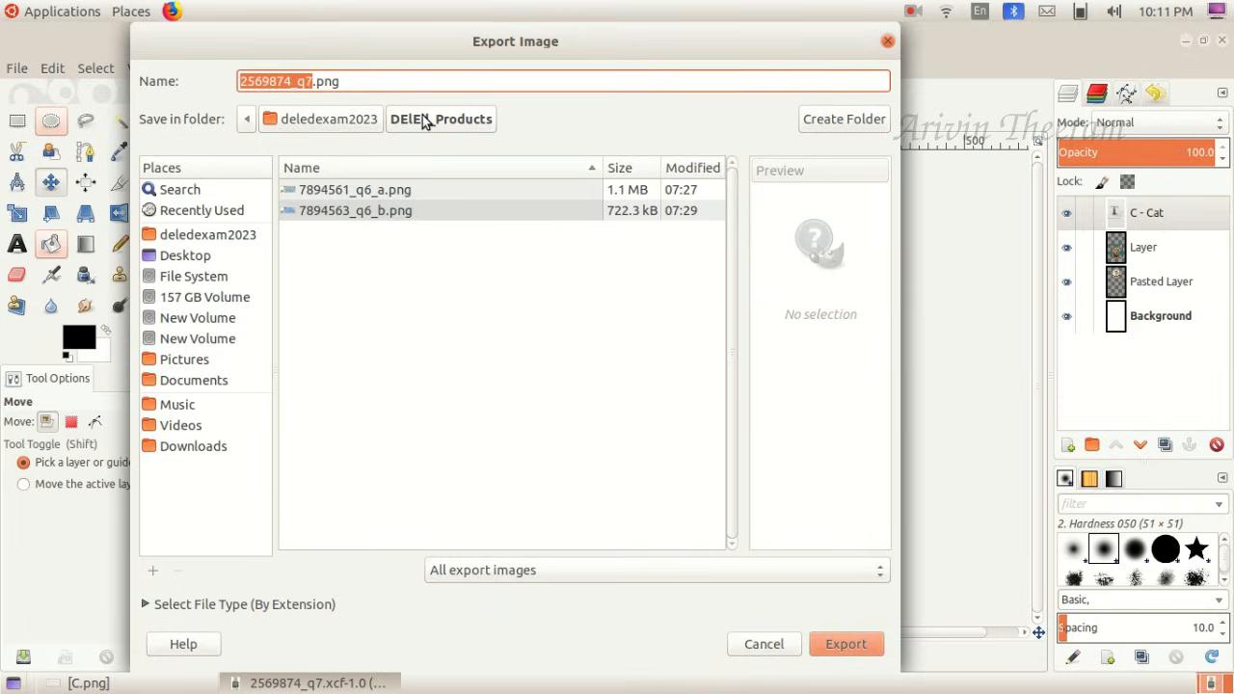
{"action": "left_click", "coordinate": [364, 84]}
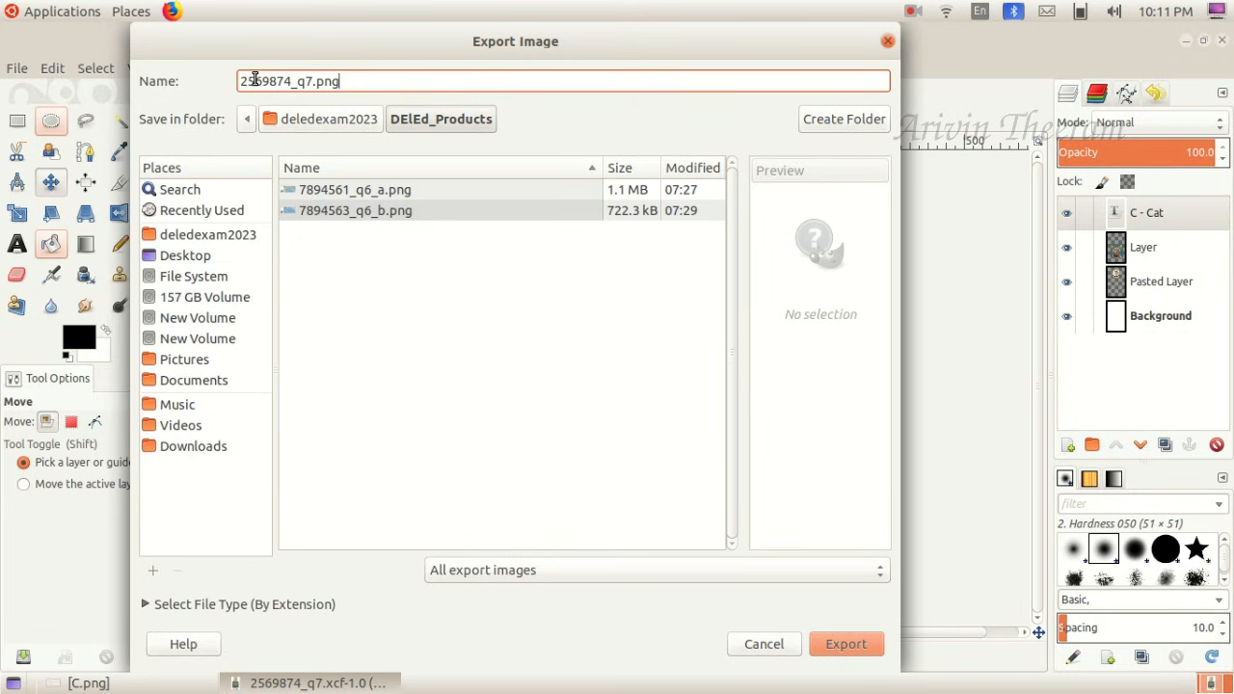
{"action": "left_click", "coordinate": [249, 234]}
{"action": "double_click", "coordinate": [338, 296]}
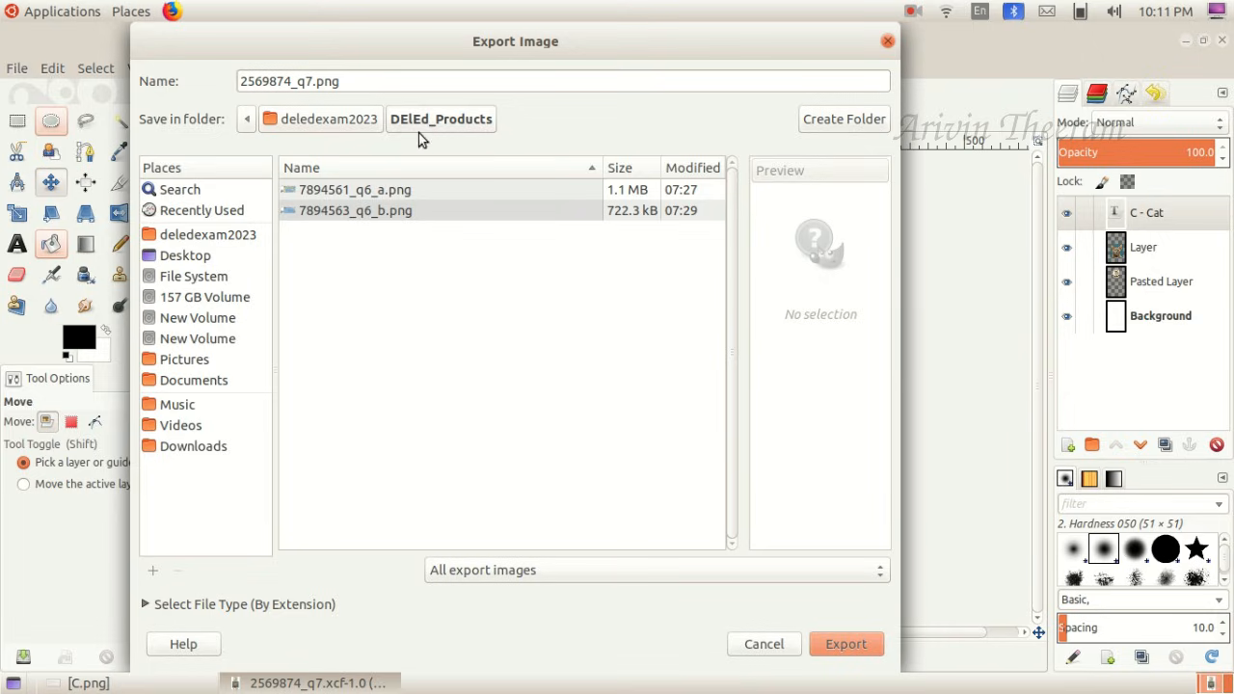
{"action": "left_click", "coordinate": [844, 645]}
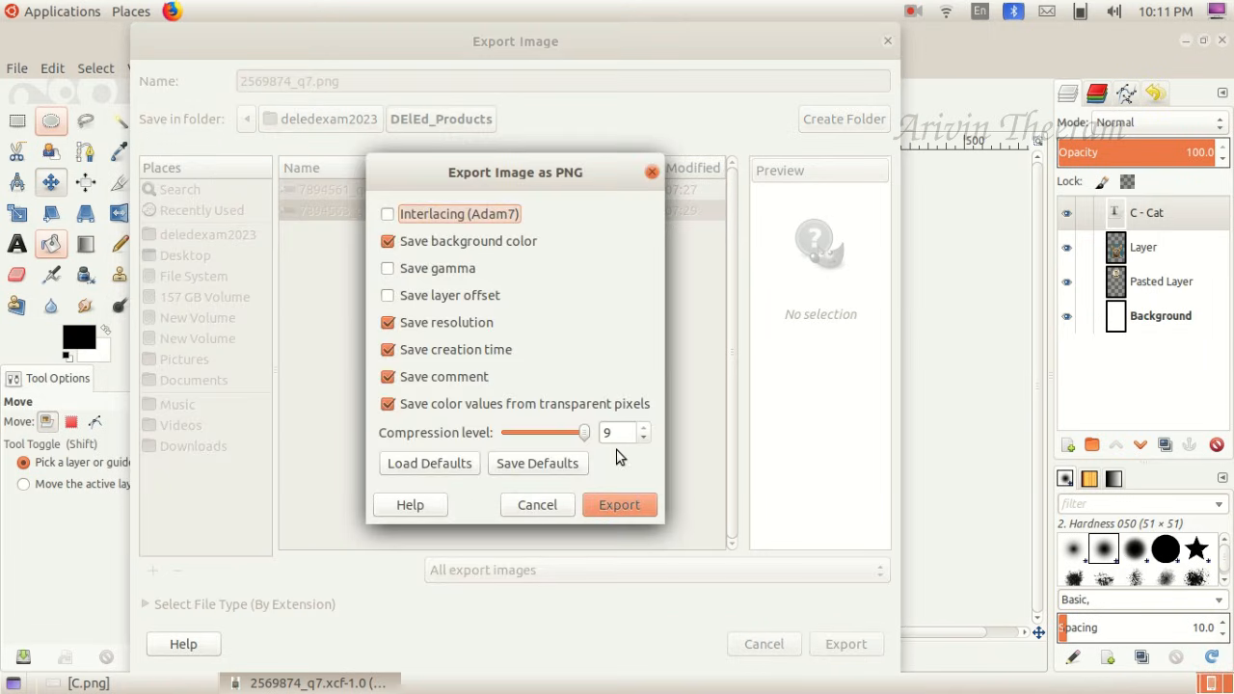
{"action": "left_click", "coordinate": [624, 502]}
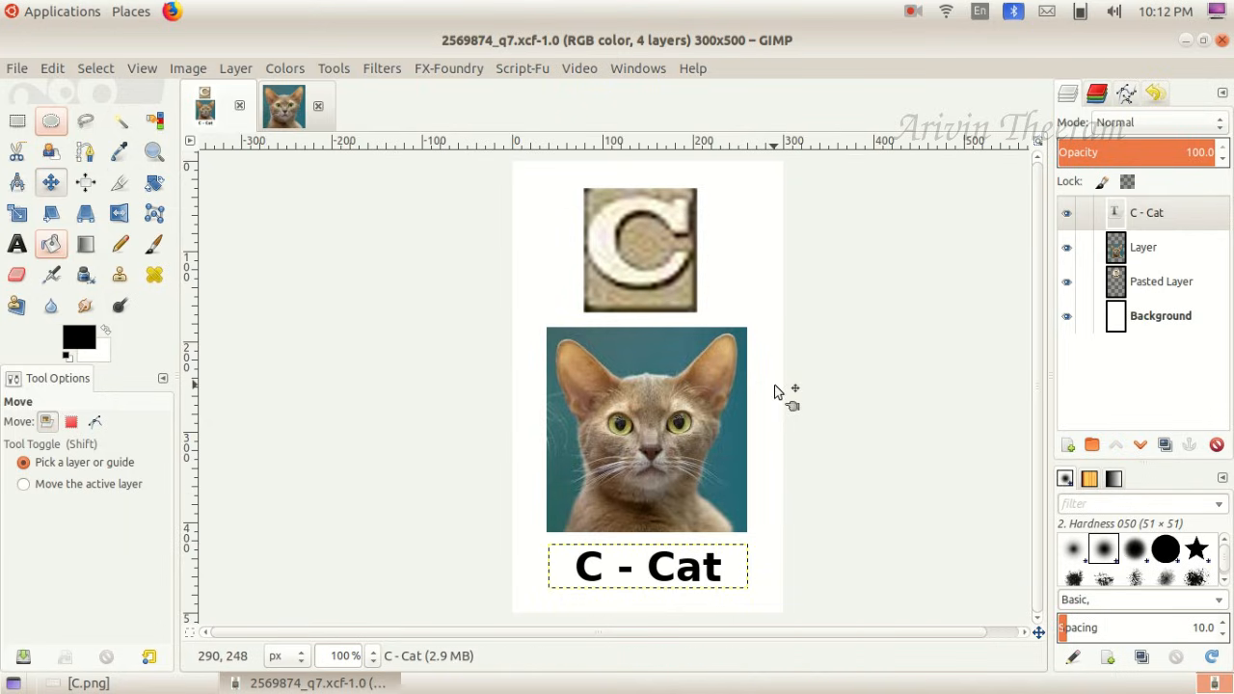
- Minimize the image editor and open the DElEd_Products folder in Home to check the saved files
{"action": "left_click", "coordinate": [1187, 42]}
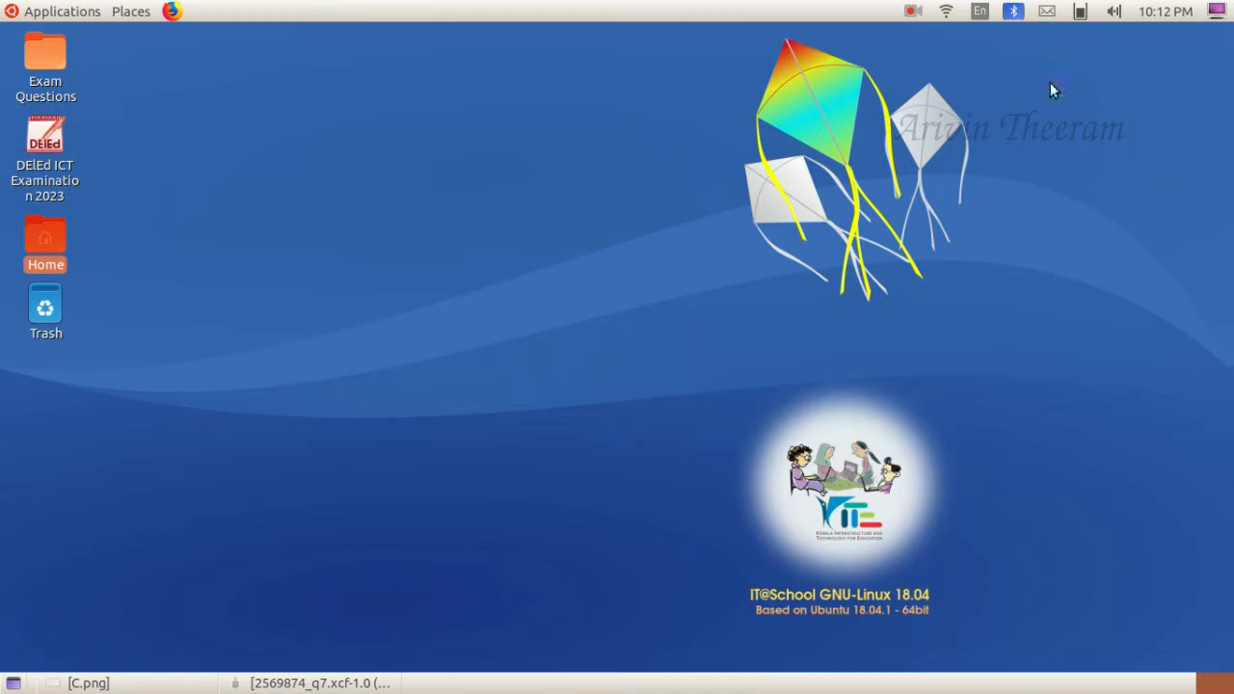
{"action": "double_click", "coordinate": [54, 241]}
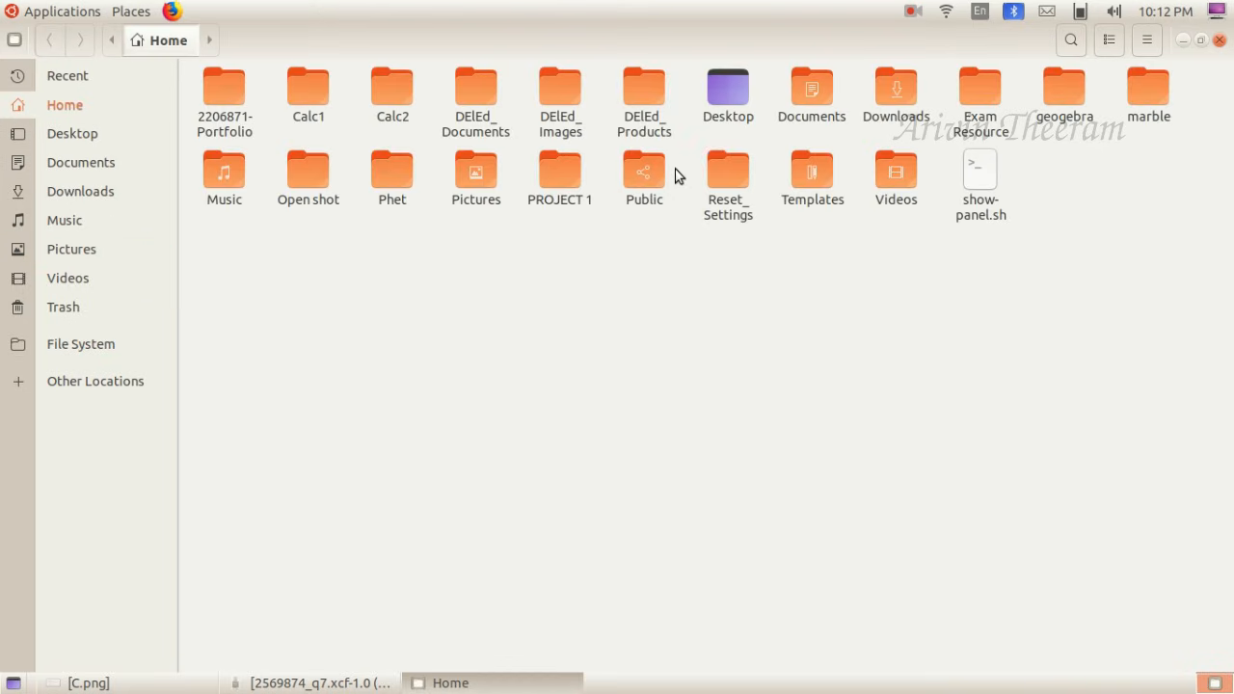
{"action": "left_click", "coordinate": [654, 85]}
{"action": "double_click", "coordinate": [653, 85]}
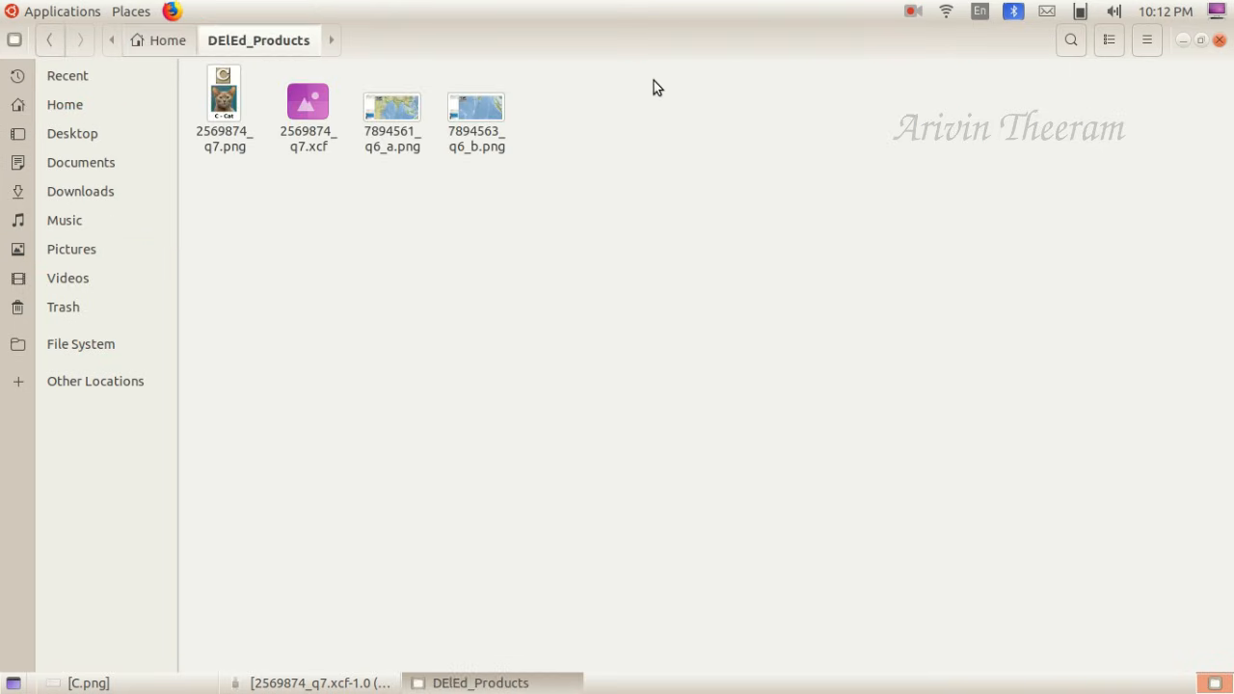
- Check the saved PNG and XCF card files in the DElEd_Products folder
{"action": "left_click", "coordinate": [232, 118]}
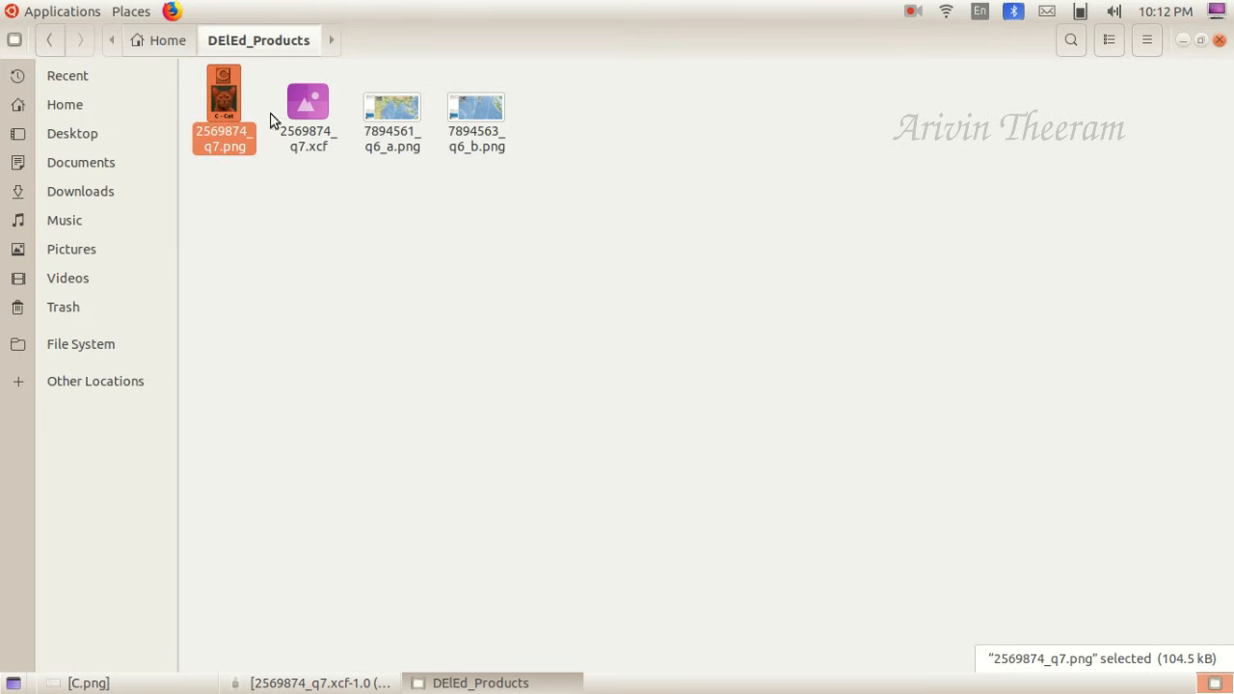
{"action": "left_click", "coordinate": [308, 118]}
{"action": "left_click", "coordinate": [221, 115]}
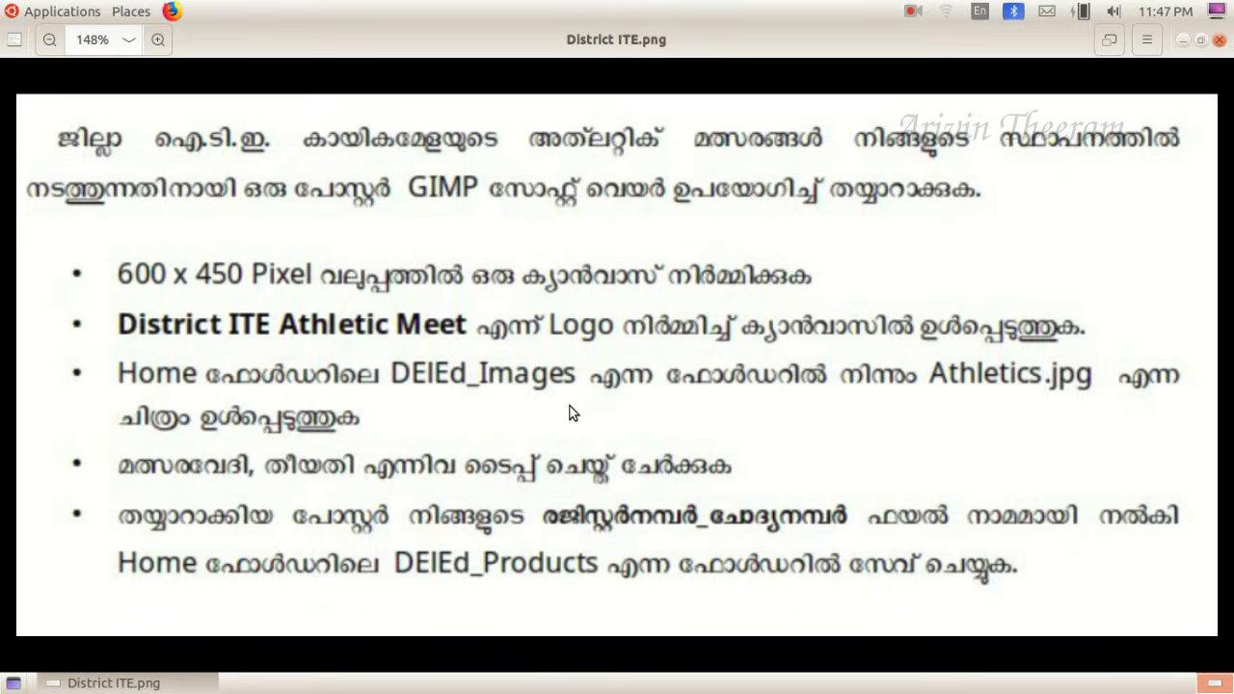
- Minimize the District ITE.png instructions and launch the GNU Image Manipulation Program
{"action": "left_click", "coordinate": [1183, 40]}
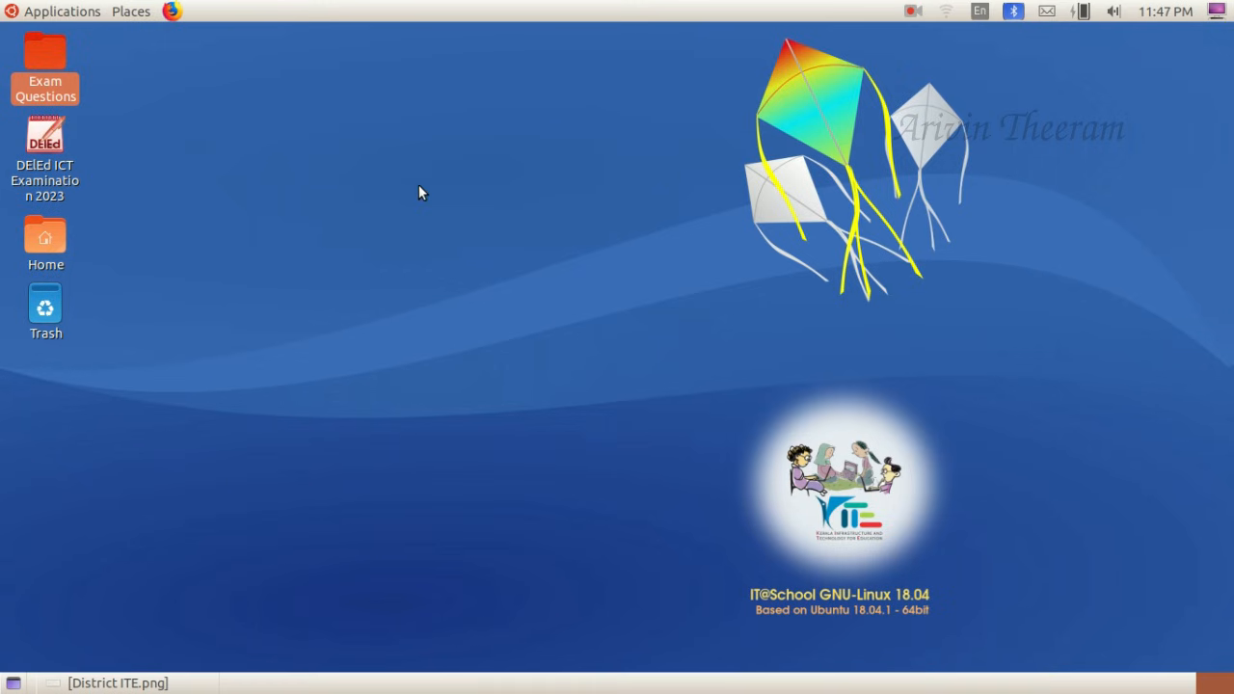
{"action": "left_click", "coordinate": [86, 11]}
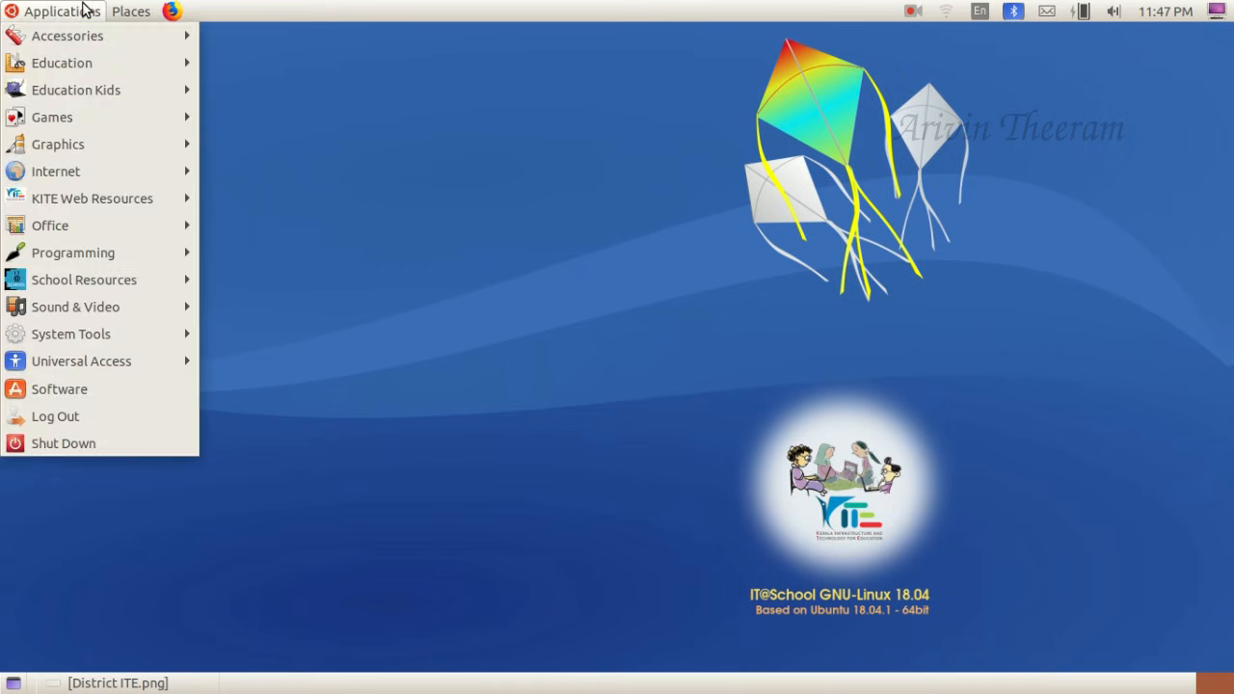
{"action": "mouse_move", "coordinate": [92, 135]}
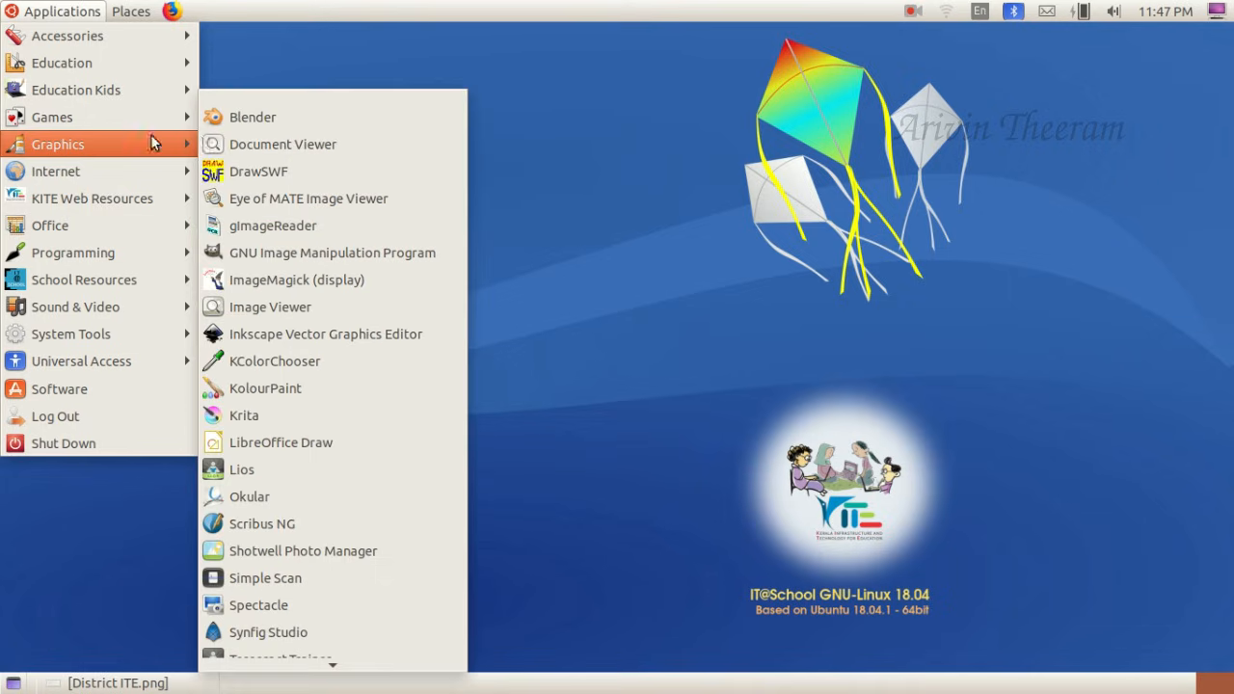
{"action": "left_click", "coordinate": [301, 255]}
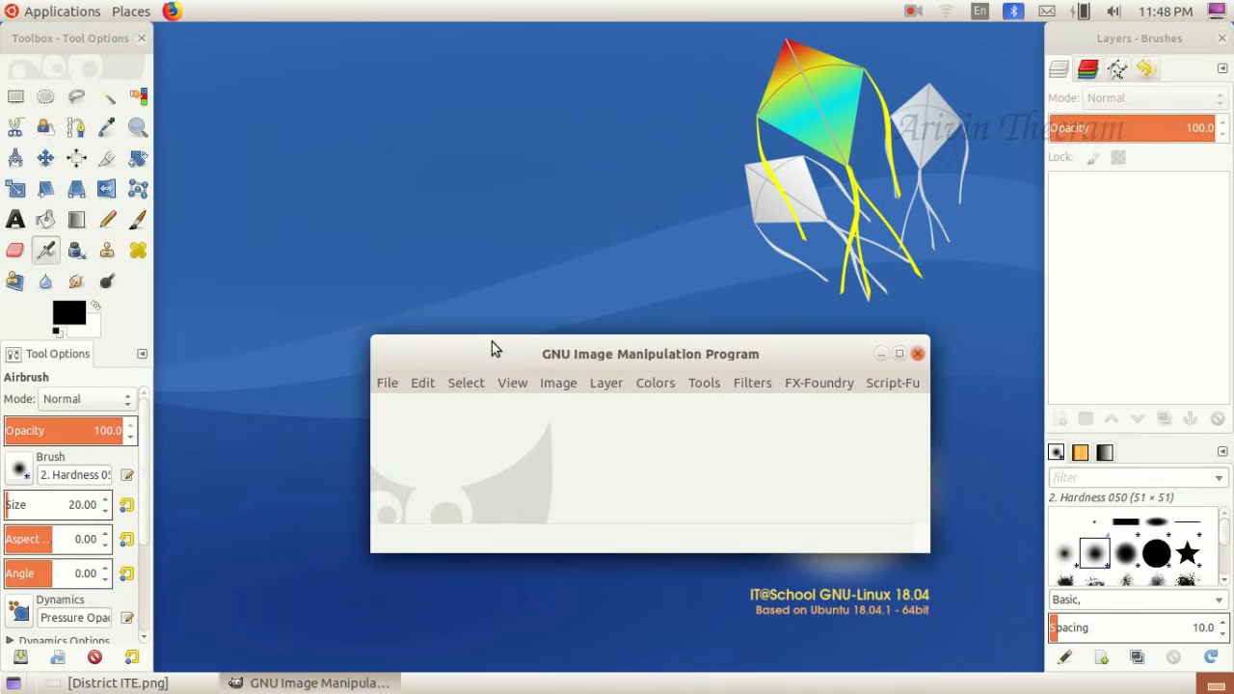
- Switch the image editor to single-window mode and maximize its window
{"action": "left_click_drag", "start_coordinate": [491, 348], "coordinate": [451, 277]}
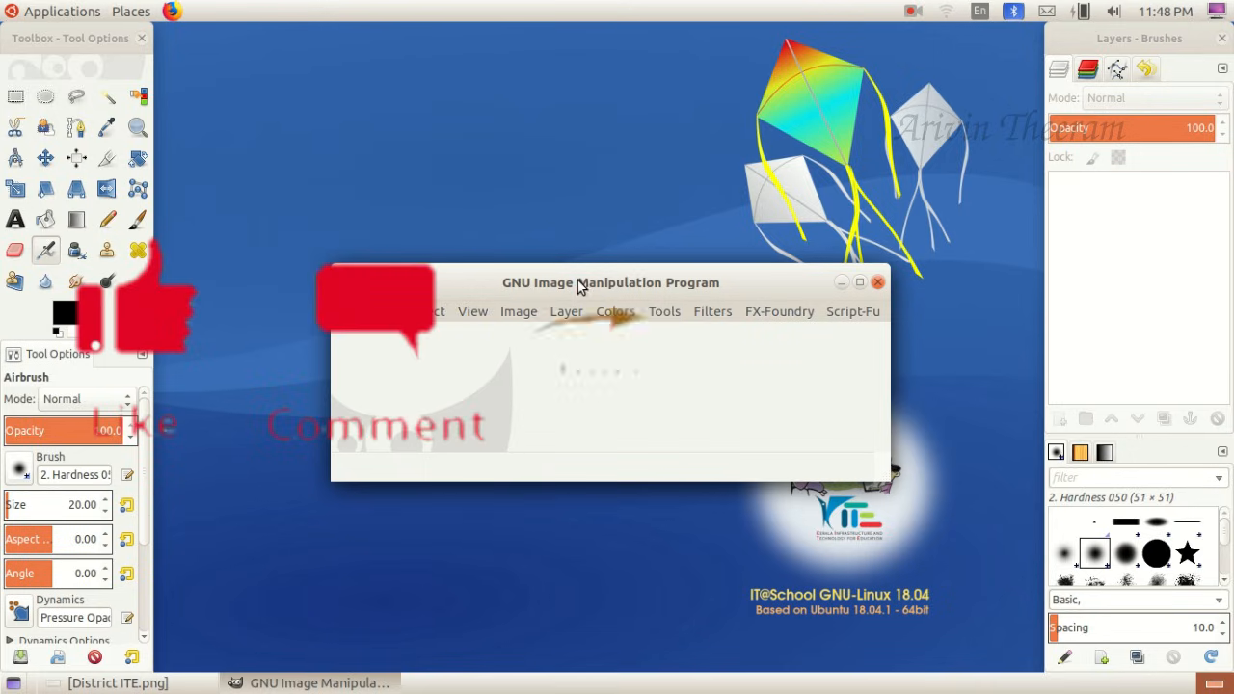
{"action": "left_click_drag", "start_coordinate": [581, 287], "coordinate": [569, 263]}
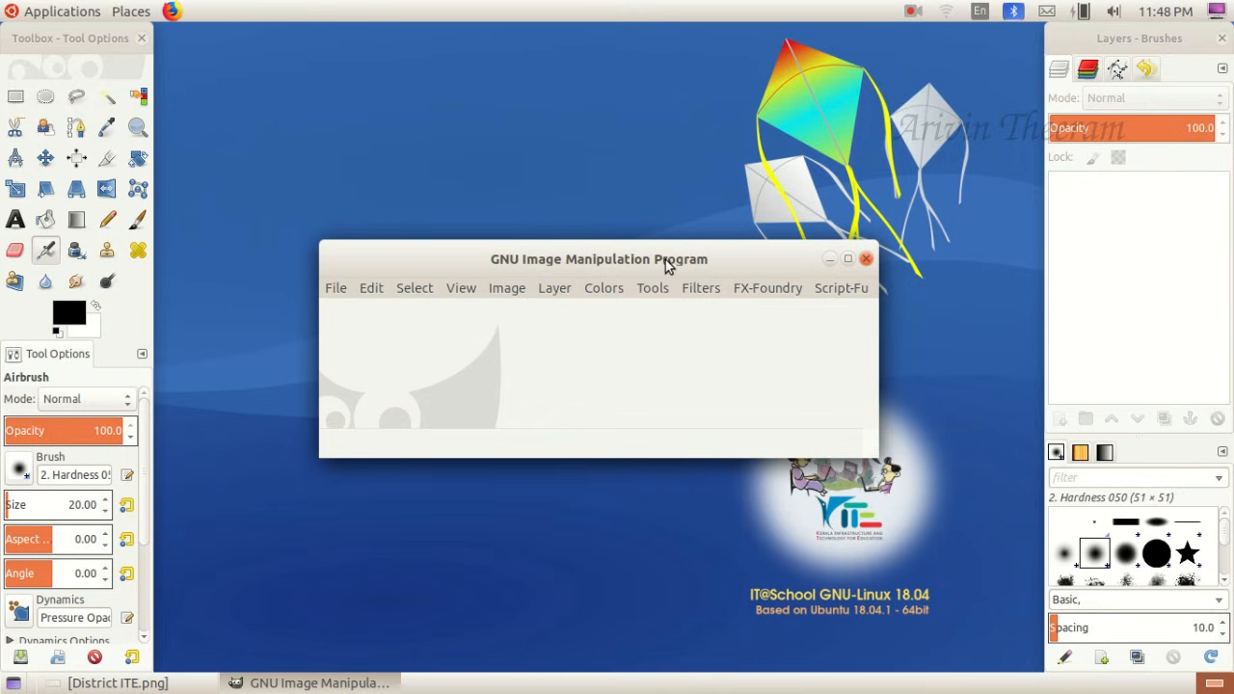
{"action": "left_click", "coordinate": [849, 262]}
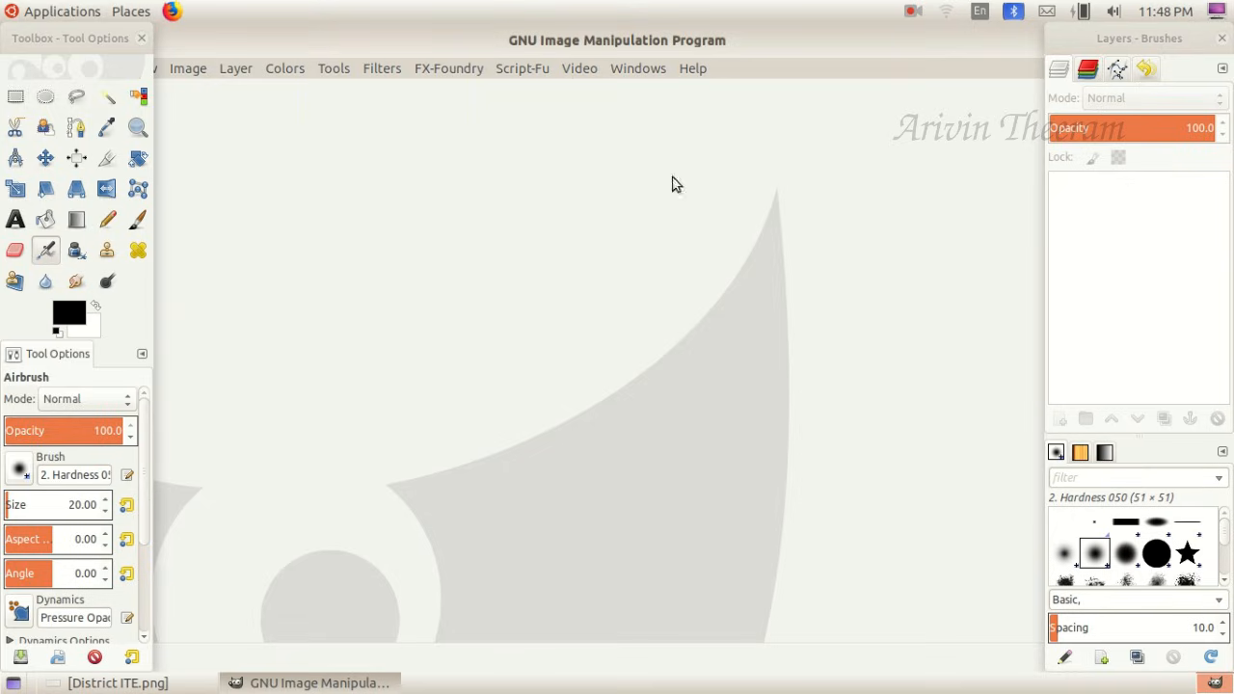
{"action": "left_click", "coordinate": [649, 78]}
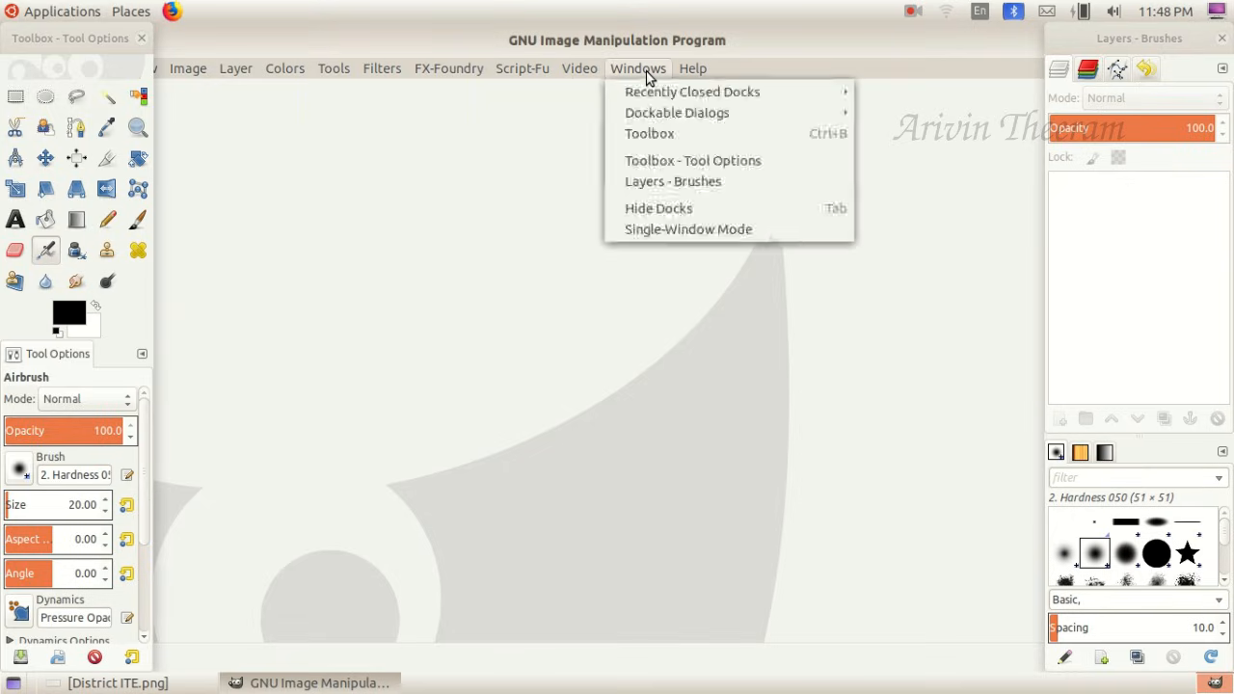
{"action": "left_click", "coordinate": [686, 229]}
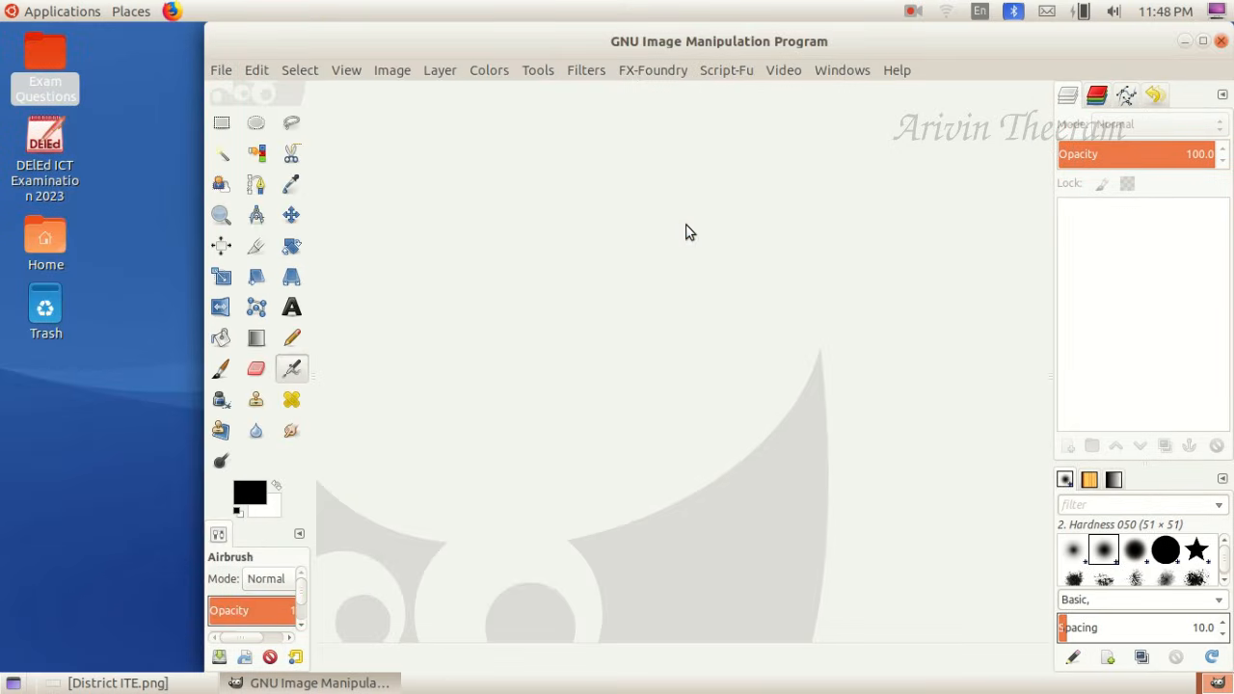
{"action": "left_click", "coordinate": [1204, 41]}
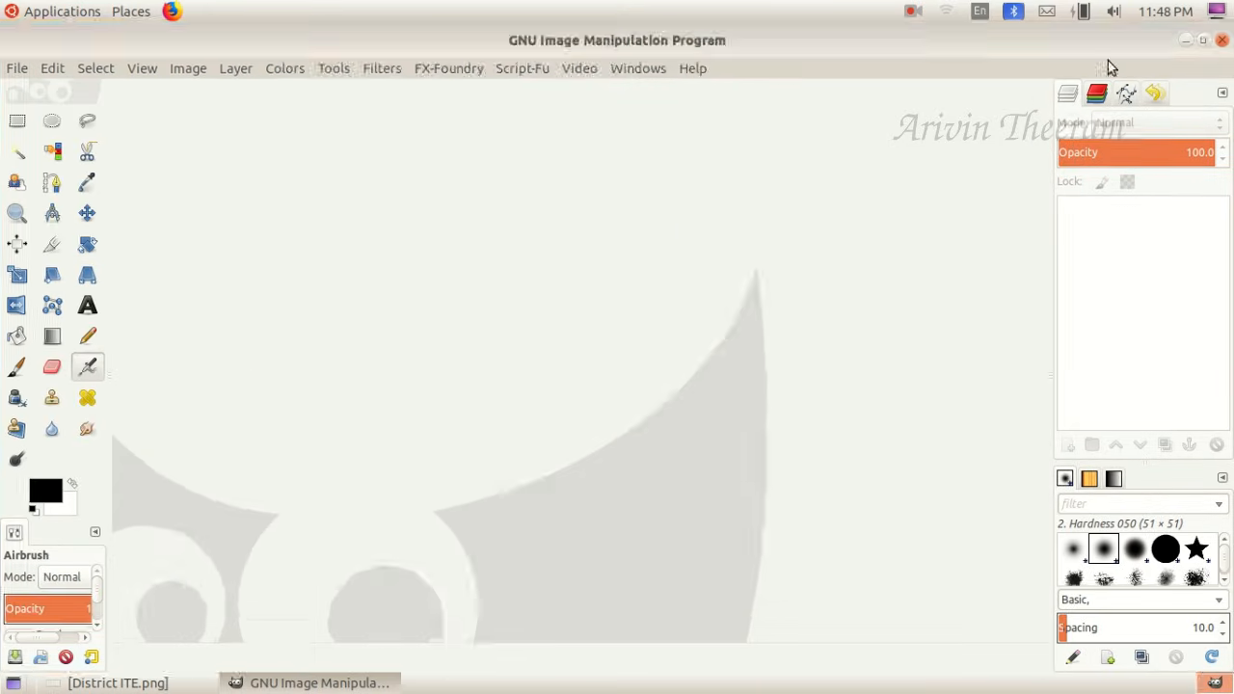
- Start a new image and set its width to 600 px, as required by the instructions in District ITE.png
{"action": "left_click", "coordinate": [127, 683]}
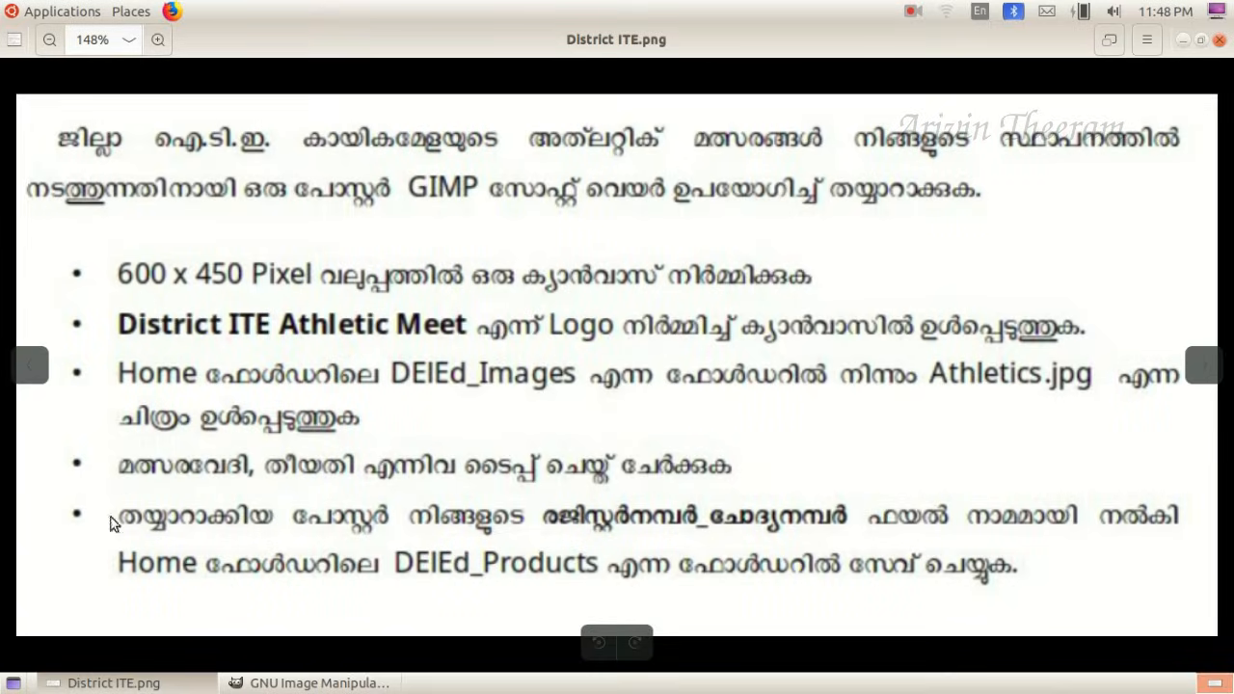
{"action": "left_click", "coordinate": [106, 684]}
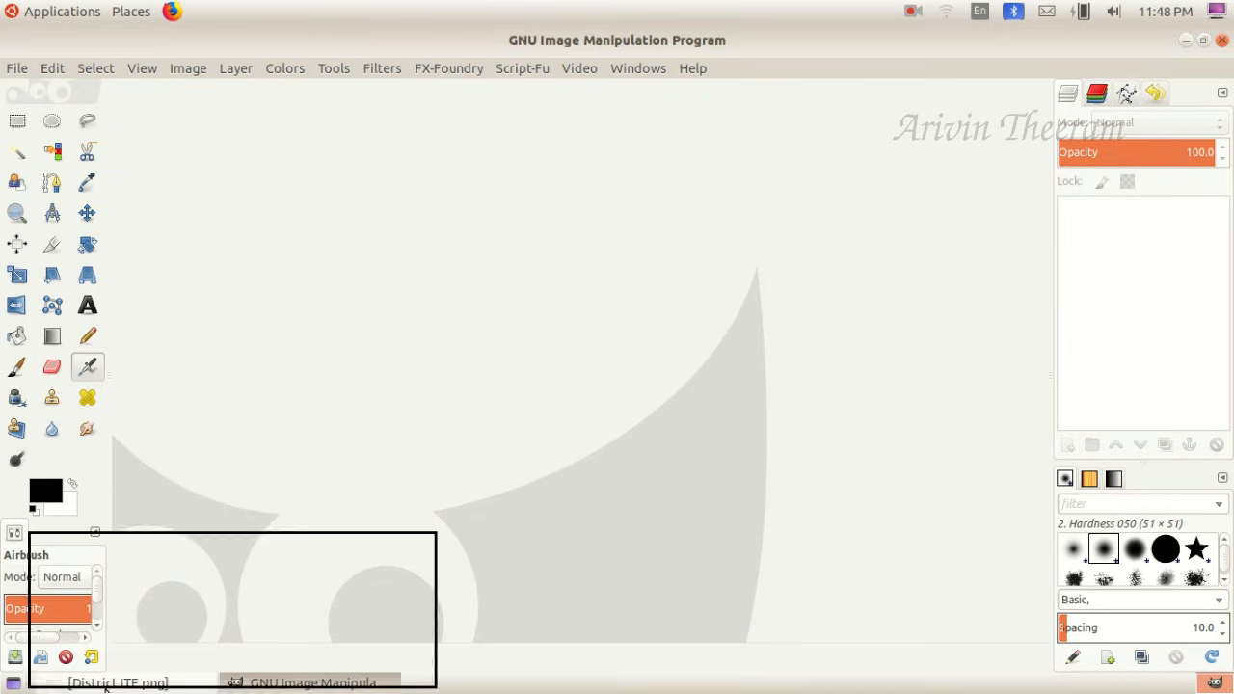
{"action": "left_click", "coordinate": [16, 76]}
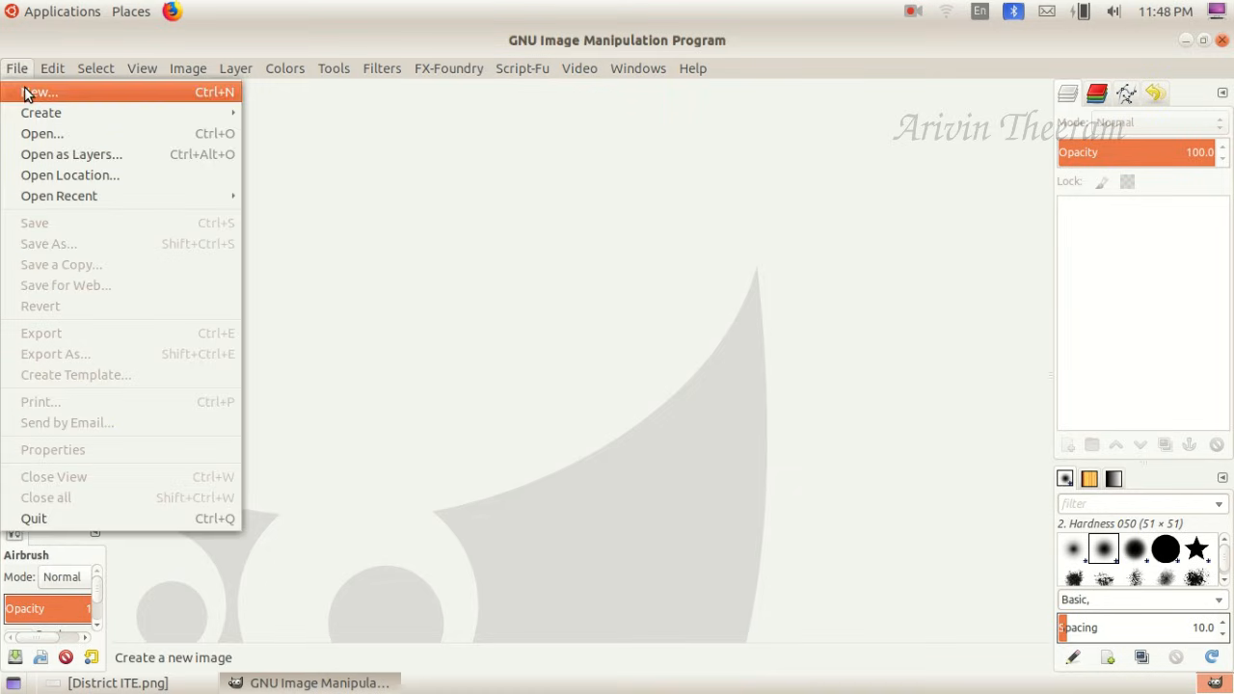
{"action": "left_click", "coordinate": [27, 91]}
{"action": "left_click_drag", "start_coordinate": [105, 41], "coordinate": [355, 181]}
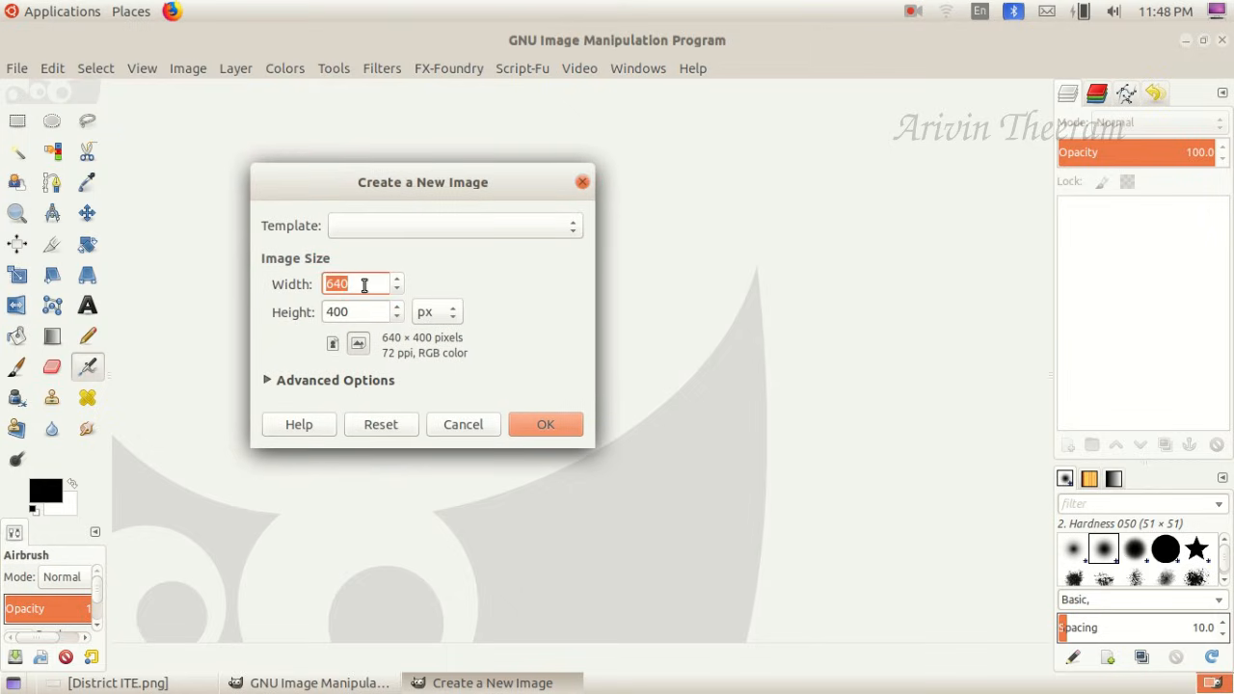
{"action": "left_click", "coordinate": [155, 685]}
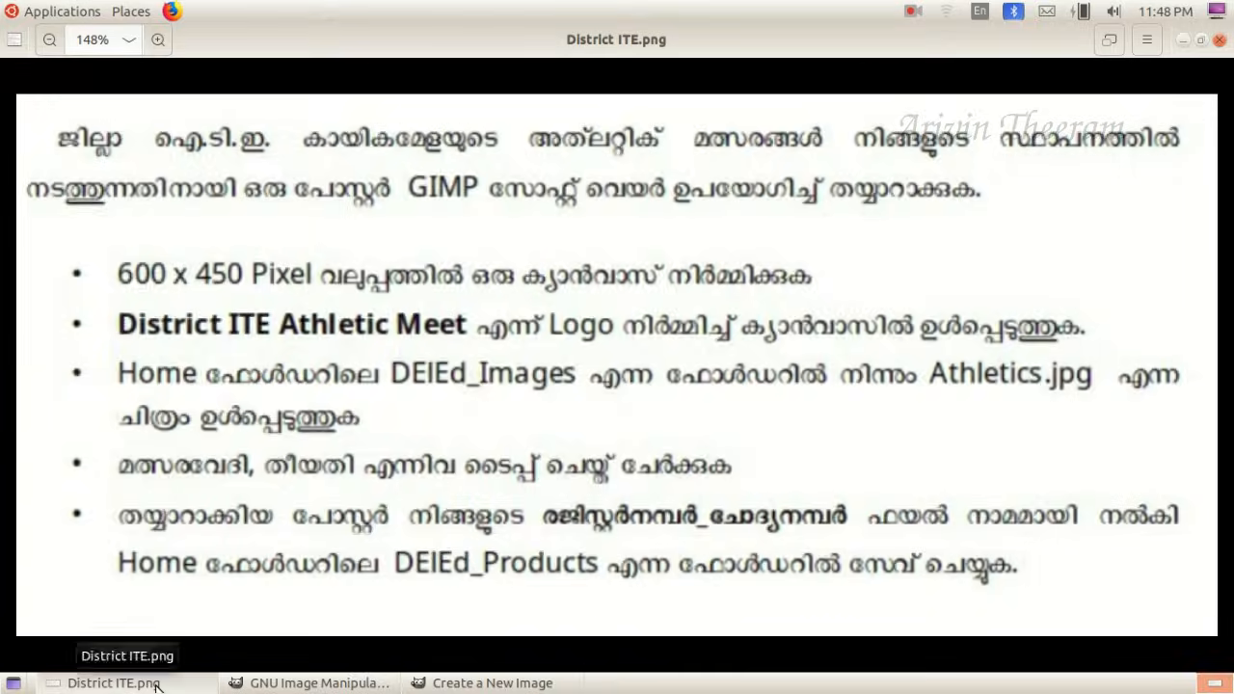
{"action": "left_click", "coordinate": [154, 685]}
{"action": "left_click", "coordinate": [364, 286]}
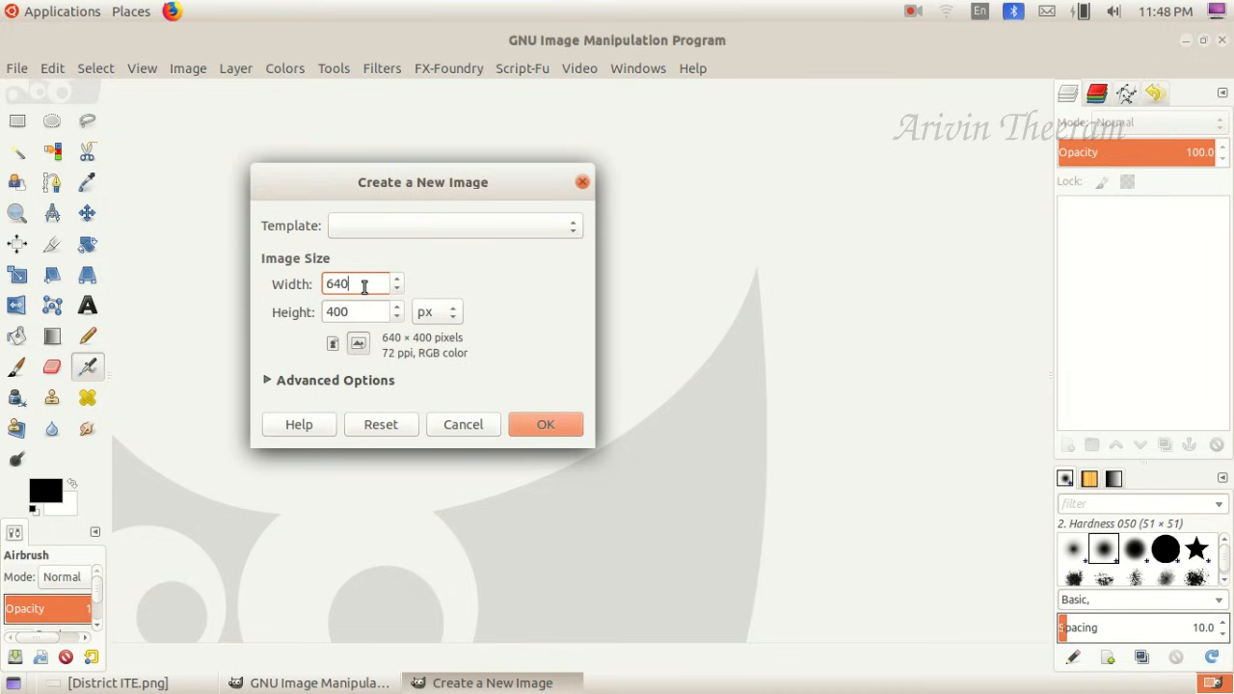
{"action": "type", "text": "00"}
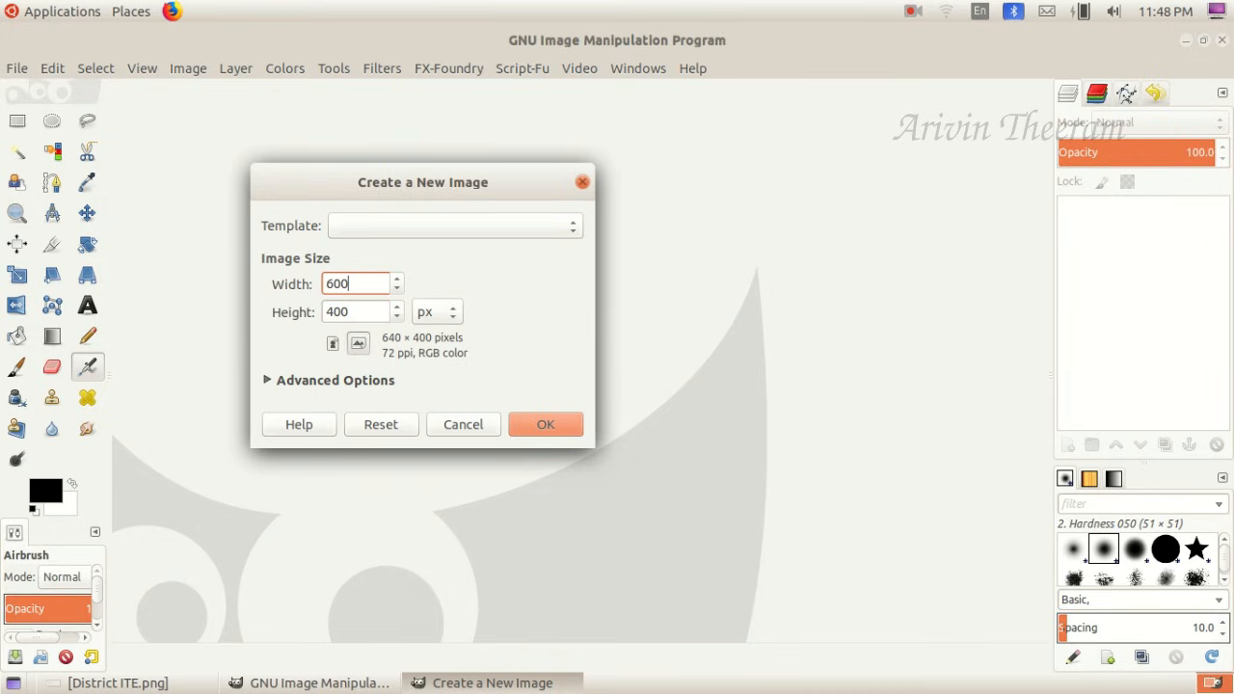
- Recheck the required canvas size in District ITE.png, set the height to 450 px and create the image
{"action": "left_click", "coordinate": [111, 684]}
{"action": "left_click", "coordinate": [111, 684]}
{"action": "left_click", "coordinate": [359, 313]}
{"action": "key", "text": "BackSpace"}
{"action": "type", "text": "5"}
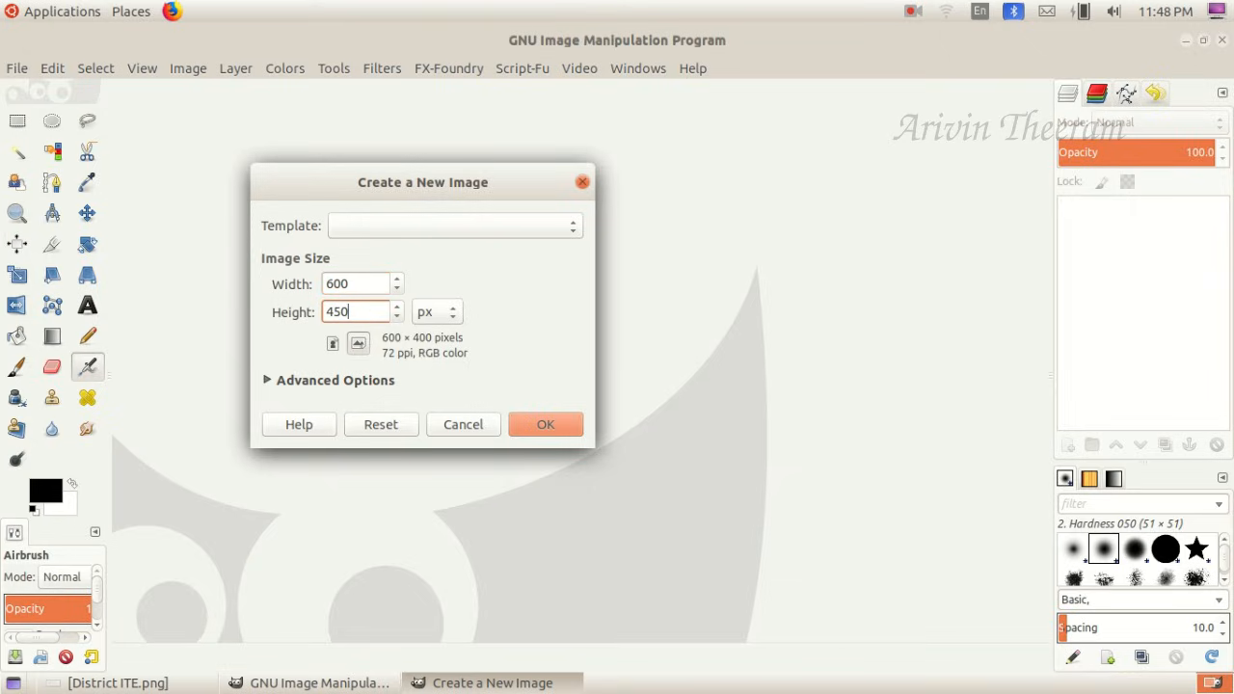
{"action": "left_click", "coordinate": [518, 424]}
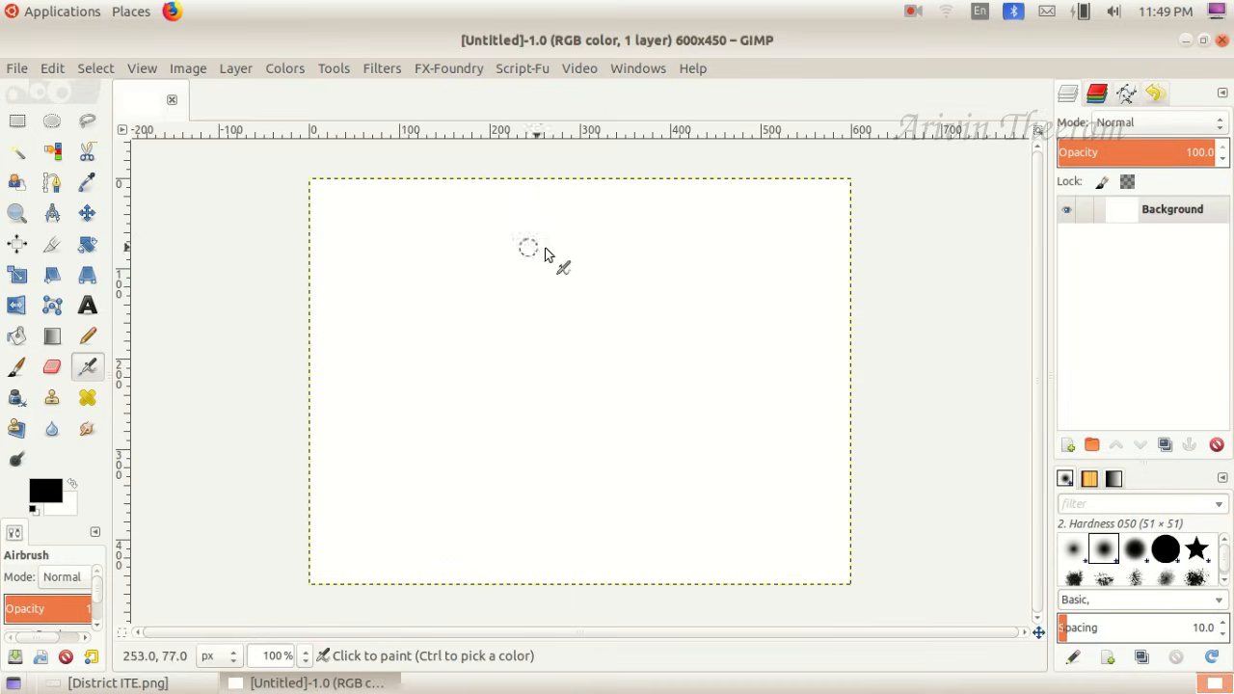
- Check the logo requirement in District ITE.png and select the Blend tool for the canvas
{"action": "left_click", "coordinate": [114, 683]}
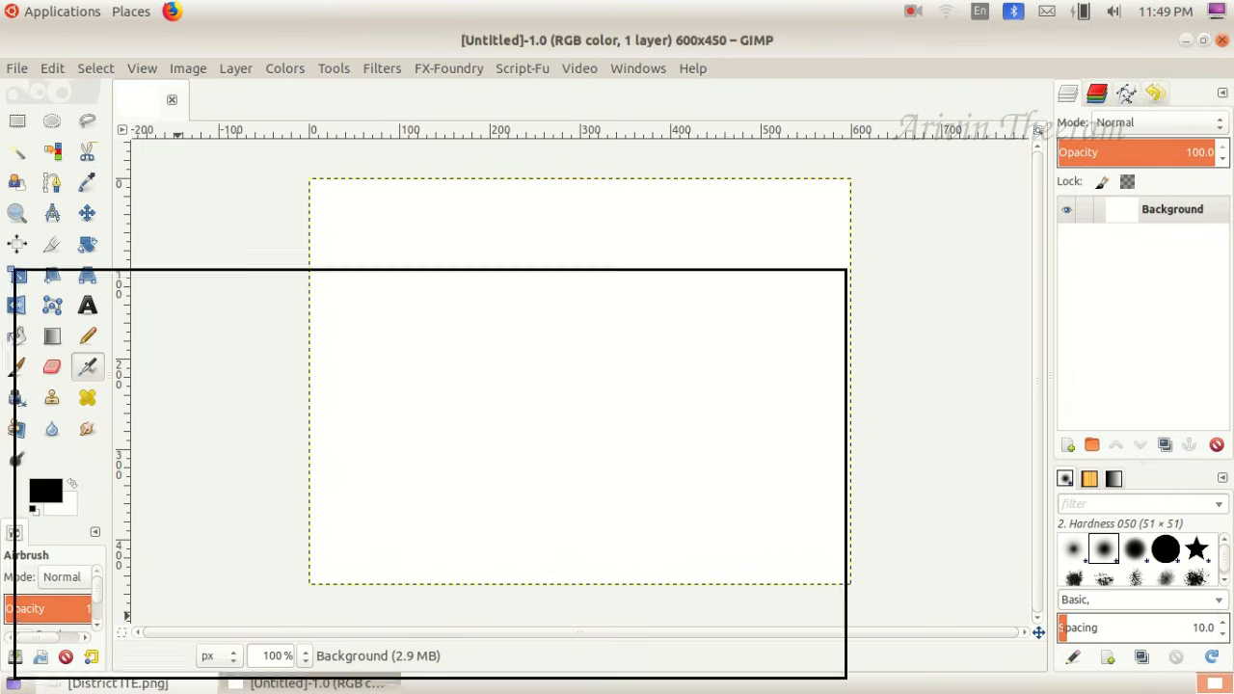
{"action": "left_click", "coordinate": [125, 683]}
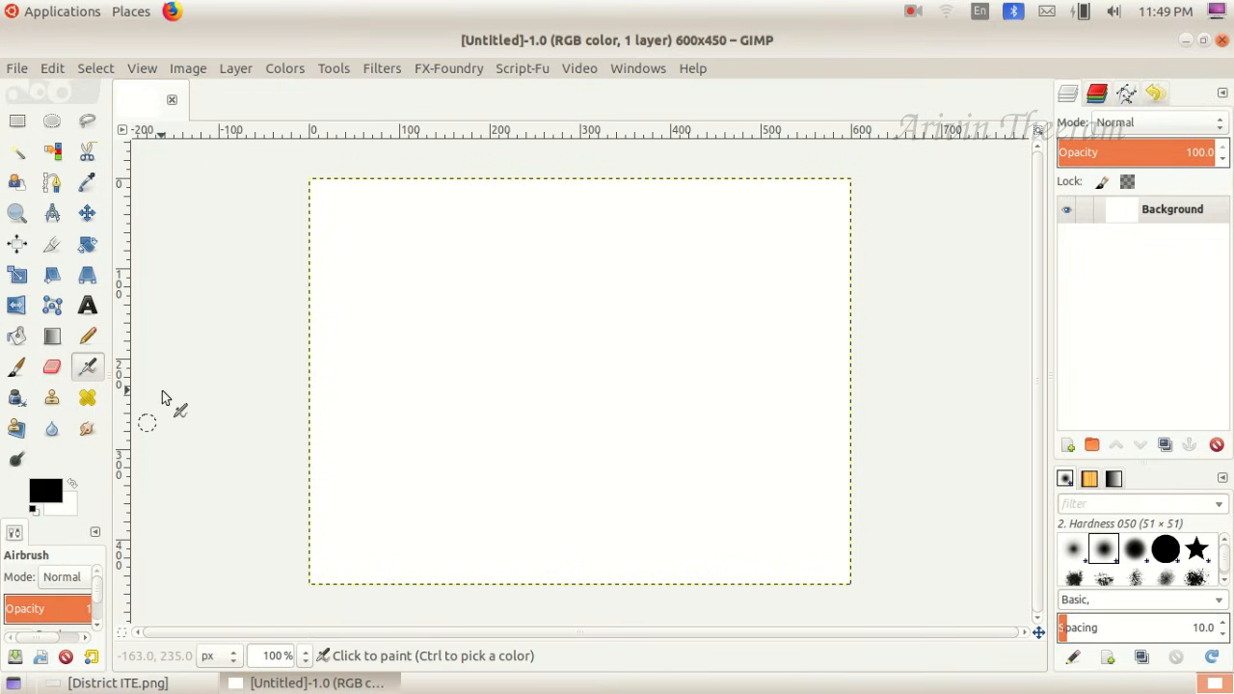
{"action": "left_click", "coordinate": [53, 335]}
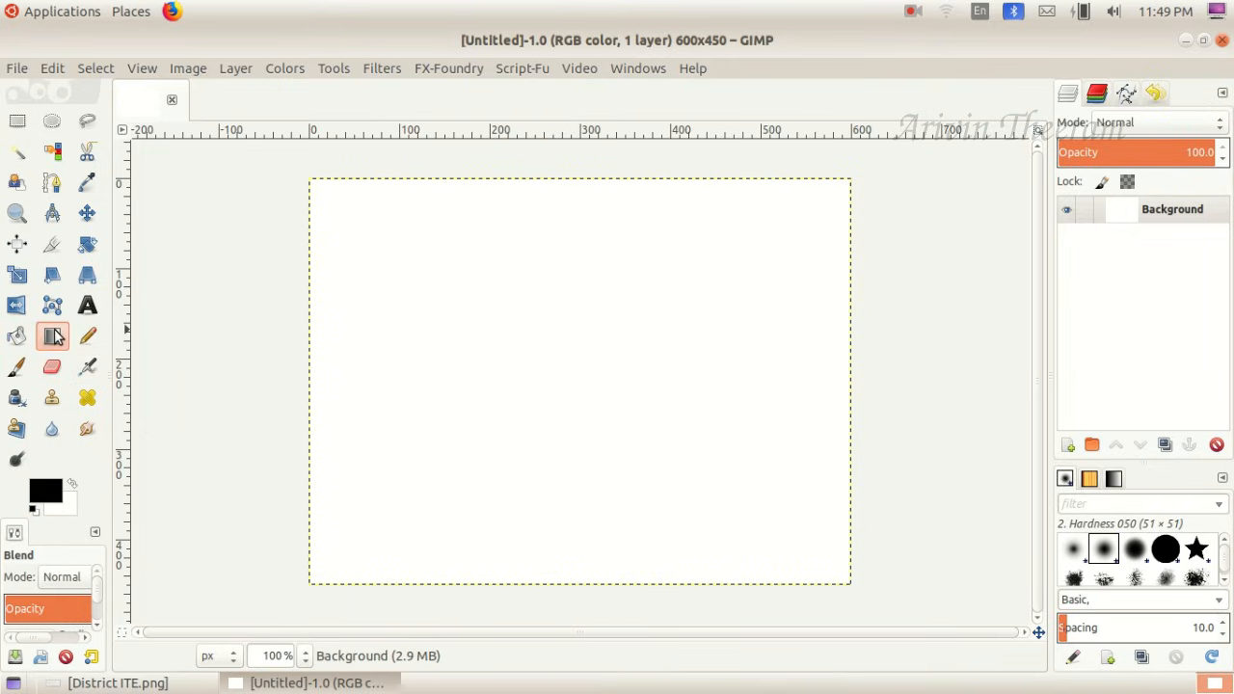
{"action": "left_click", "coordinate": [53, 492]}
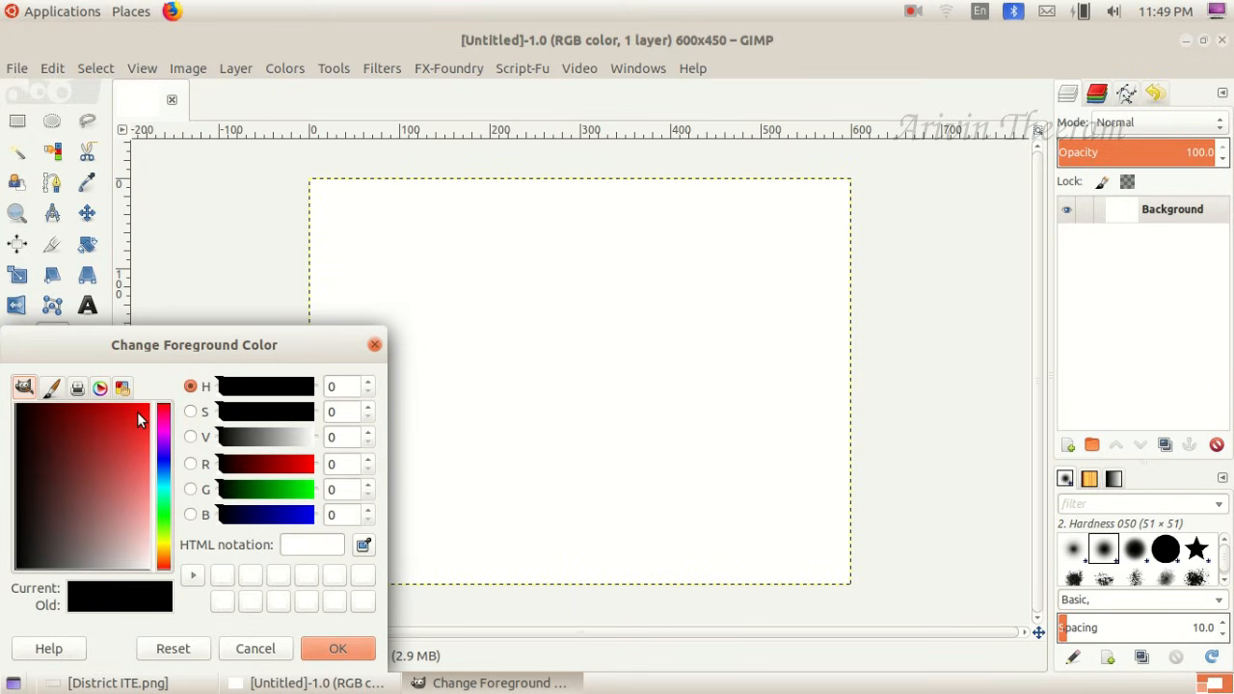
{"action": "left_click_drag", "start_coordinate": [146, 336], "coordinate": [225, 339]}
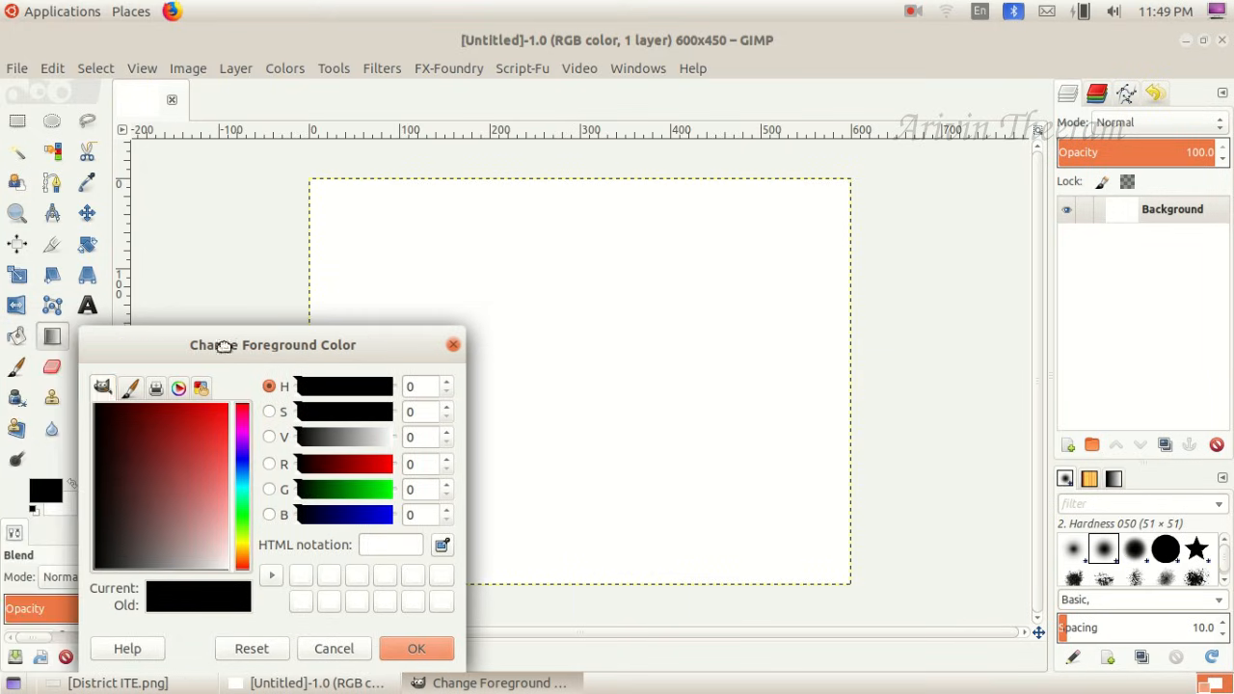
{"action": "left_click", "coordinate": [452, 347]}
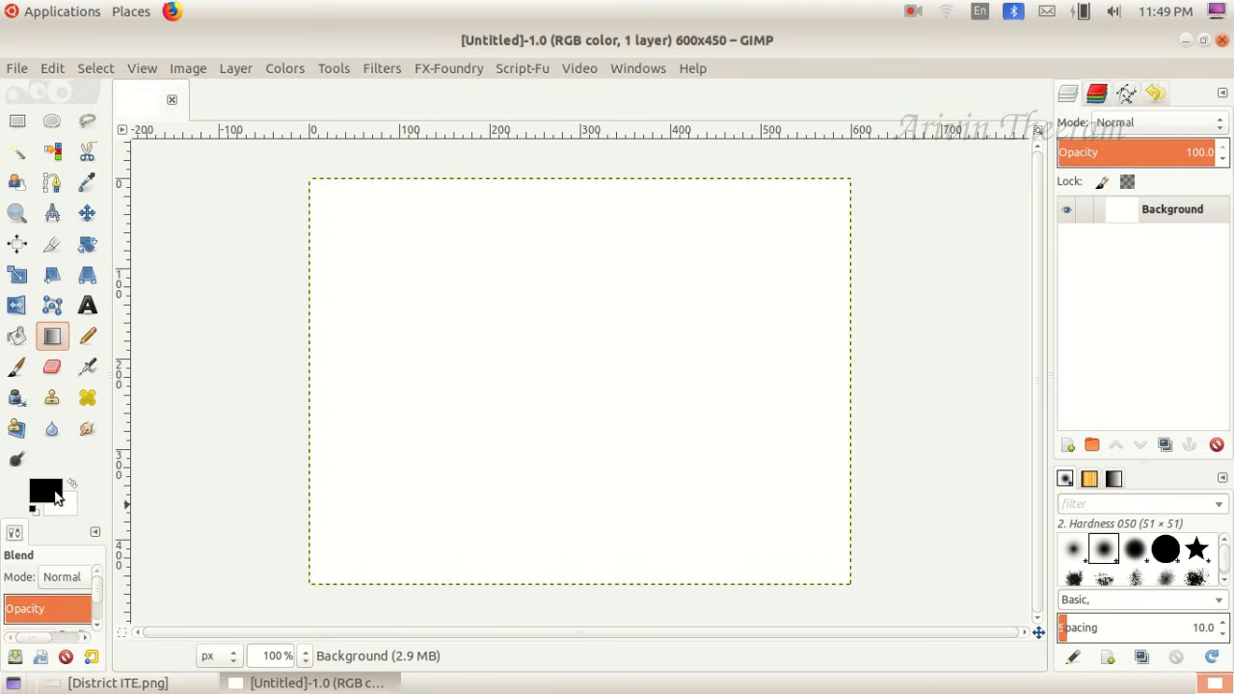
- Set the foreground color to violet, HTML notation 6316ef
{"action": "left_click", "coordinate": [52, 495]}
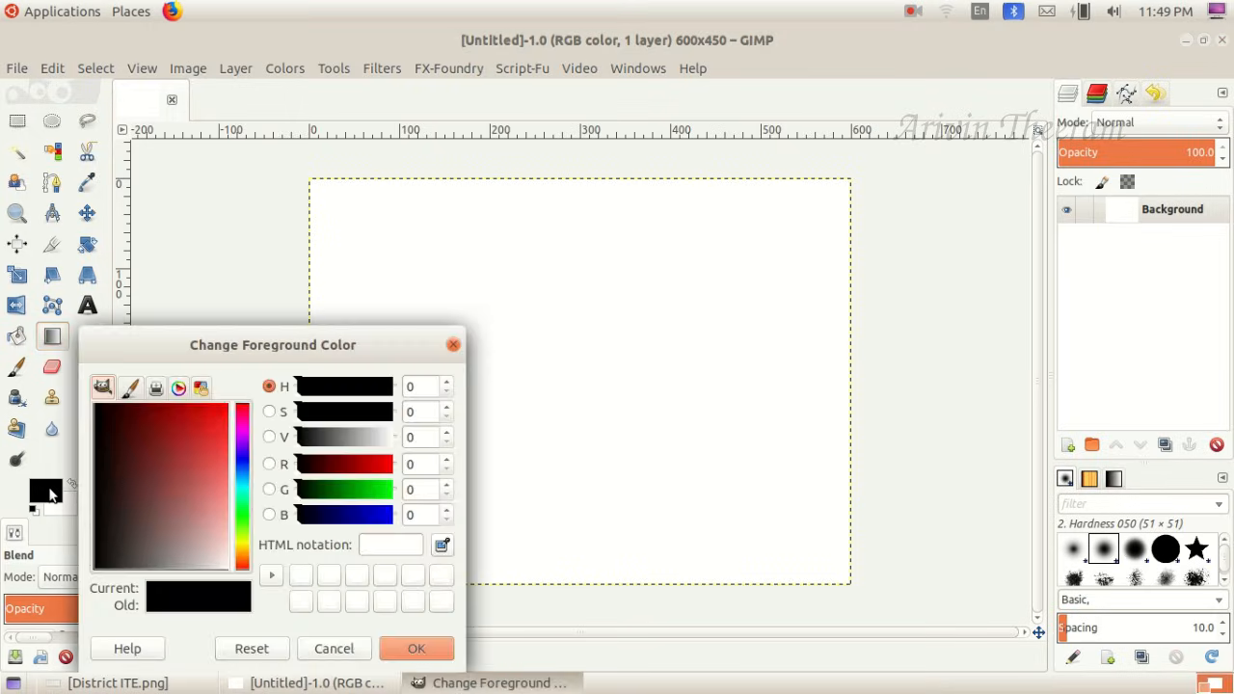
{"action": "left_click_drag", "start_coordinate": [239, 347], "coordinate": [357, 294]}
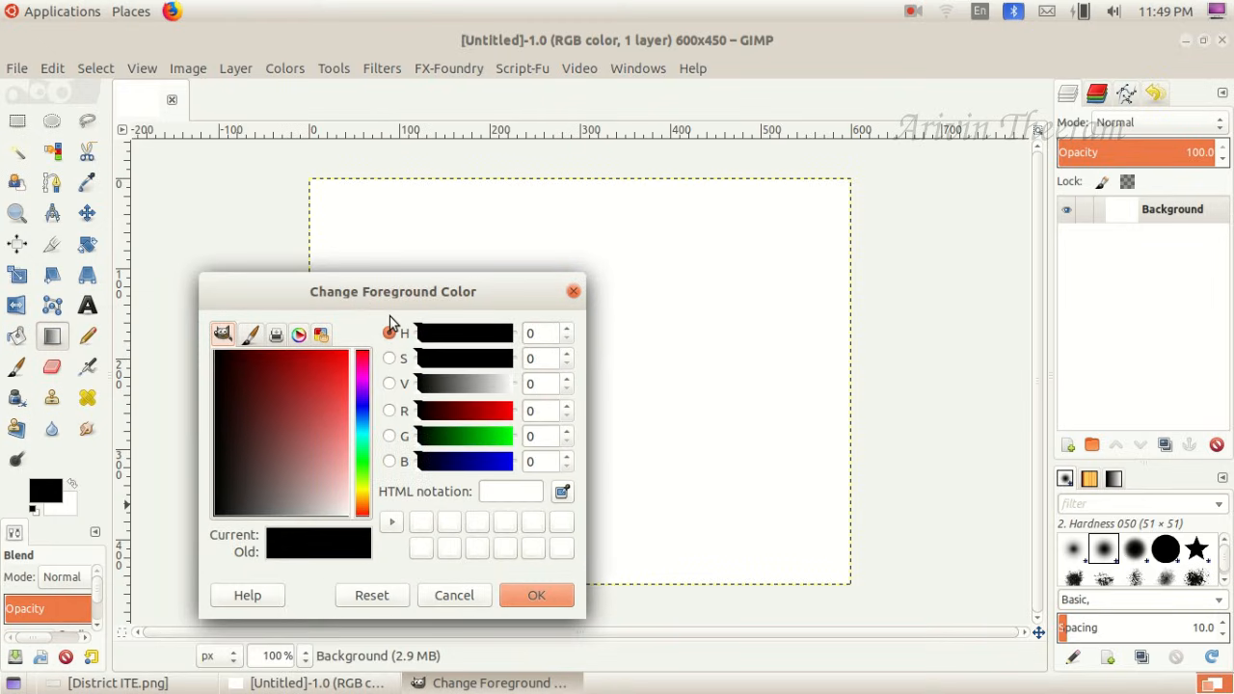
{"action": "left_click", "coordinate": [361, 402]}
{"action": "left_click", "coordinate": [339, 359]}
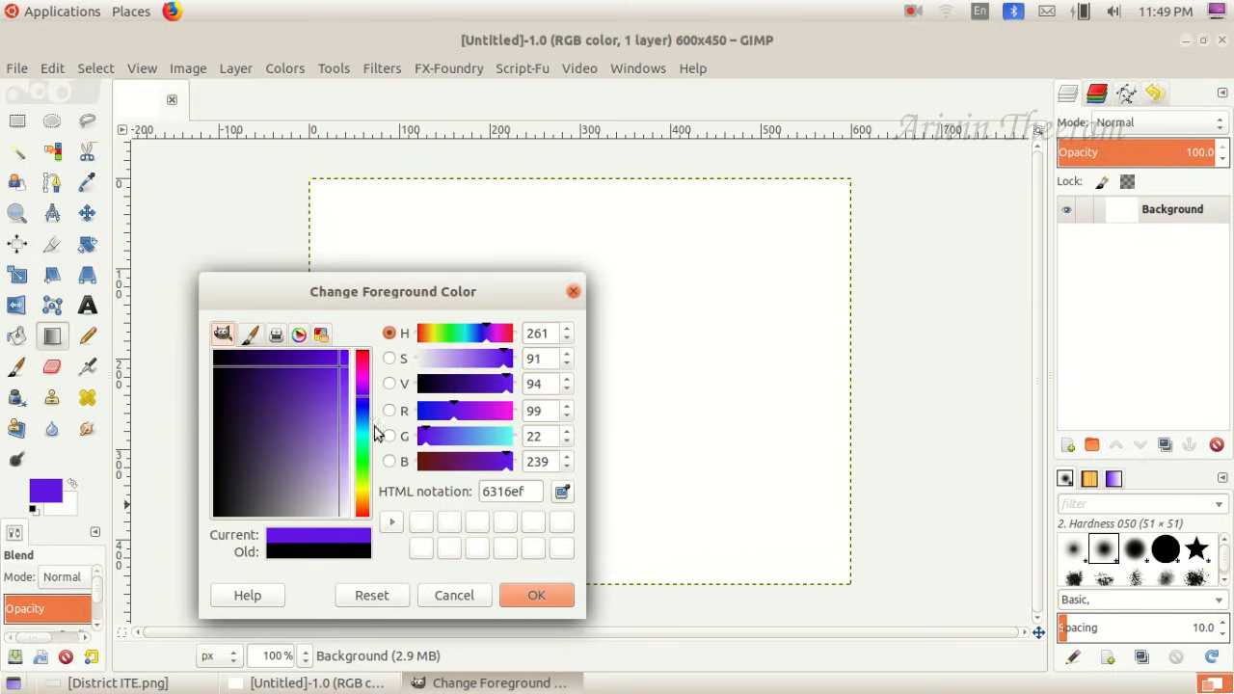
{"action": "left_click", "coordinate": [518, 593]}
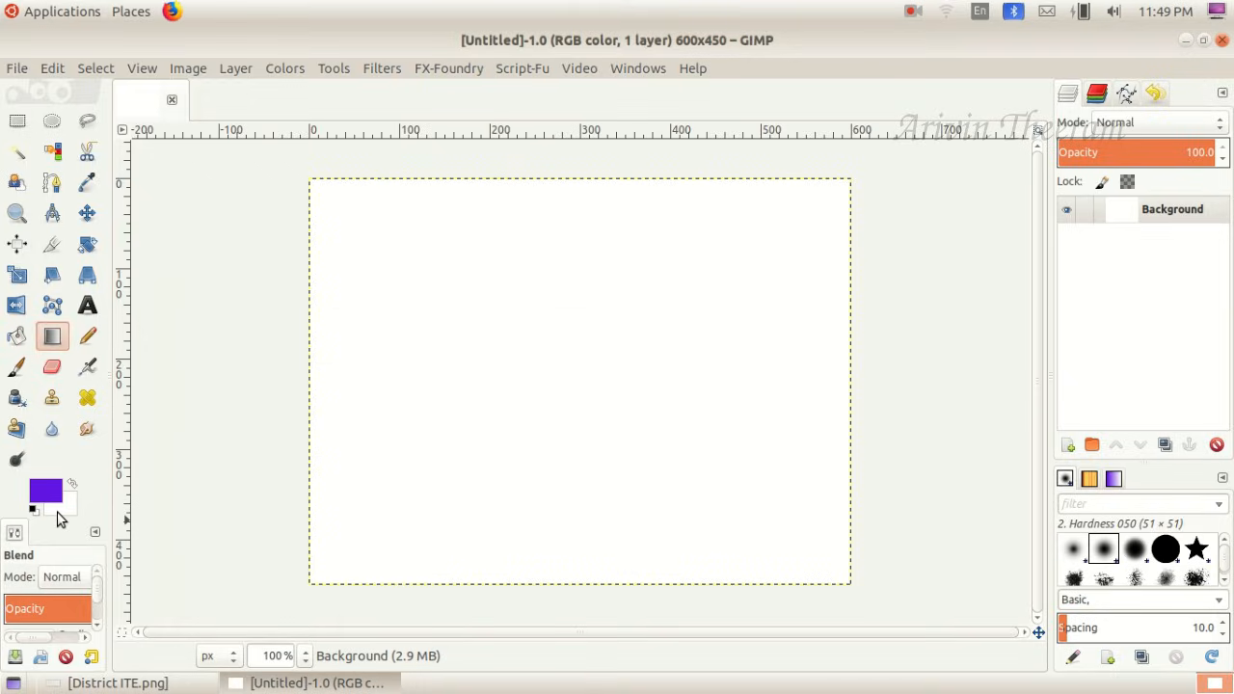
- Set the background color to pink f31d7c and fill the canvas with a horizontal violet-to-pink gradient
{"action": "left_click", "coordinate": [60, 517]}
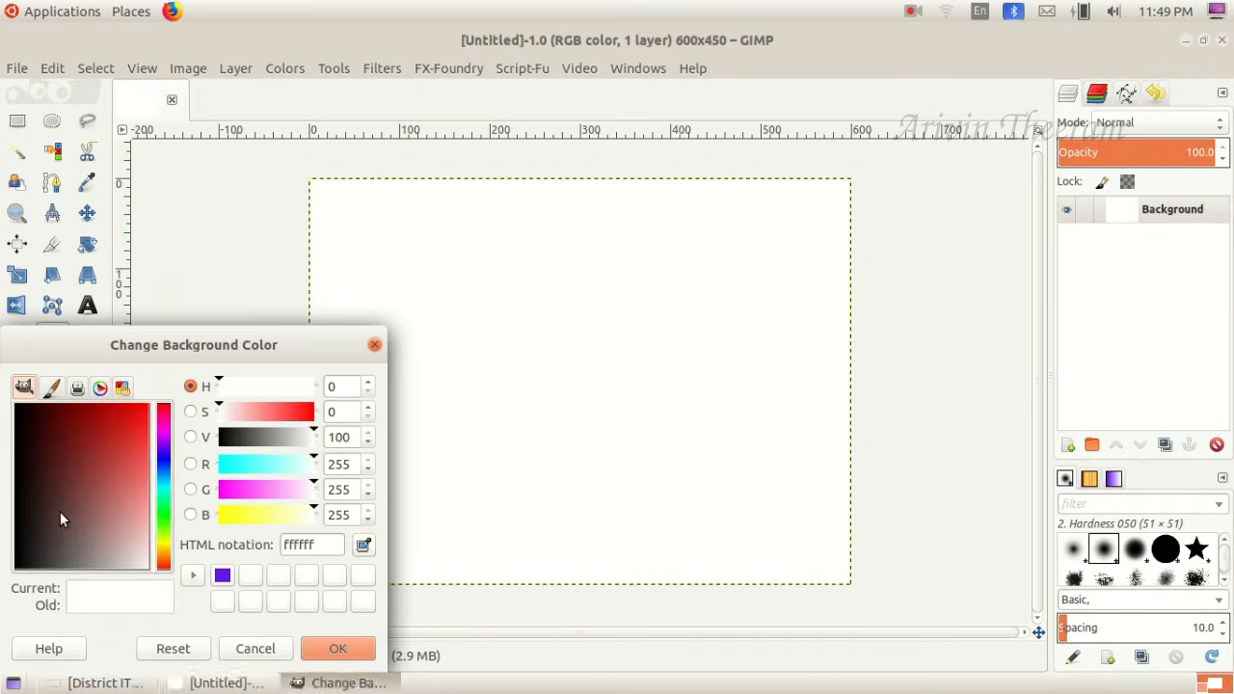
{"action": "left_click", "coordinate": [142, 415]}
{"action": "left_click", "coordinate": [166, 416]}
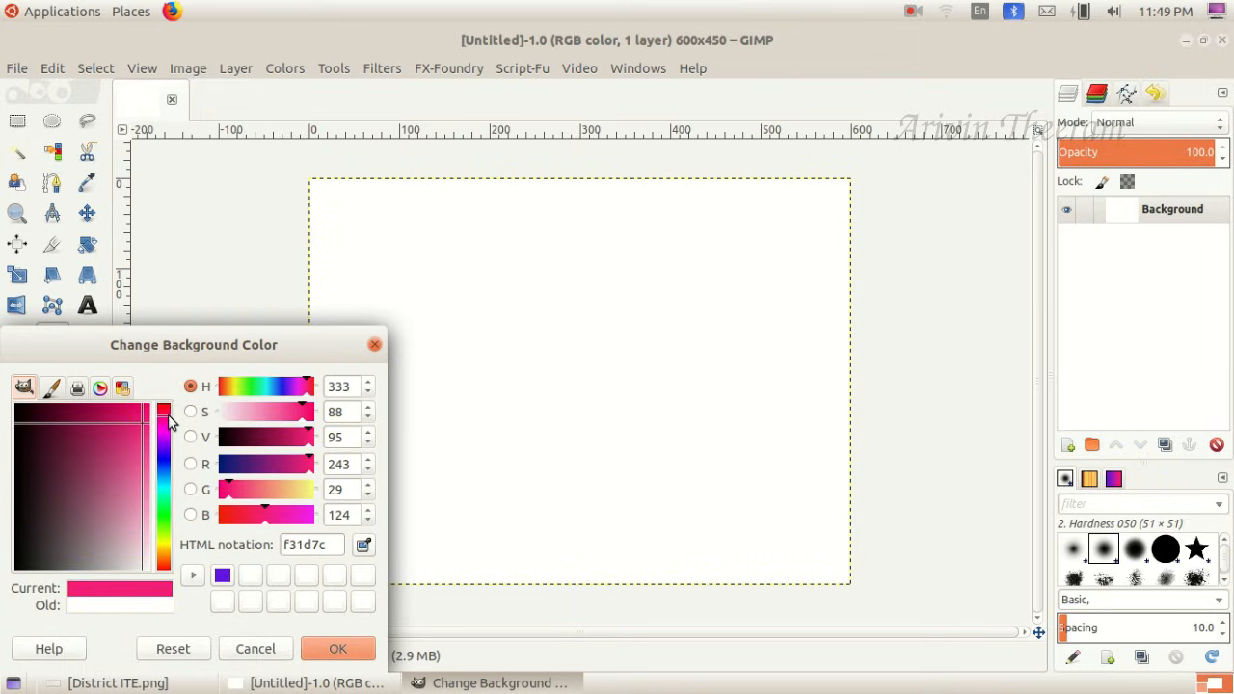
{"action": "left_click", "coordinate": [311, 644]}
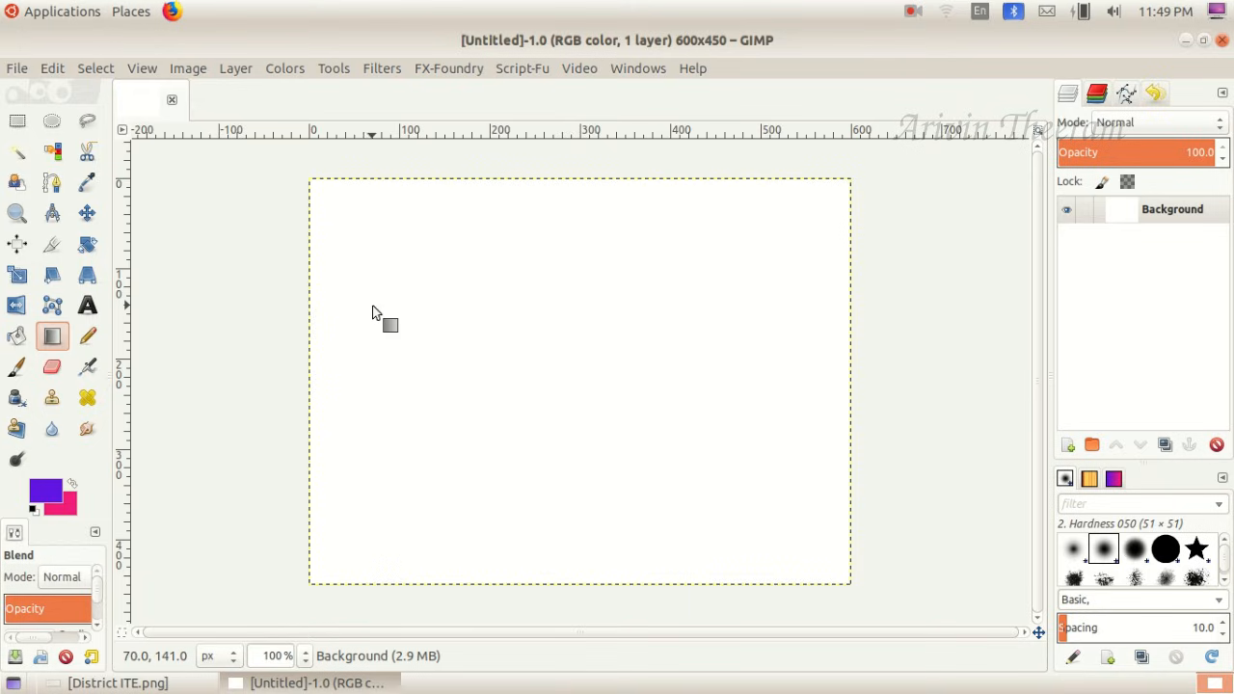
{"action": "left_click_drag", "start_coordinate": [367, 329], "coordinate": [747, 326]}
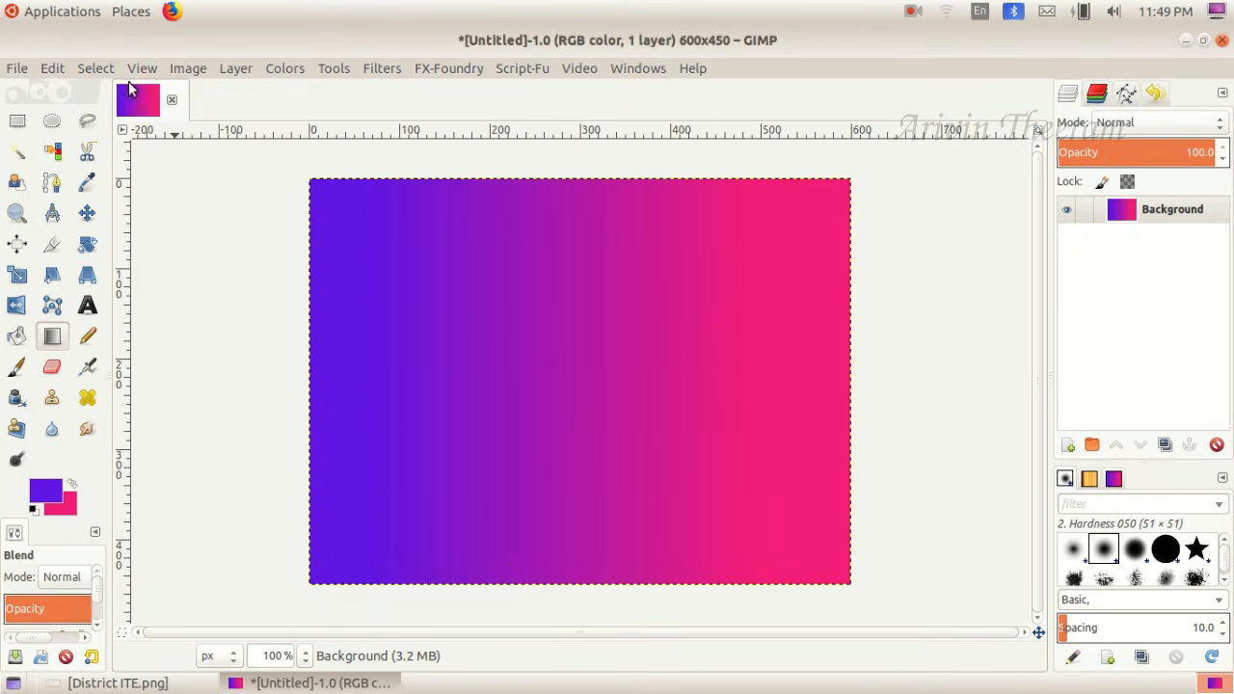
- Create a 3D Outline logo with the text District ITE Athletic Meet, following the wording in District ITE.png
{"action": "left_click", "coordinate": [26, 73]}
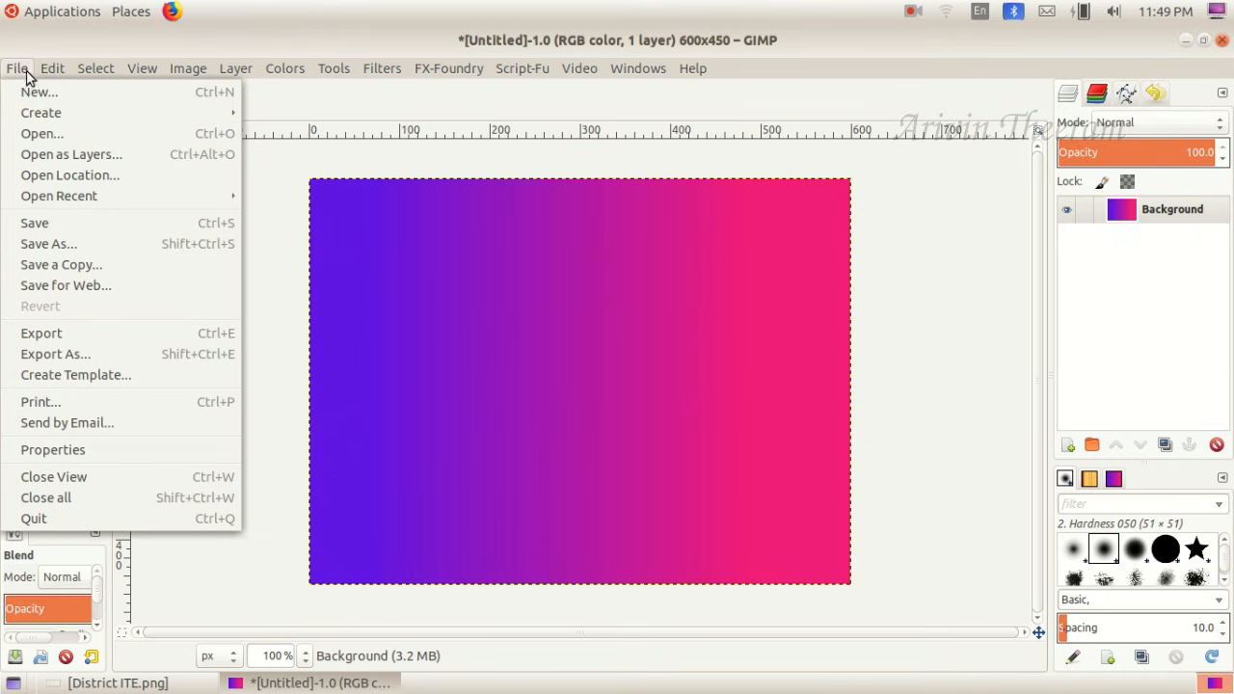
{"action": "mouse_move", "coordinate": [50, 110]}
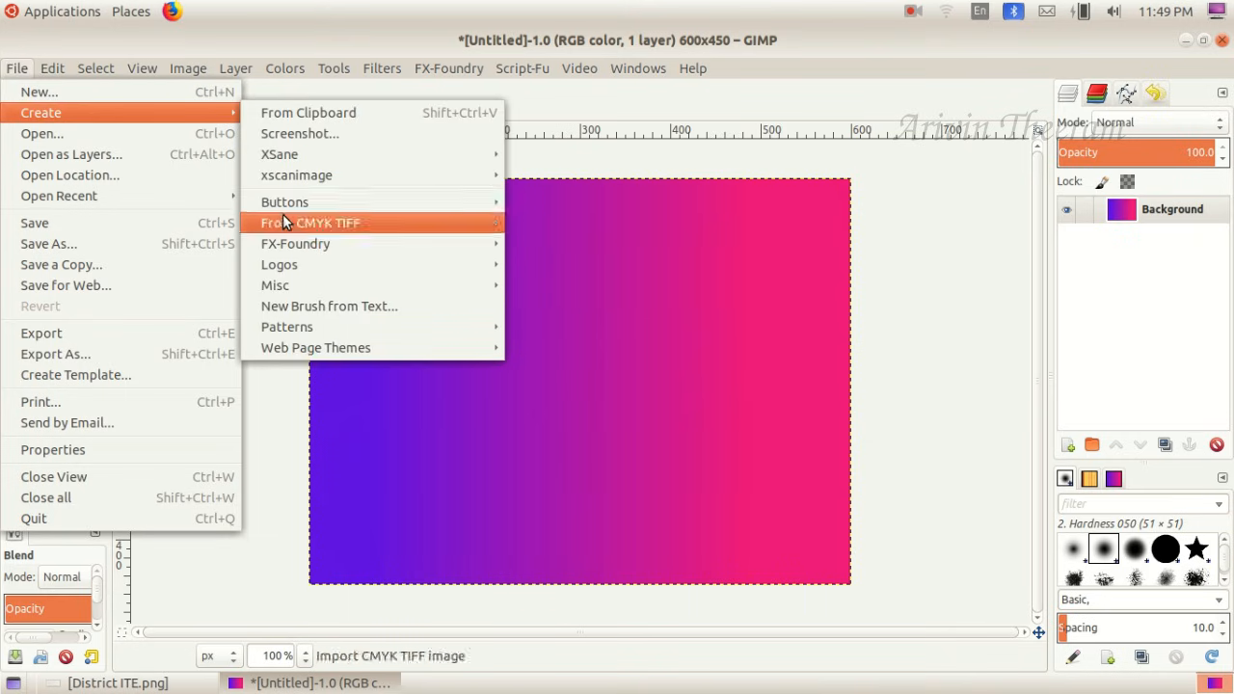
{"action": "mouse_move", "coordinate": [293, 266]}
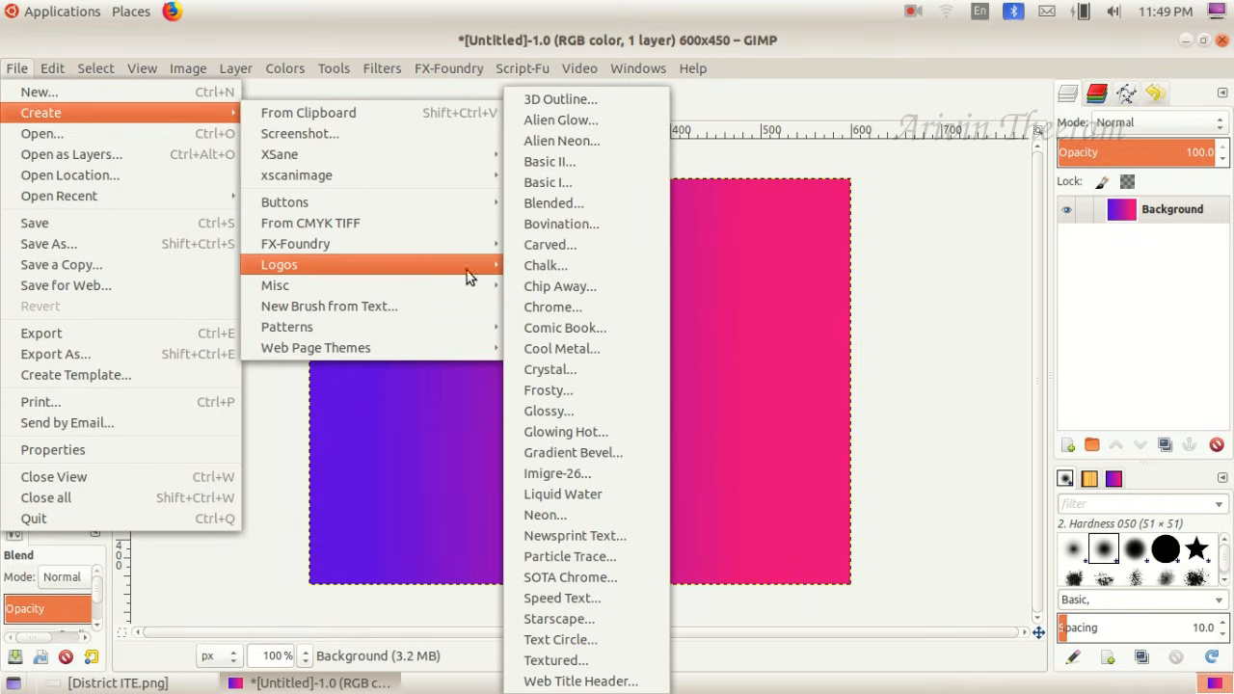
{"action": "left_click", "coordinate": [563, 103]}
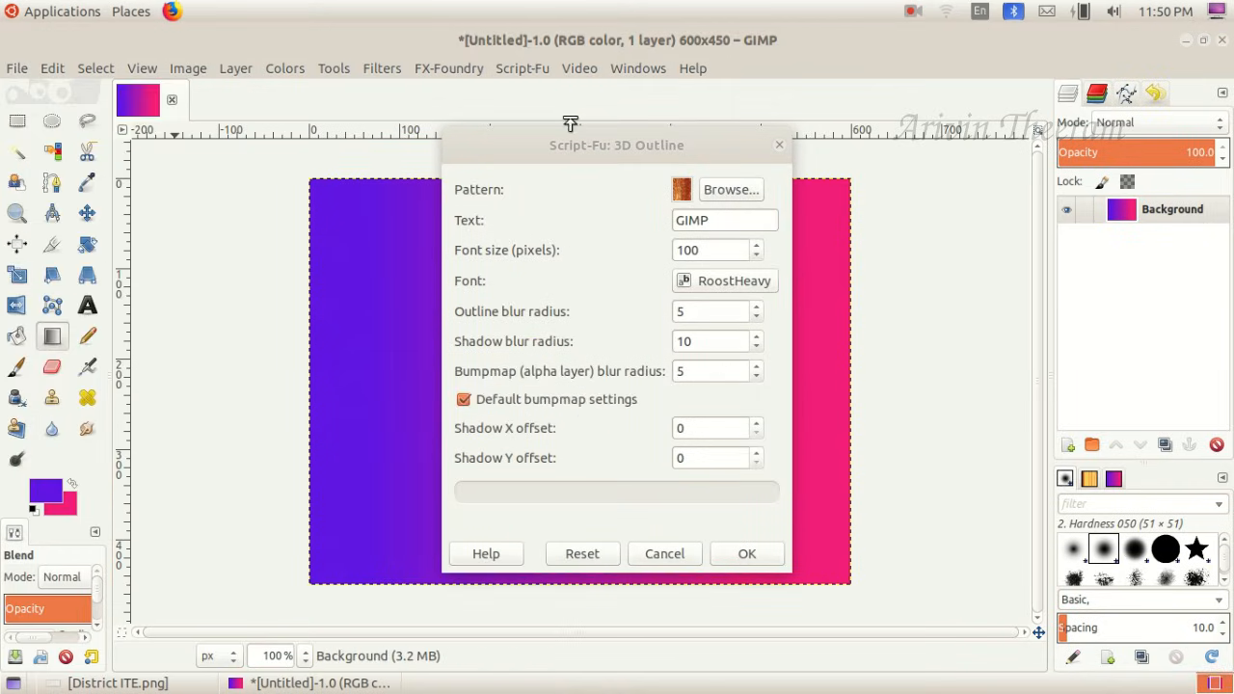
{"action": "left_click", "coordinate": [156, 684]}
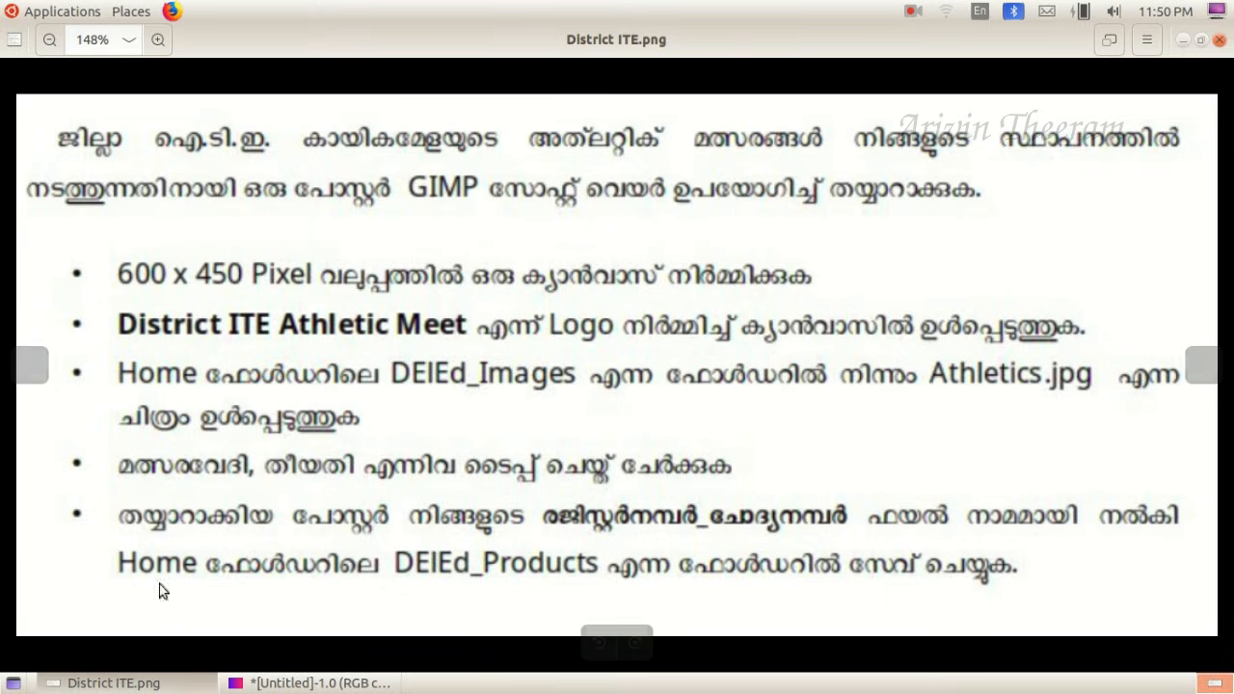
{"action": "left_click", "coordinate": [148, 683]}
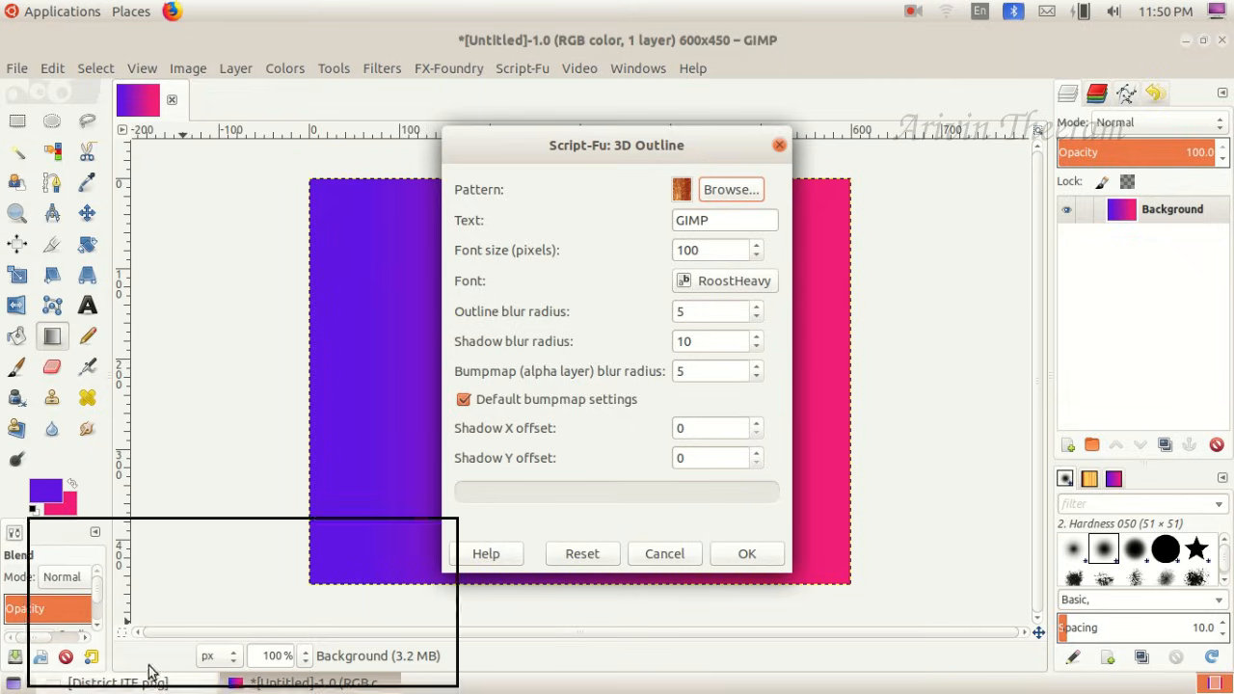
{"action": "left_click", "coordinate": [711, 221]}
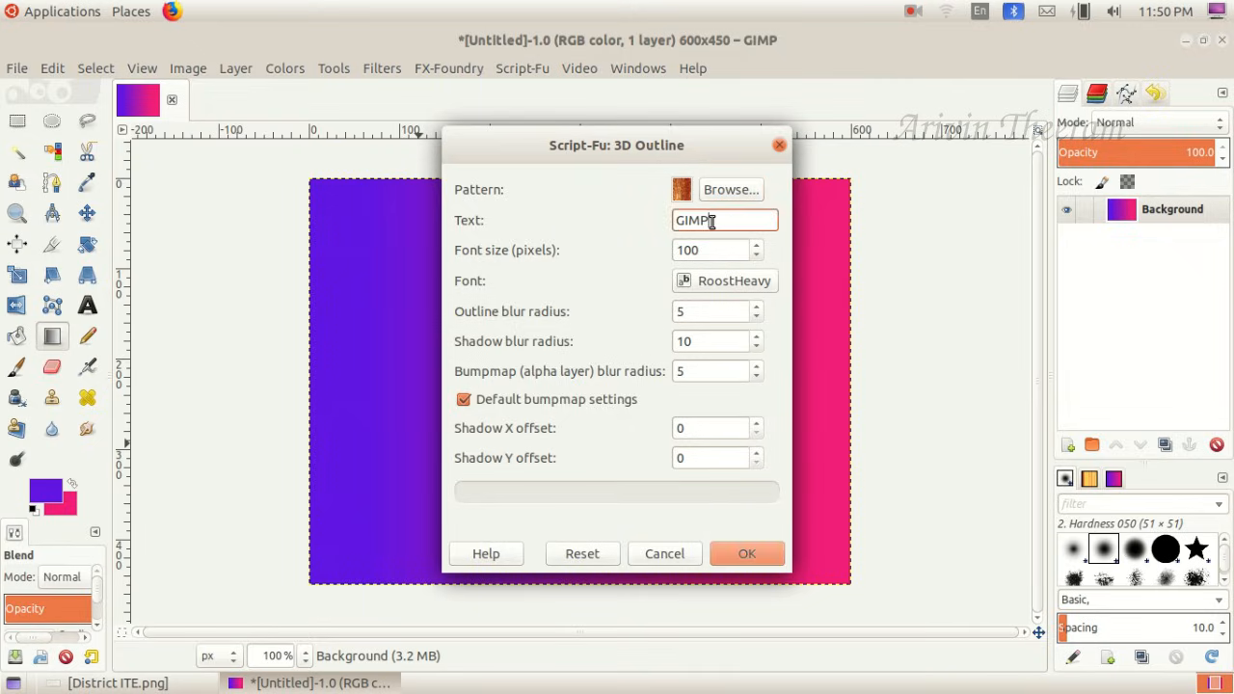
{"action": "key", "text": "BackSpace"}
{"action": "key", "text": "BackSpace"}
{"action": "key", "text": "BackSpace"}
{"action": "type", "text": "ITE Athletic Meet"}
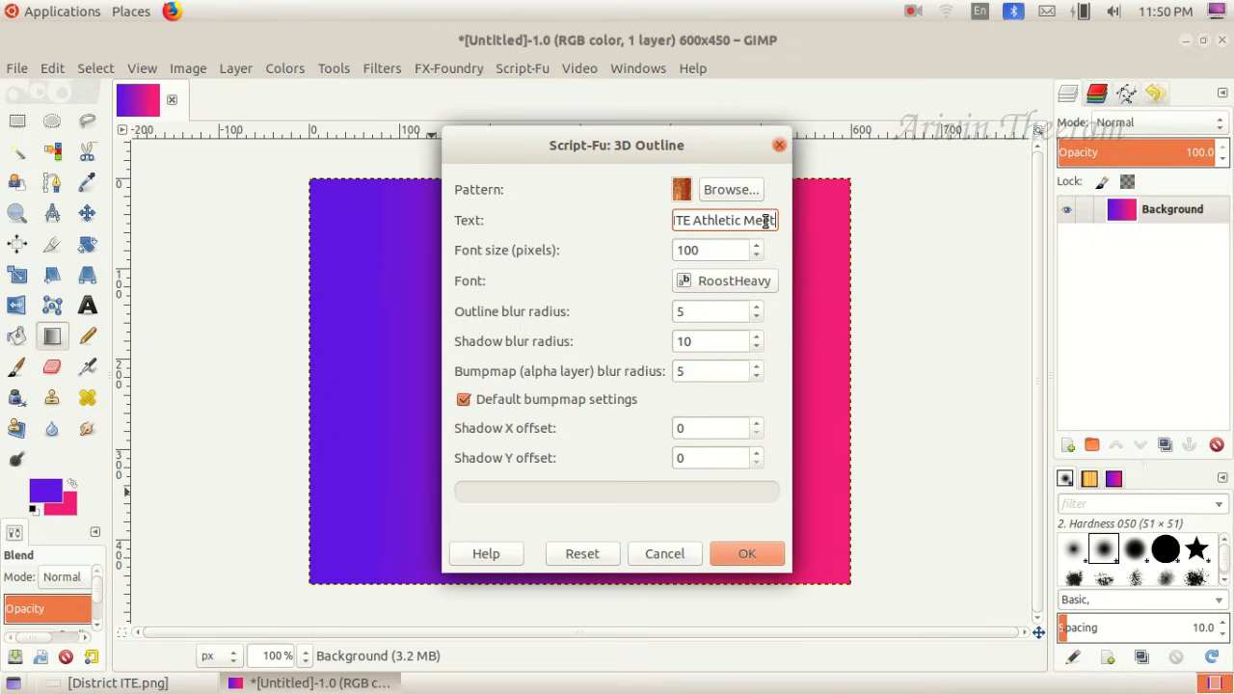
{"action": "left_click", "coordinate": [752, 561]}
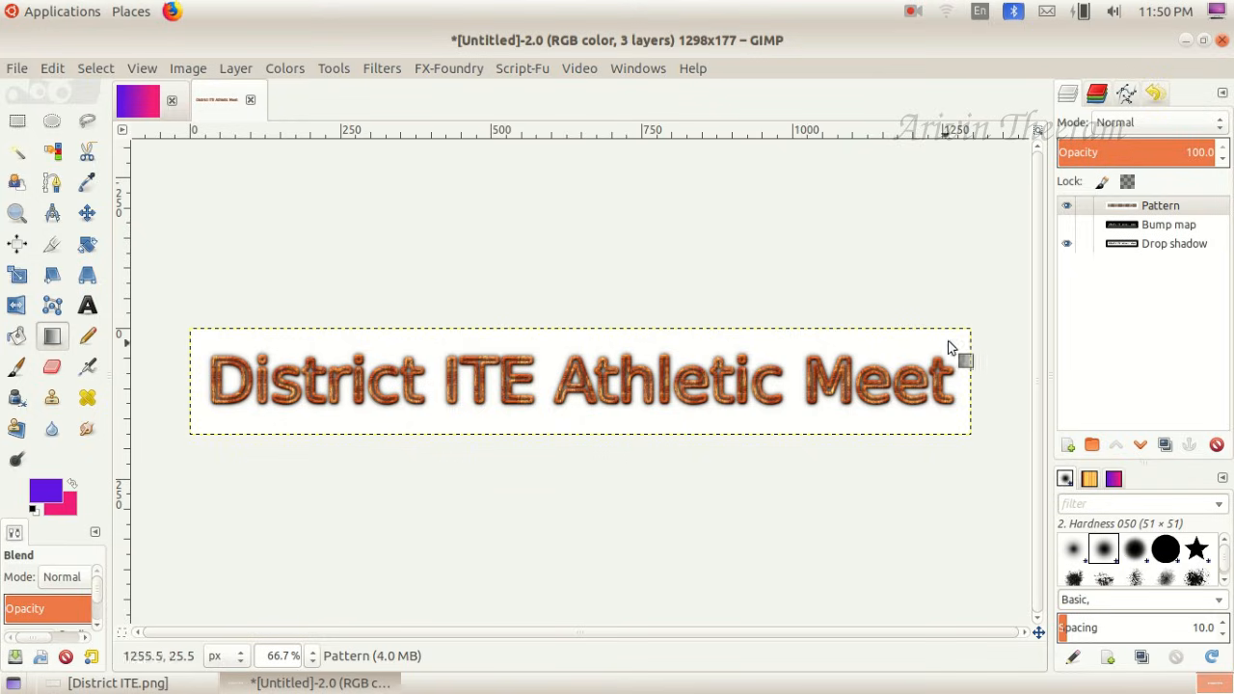
- Check the logo image's Pattern and Bump map layers by toggling their visibility, and hide the Drop shadow layer
{"action": "left_click", "coordinate": [1067, 208]}
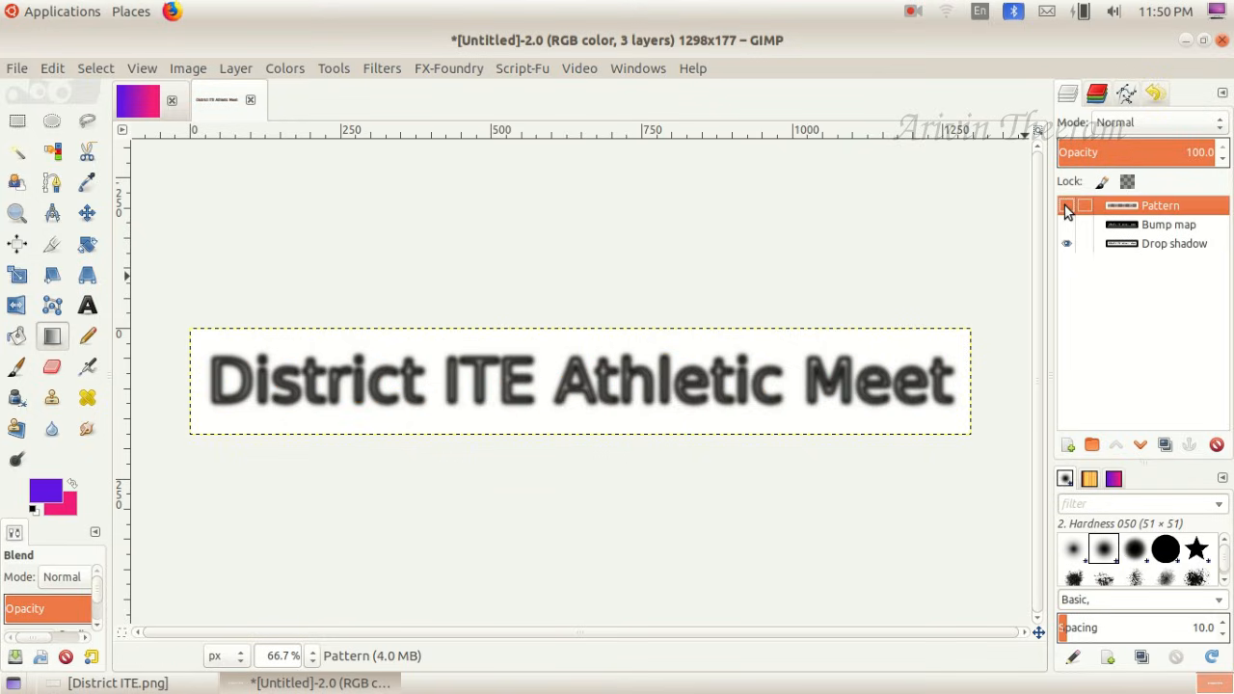
{"action": "left_click", "coordinate": [1066, 207]}
{"action": "left_click", "coordinate": [1066, 224]}
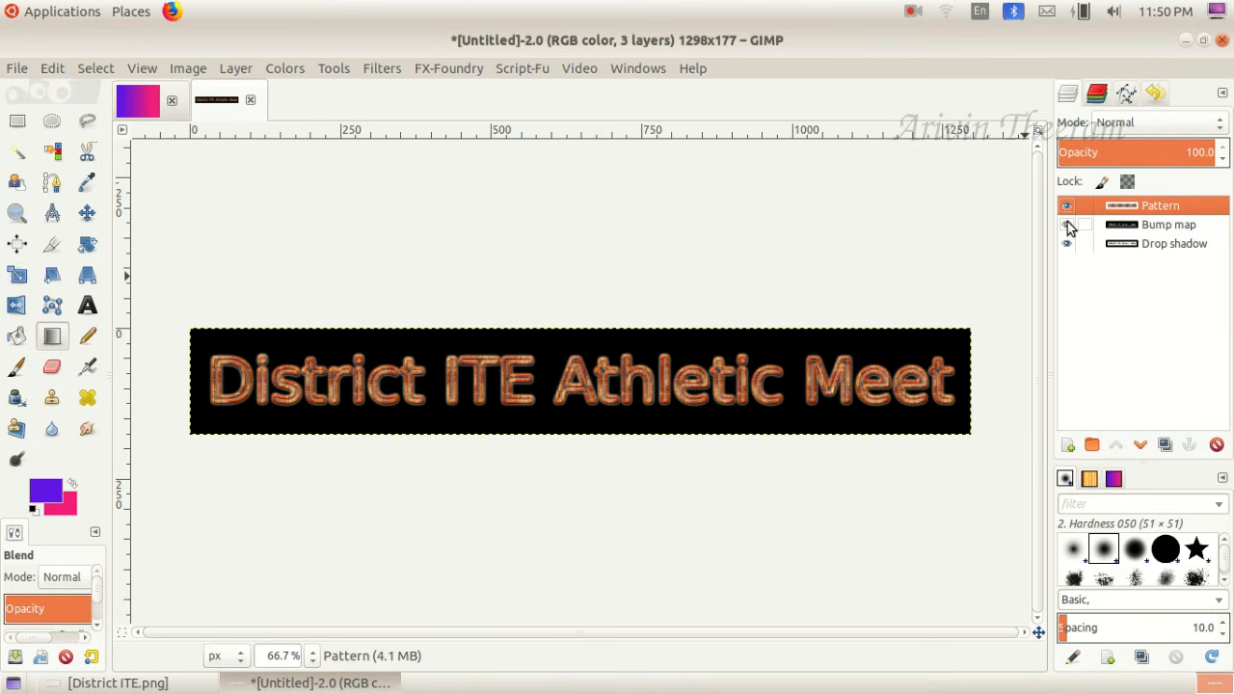
{"action": "left_click", "coordinate": [1068, 225]}
{"action": "left_click", "coordinate": [1068, 243]}
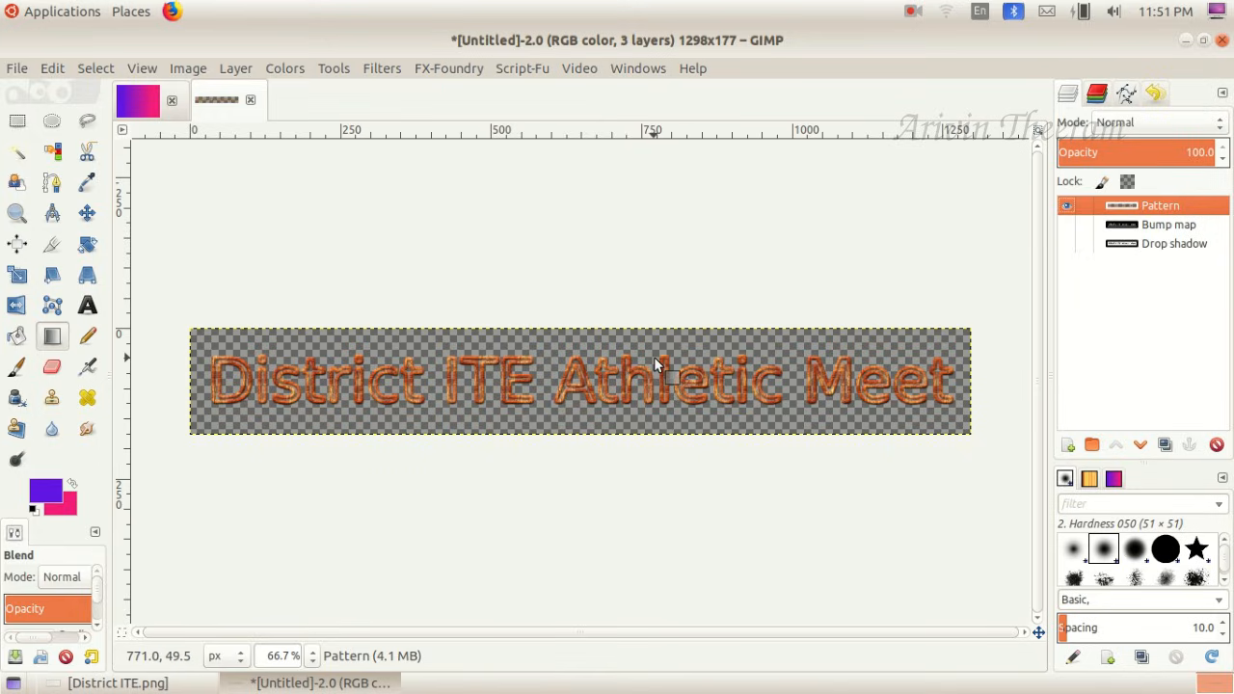
- Copy the visible District ITE Athletic Meet logo and paste it onto the gradient canvas
{"action": "left_click", "coordinate": [52, 69]}
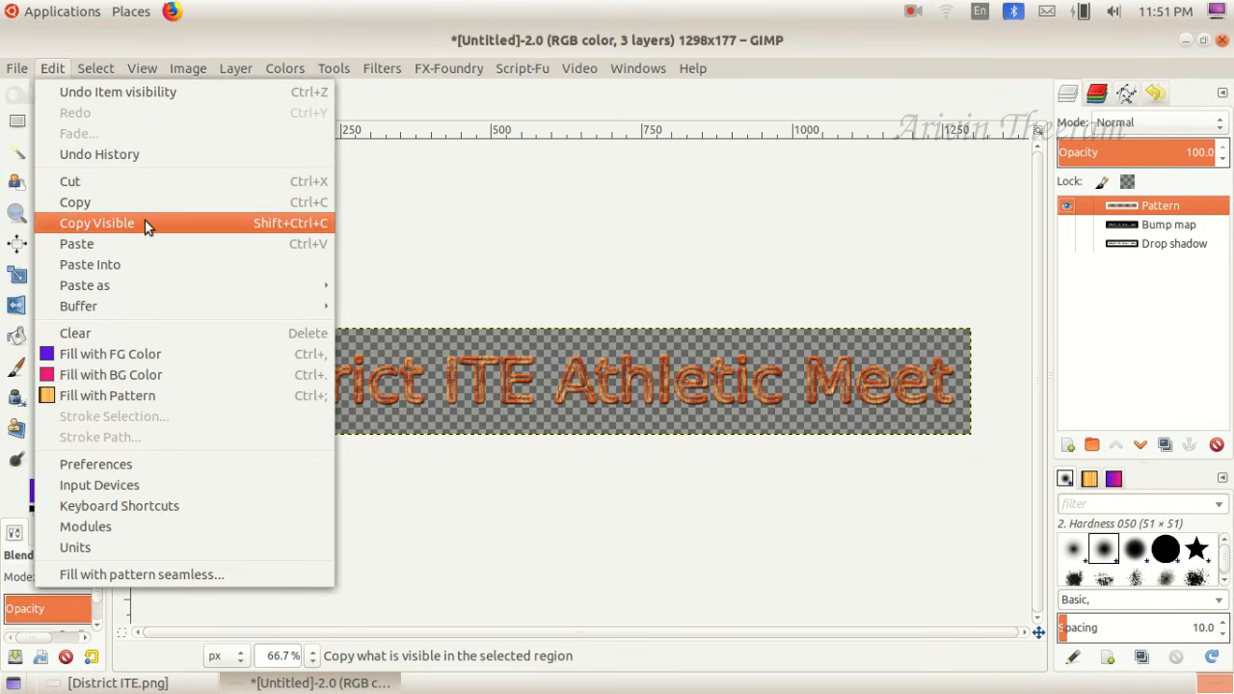
{"action": "left_click", "coordinate": [295, 231]}
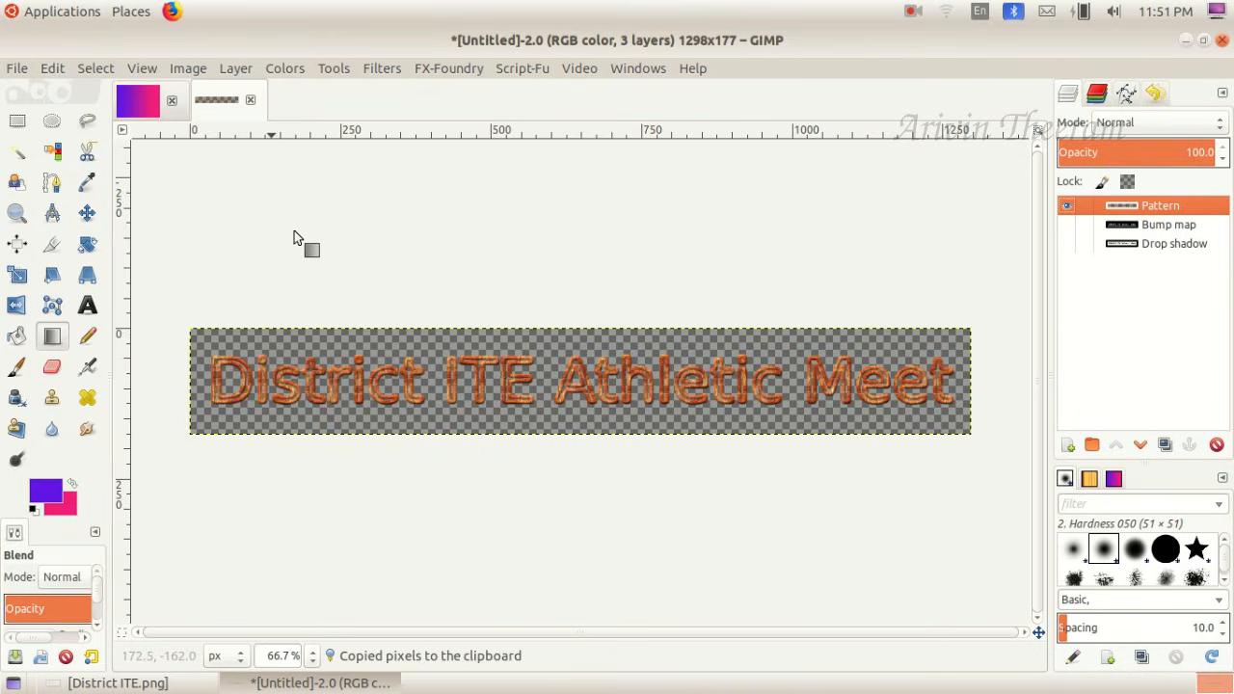
{"action": "left_click", "coordinate": [143, 109]}
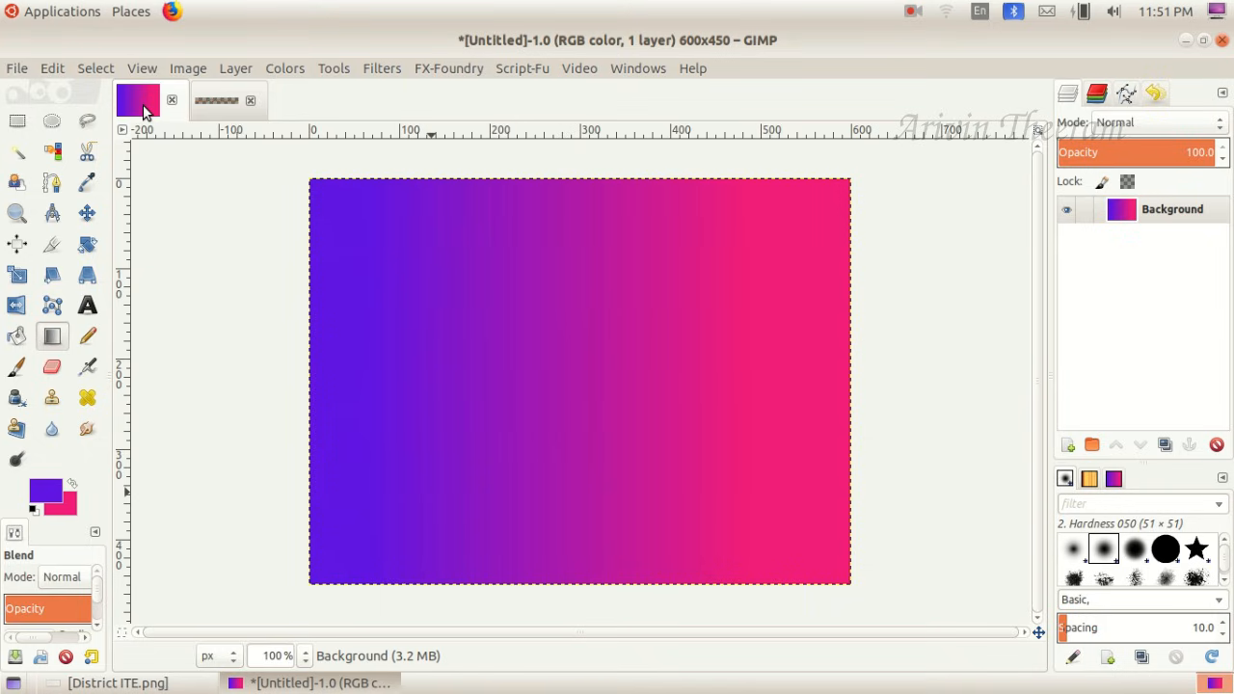
{"action": "left_click", "coordinate": [54, 67]}
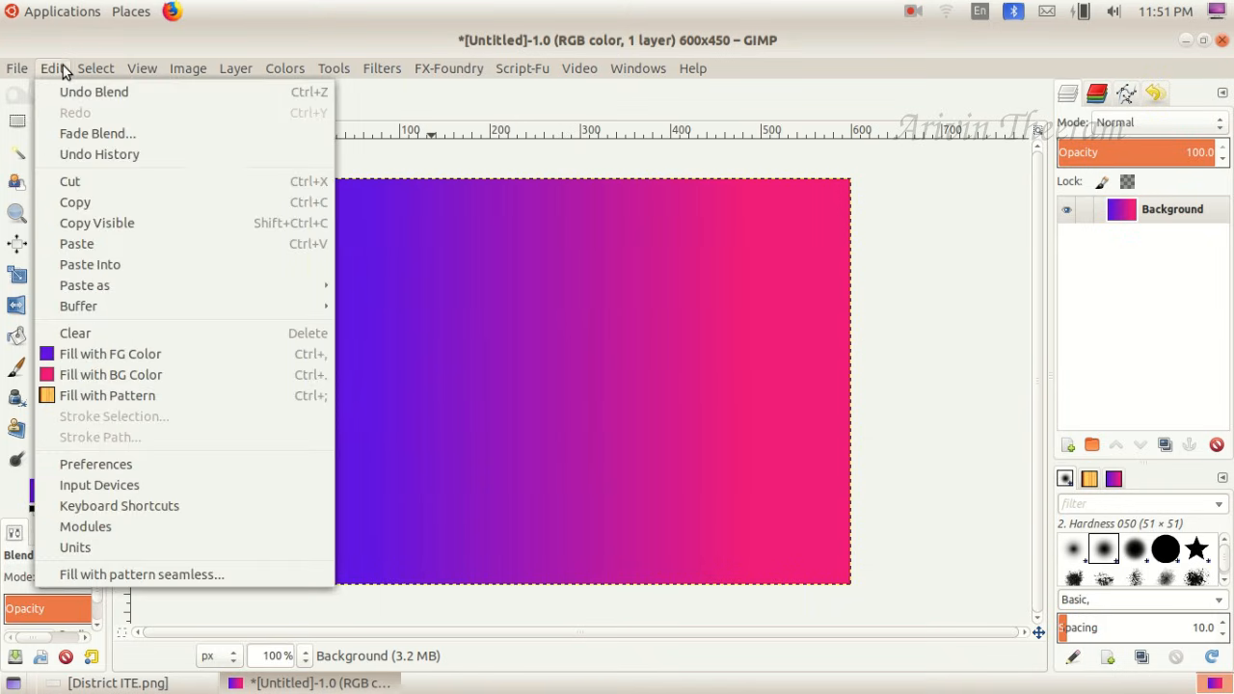
{"action": "left_click", "coordinate": [99, 243]}
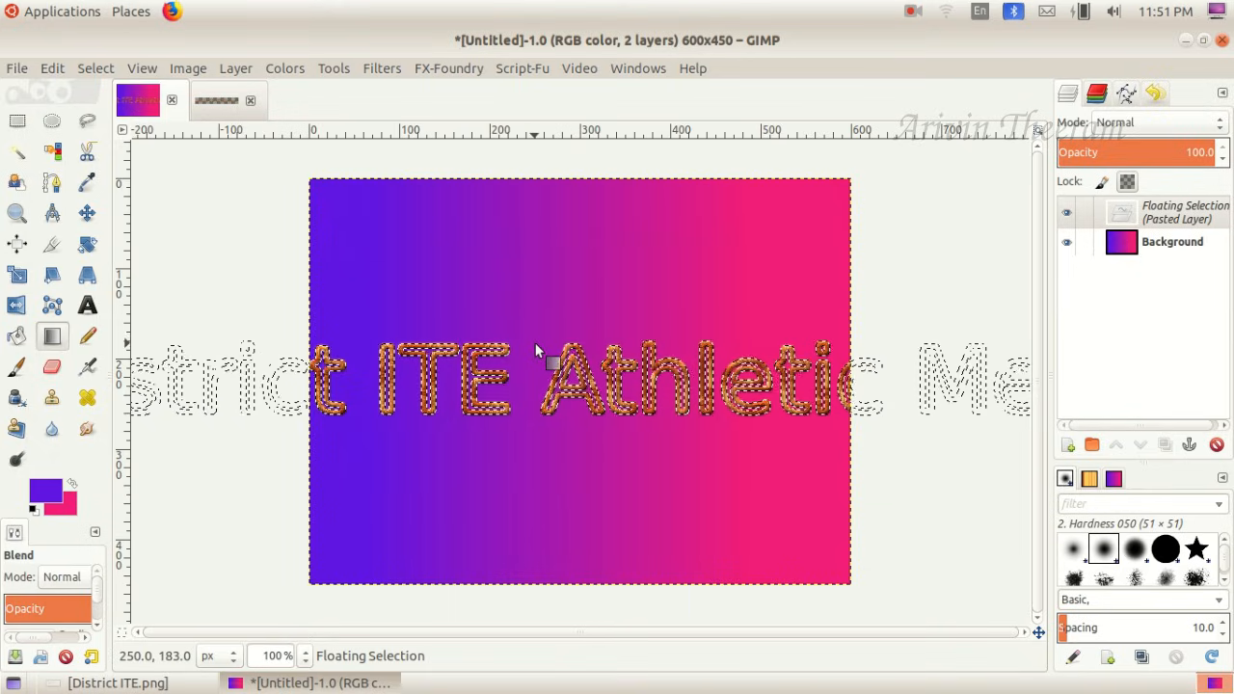
- Scale the pasted logo down to 906 x 90 px and reduce its width further to fit inside the canvas
{"action": "left_click", "coordinate": [16, 276]}
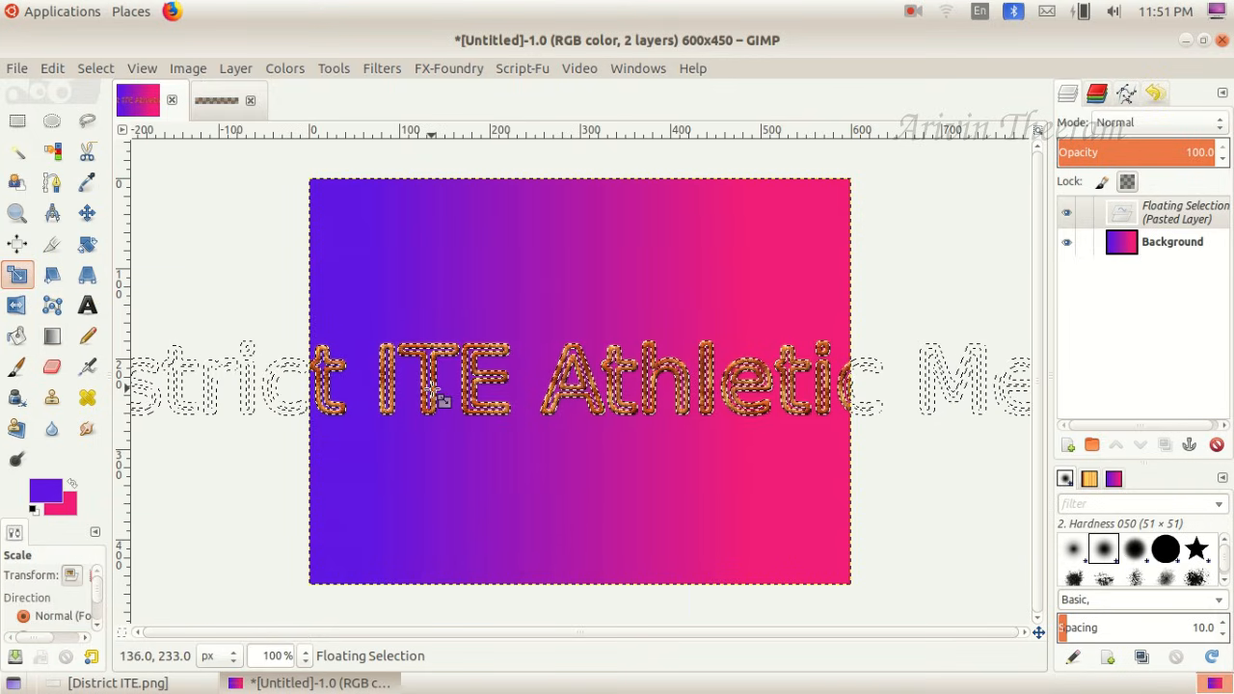
{"action": "left_click", "coordinate": [429, 392]}
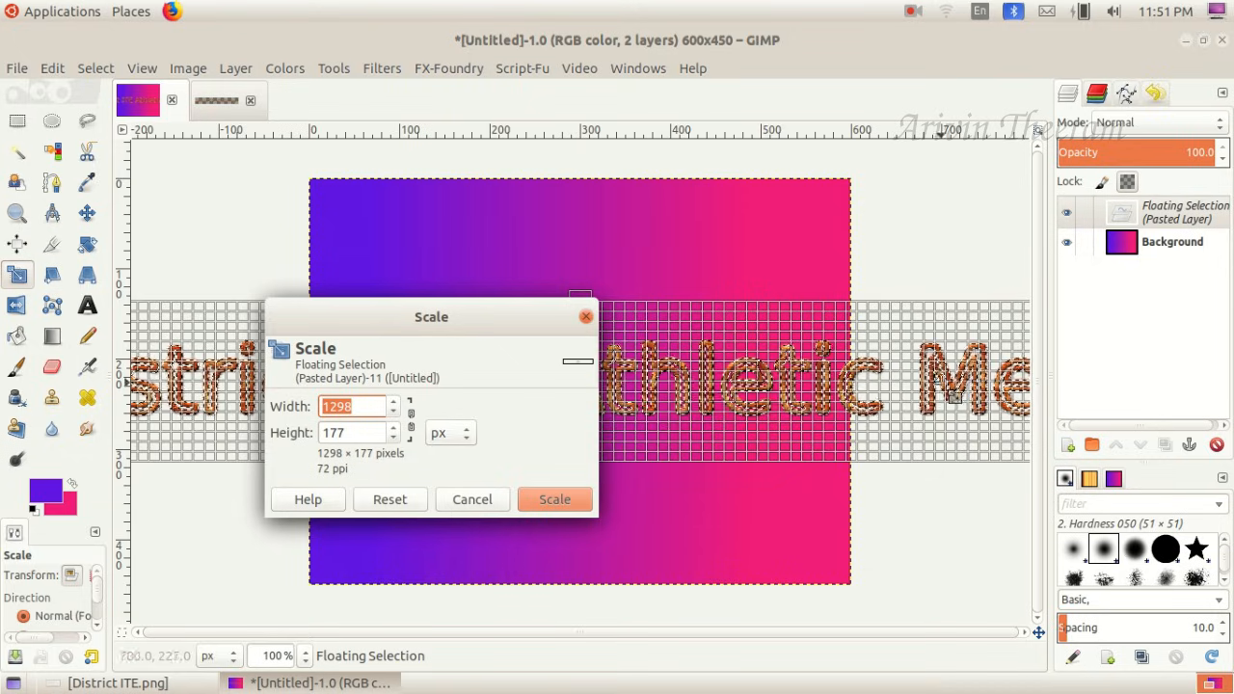
{"action": "left_click_drag", "start_coordinate": [392, 414], "coordinate": [392, 441]}
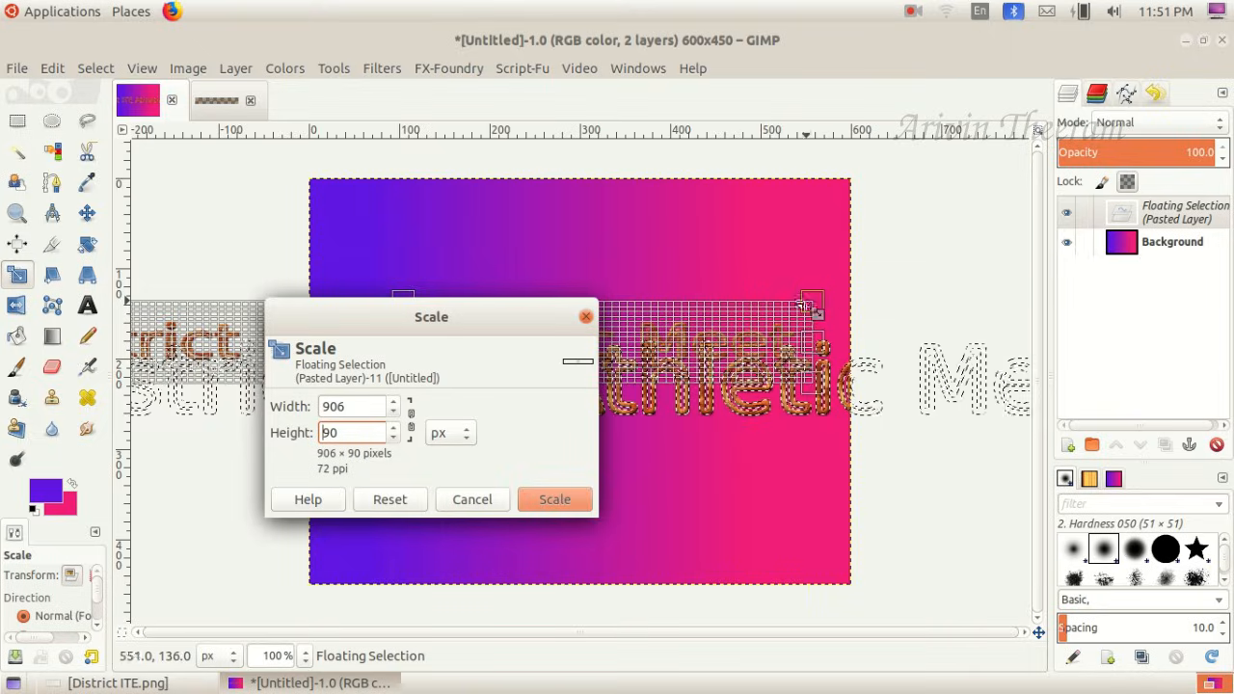
{"action": "left_click", "coordinate": [570, 498]}
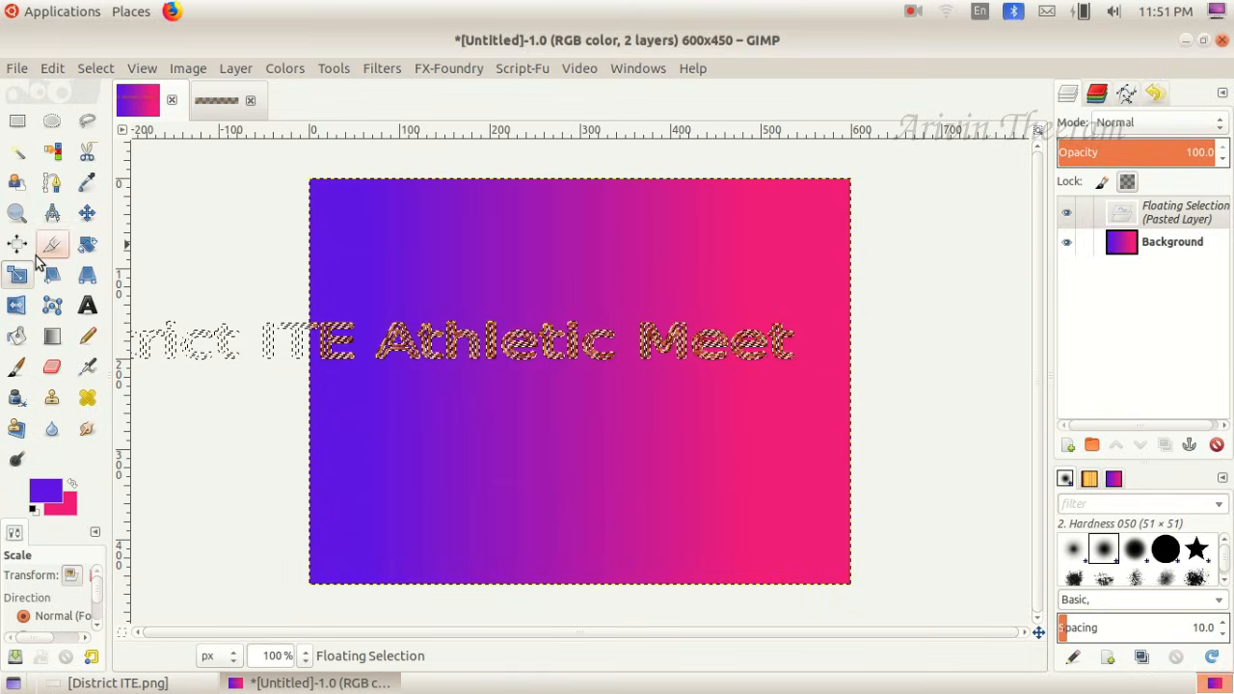
{"action": "left_click", "coordinate": [326, 339]}
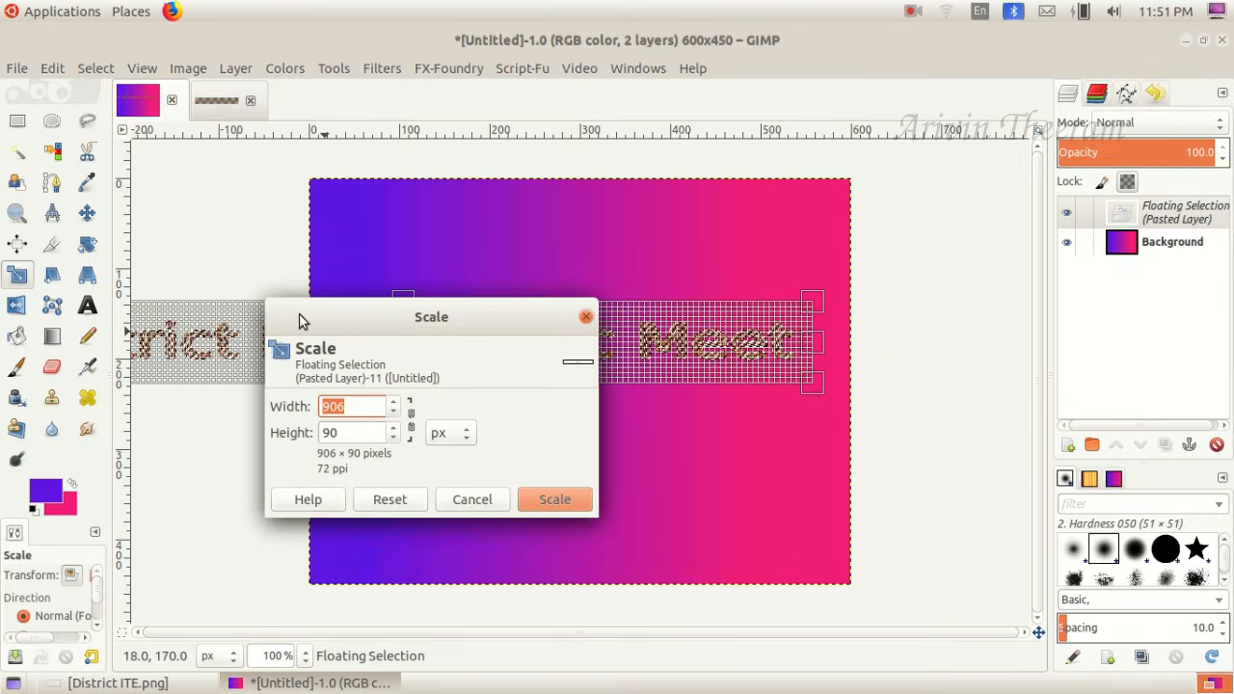
{"action": "left_click_drag", "start_coordinate": [301, 321], "coordinate": [299, 316]}
{"action": "key", "text": "Escape"}
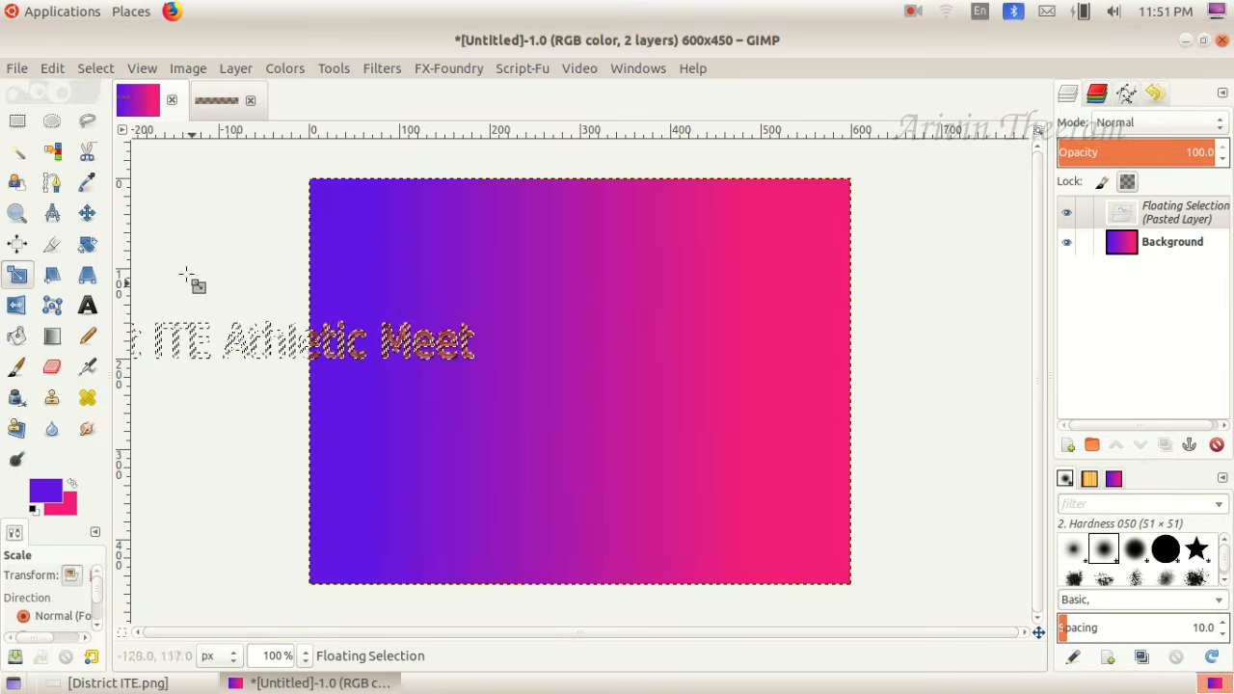
- Move the scaled logo to the upper part of the canvas, centered horizontally, and turn the floating selection into a new layer
{"action": "left_click", "coordinate": [88, 213]}
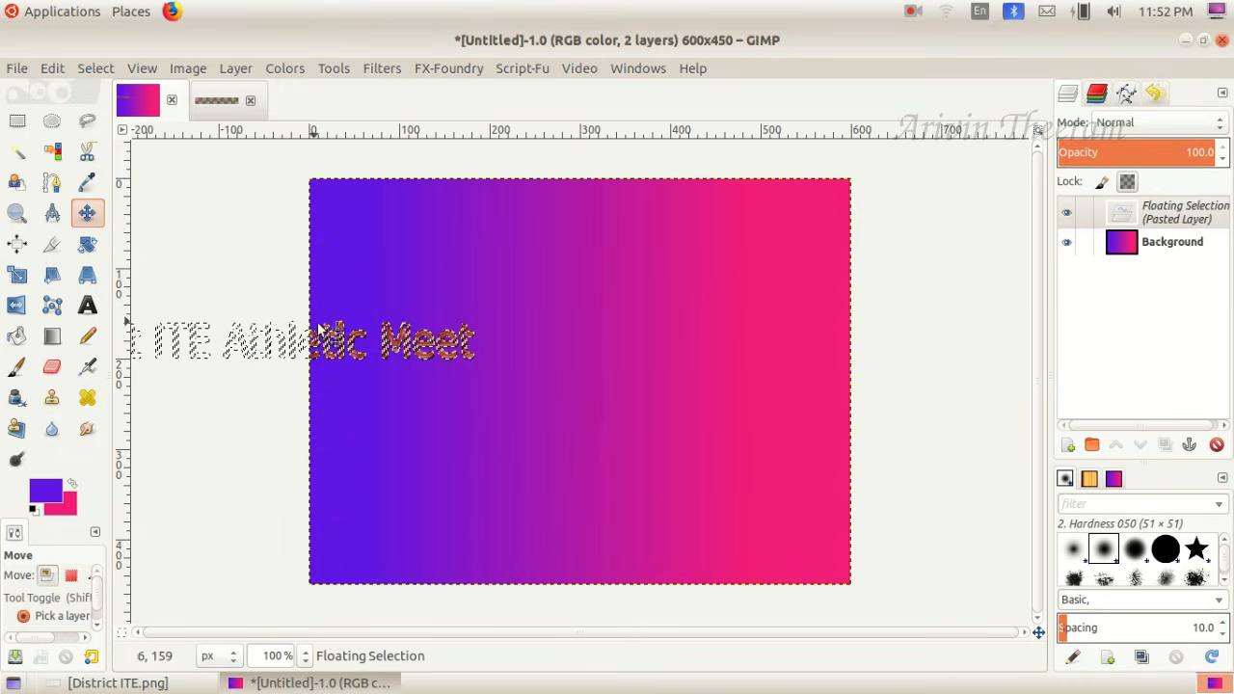
{"action": "left_click_drag", "start_coordinate": [358, 347], "coordinate": [688, 241]}
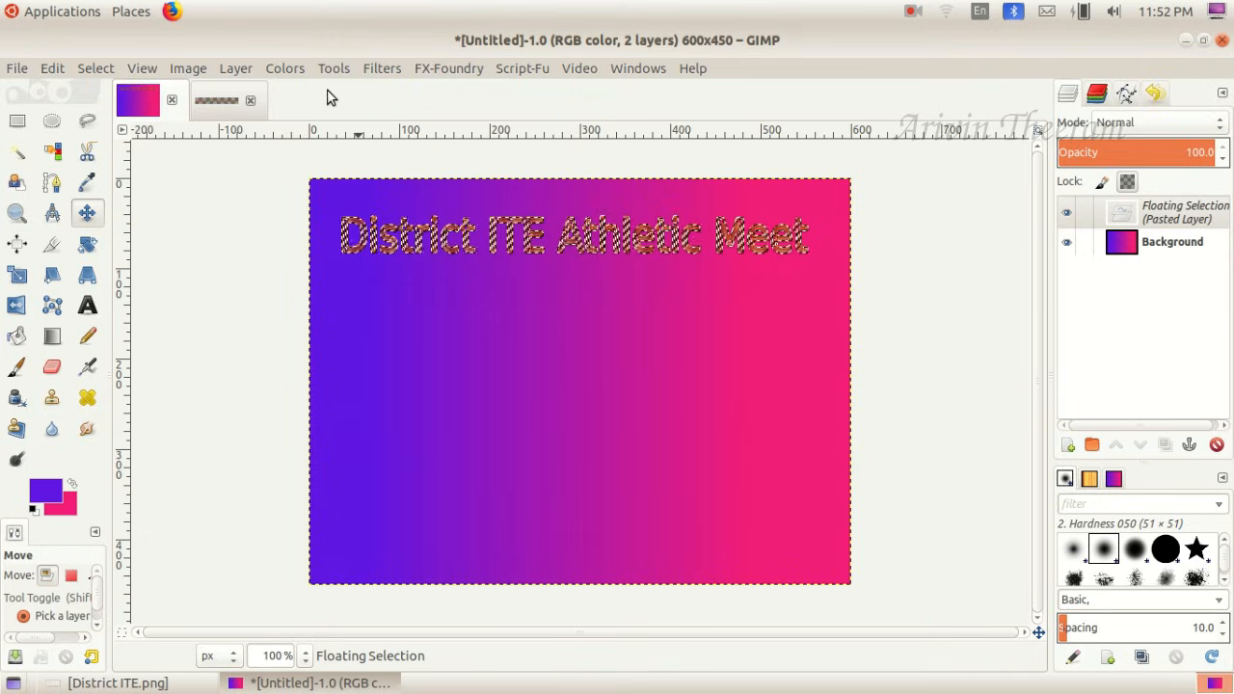
{"action": "left_click", "coordinate": [240, 71]}
{"action": "left_click", "coordinate": [256, 94]}
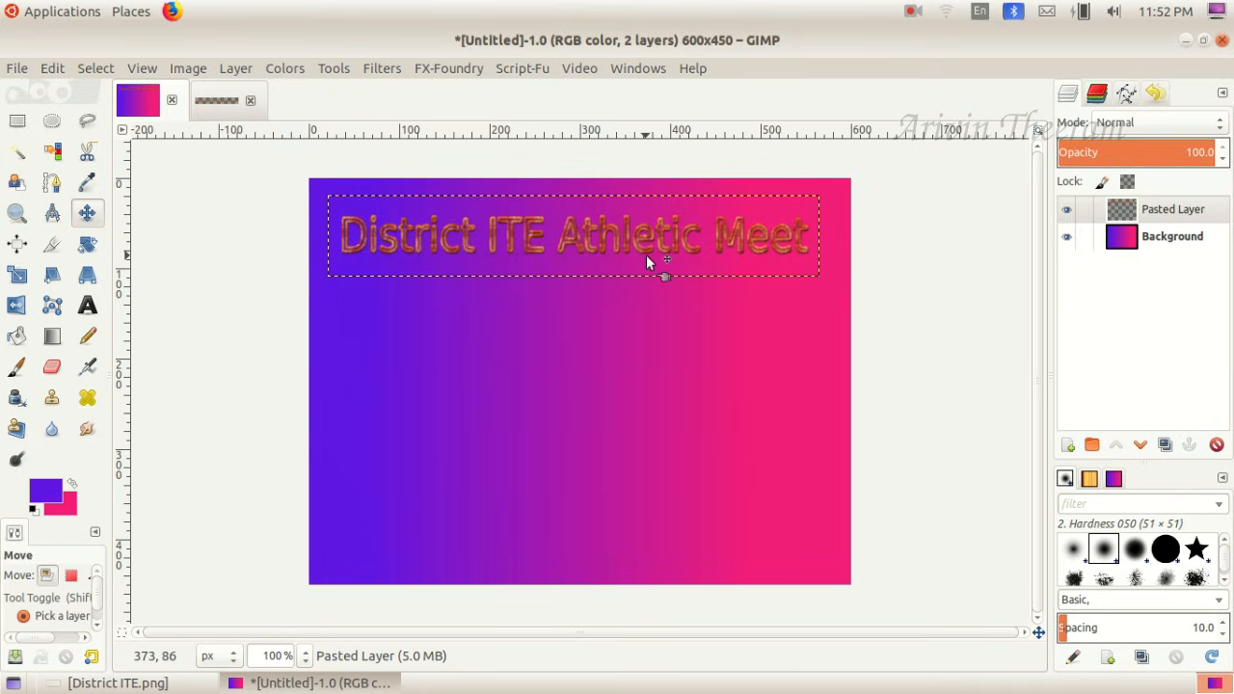
- Check the task sheet for the required picture and open Athletics.jpg from the DElEd_Images folder in the home directory
{"action": "key", "text": "alt+Tab"}
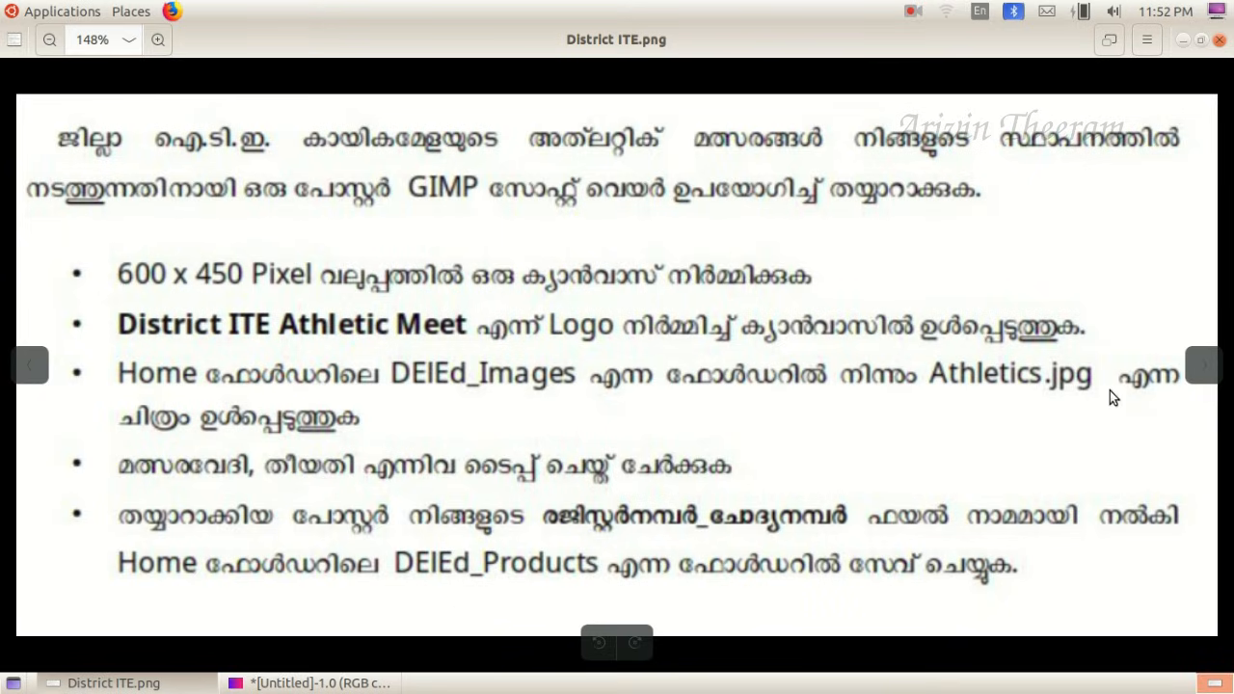
{"action": "left_click", "coordinate": [319, 683]}
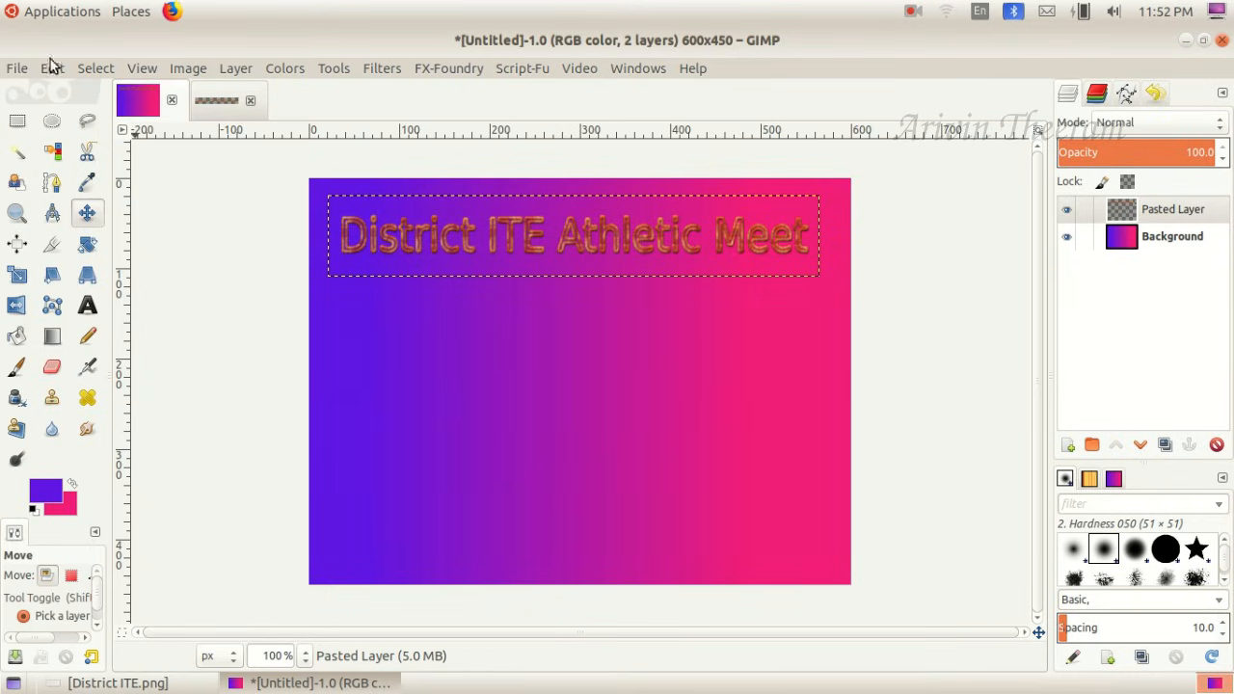
{"action": "left_click", "coordinate": [17, 71]}
{"action": "left_click", "coordinate": [45, 140]}
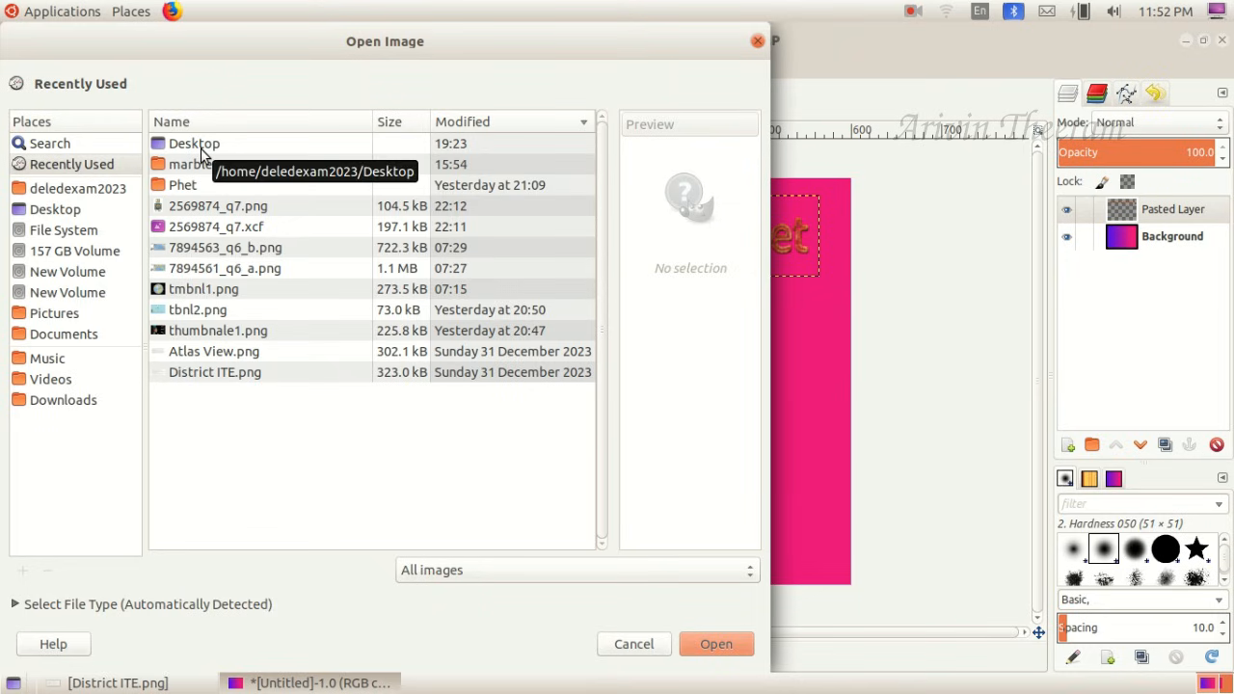
{"action": "left_click", "coordinate": [137, 189]}
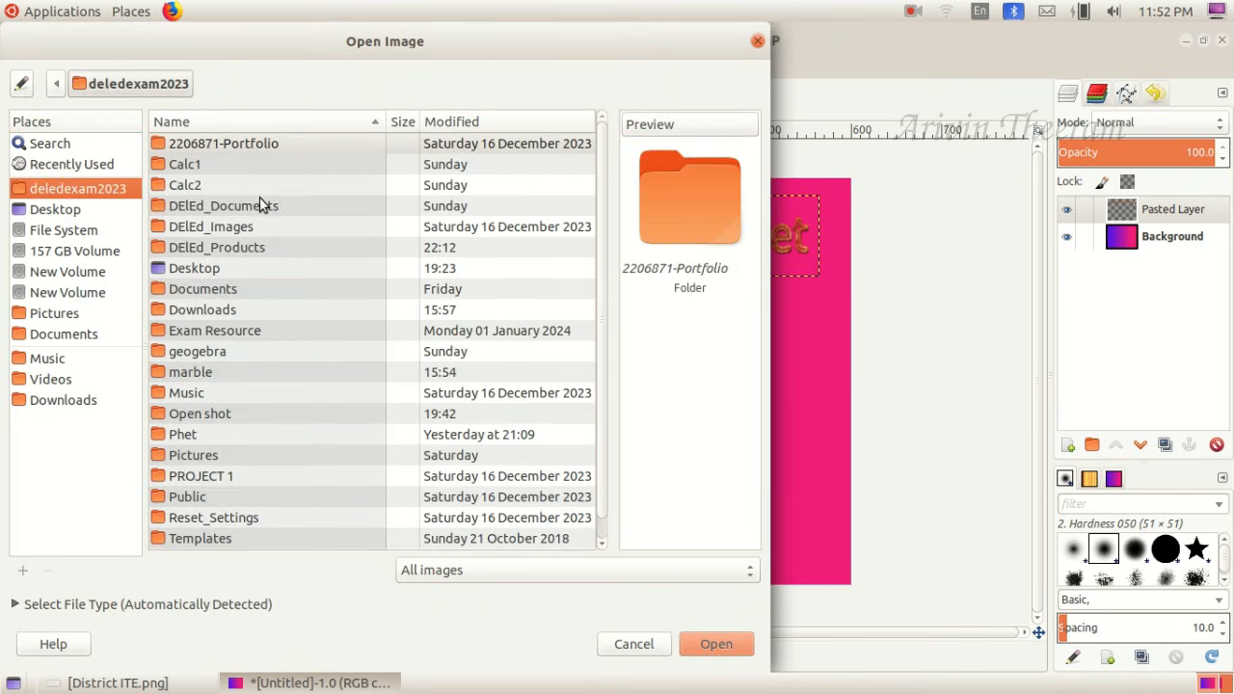
{"action": "double_click", "coordinate": [247, 228]}
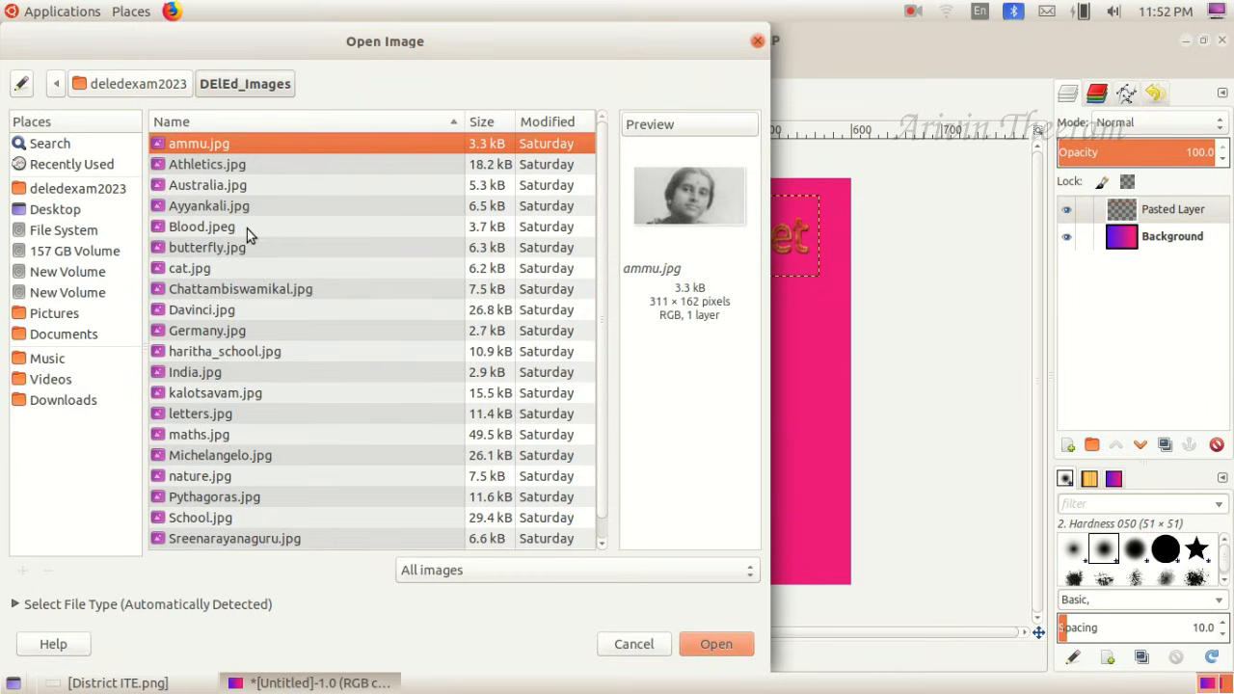
{"action": "scroll", "coordinate": [265, 482], "scroll_direction": "down", "scroll_amount": 1}
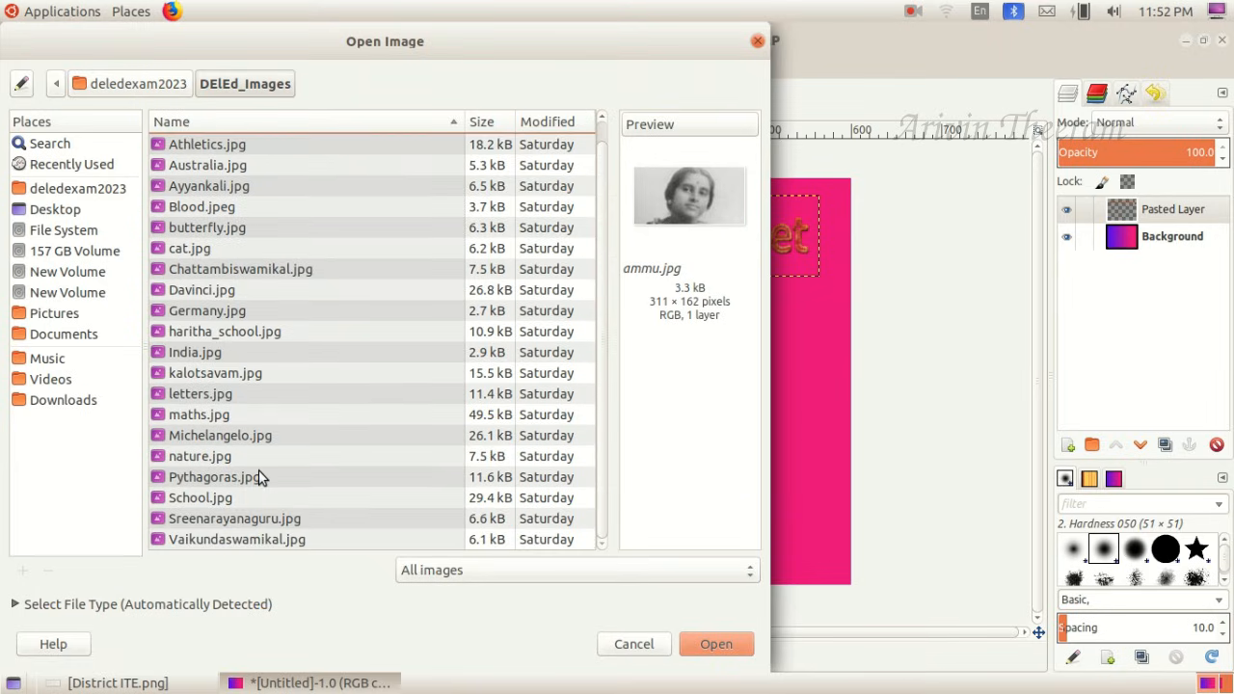
{"action": "scroll", "coordinate": [258, 479], "scroll_direction": "up", "scroll_amount": 1}
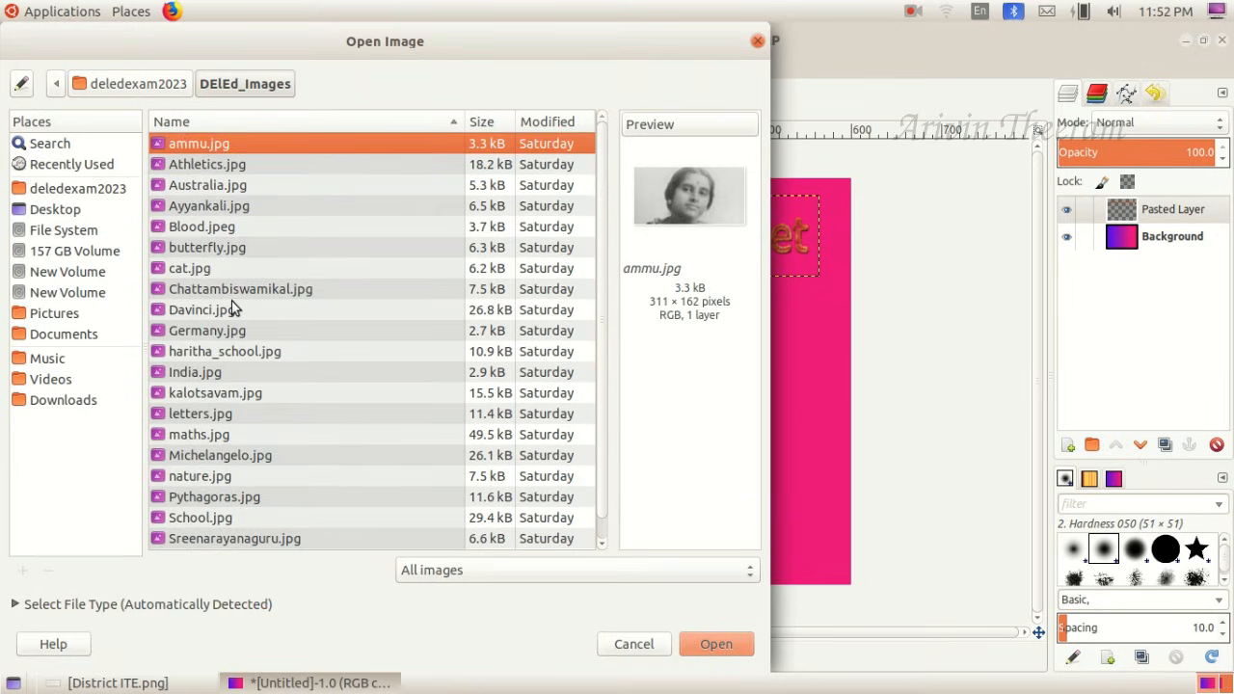
{"action": "left_click", "coordinate": [118, 683]}
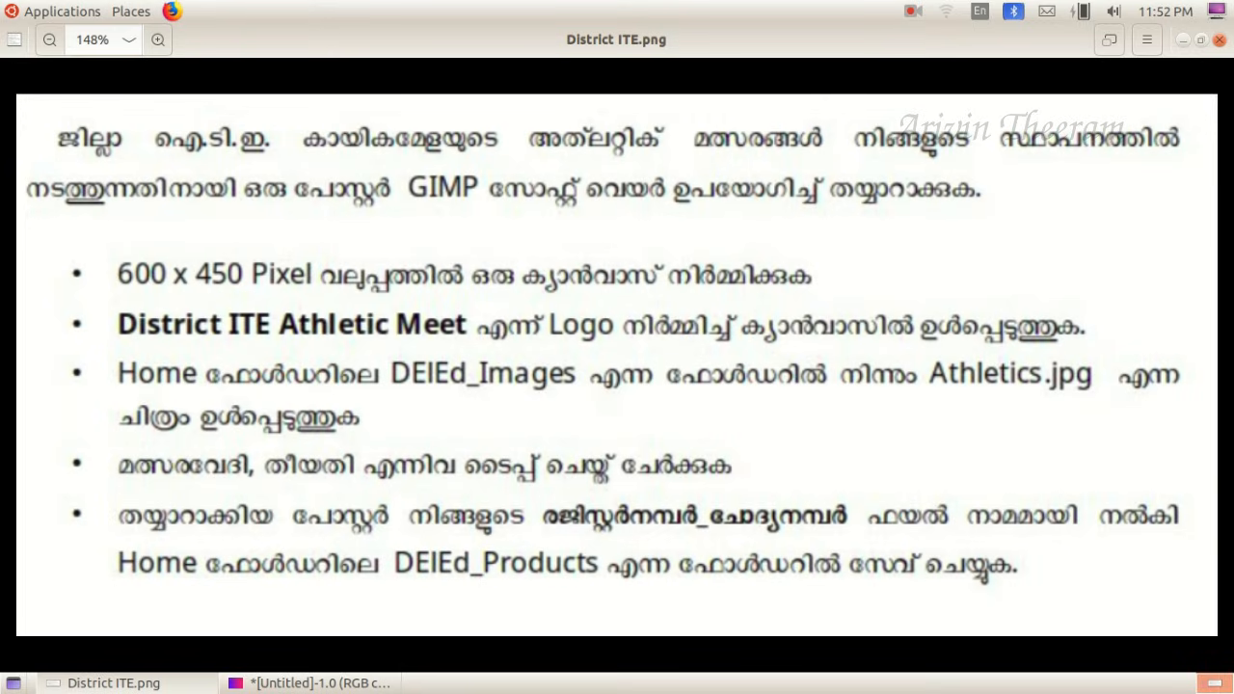
{"action": "left_click", "coordinate": [118, 683]}
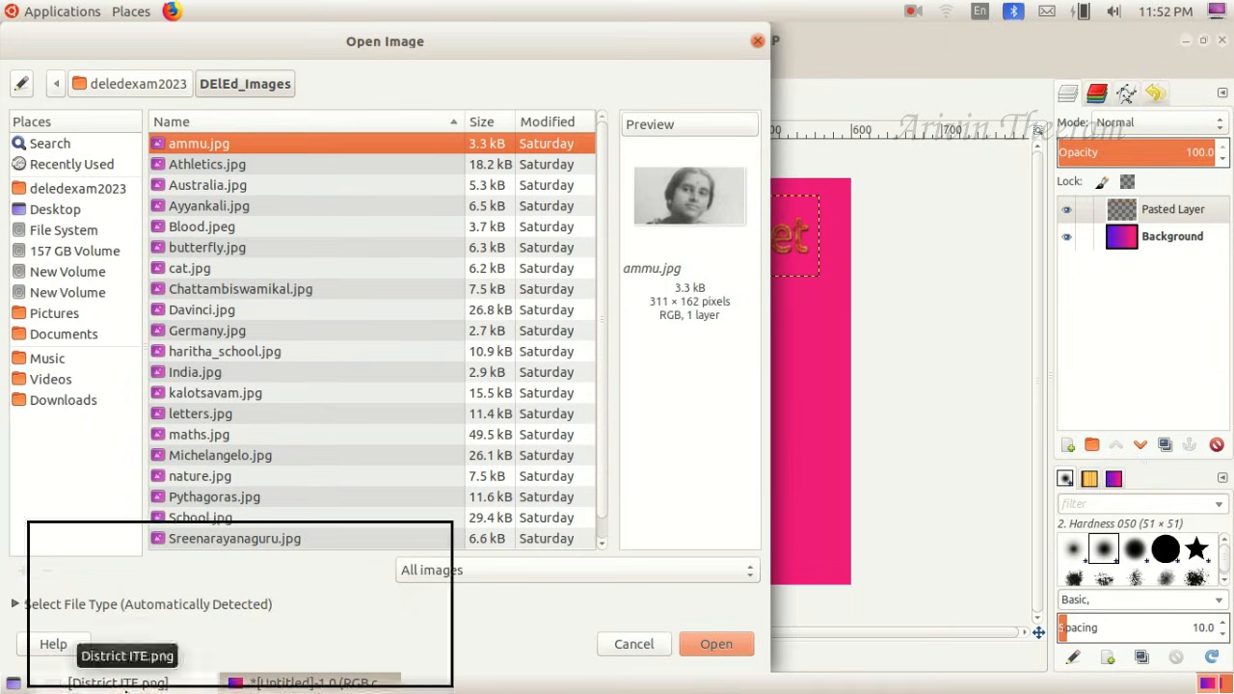
{"action": "left_click", "coordinate": [218, 166]}
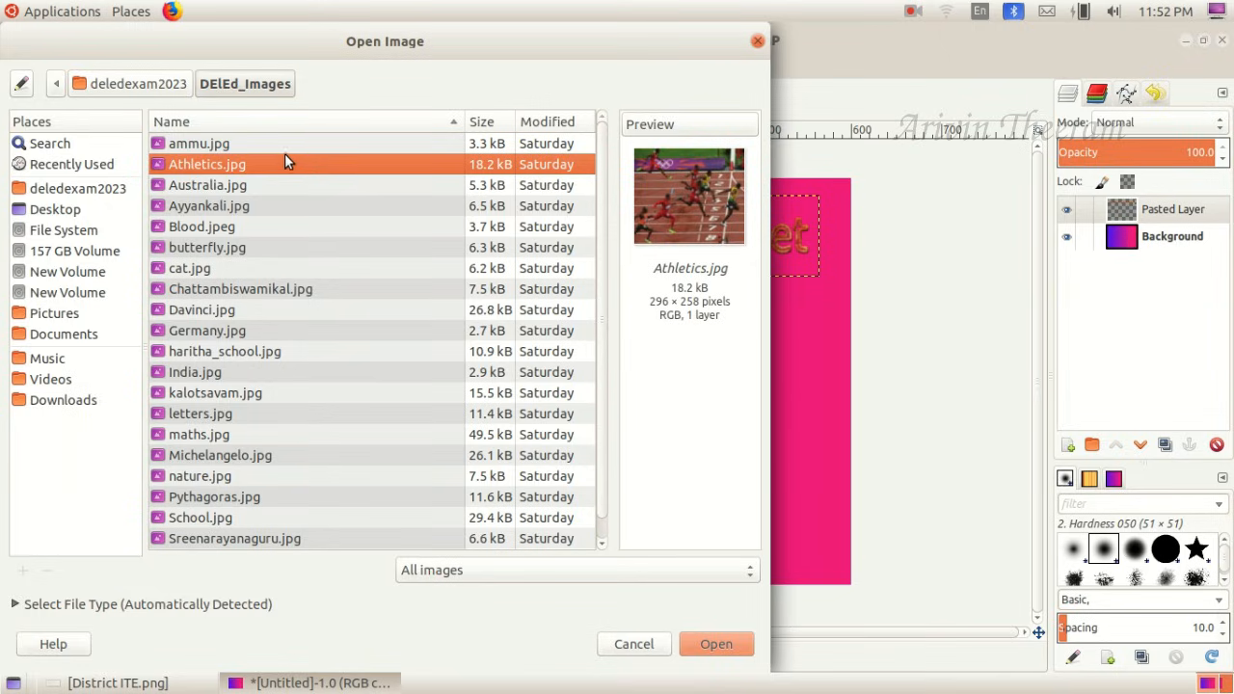
{"action": "left_click", "coordinate": [713, 644]}
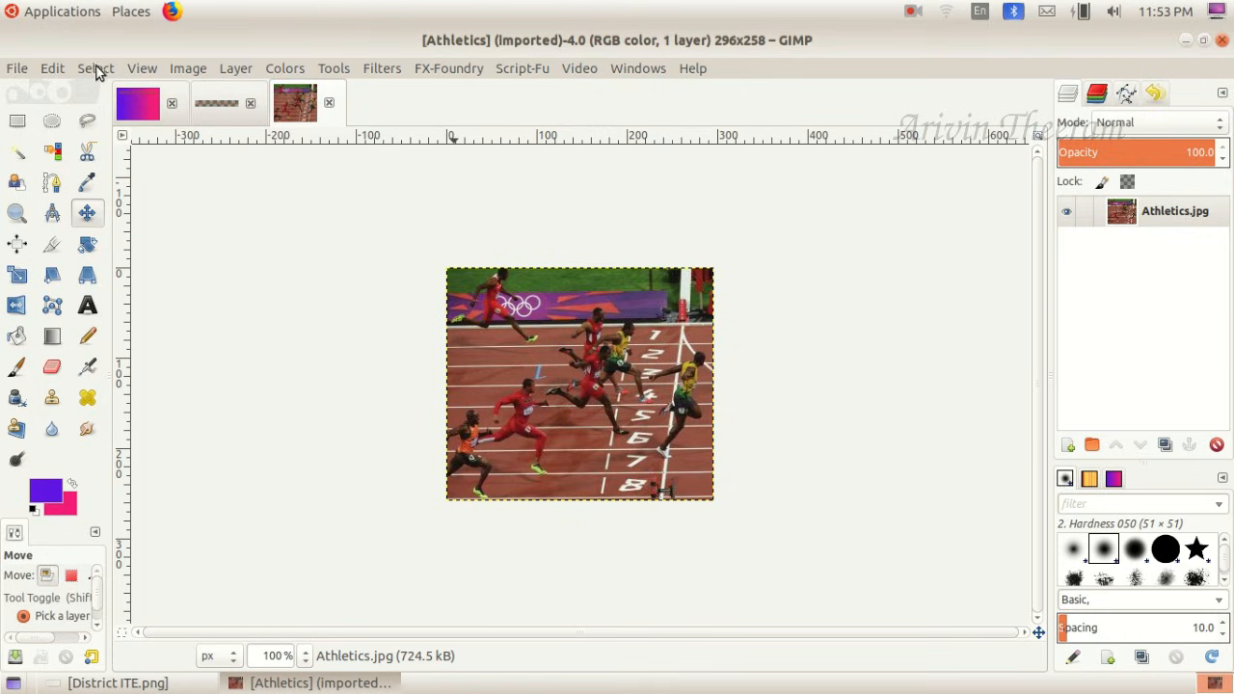
- Copy the visible Athletics picture and paste it onto the gradient poster canvas
{"action": "left_click", "coordinate": [52, 70]}
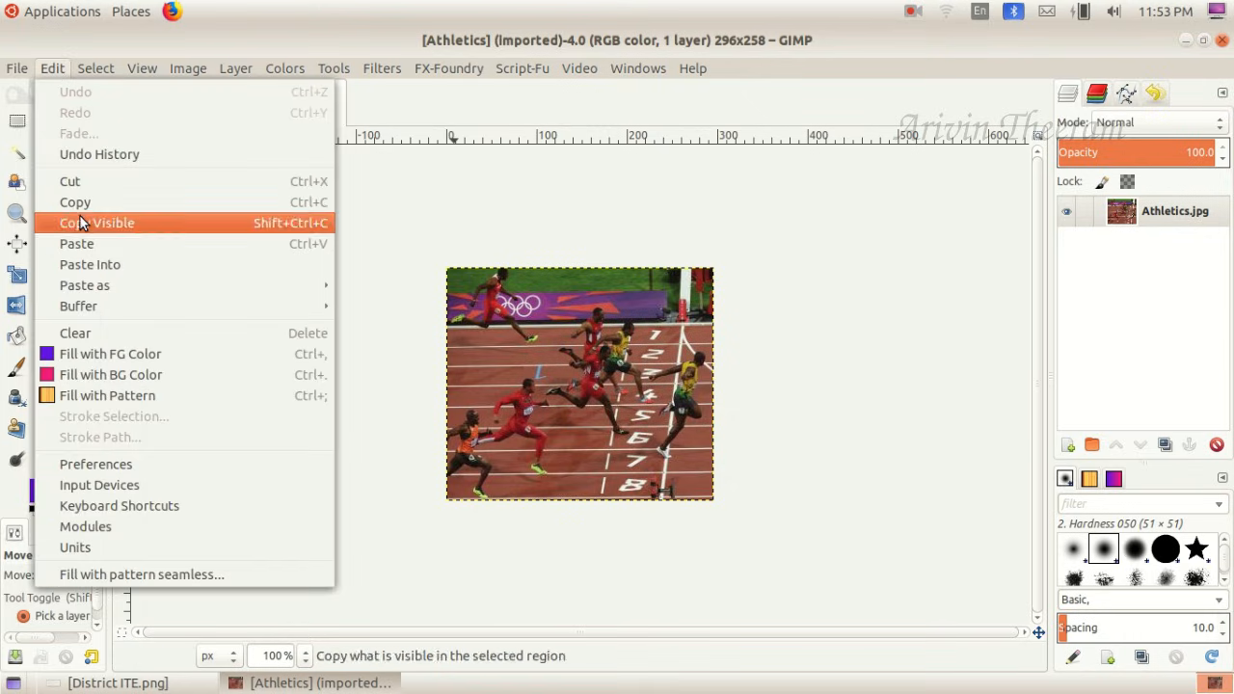
{"action": "left_click", "coordinate": [125, 223]}
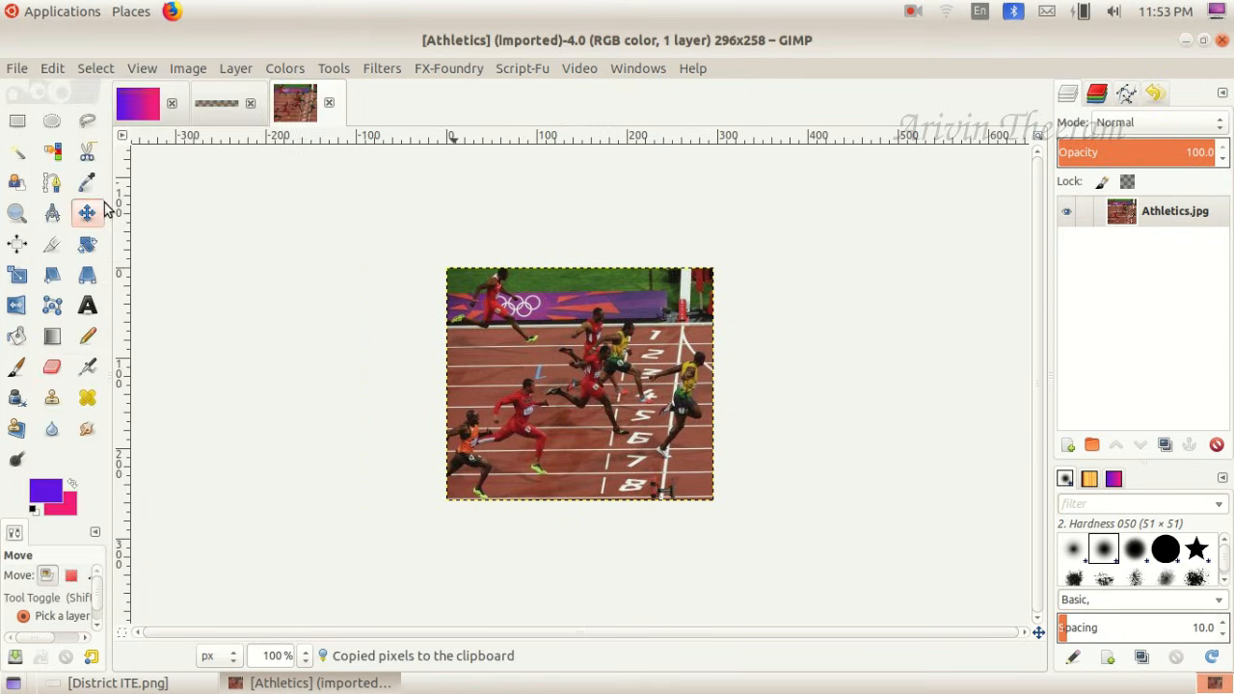
{"action": "left_click", "coordinate": [135, 100]}
{"action": "left_click", "coordinate": [53, 69]}
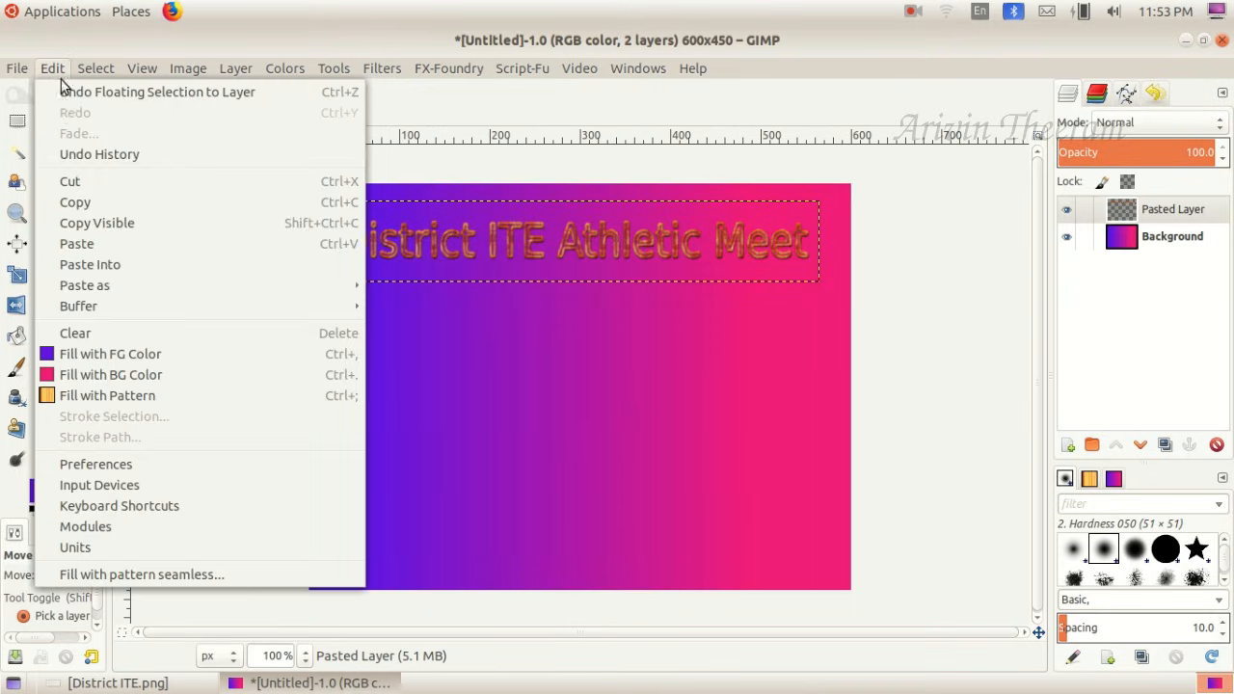
{"action": "left_click", "coordinate": [85, 242]}
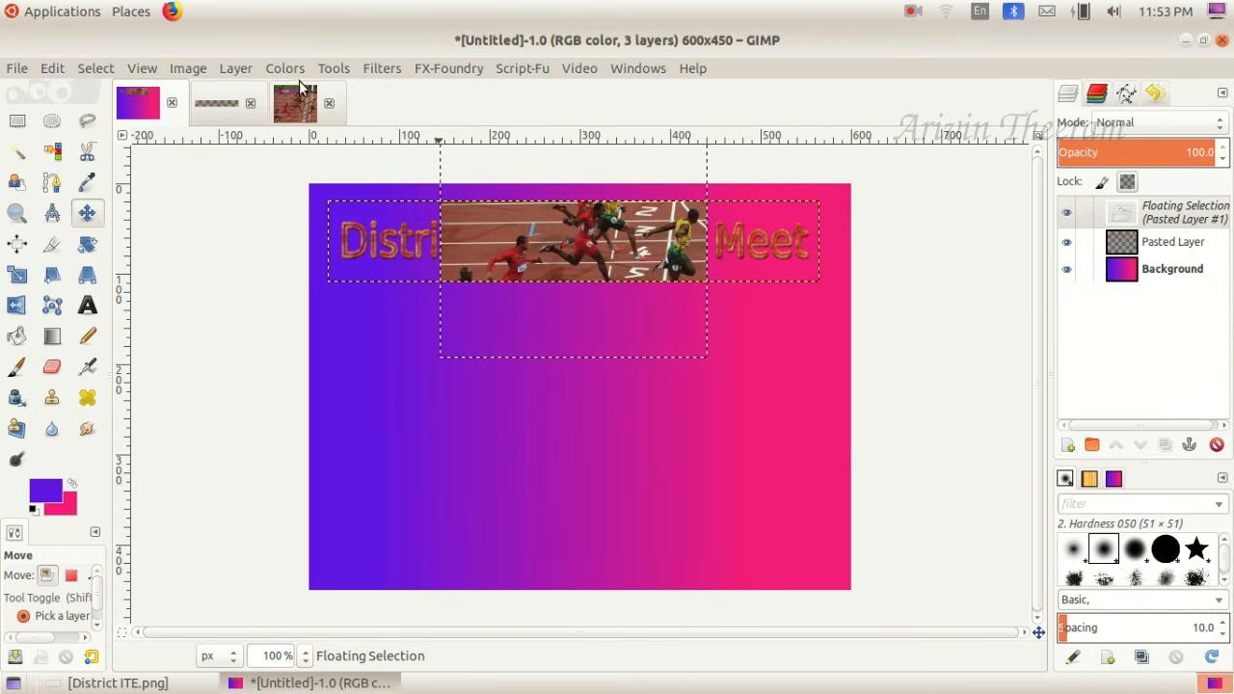
- Turn the pasted Athletics picture into a new layer and move it just below the logo, roughly centered on the canvas
{"action": "left_click", "coordinate": [236, 68]}
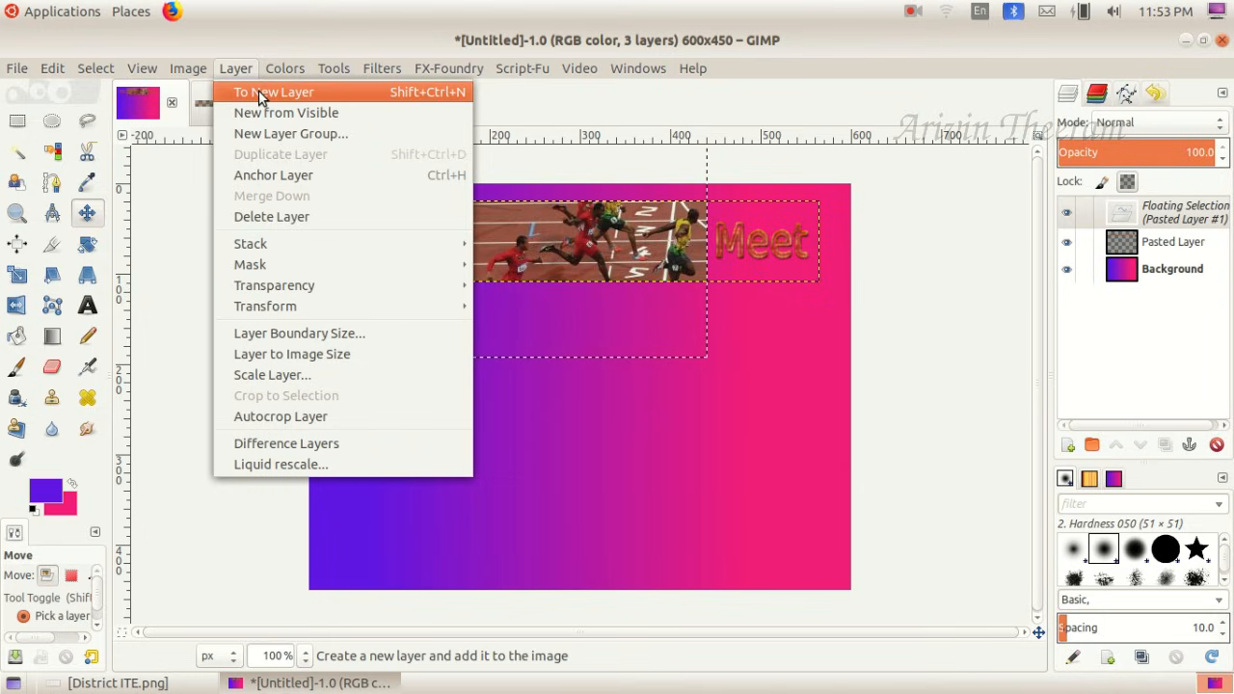
{"action": "left_click", "coordinate": [258, 94]}
{"action": "left_click_drag", "start_coordinate": [510, 233], "coordinate": [514, 395]}
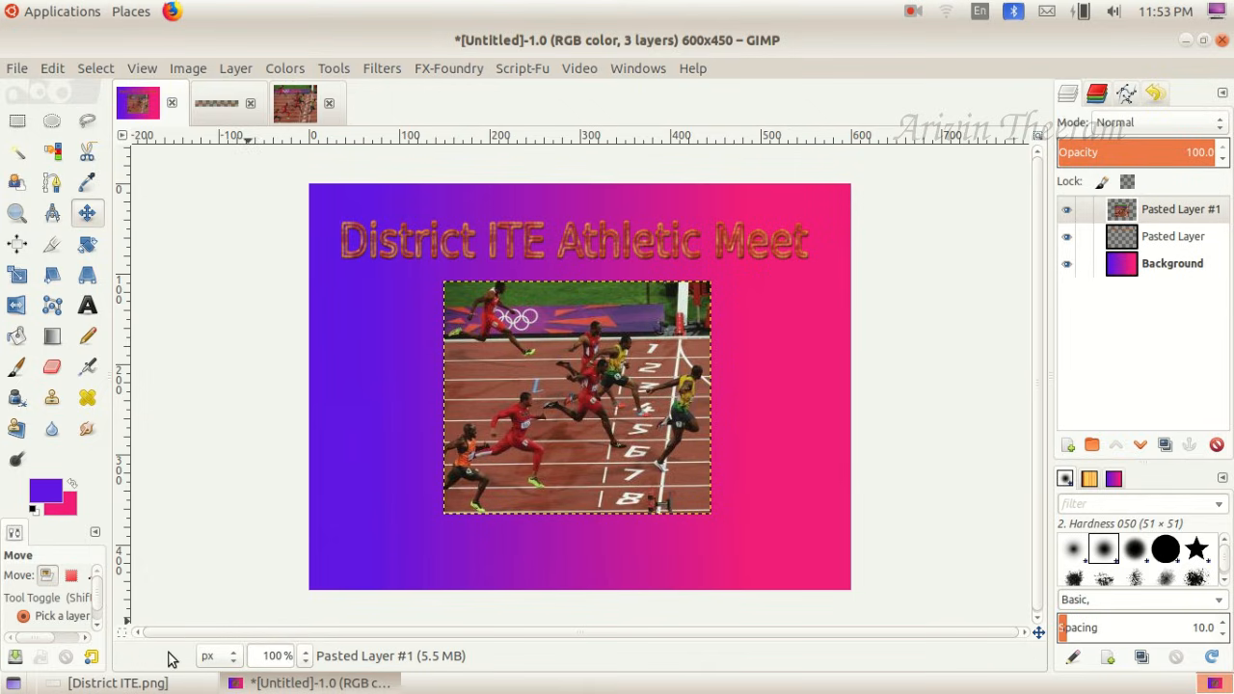
- Draw a text box about 240 x 47 px below the picture, switch the keyboard layout to Malayalam, and enter the first letter മ
{"action": "left_click", "coordinate": [116, 683]}
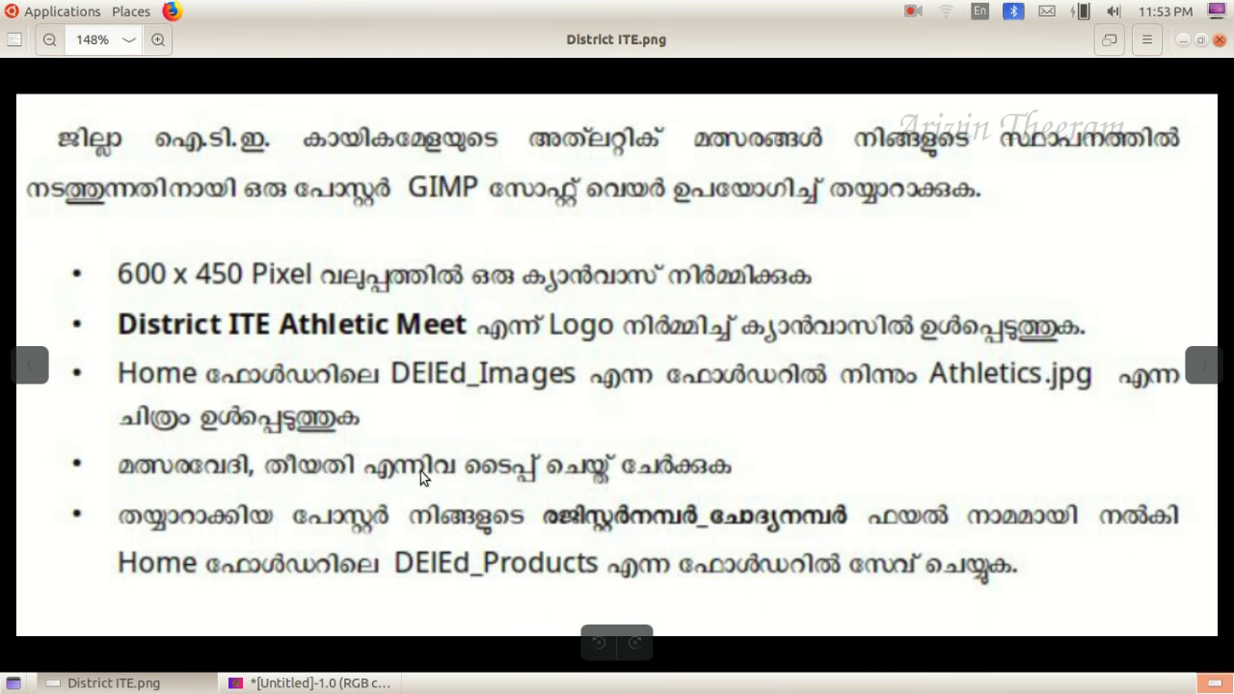
{"action": "left_click", "coordinate": [116, 682]}
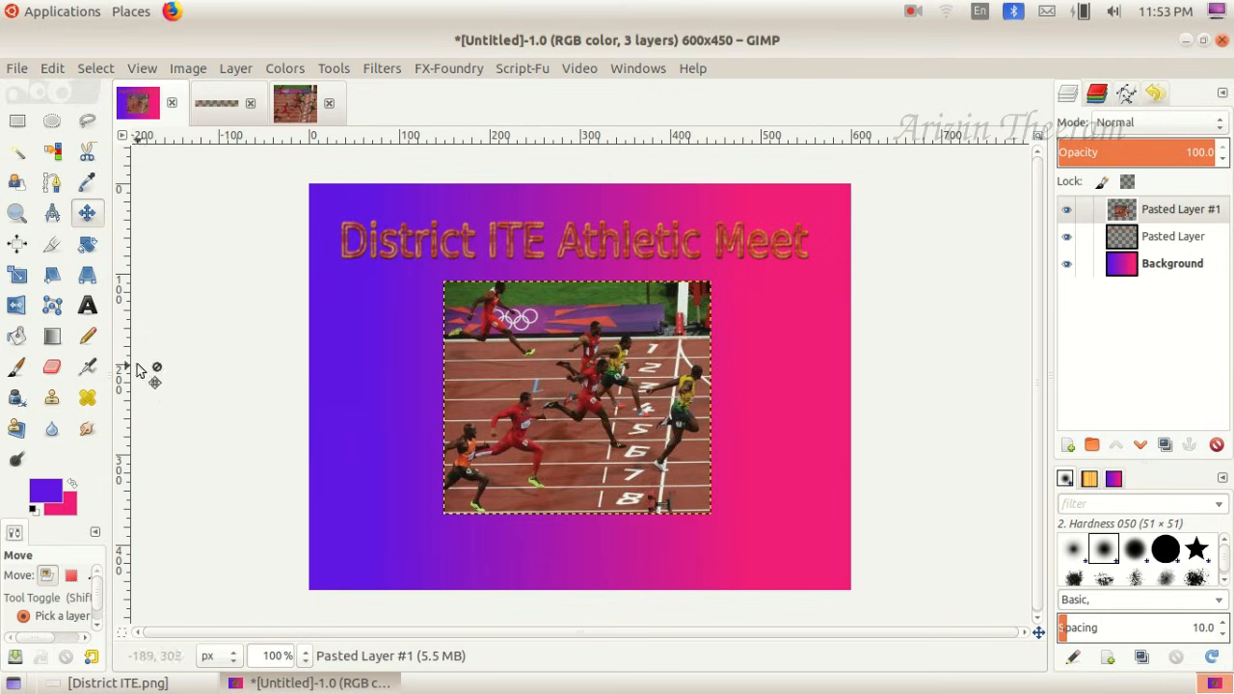
{"action": "left_click", "coordinate": [93, 311]}
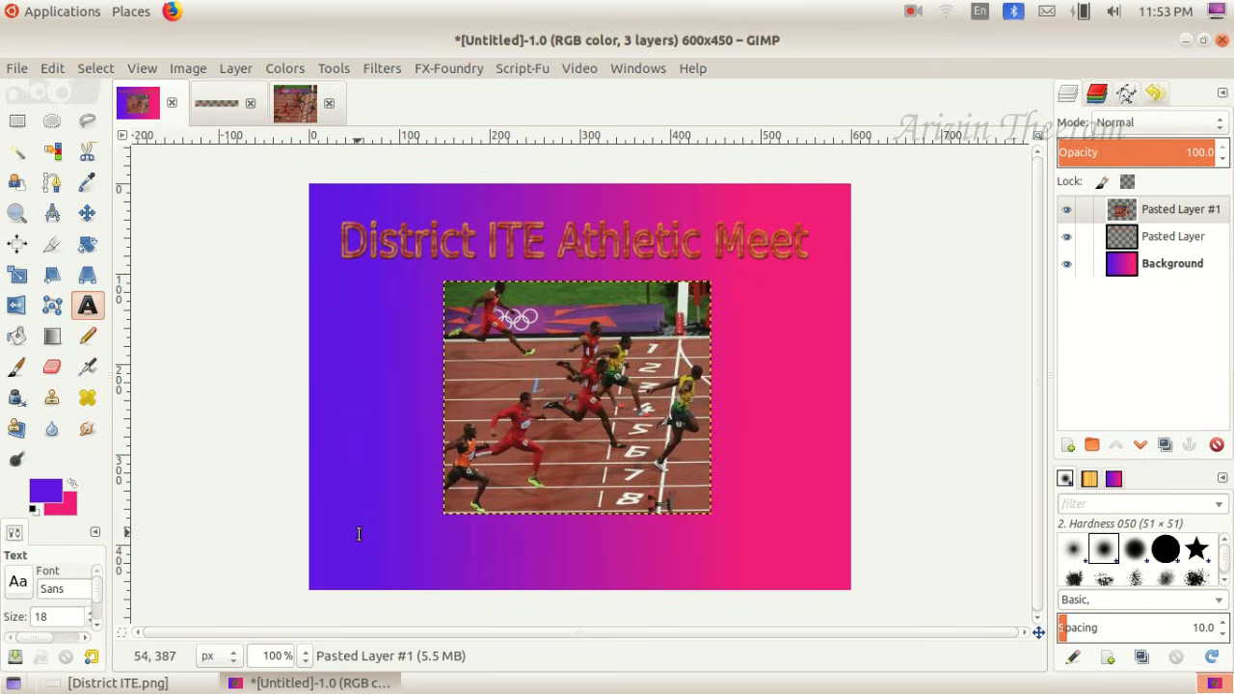
{"action": "left_click_drag", "start_coordinate": [348, 522], "coordinate": [564, 562]}
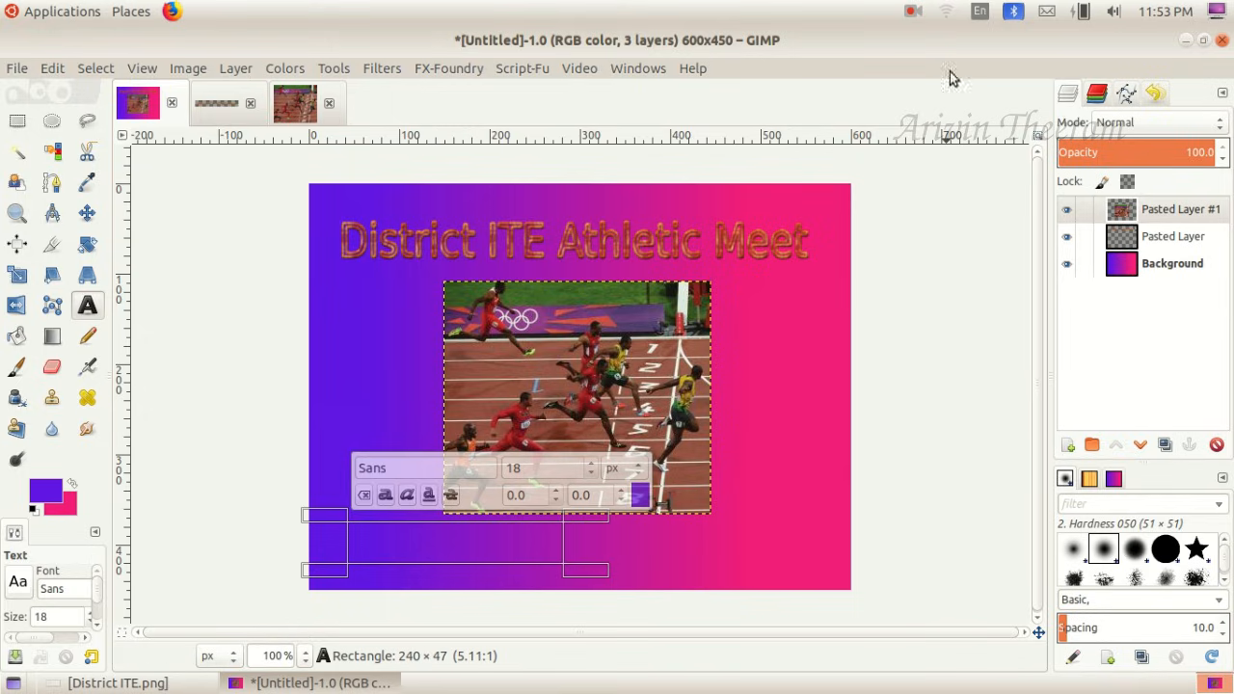
{"action": "left_click", "coordinate": [981, 11]}
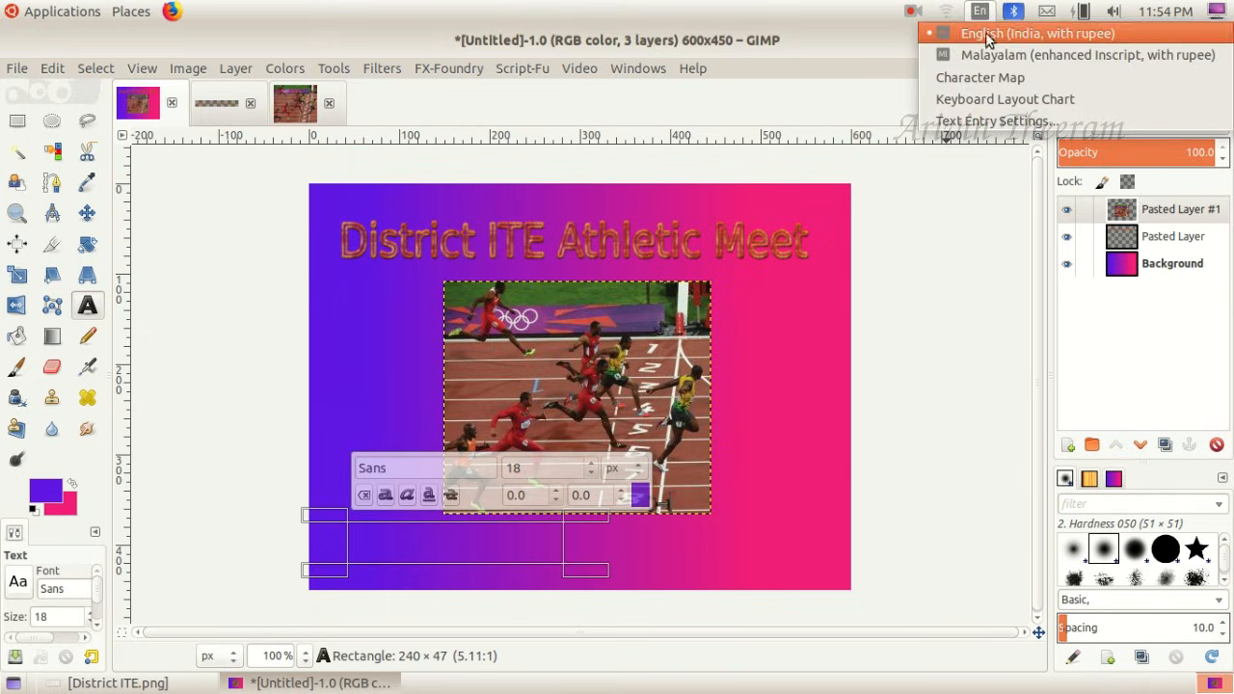
{"action": "left_click", "coordinate": [986, 55]}
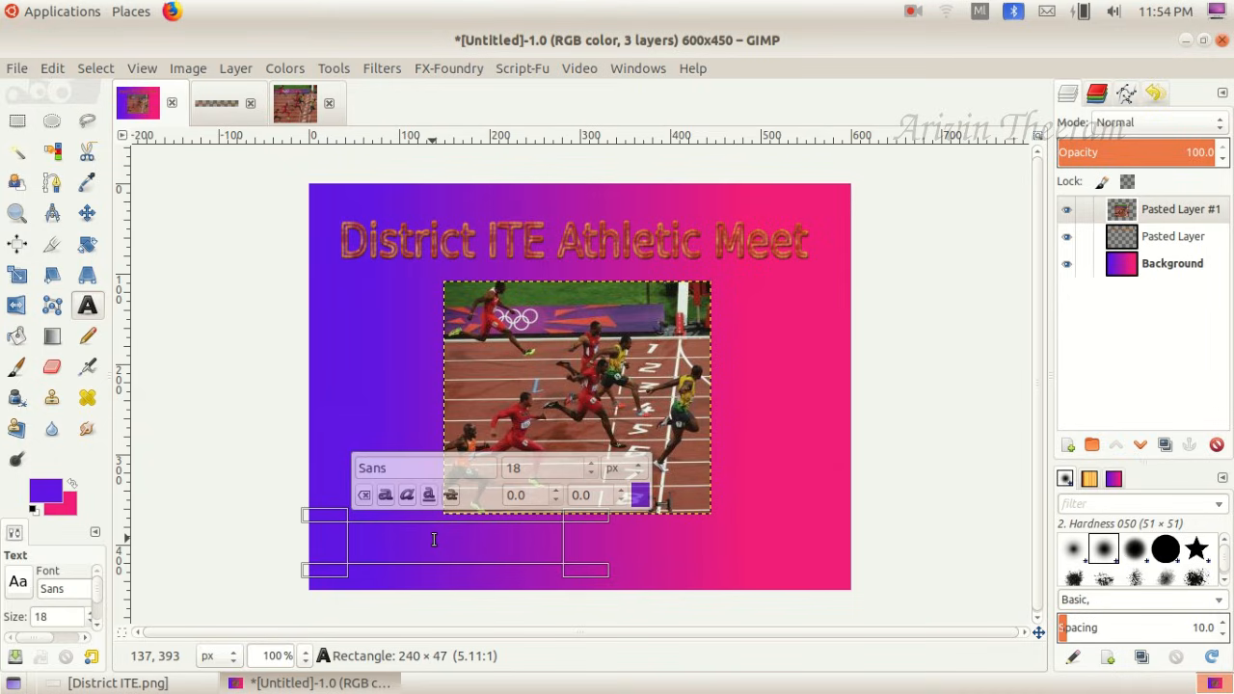
{"action": "type", "text": "മ"}
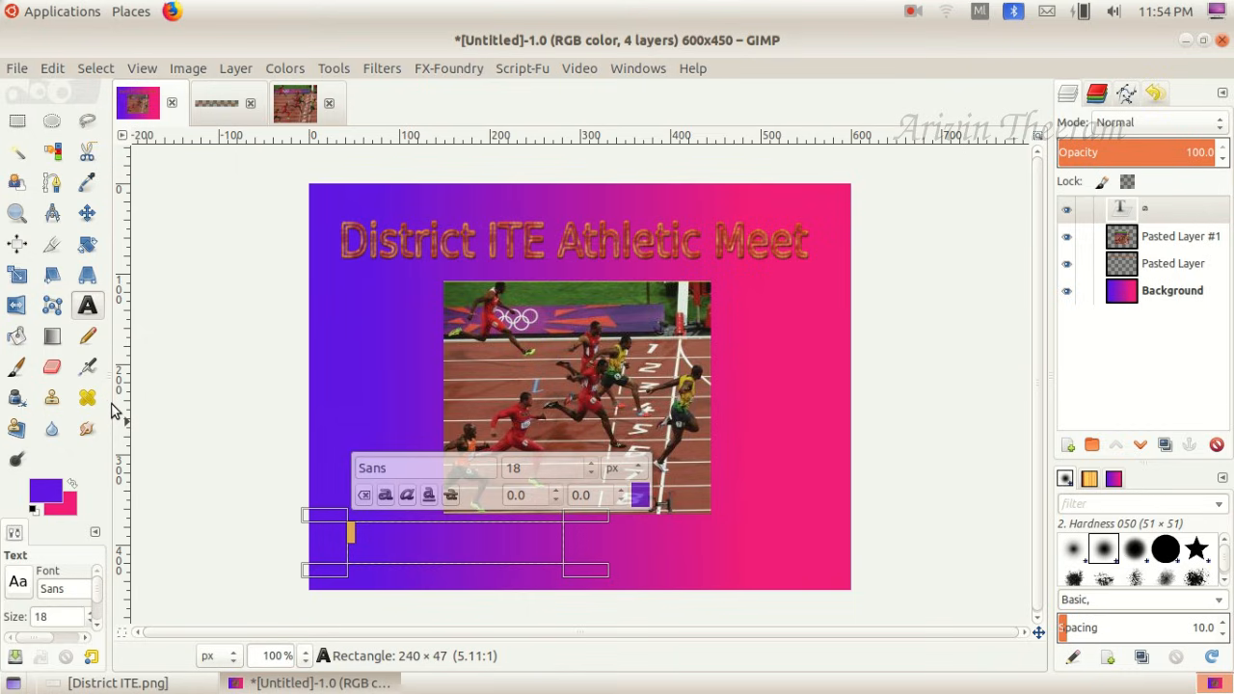
- Widen the tool options area and set the text color to yellow, HTML notation ecef16
{"action": "left_click_drag", "start_coordinate": [112, 404], "coordinate": [192, 410]}
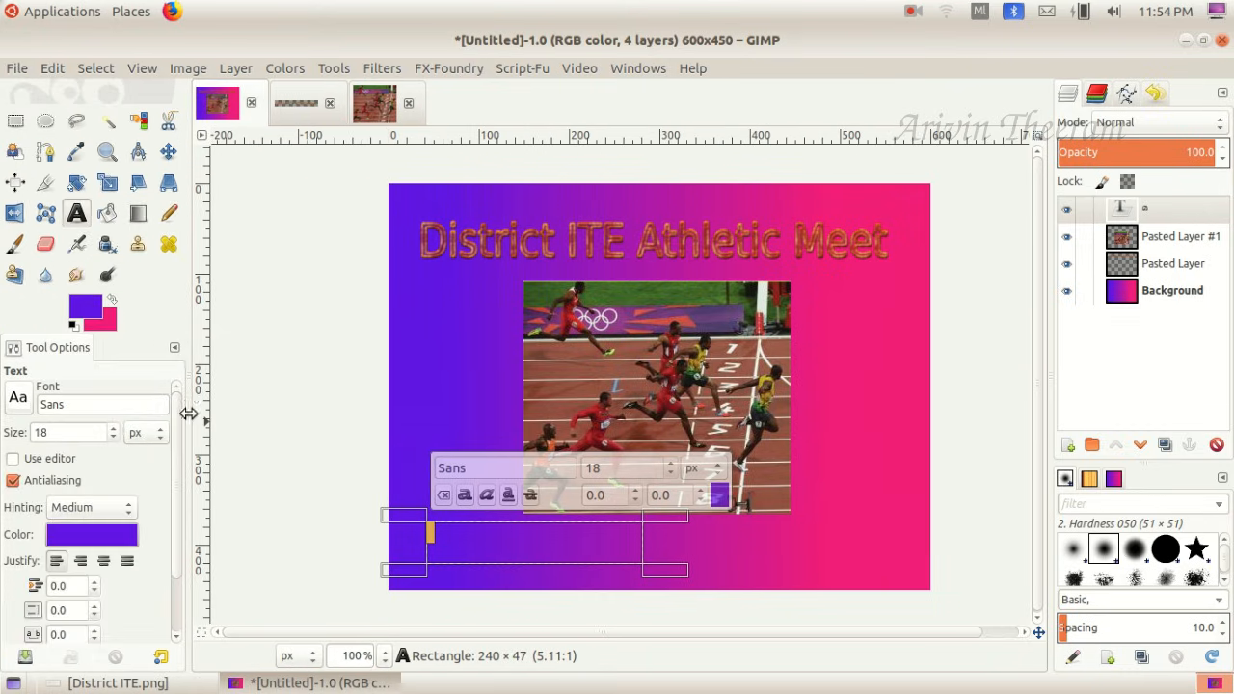
{"action": "left_click", "coordinate": [111, 534]}
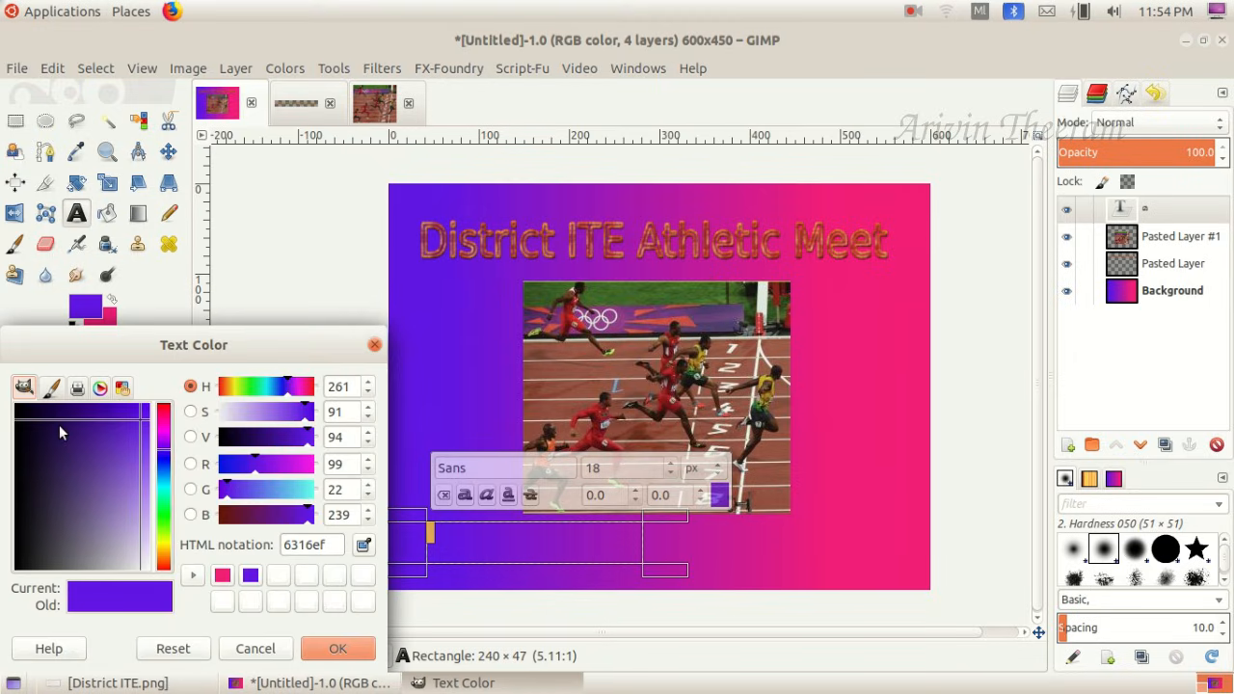
{"action": "left_click", "coordinate": [163, 548]}
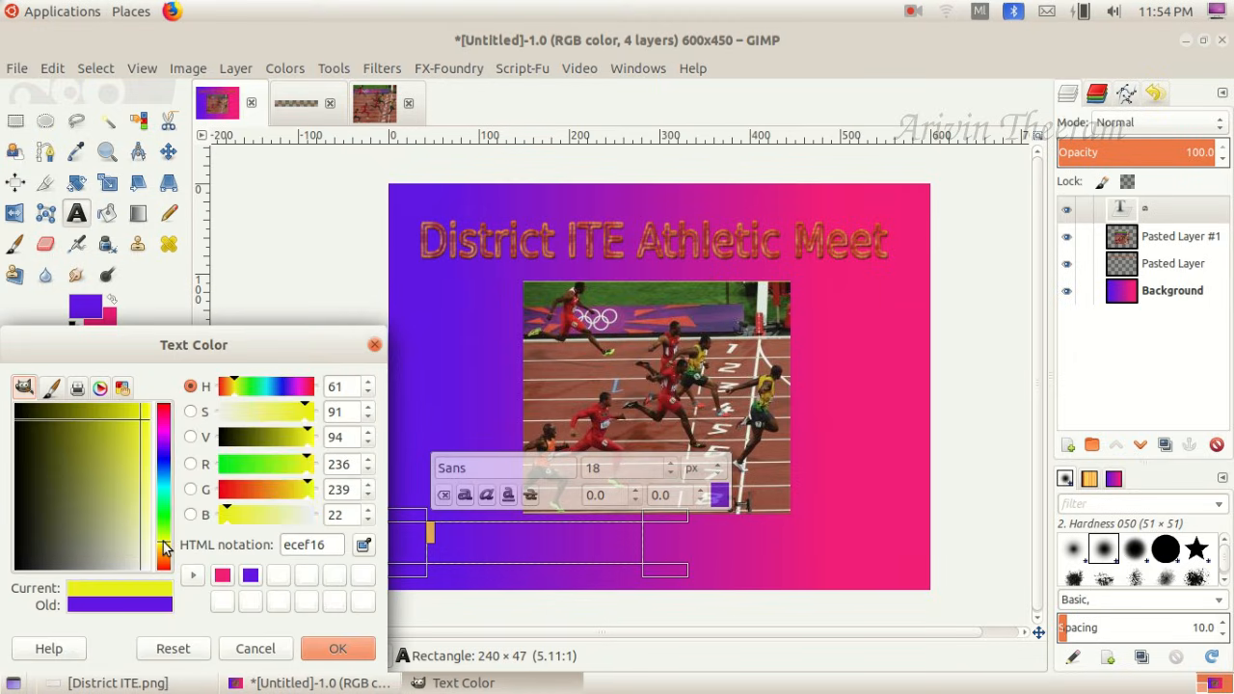
{"action": "left_click", "coordinate": [339, 649]}
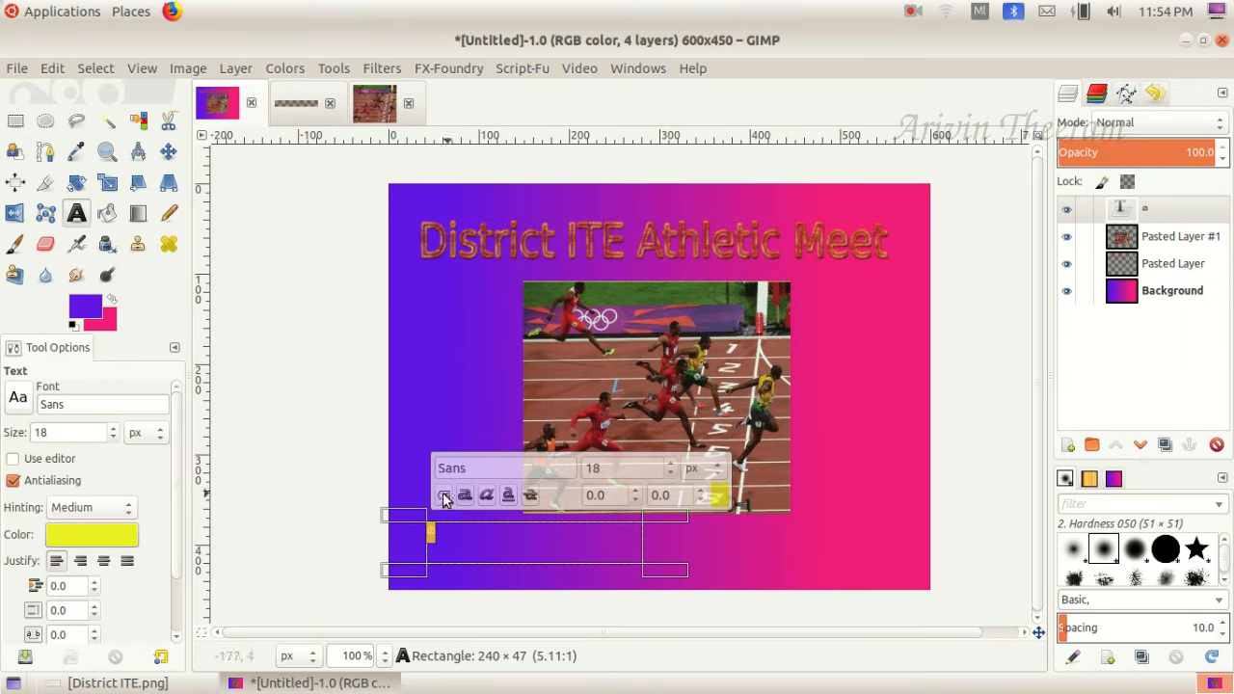
- Try centered justification, return the text to left justified, and set its font size to 31 px
{"action": "left_click", "coordinate": [103, 561]}
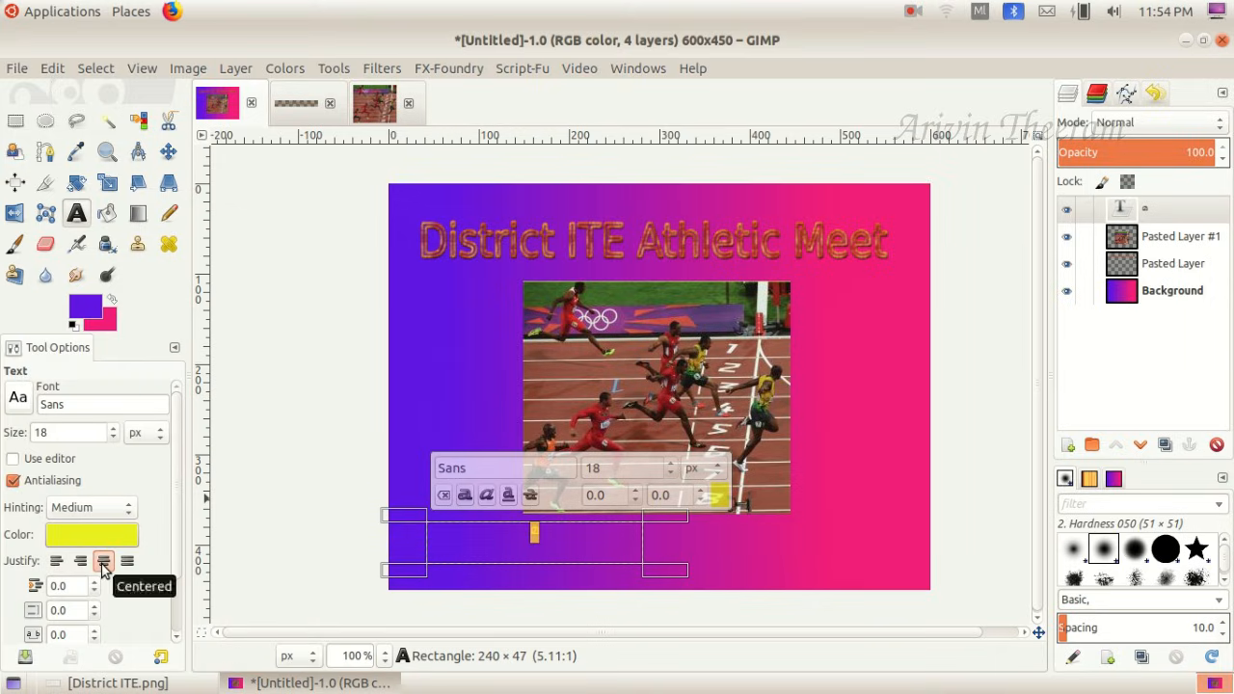
{"action": "left_click", "coordinate": [56, 561]}
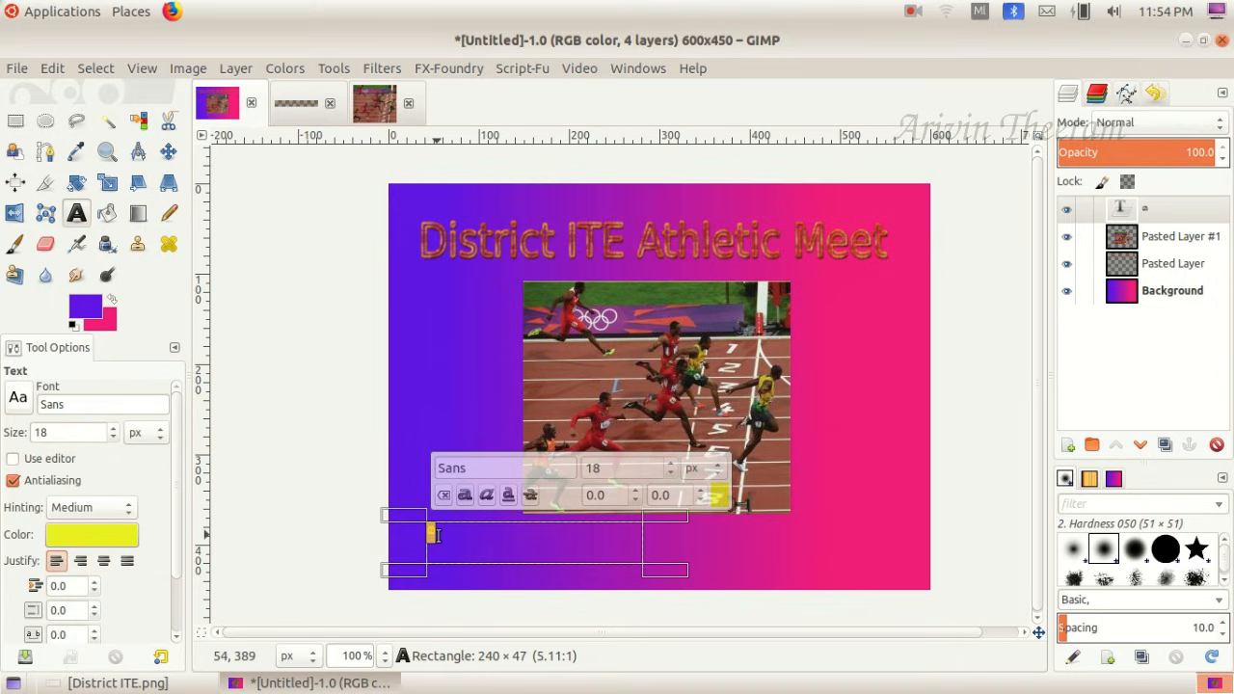
{"action": "left_click", "coordinate": [115, 431]}
{"action": "left_click", "coordinate": [115, 430]}
{"action": "left_click", "coordinate": [115, 430]}
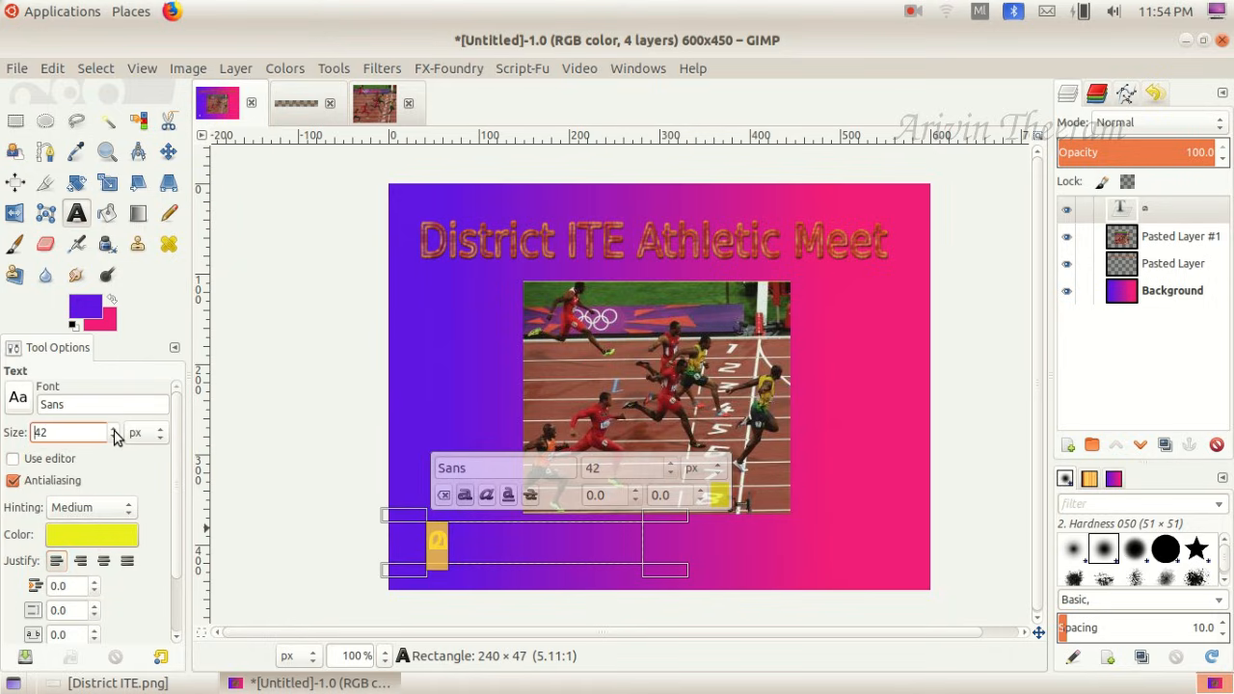
{"action": "left_click", "coordinate": [113, 437]}
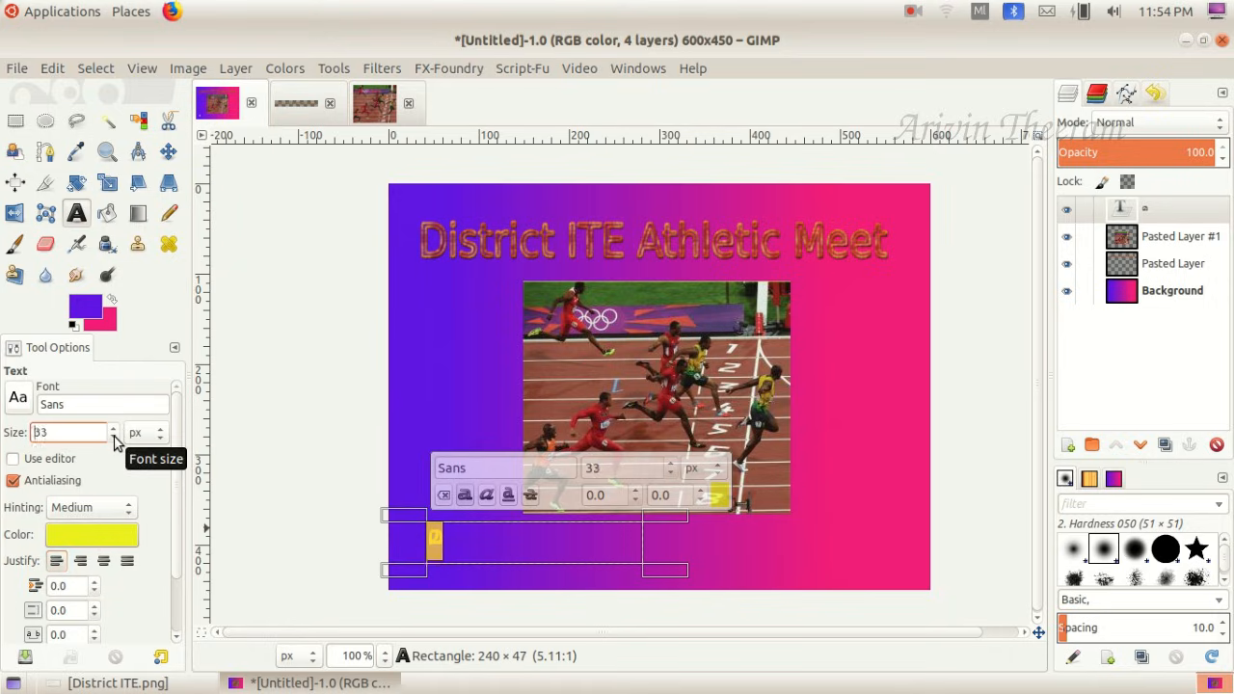
{"action": "left_click", "coordinate": [436, 535]}
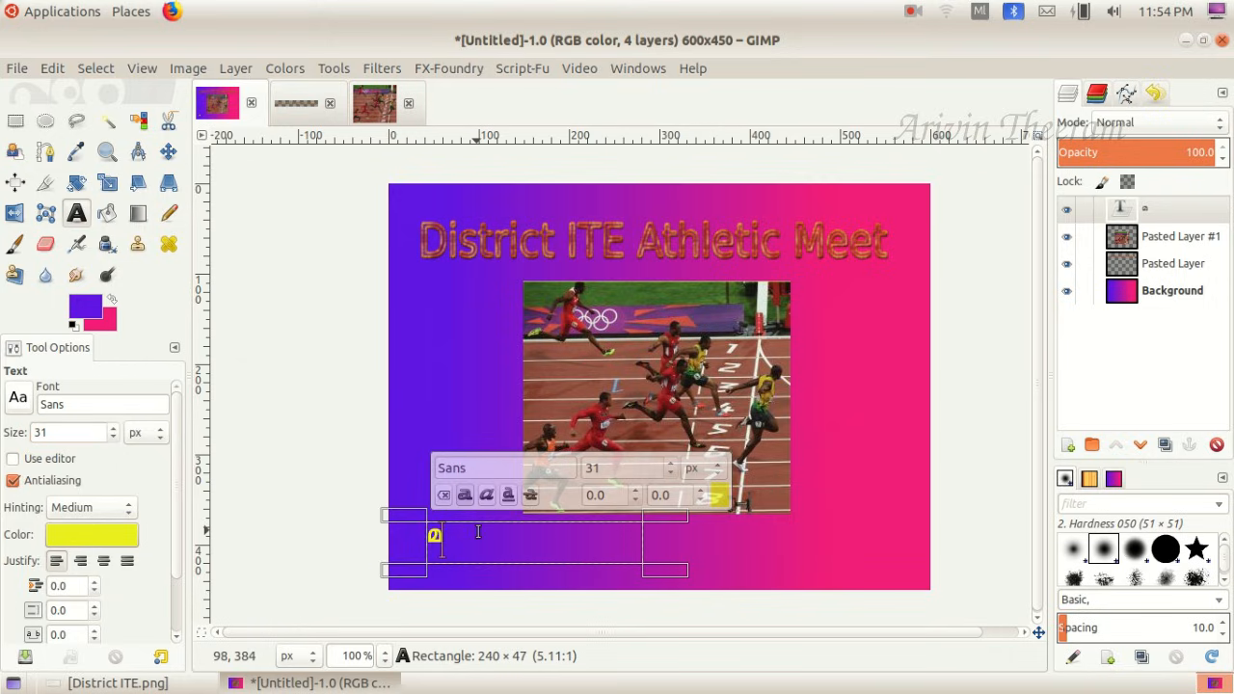
- Complete the venue line to read "മത്സര വേദി - ഐ.ടി.ഇ" and consult the task sheet for the remaining text
{"action": "type", "text": "ത്സര വേദി - ഐ.ടി.ഇ"}
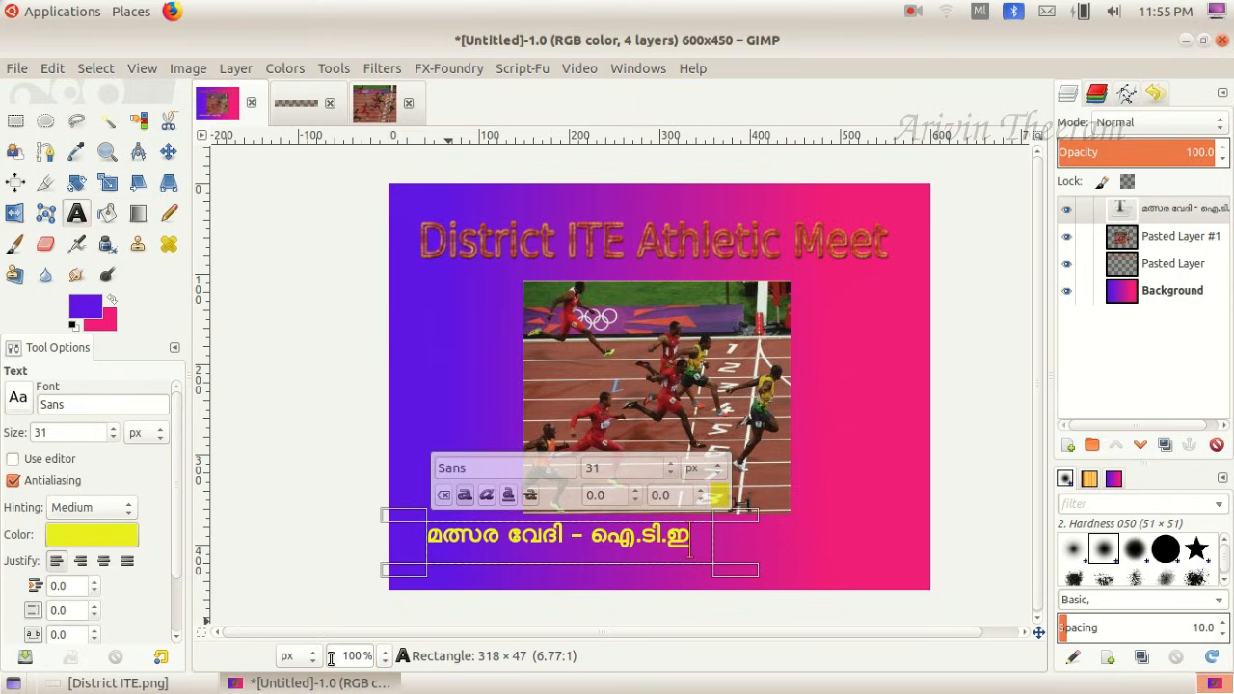
{"action": "left_click", "coordinate": [114, 683]}
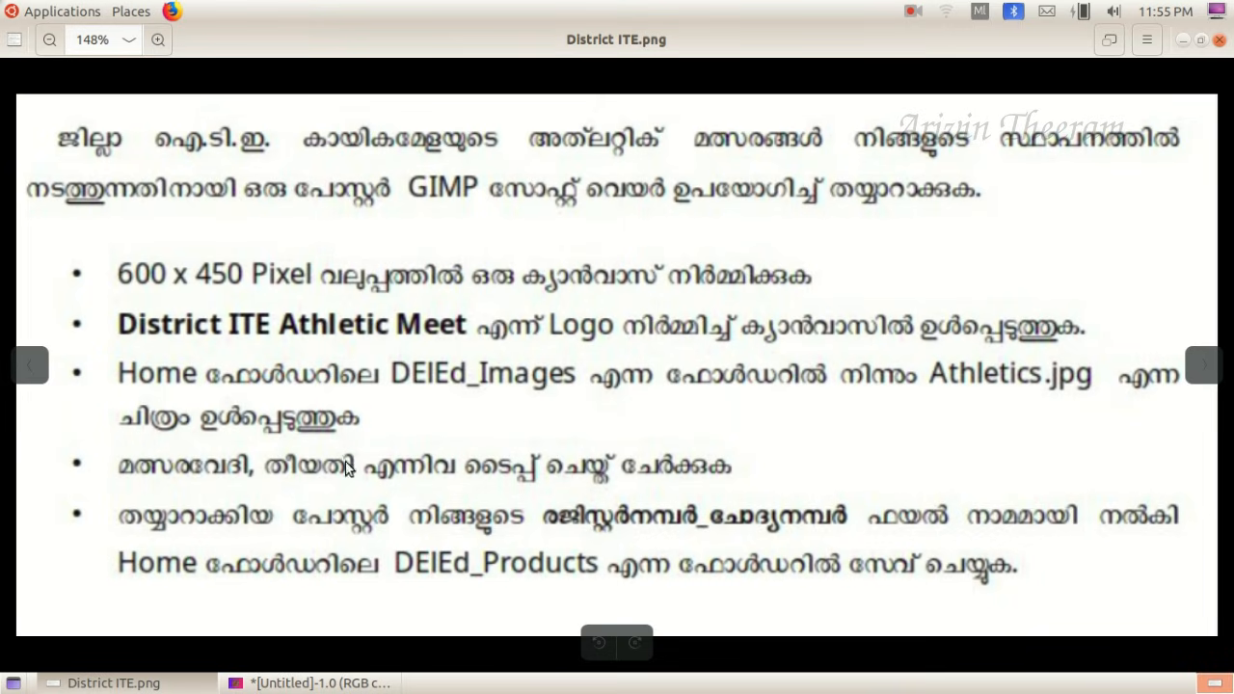
- Draw a text box about 112 x 112 px to the right of the picture, with yellow text at 32 px
{"action": "left_click", "coordinate": [198, 682]}
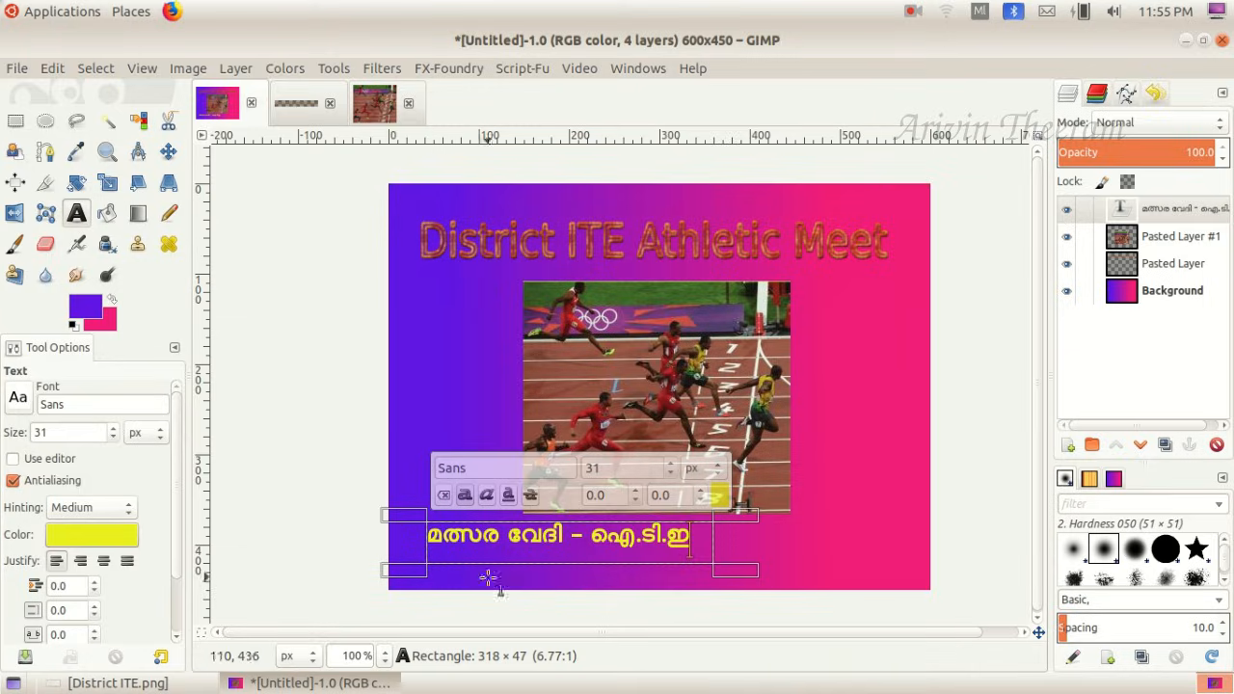
{"action": "left_click", "coordinate": [777, 542]}
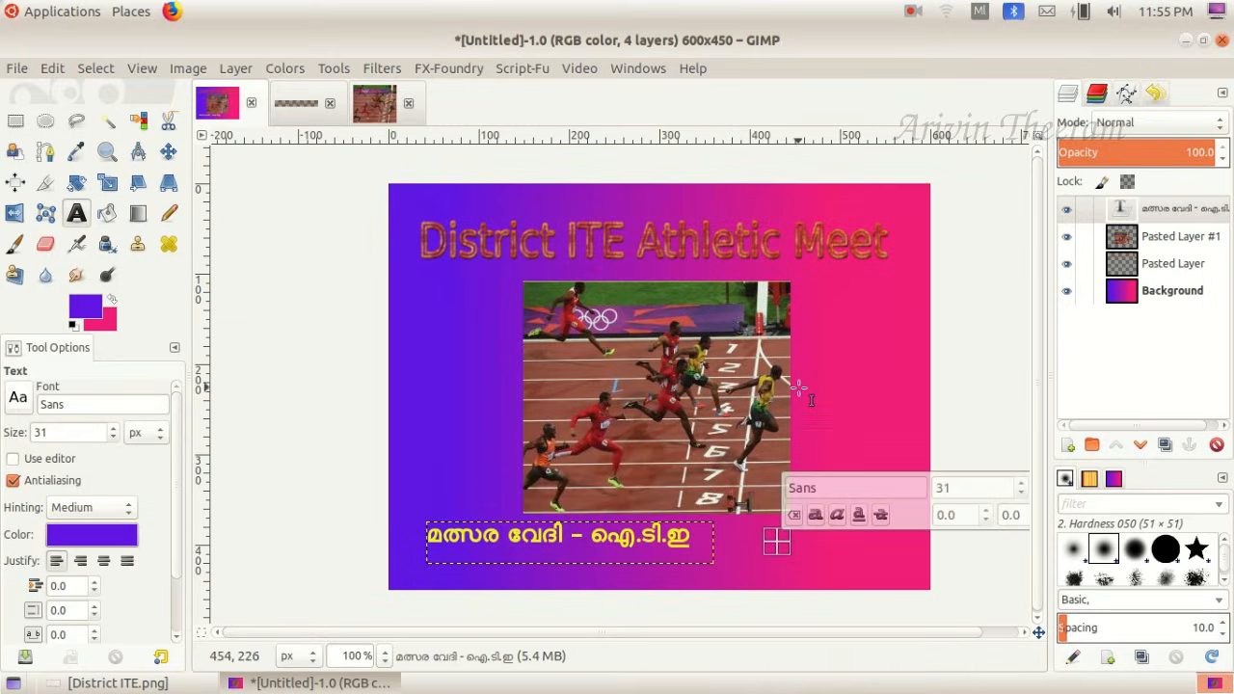
{"action": "left_click_drag", "start_coordinate": [808, 325], "coordinate": [917, 432]}
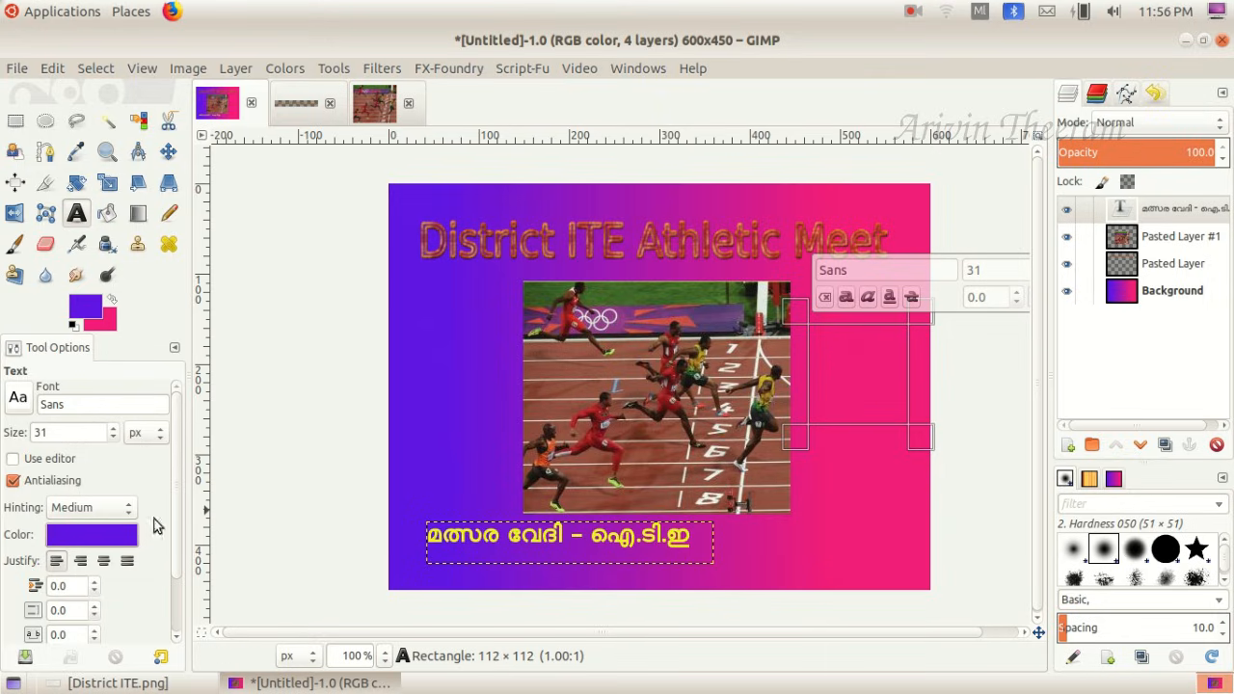
{"action": "left_click", "coordinate": [101, 536]}
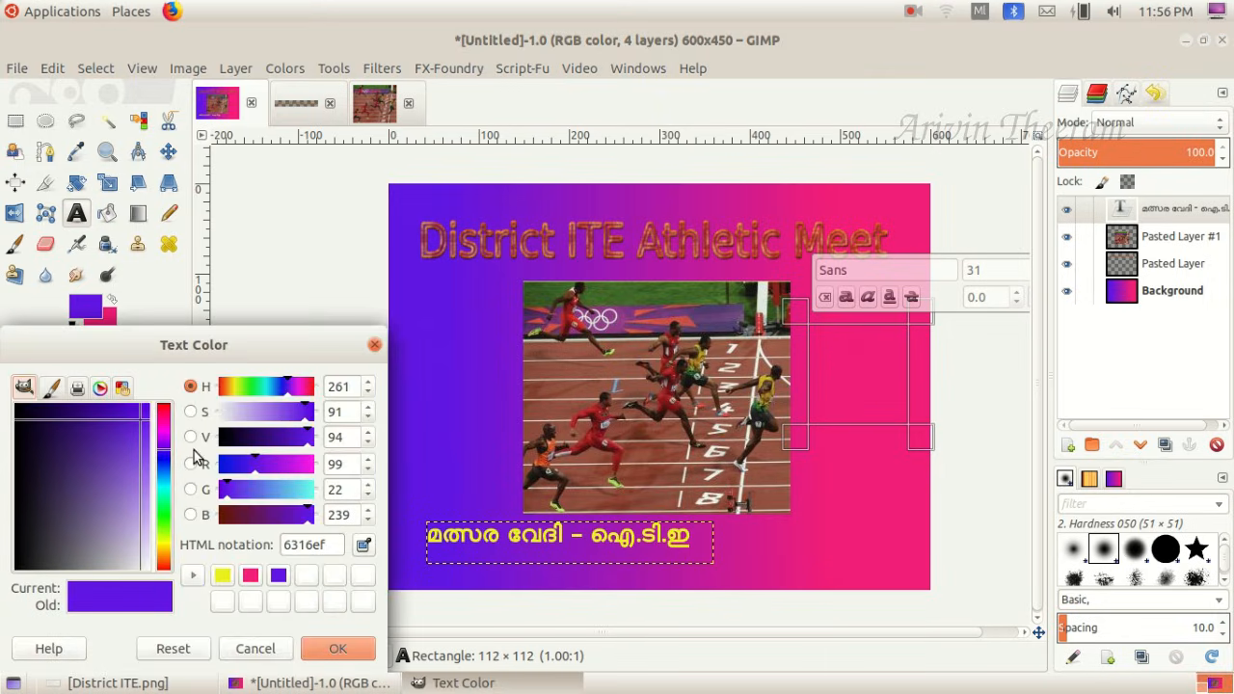
{"action": "key", "text": "Escape"}
{"action": "left_click", "coordinate": [112, 428]}
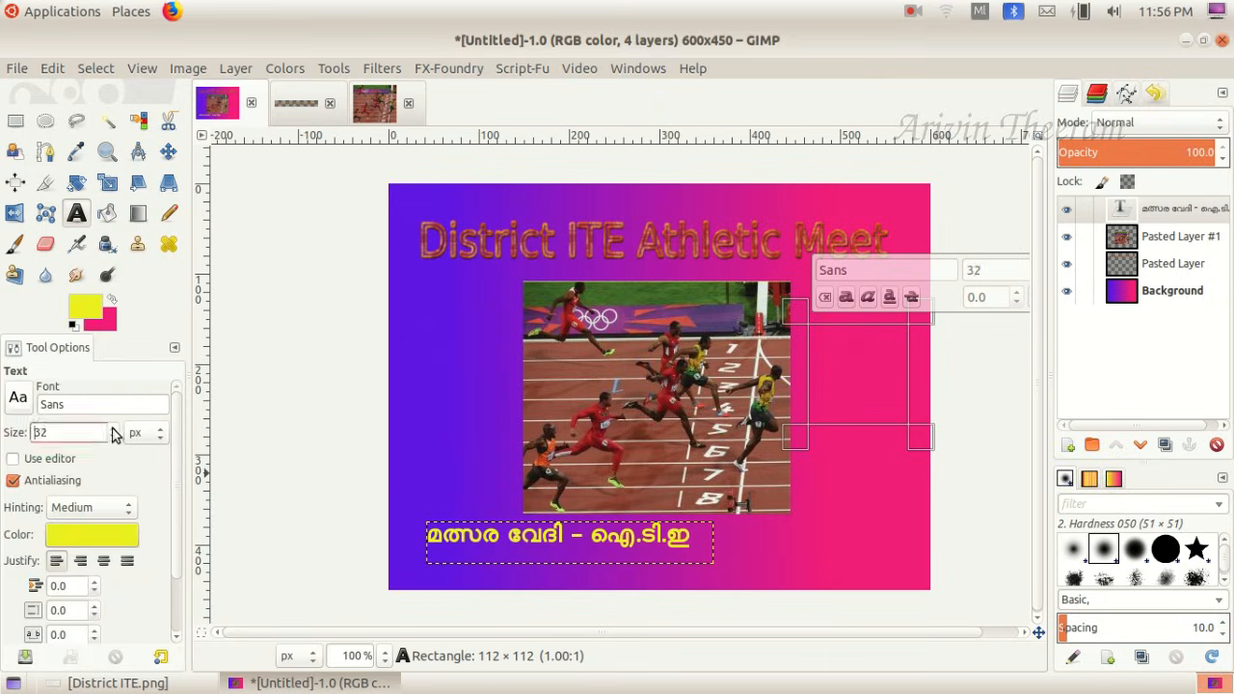
- Enter "തിയ്യതി" in the new text box, with "09-01-23" on the line below it
{"action": "type", "text": "്ി"}
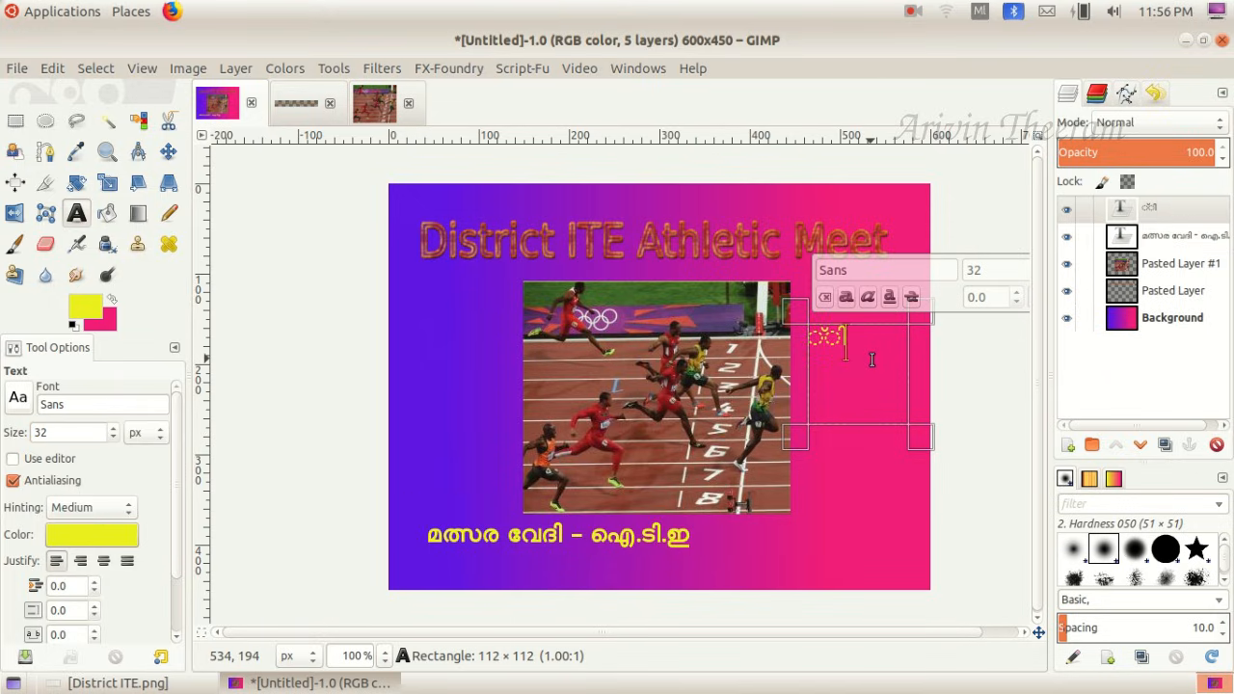
{"action": "key", "text": "BackSpace"}
{"action": "key", "text": "BackSpace"}
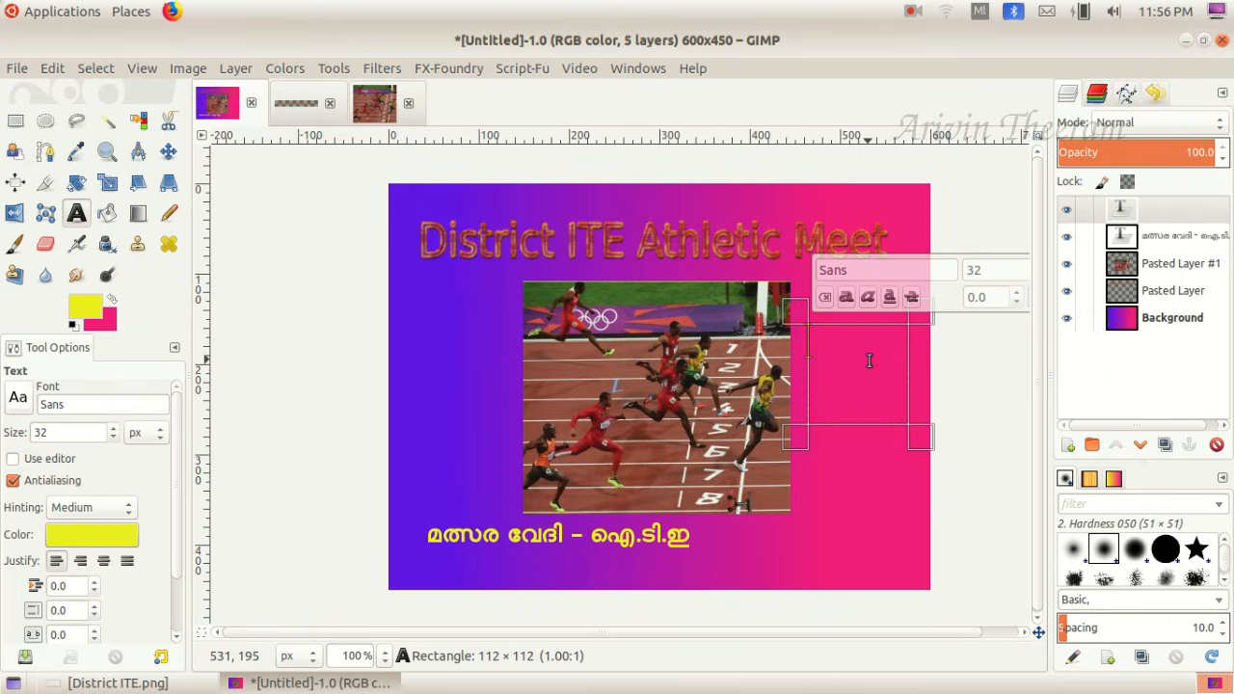
{"action": "type", "text": "തിയ്യതി"}
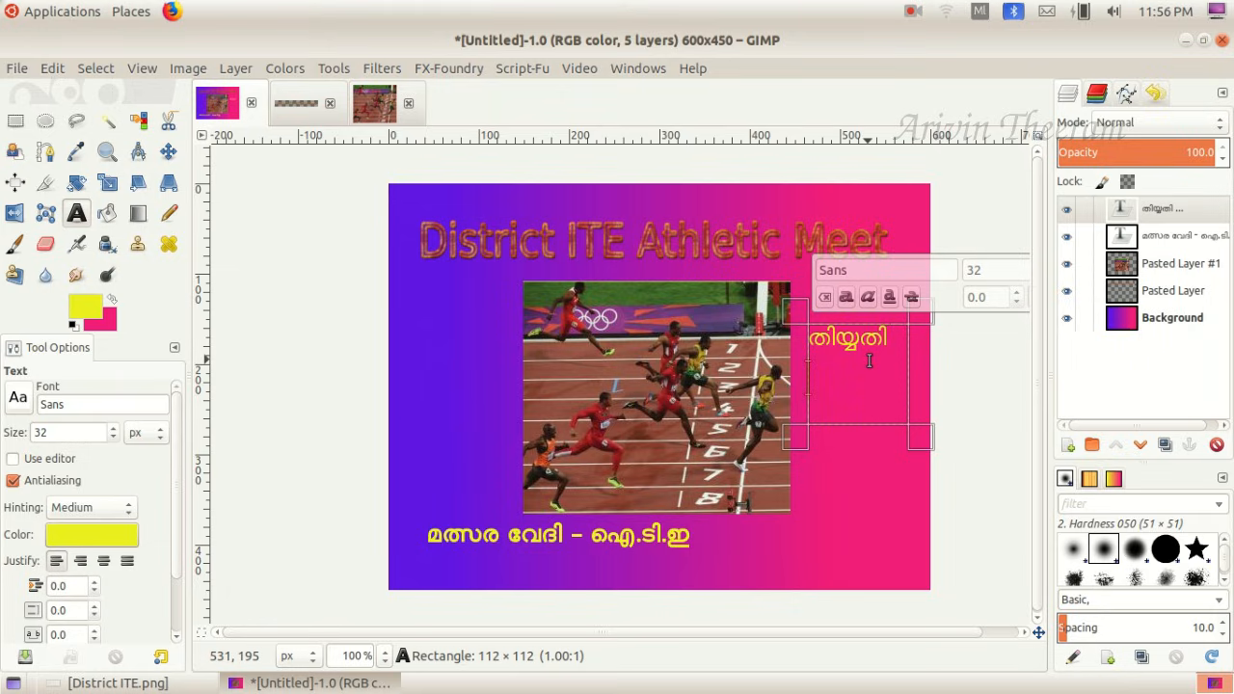
{"action": "key", "text": "Return"}
{"action": "type", "text": "09-01-23"}
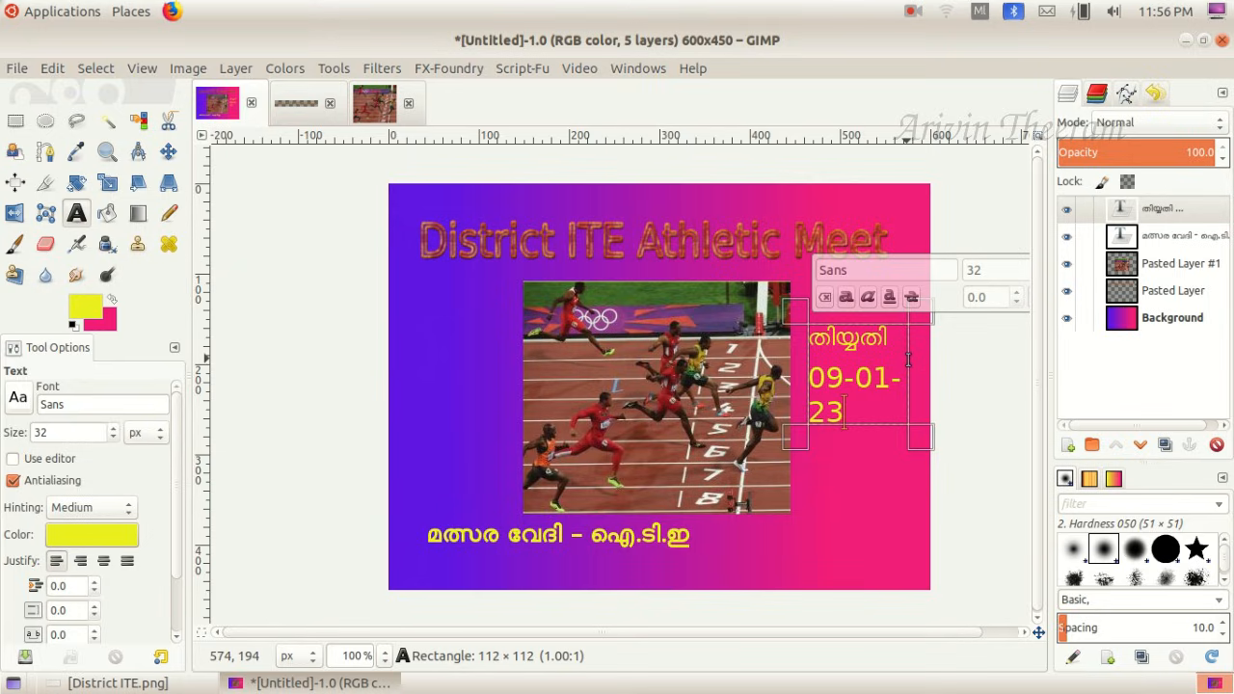
- Enlarge the date text box to about 185 x 115 px and make both of its lines bold
{"action": "mouse_move", "coordinate": [925, 333]}
{"action": "left_mouse_down"}
{"action": "mouse_move", "coordinate": [943, 335]}
{"action": "mouse_move", "coordinate": [938, 322]}
{"action": "left_mouse_up"}
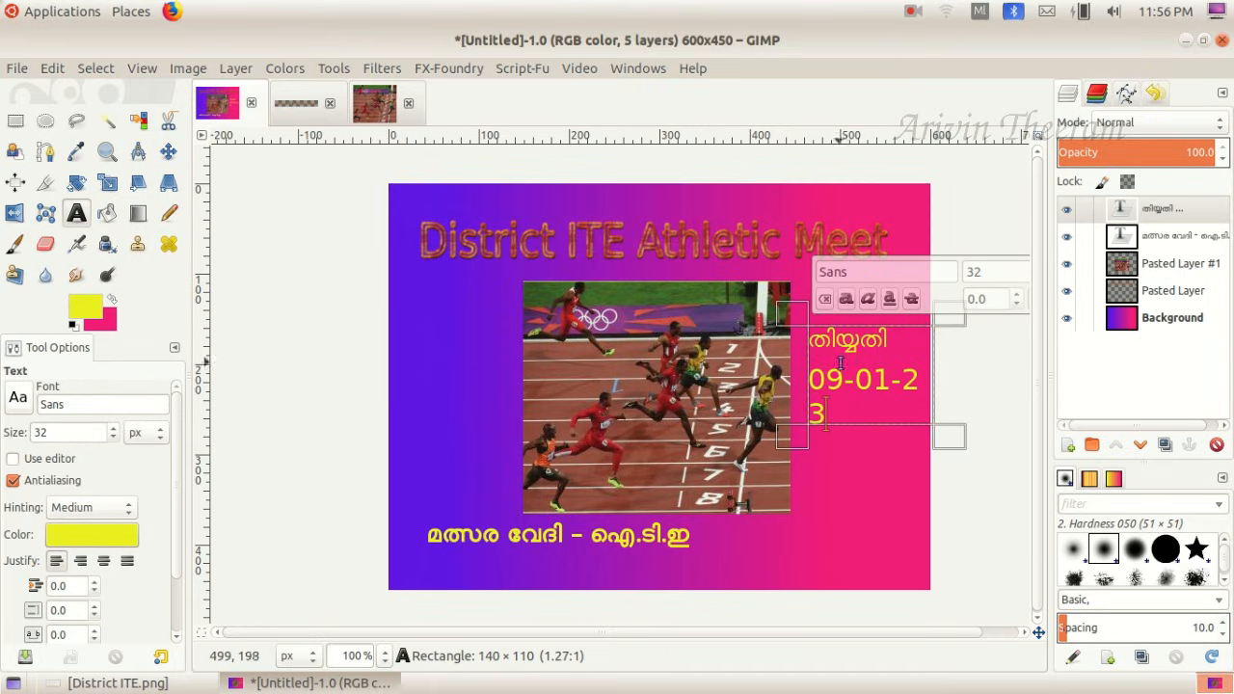
{"action": "left_click_drag", "start_coordinate": [795, 433], "coordinate": [753, 437]}
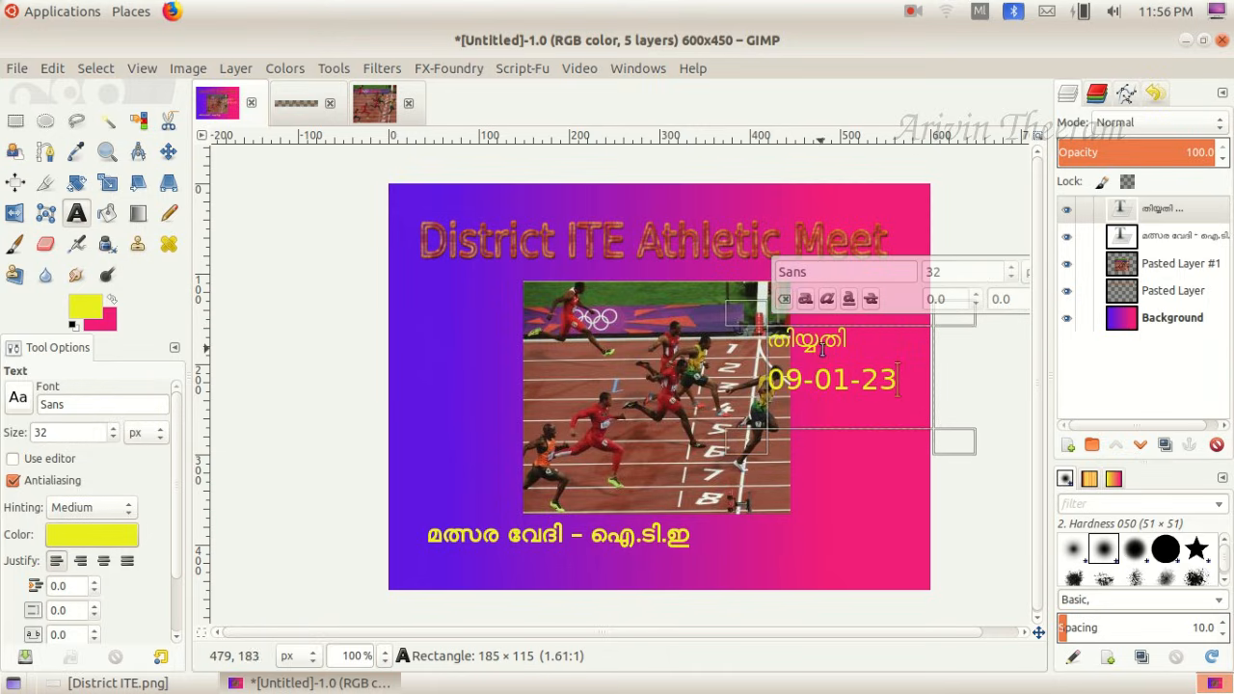
{"action": "left_click_drag", "start_coordinate": [908, 379], "coordinate": [761, 339]}
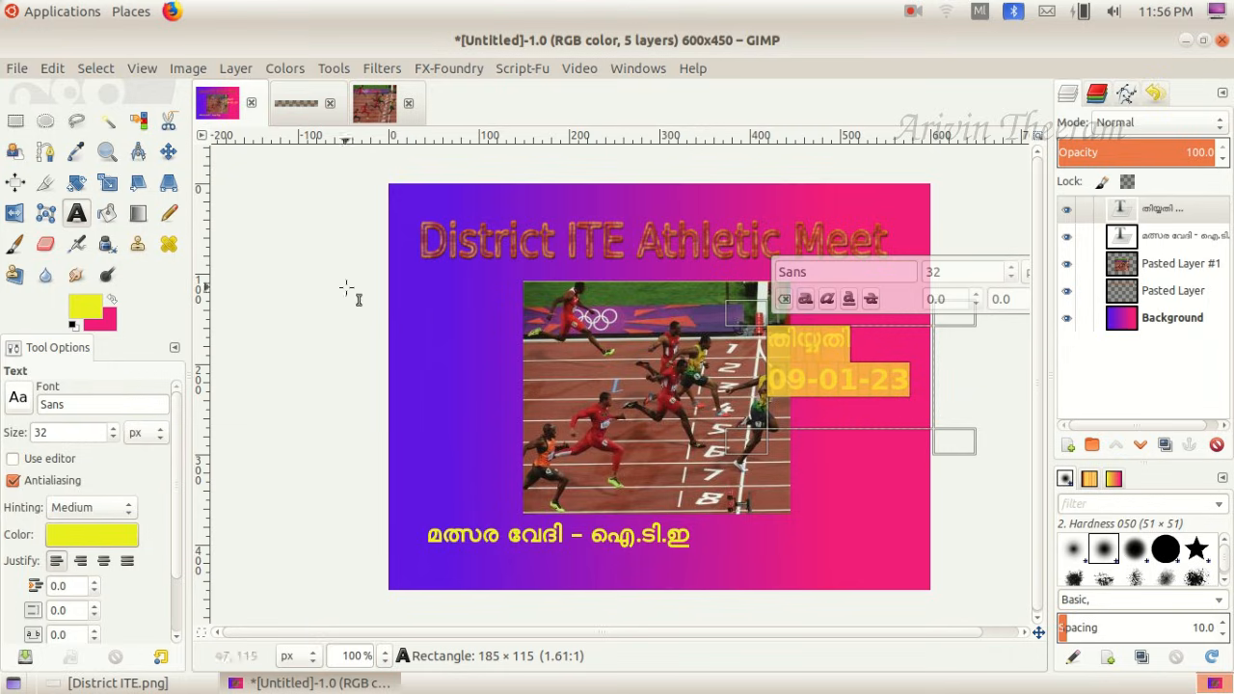
- Try to reposition the date text with the Move tool and undo the accidental shift of the background layer
{"action": "left_click", "coordinate": [169, 152]}
{"action": "left_click_drag", "start_coordinate": [799, 379], "coordinate": [809, 391]}
{"action": "key", "text": "ctrl+z"}
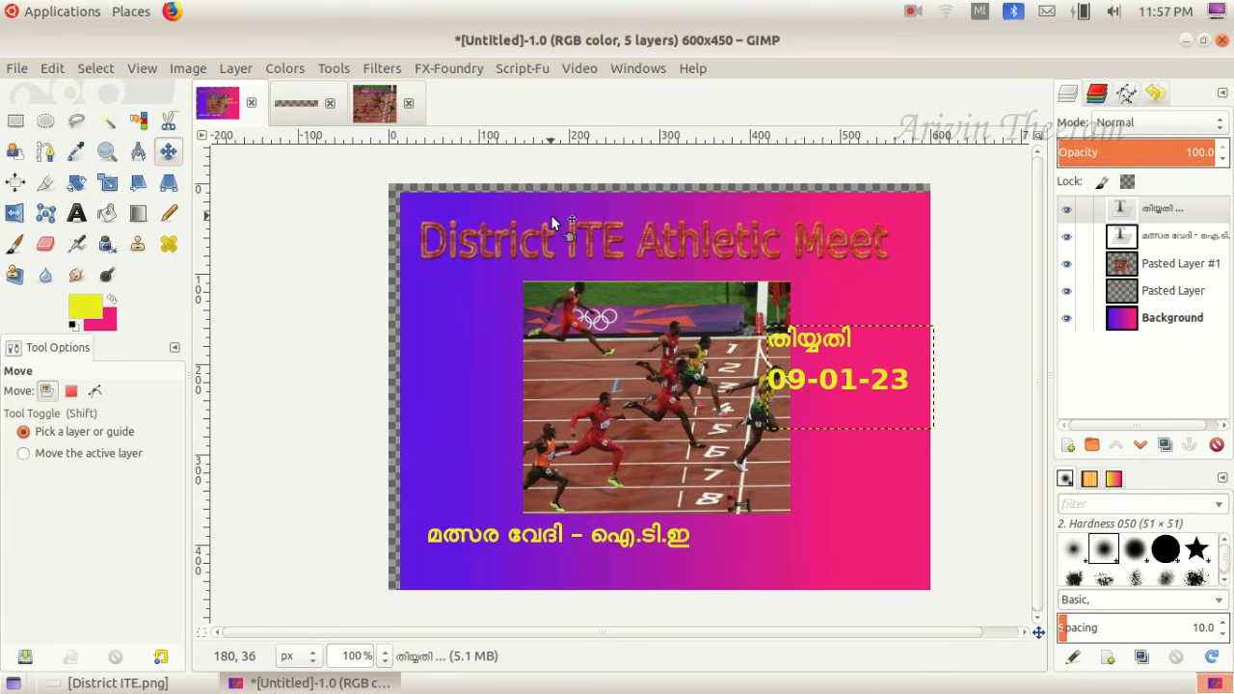
{"action": "left_click", "coordinate": [53, 69]}
{"action": "left_click", "coordinate": [60, 91]}
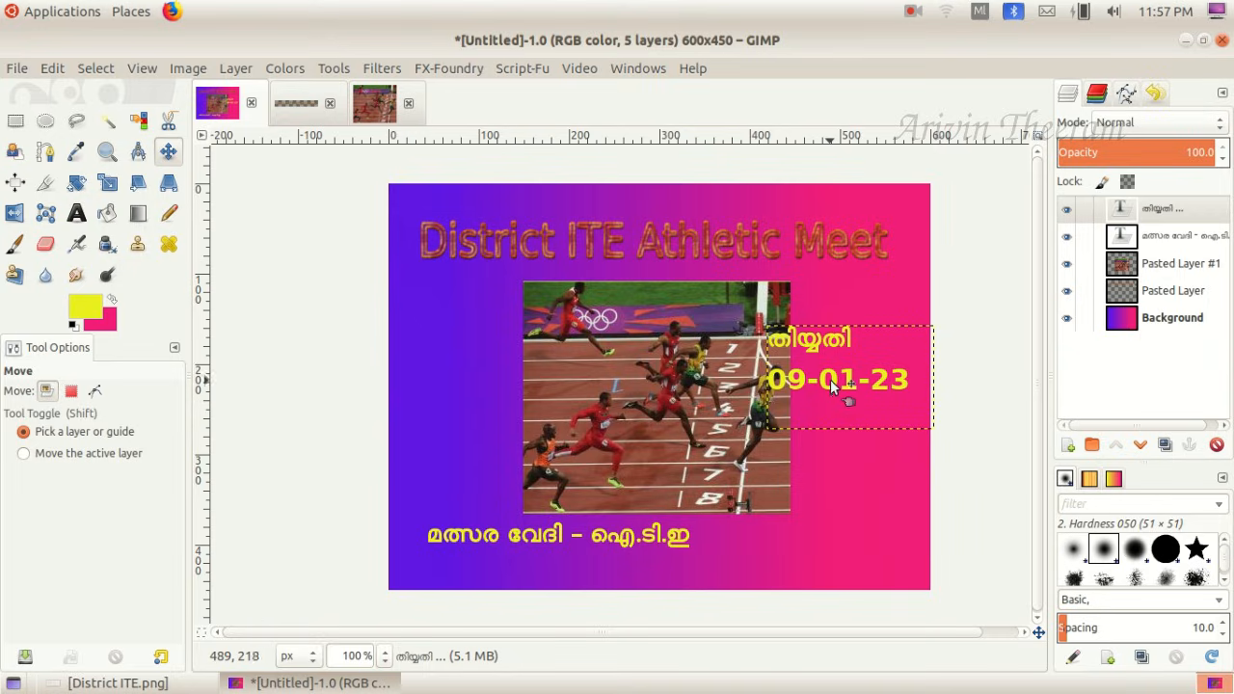
- Move the date text below the picture, beside the venue line, and consult the task sheet for the saving instructions
{"action": "left_click_drag", "start_coordinate": [832, 378], "coordinate": [852, 379]}
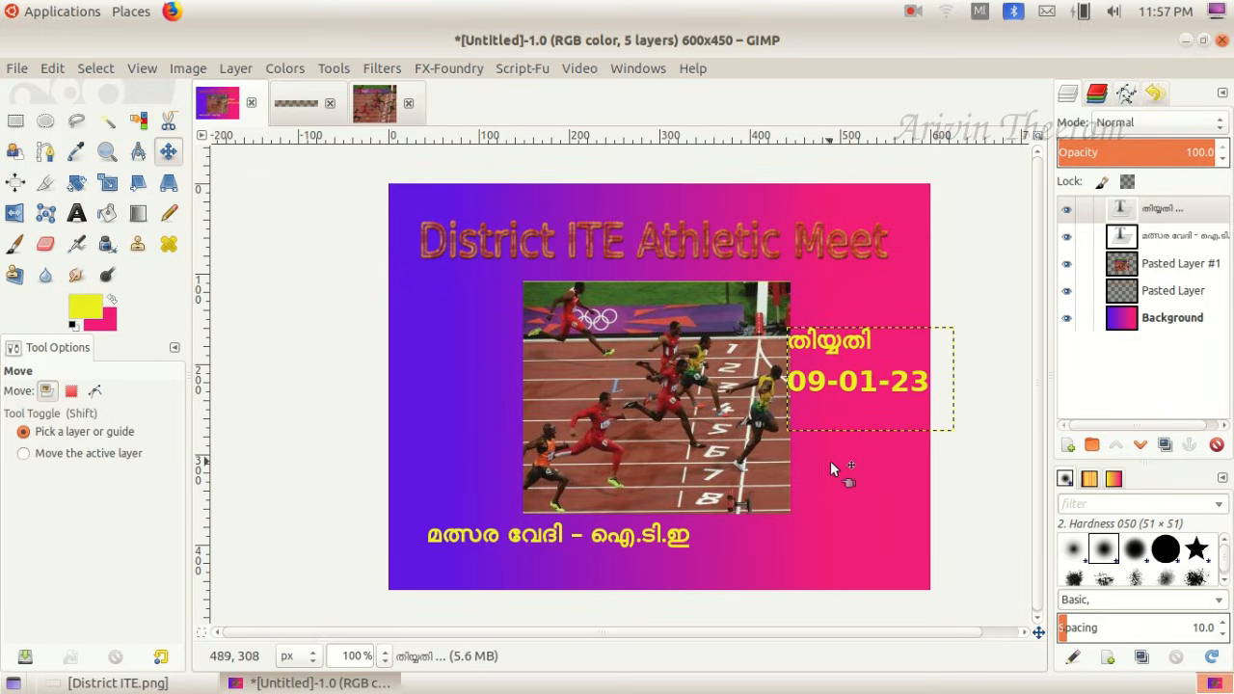
{"action": "left_click_drag", "start_coordinate": [823, 370], "coordinate": [777, 562]}
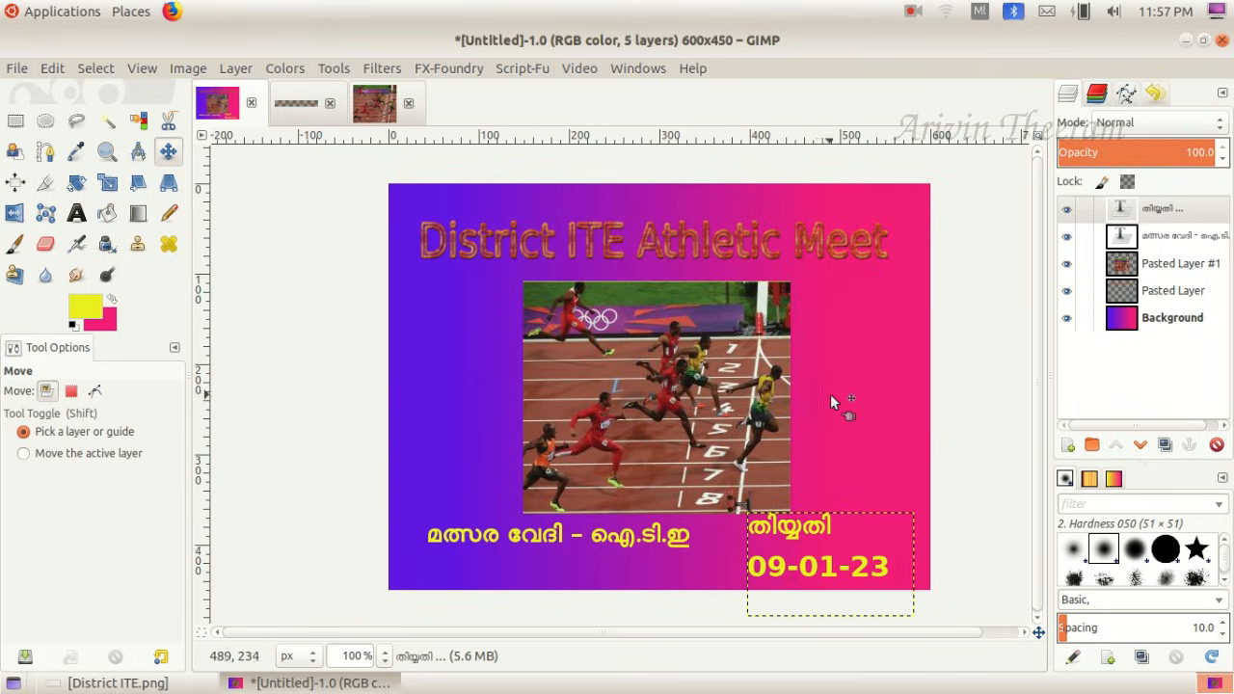
{"action": "left_click", "coordinate": [125, 683]}
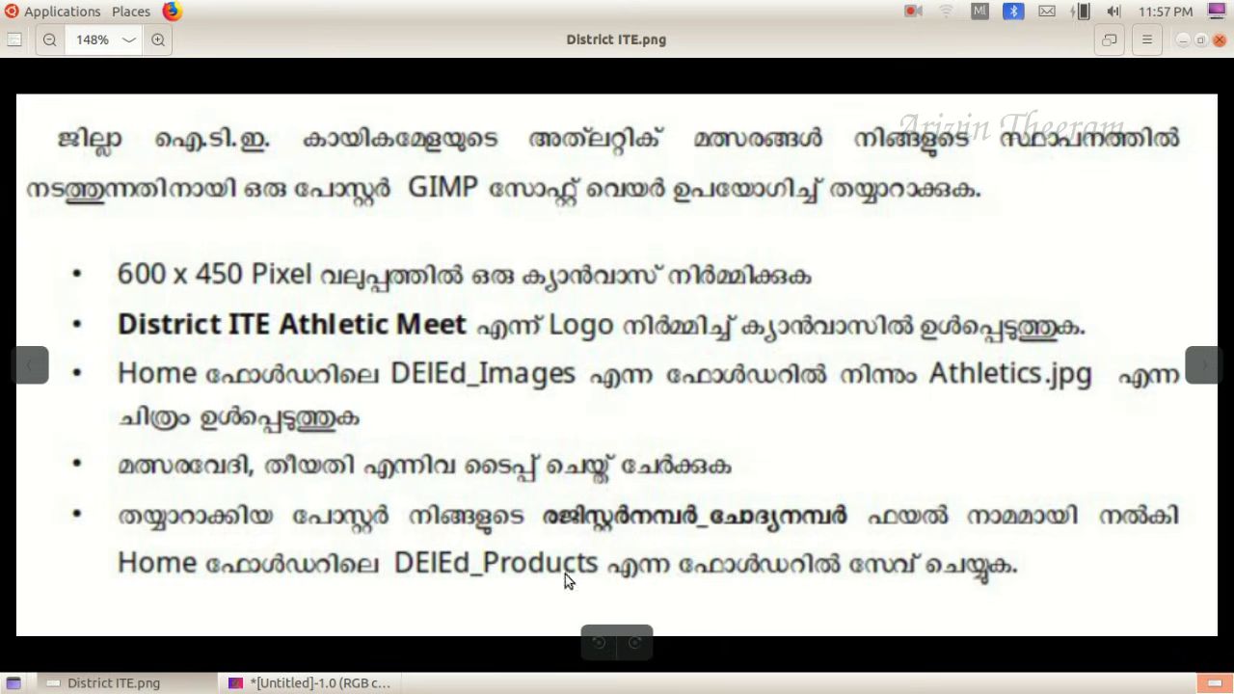
{"action": "left_click", "coordinate": [309, 682]}
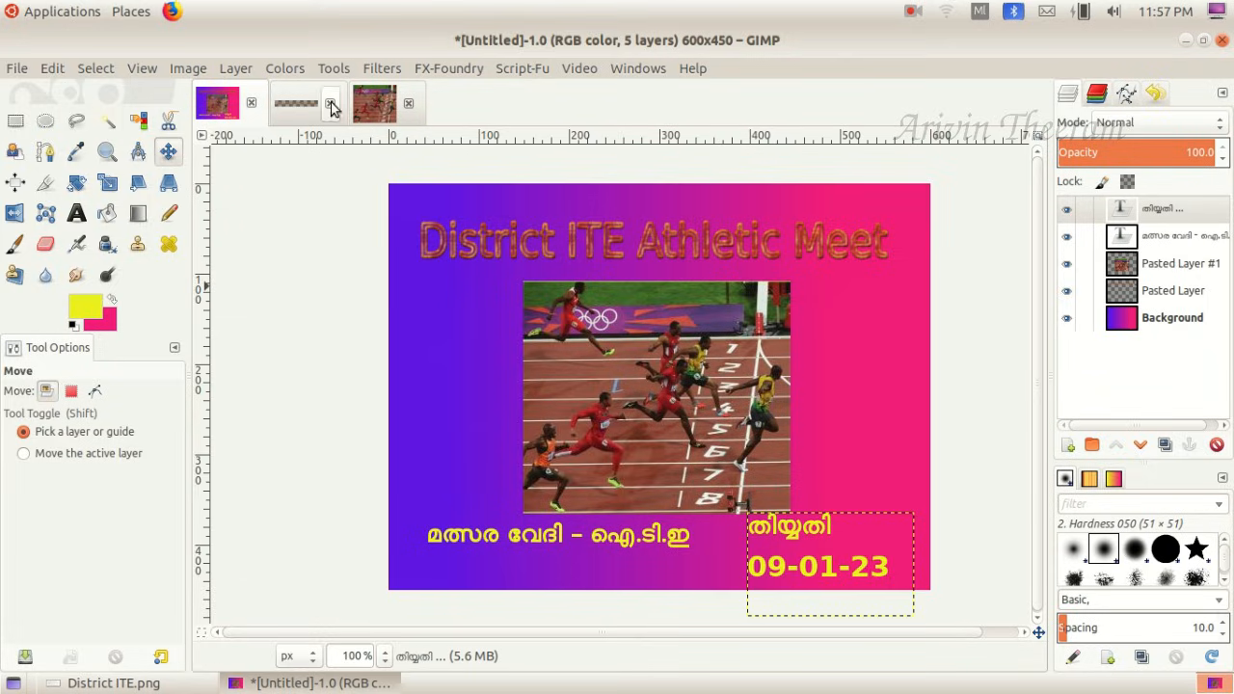
- Close the athletics picture and the untitled logo image, discarding the logo's changes, and keep only the poster open
{"action": "left_click", "coordinate": [407, 104]}
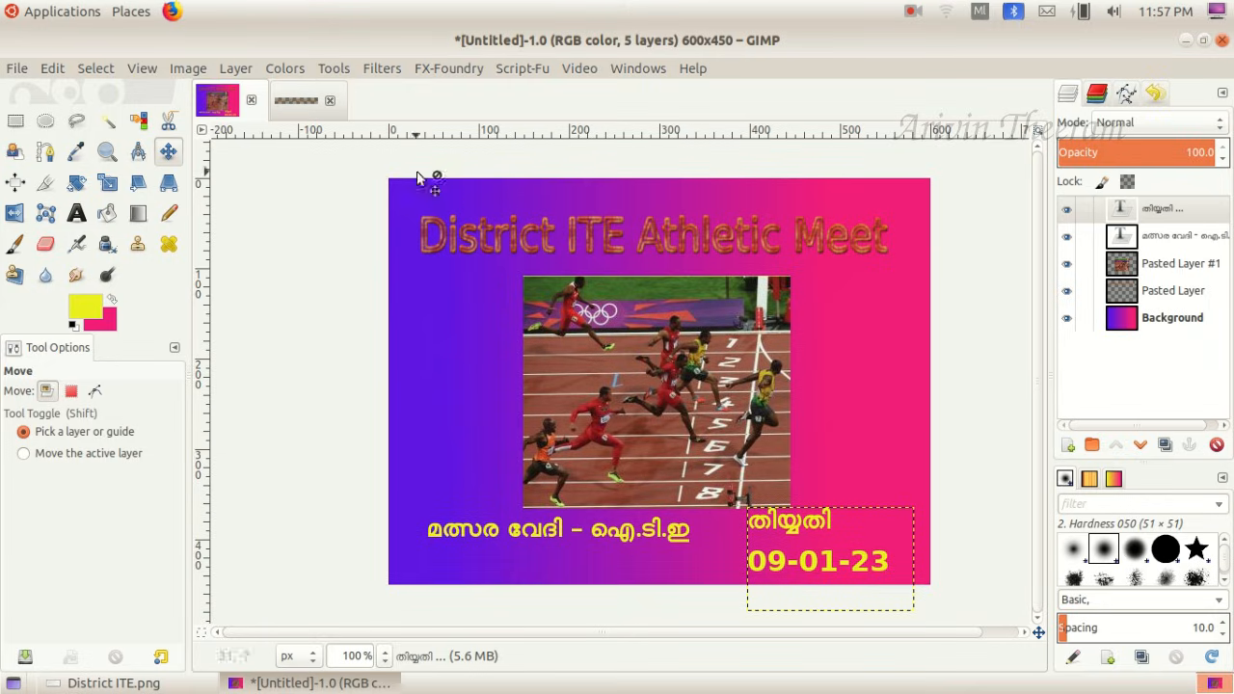
{"action": "left_click", "coordinate": [330, 102]}
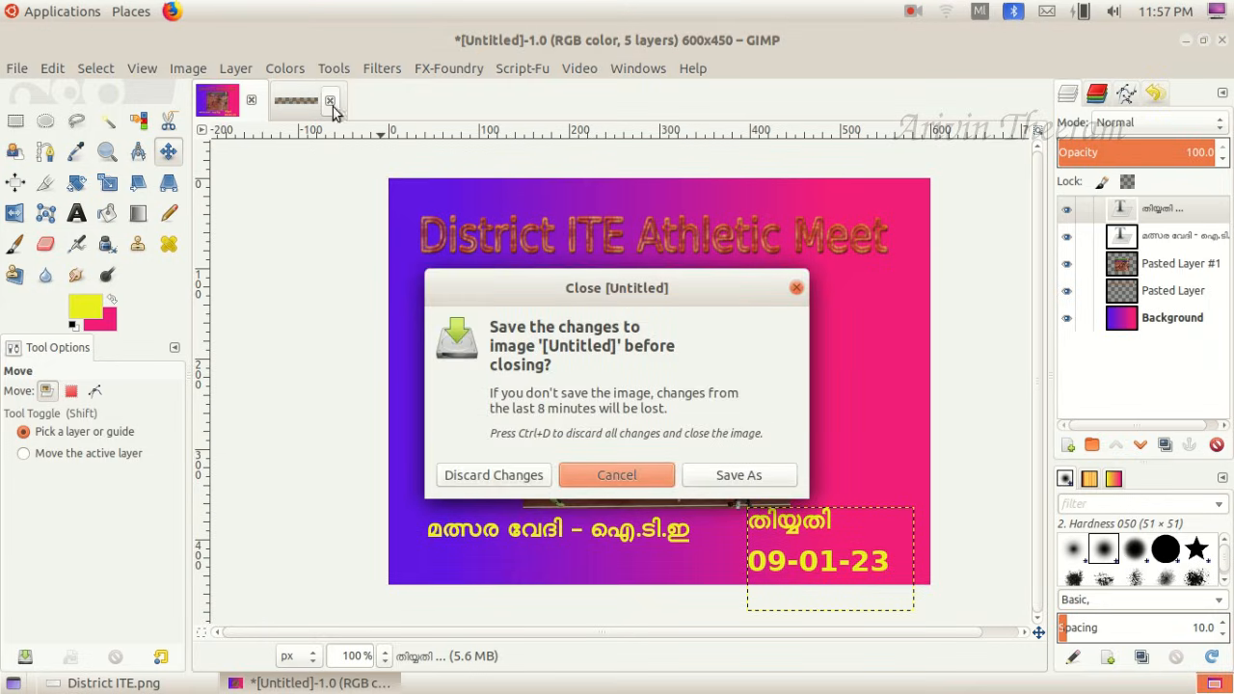
{"action": "left_click", "coordinate": [465, 480]}
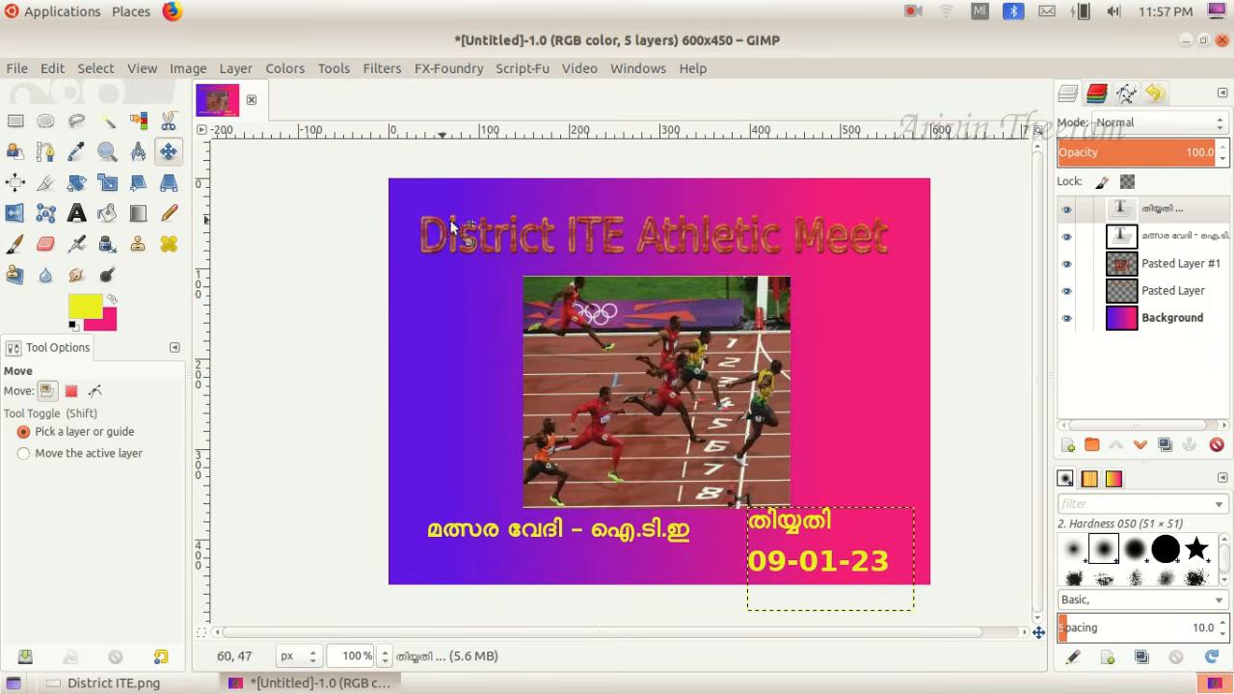
- Start saving the poster and replace the default file name with the exam register number, keeping the .xcf extension
{"action": "left_click", "coordinate": [18, 68]}
{"action": "left_click", "coordinate": [50, 245]}
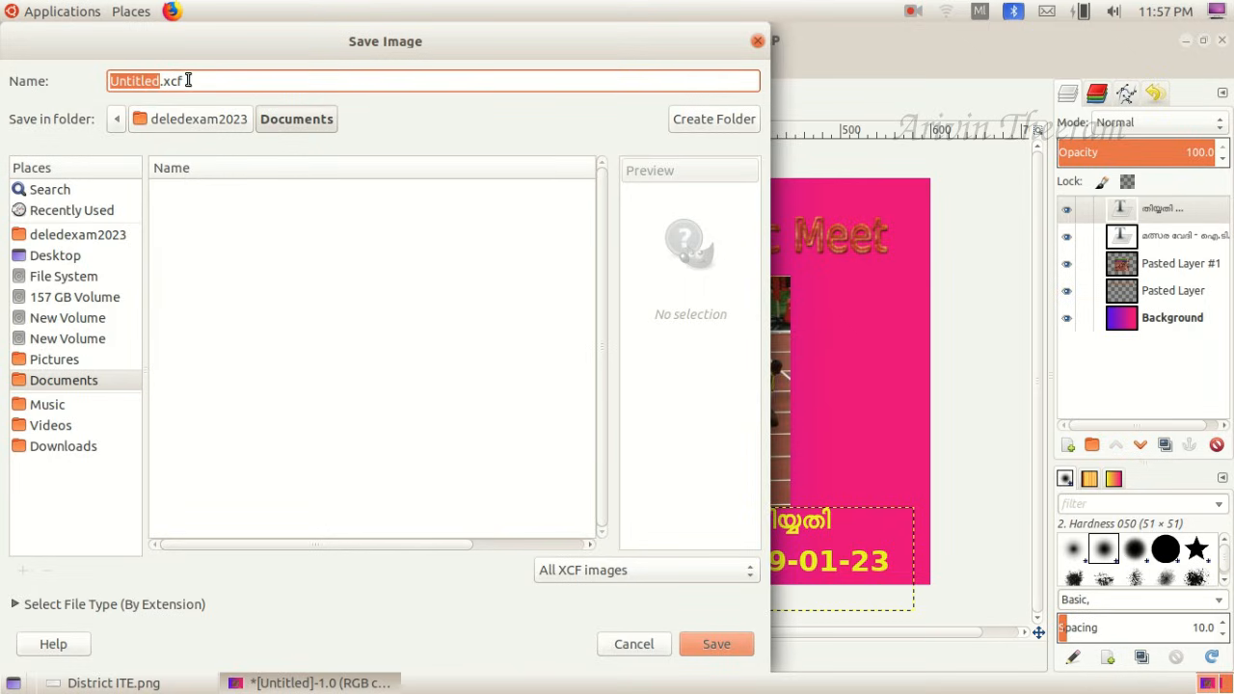
{"action": "left_click", "coordinate": [162, 81]}
{"action": "key", "text": "BackSpace"}
{"action": "key", "text": "BackSpace"}
{"action": "key", "text": "BackSpace"}
{"action": "key", "text": "BackSpace"}
{"action": "key", "text": "BackSpace"}
{"action": "key", "text": "BackSpace"}
{"action": "key", "text": "BackSpace"}
{"action": "key", "text": "BackSpace"}
{"action": "type", "text": "256987"}
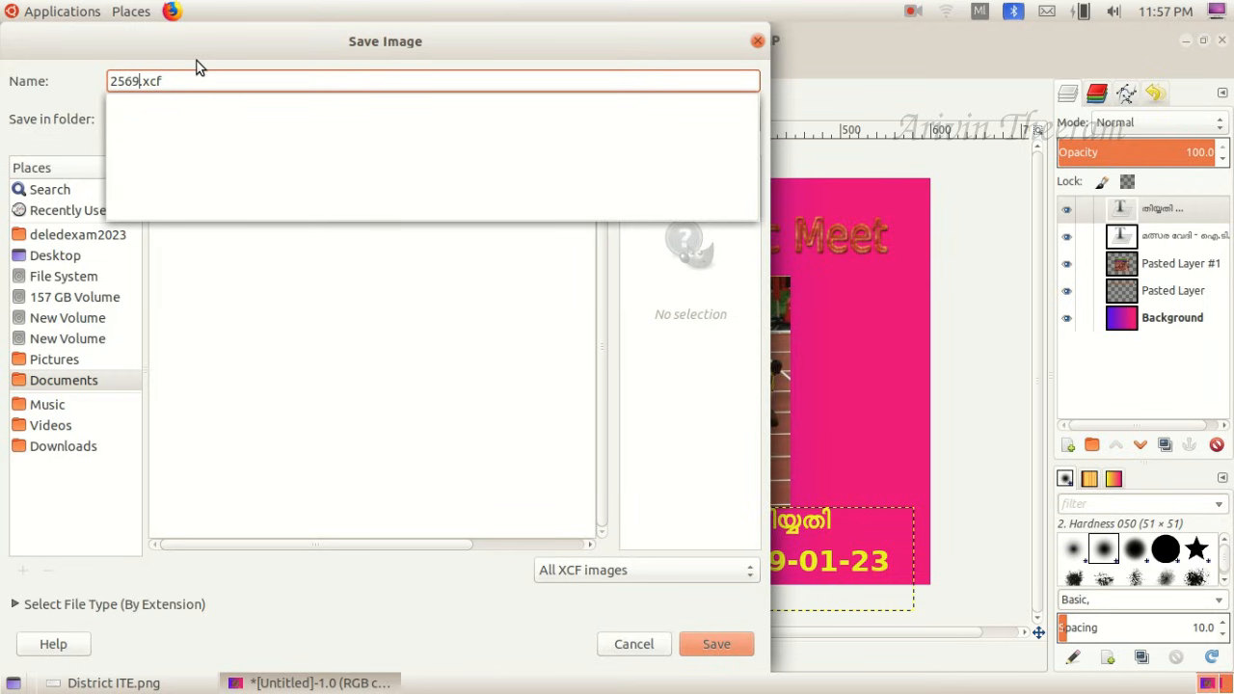
{"action": "type", "text": "4ഃഃ"}
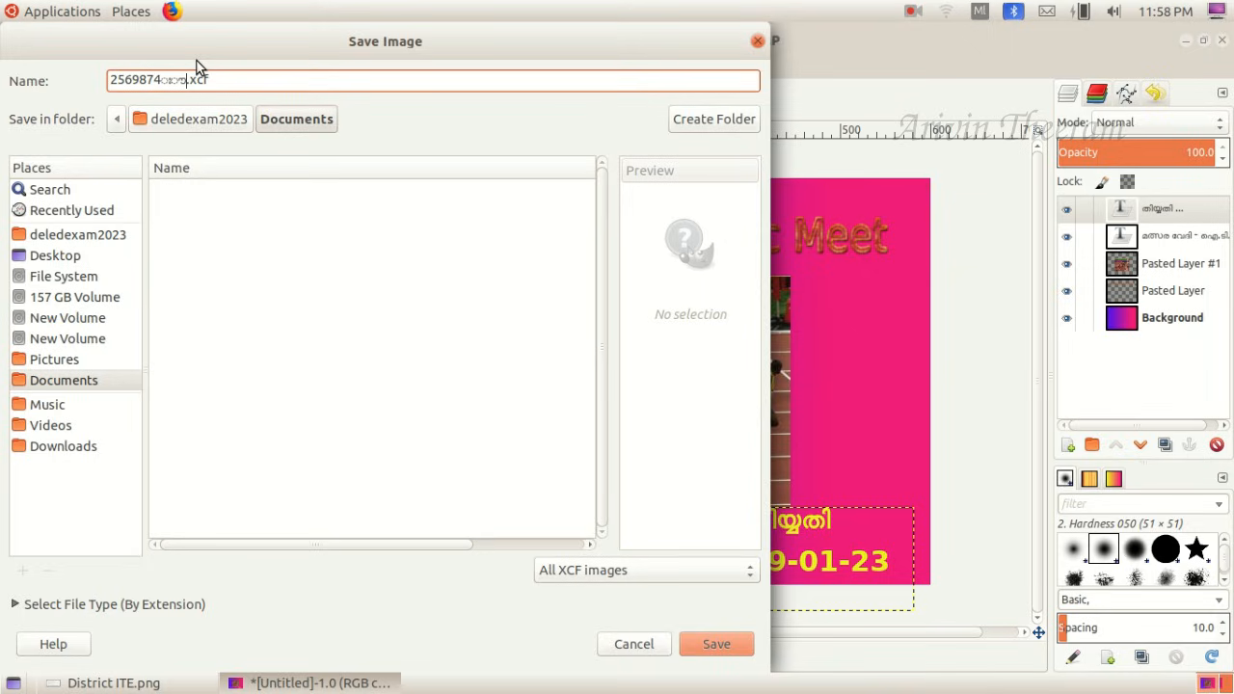
{"action": "key", "text": "BackSpace"}
{"action": "key", "text": "BackSpace"}
{"action": "key", "text": "BackSpace"}
{"action": "key", "text": "BackSpace"}
{"action": "type", "text": "78"}
- Switch the keyboard layout to English and append _q6 to the register number in the file name
{"action": "left_click", "coordinate": [980, 12]}
{"action": "left_click", "coordinate": [976, 34]}
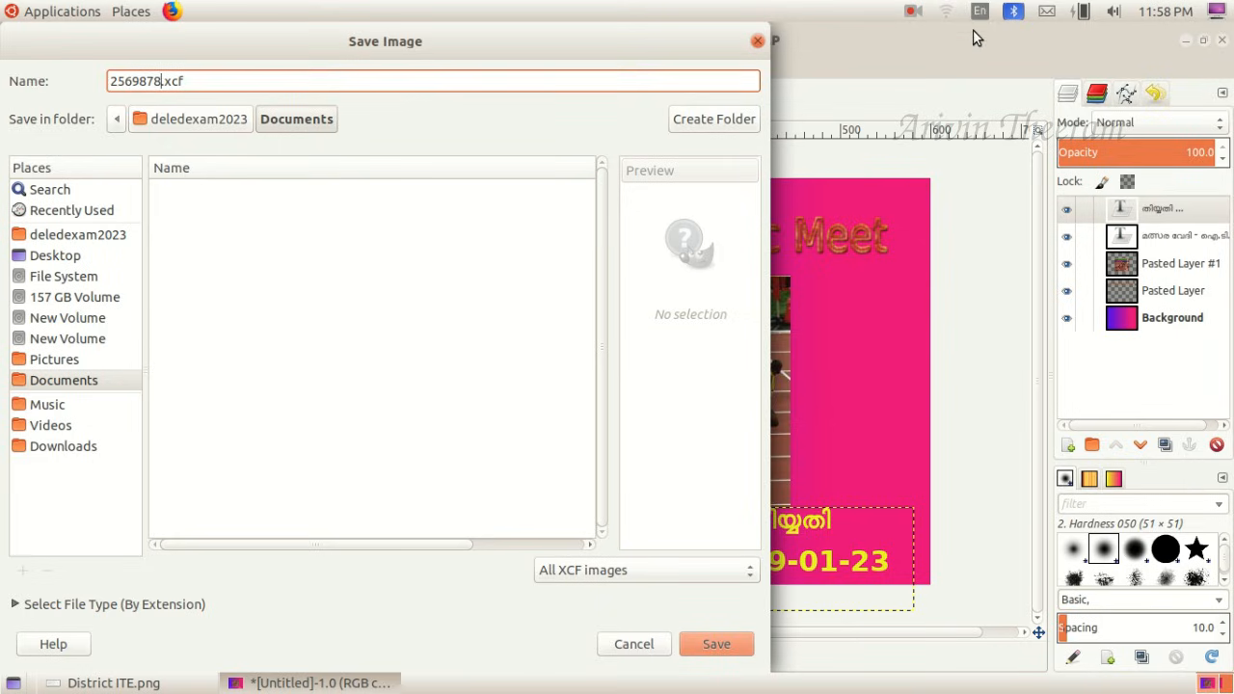
{"action": "type", "text": "_"}
{"action": "type", "text": "q6"}
- Save the poster as an XCF file in the DElEd_Products folder of the home folder
{"action": "left_click", "coordinate": [93, 236]}
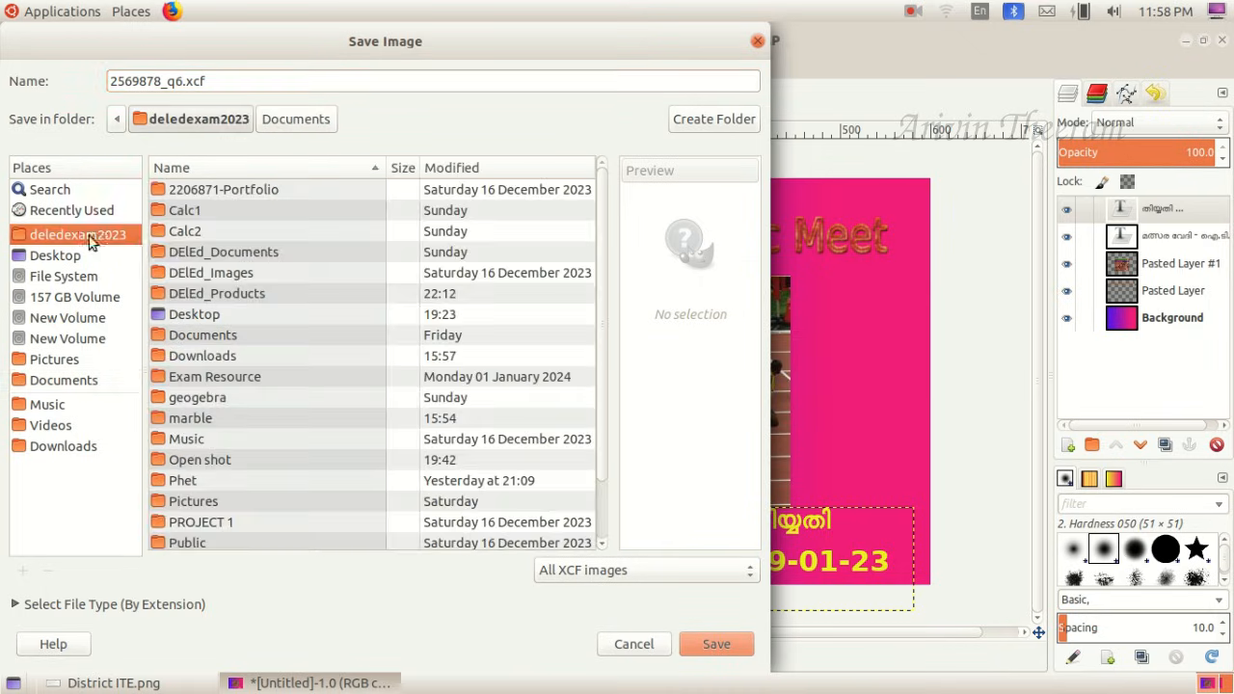
{"action": "double_click", "coordinate": [250, 293]}
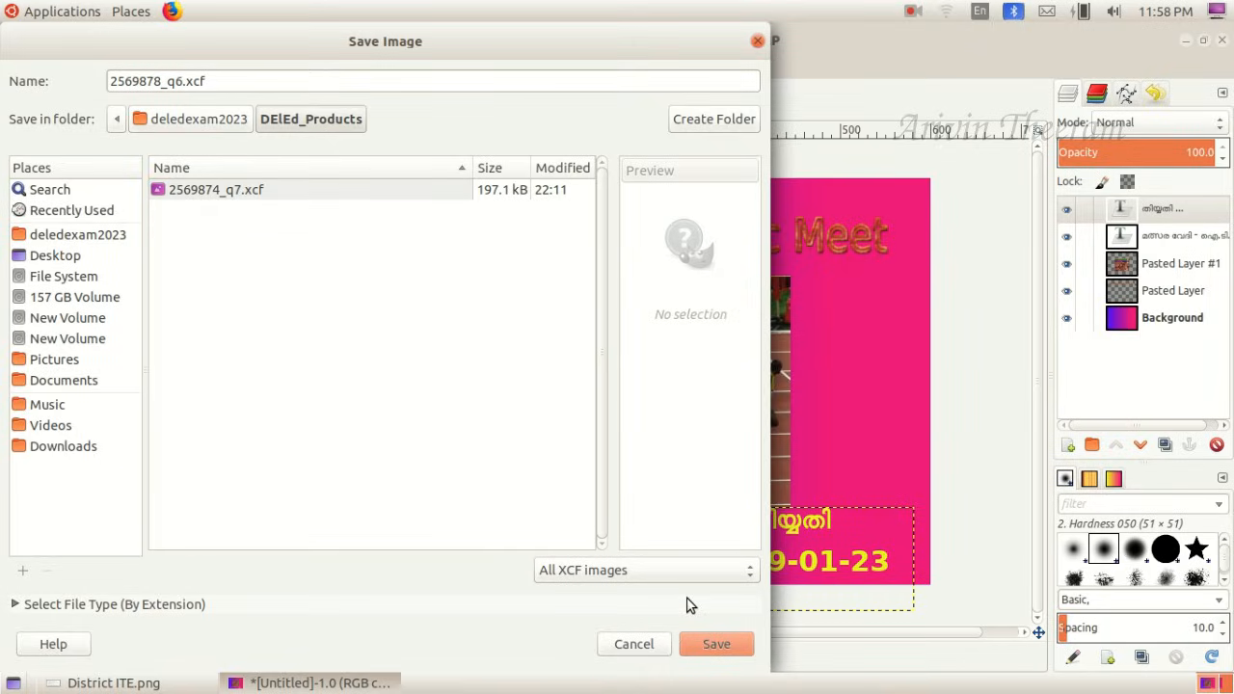
{"action": "left_click", "coordinate": [704, 634]}
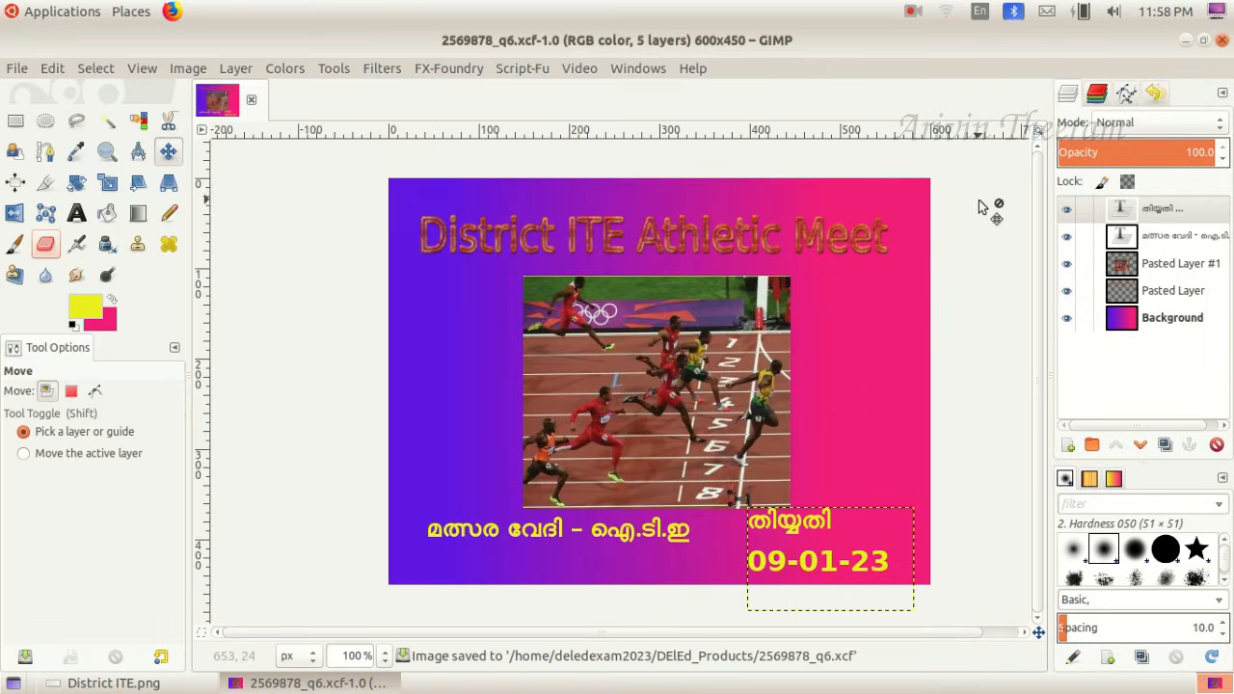
- Minimize the open windows and check the saved poster file in the home folder's DElEd_Products folder
{"action": "left_click", "coordinate": [1185, 40]}
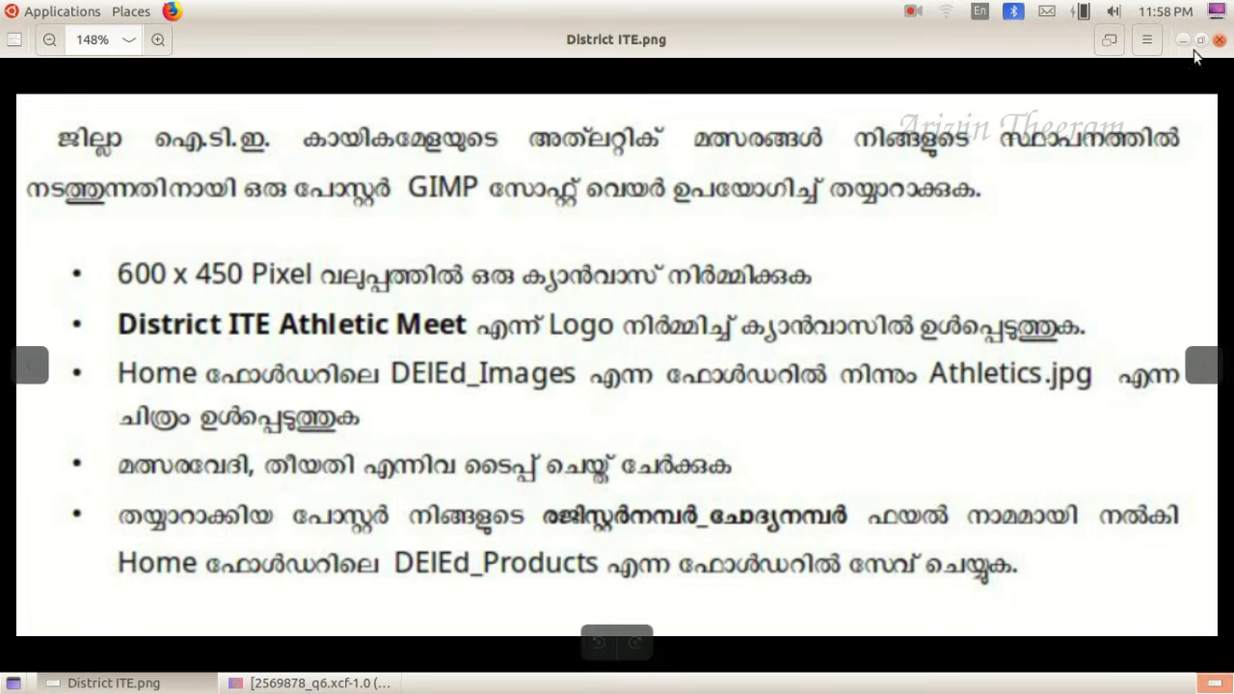
{"action": "left_click", "coordinate": [1183, 40]}
{"action": "left_click", "coordinate": [39, 231]}
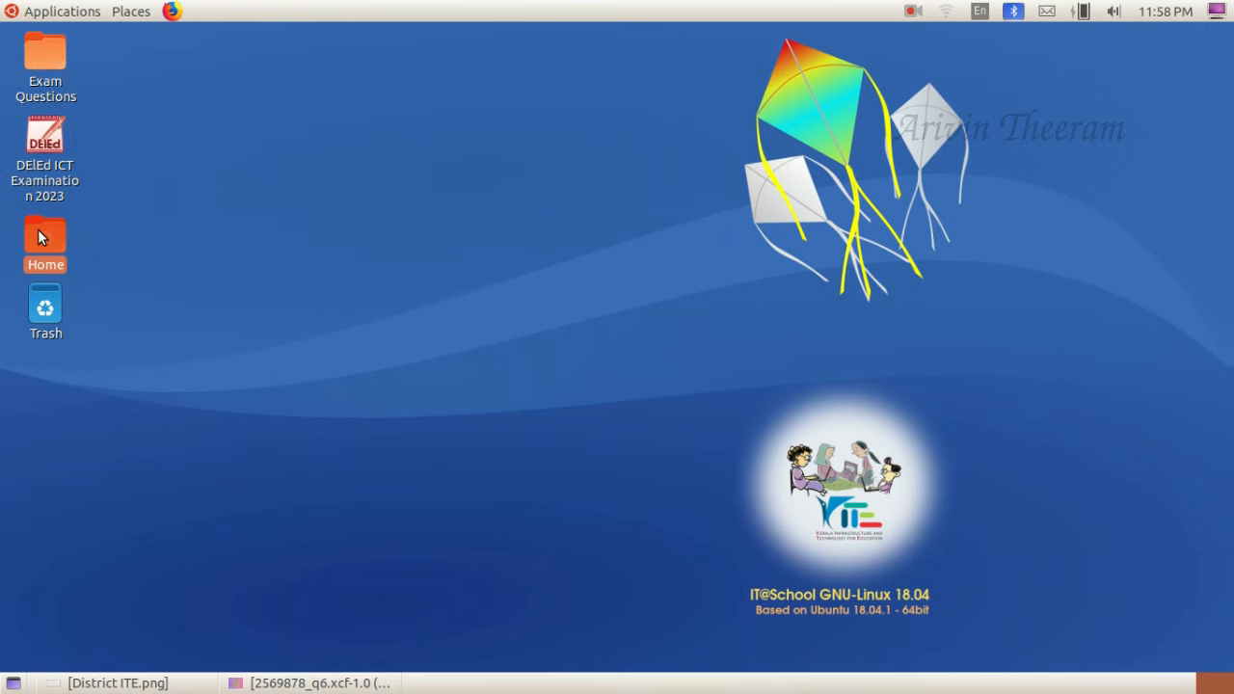
{"action": "double_click", "coordinate": [38, 237]}
{"action": "double_click", "coordinate": [642, 113]}
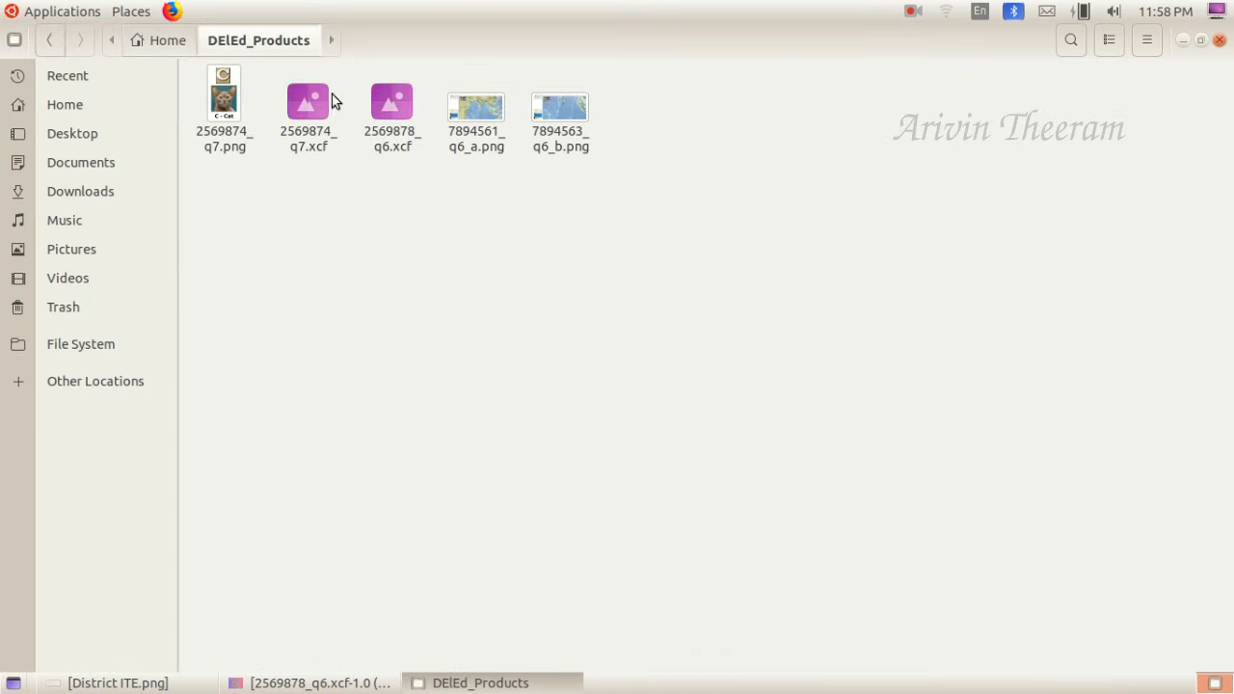
{"action": "left_click", "coordinate": [311, 124]}
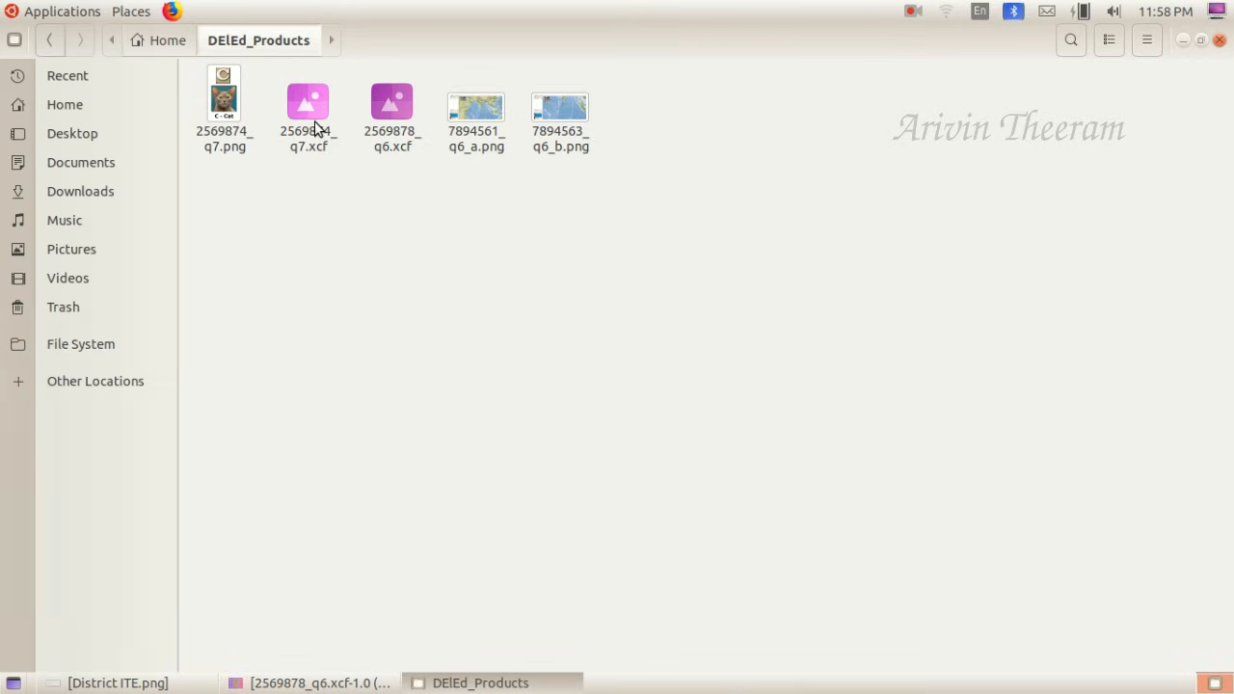